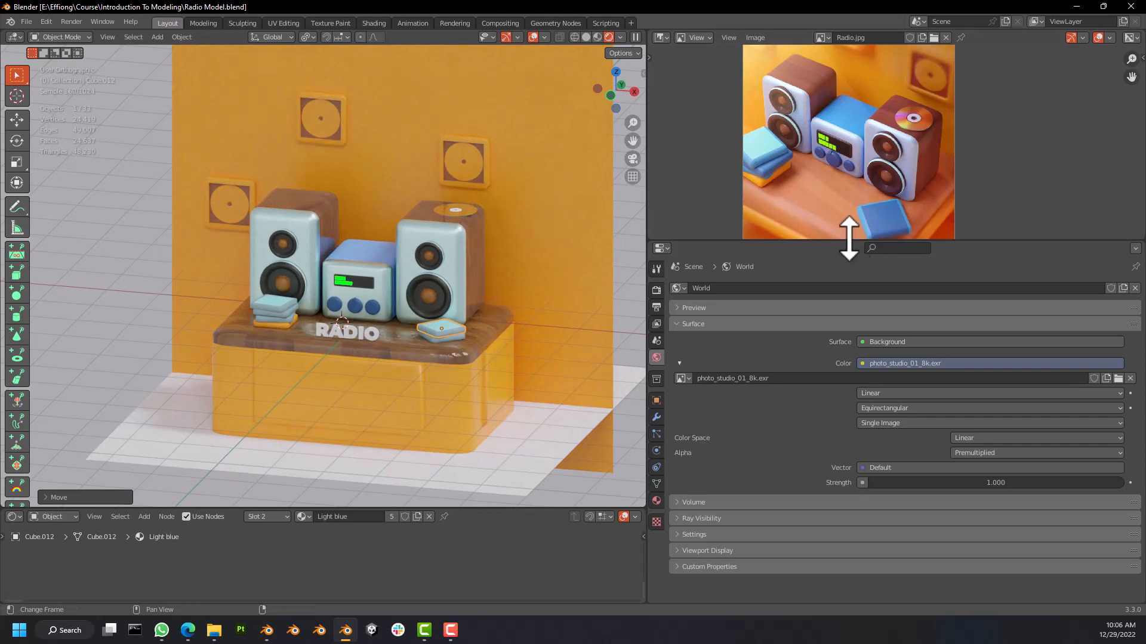
Enlarge the reference image area and change its editor type to 3D Viewport.
left_click_drag(848, 239, 847, 339)
left_click(661, 38)
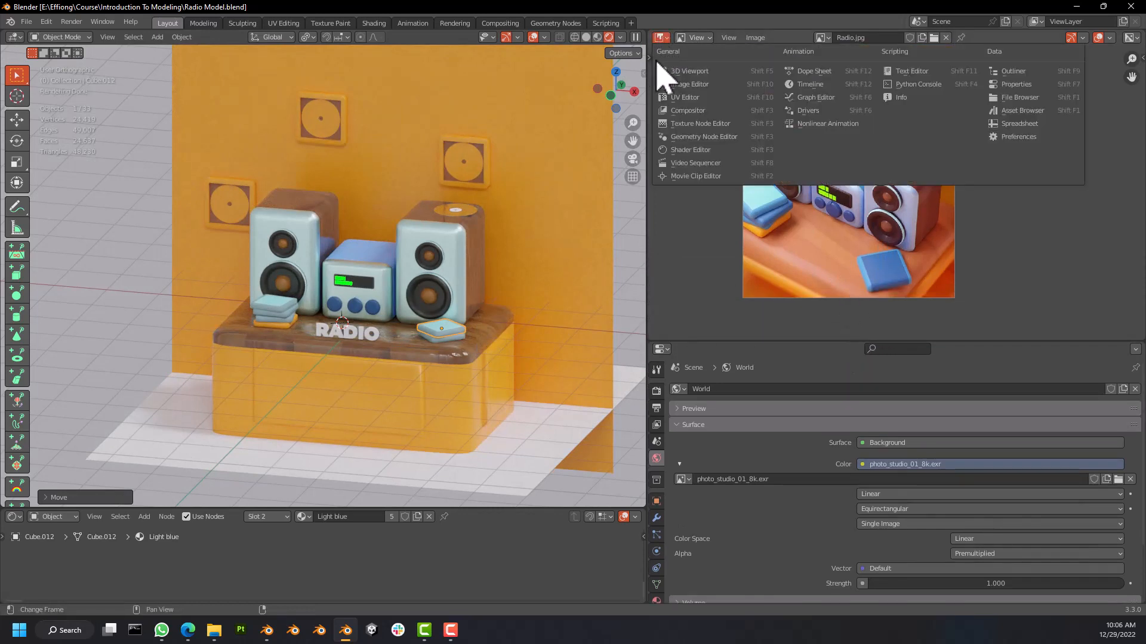
left_click(686, 79)
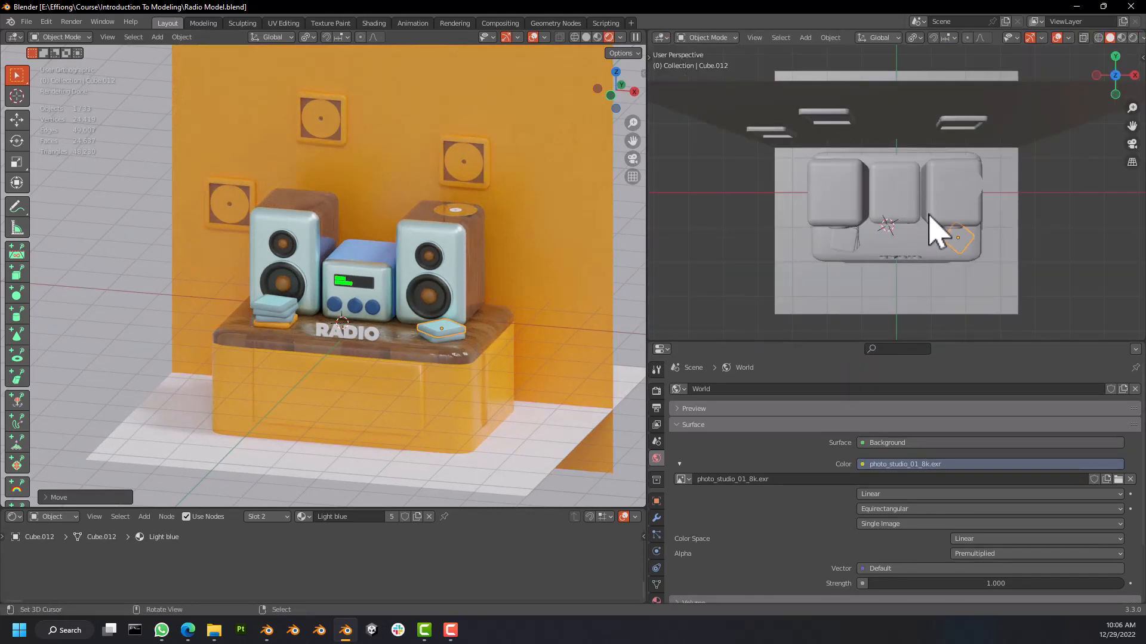
Switch the main viewport to solid shading and add a camera to the radio scene.
middle_click_drag(307, 255, 301, 263)
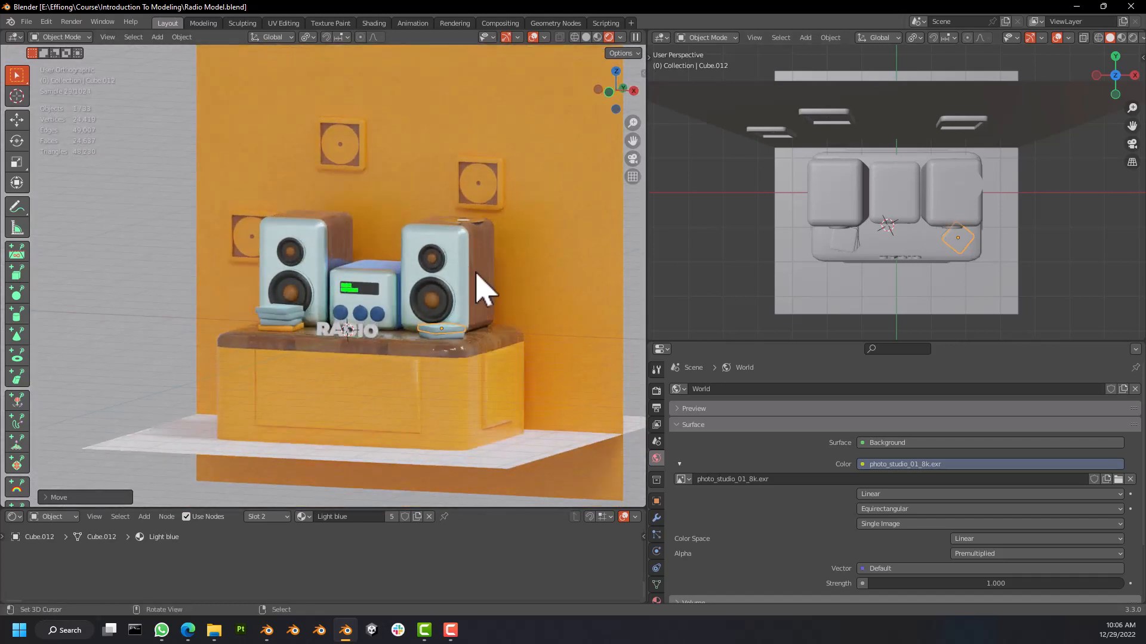
left_click(586, 37)
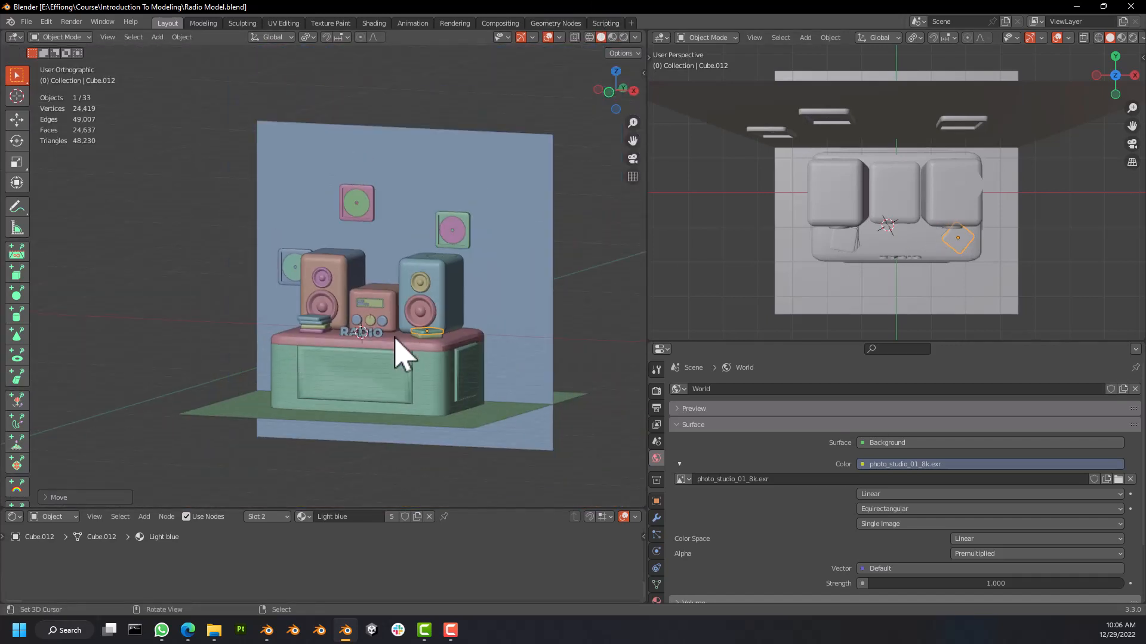
key("shift+a")
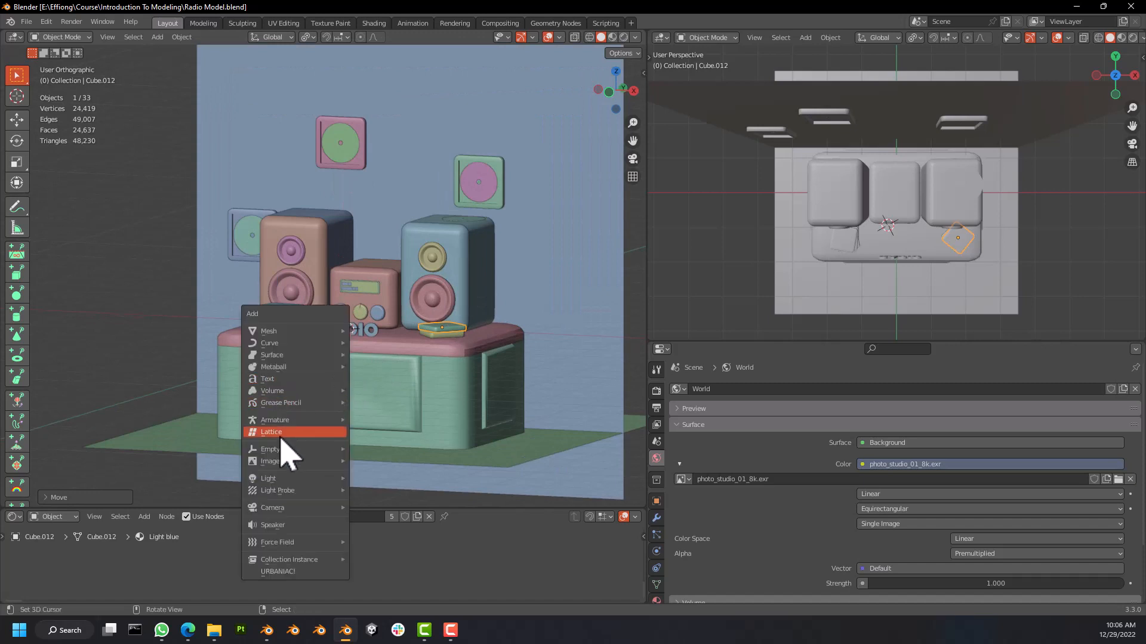
mouse_move(307, 509)
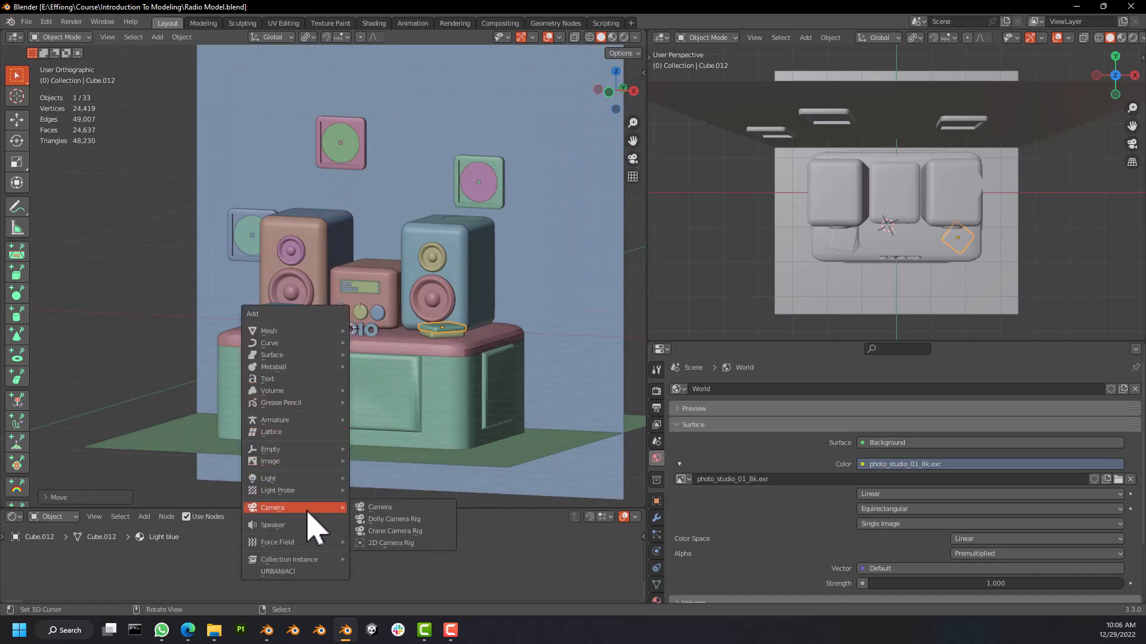
left_click(390, 508)
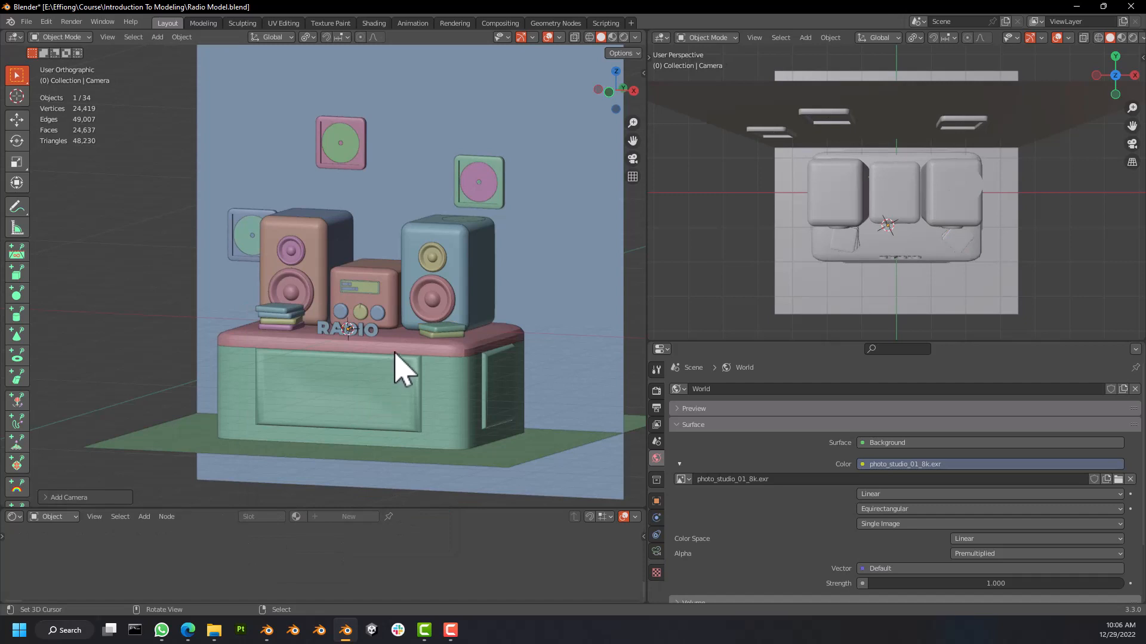
Look through the new camera and move it back along its local Z axis until the desk and wall are in frame.
key("KP_0")
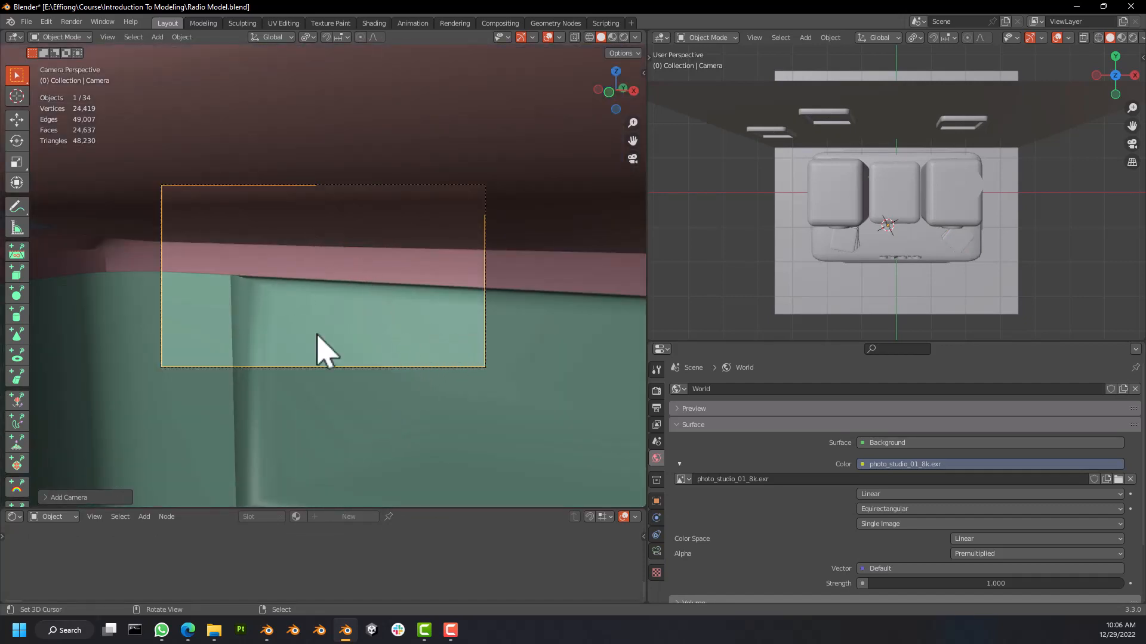
scroll(350, 281, "up", 2)
scroll(347, 272, "down", 1)
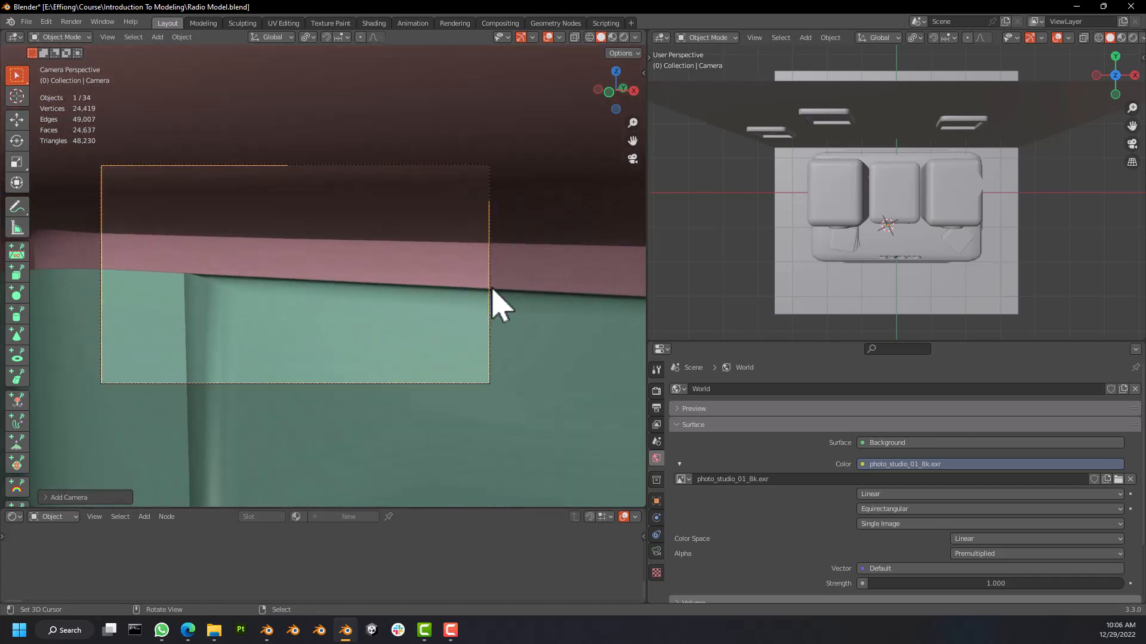
scroll(405, 325, "down", 3)
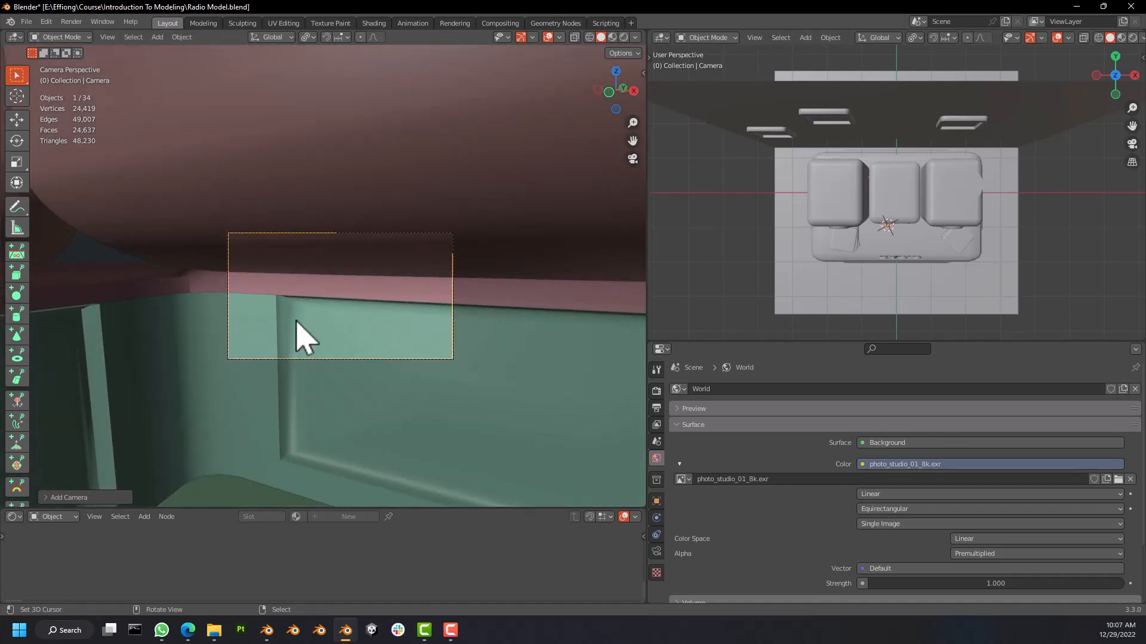
scroll(334, 325, "down", 1)
scroll(361, 331, "up", 1)
scroll(358, 334, "down", 3)
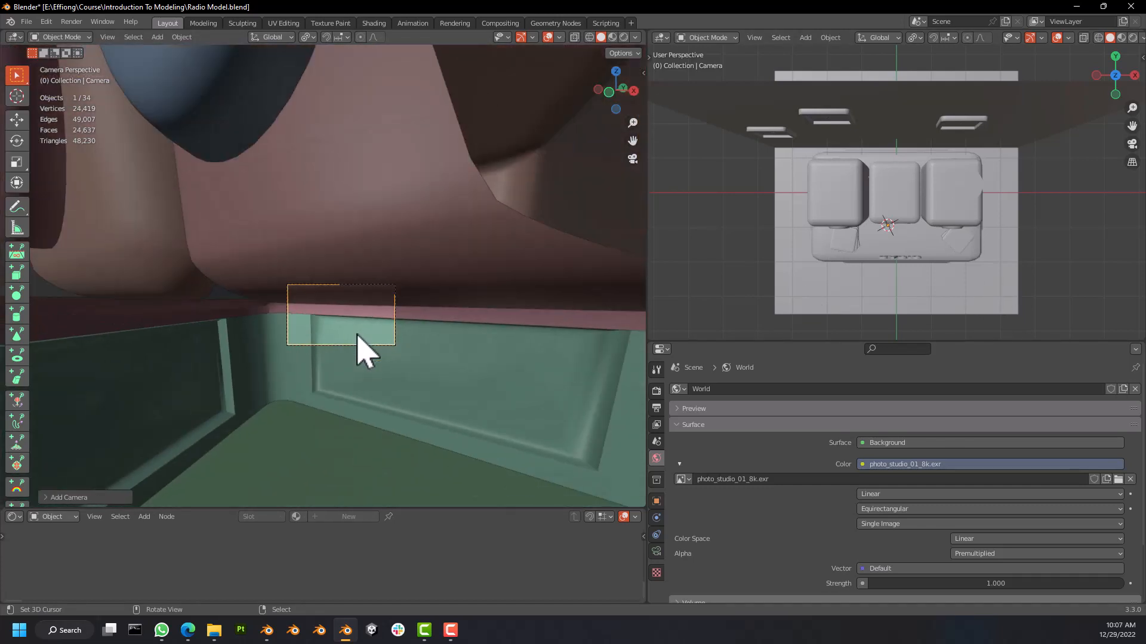
scroll(382, 358, "down", 3)
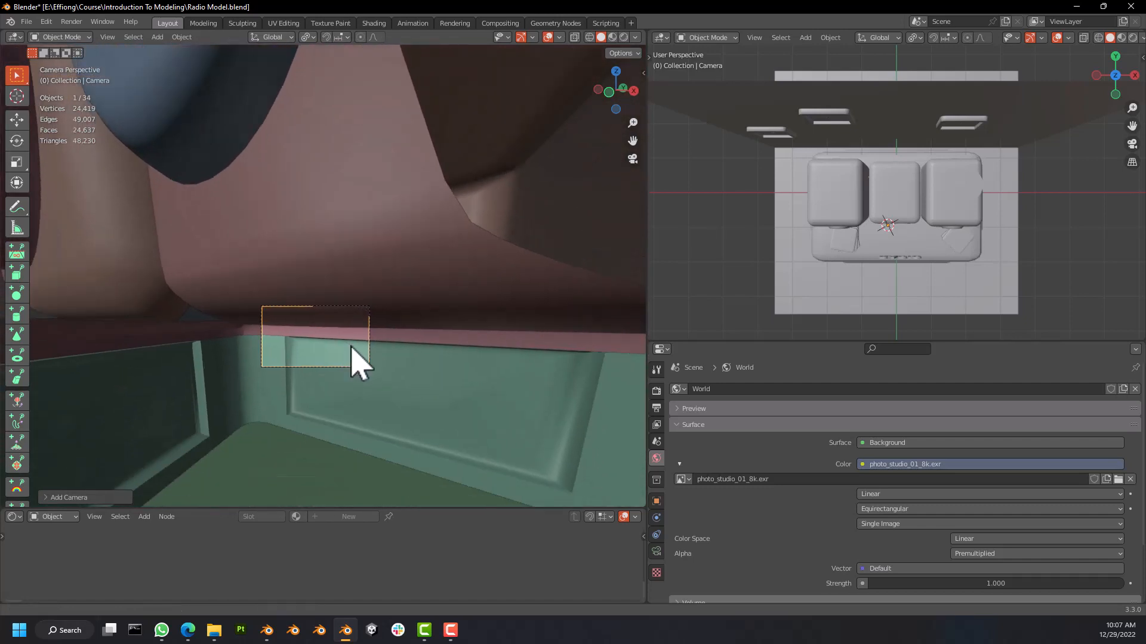
key("g")
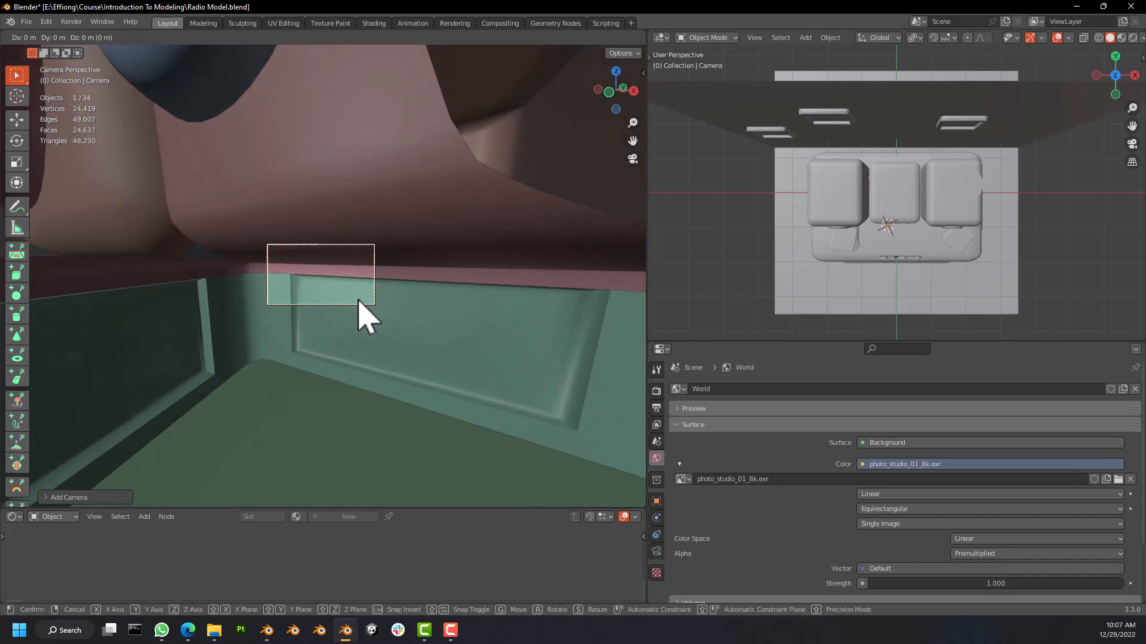
key("z")
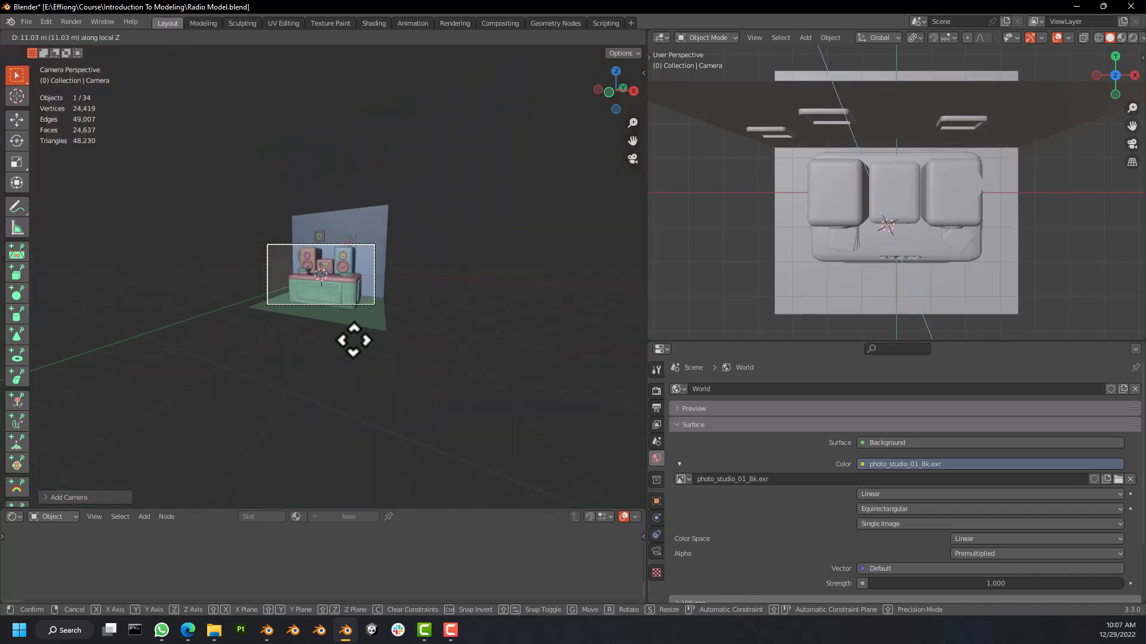
left_click(352, 342)
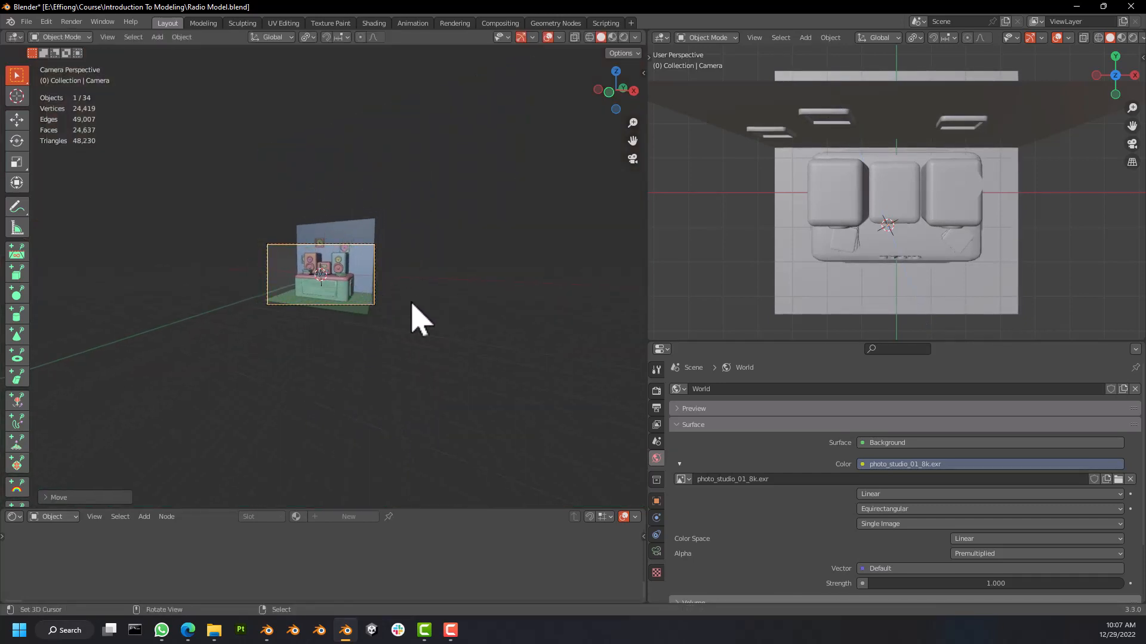
Rotate and shift the camera in turns to view the desk from a slight angle, centred in the frame.
key("r")
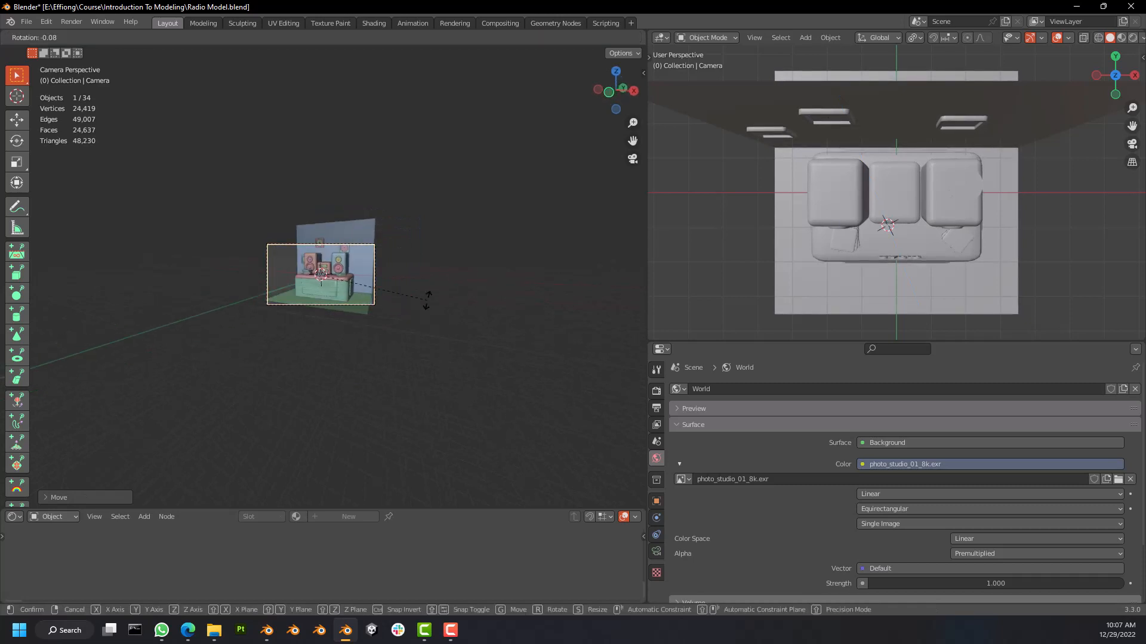
left_click(361, 313)
key("g")
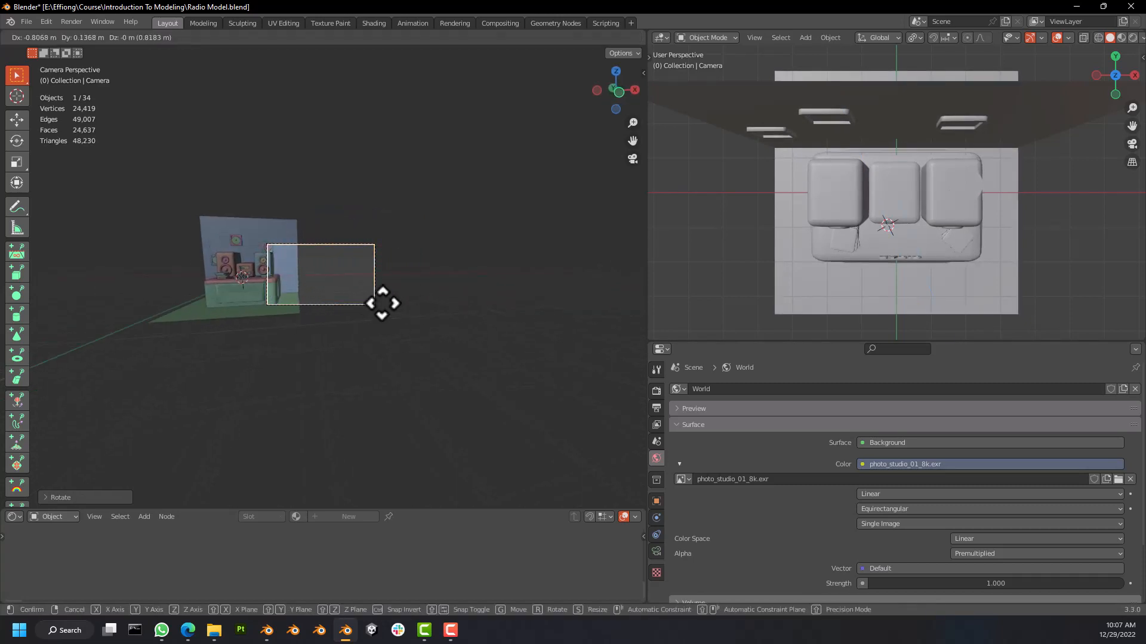
left_click(267, 304)
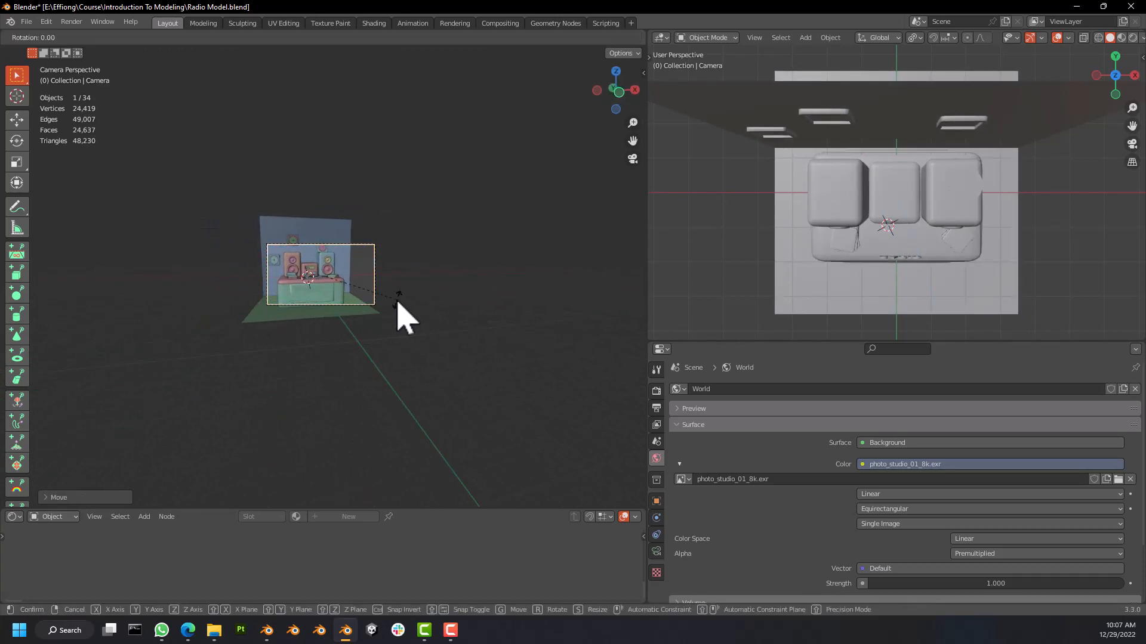
key("r")
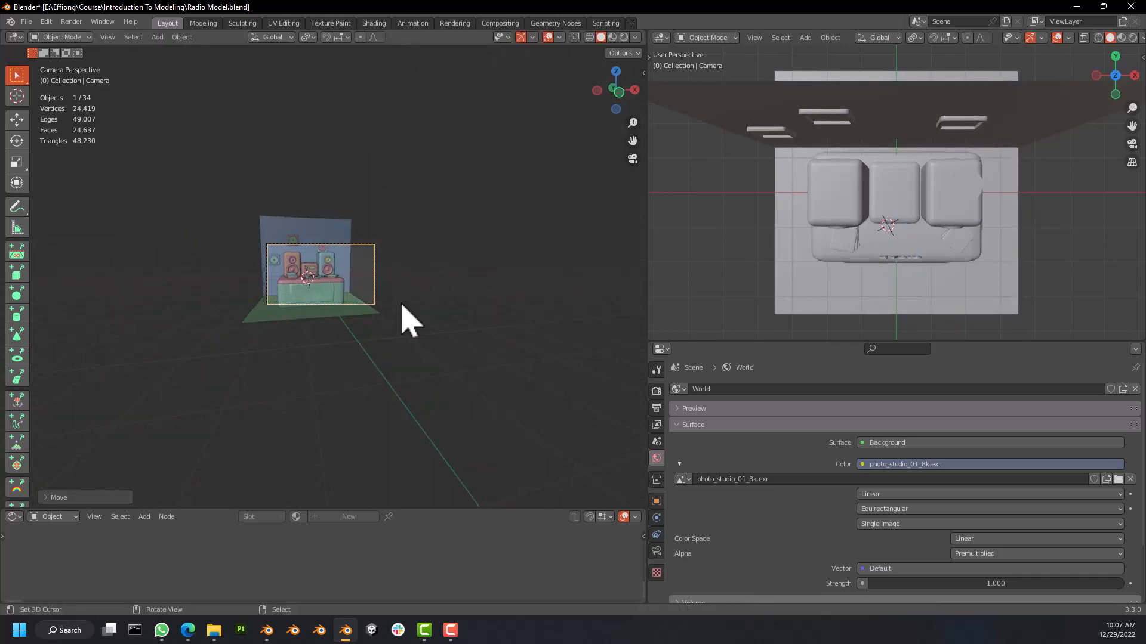
left_click(374, 336)
key("g")
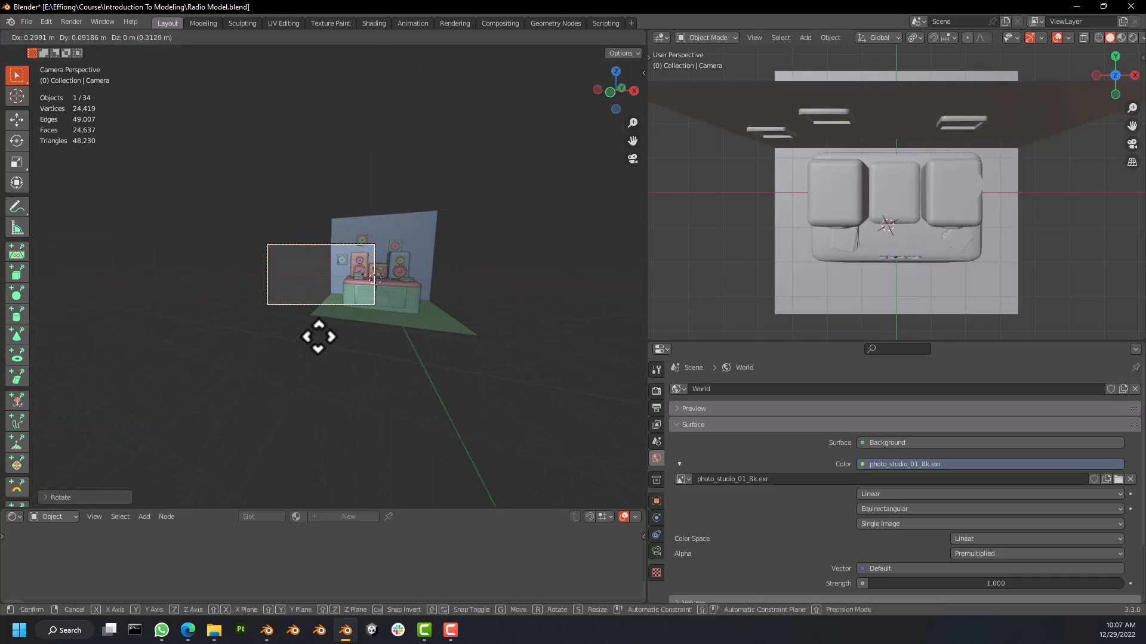
left_click(433, 345)
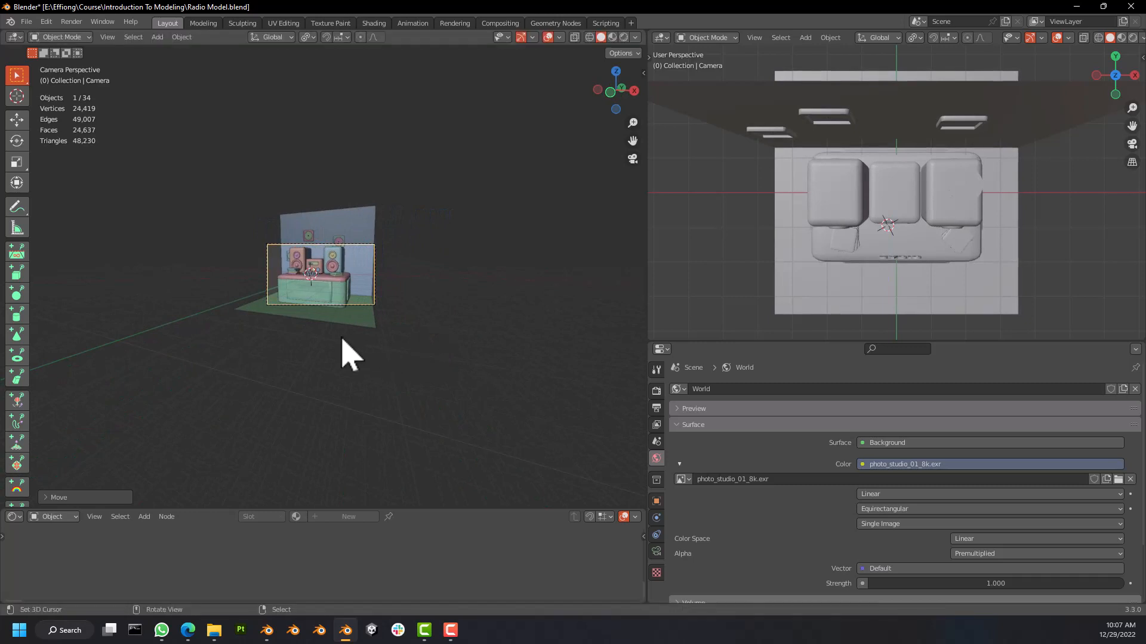
Move the camera closer along its local Z axis and raise it to look slightly down on the desk.
key("g")
key("z")
key("z")
key("z")
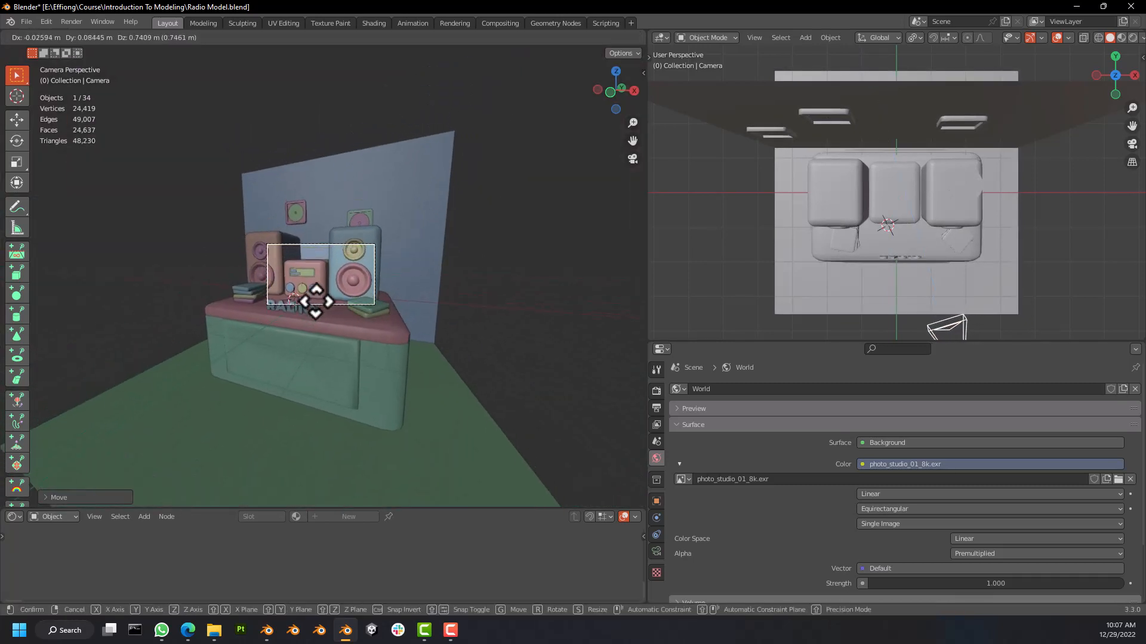
key("z")
key("z")
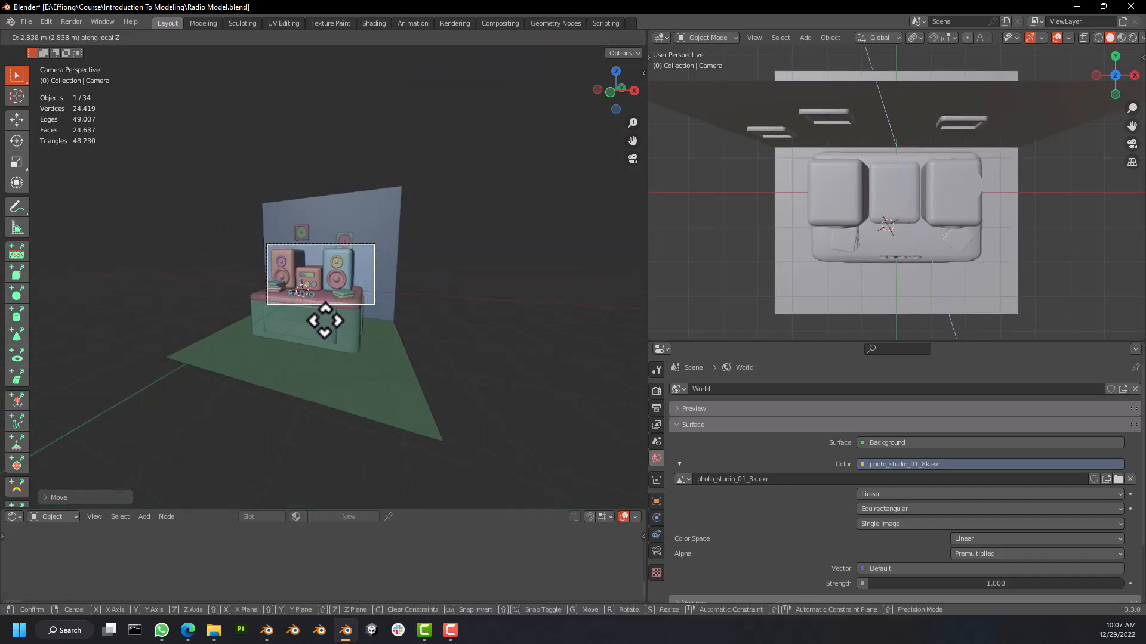
left_click(326, 321)
Shift the camera and rotate it about the global Z axis to centre the speakers and radio in the frame.
scroll(345, 290, "up", 7)
scroll(347, 290, "down", 3)
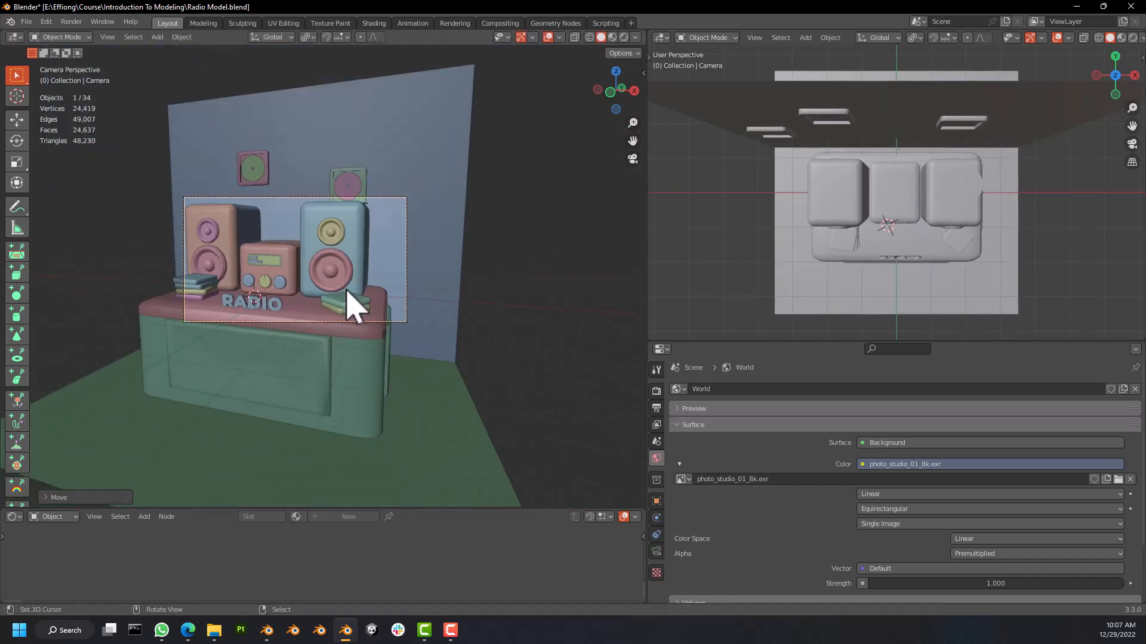
middle_click_drag(348, 290, 427, 311, "shift")
key("g")
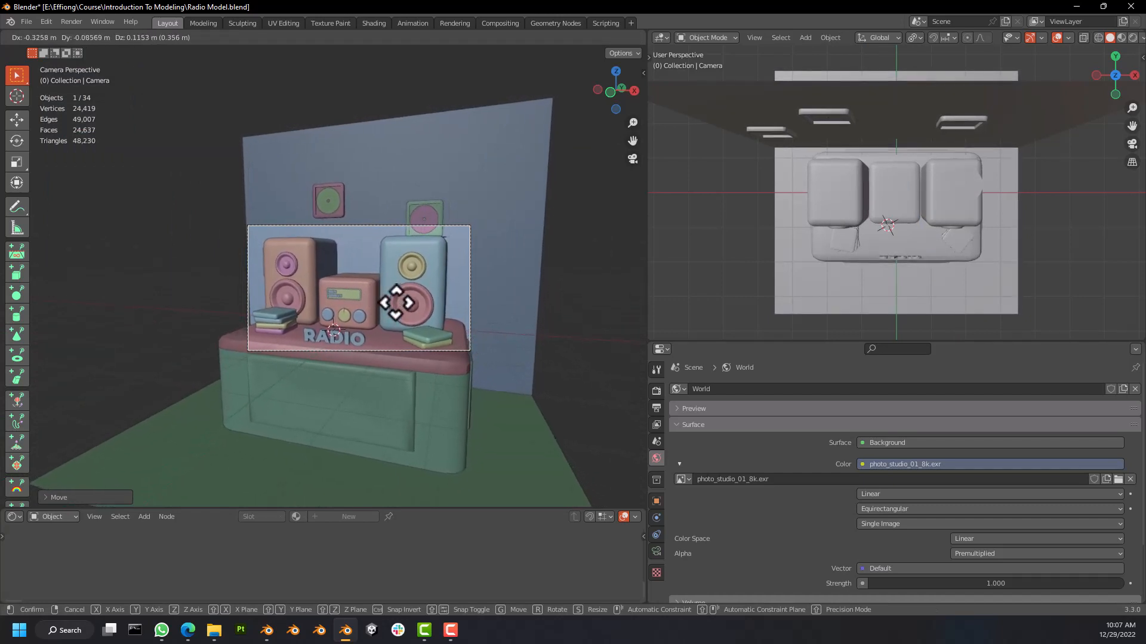
left_click(397, 302)
key("r")
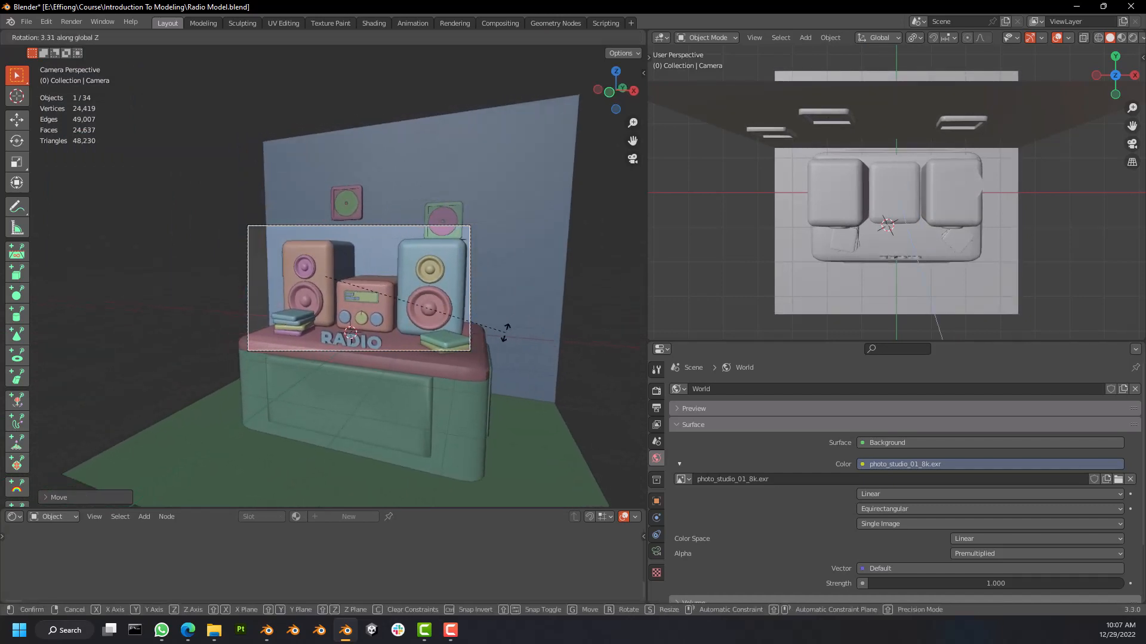
left_click(434, 342)
key("g")
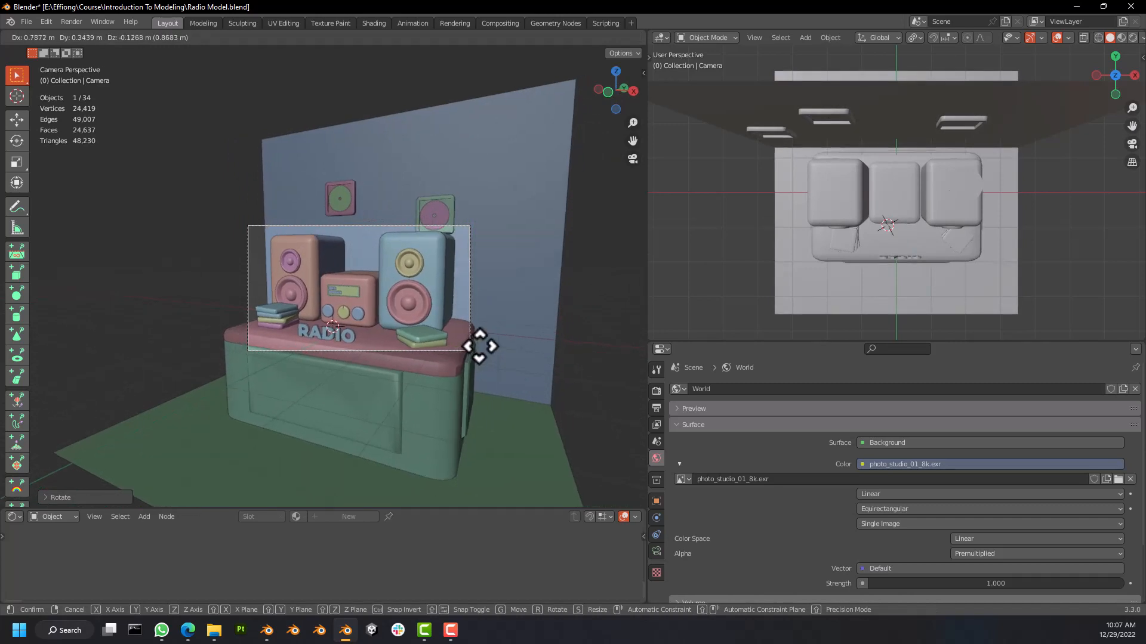
left_click(471, 346)
Pull the camera back about 2 m along its local Z axis and shift it slightly to leave space around the speakers.
key("g")
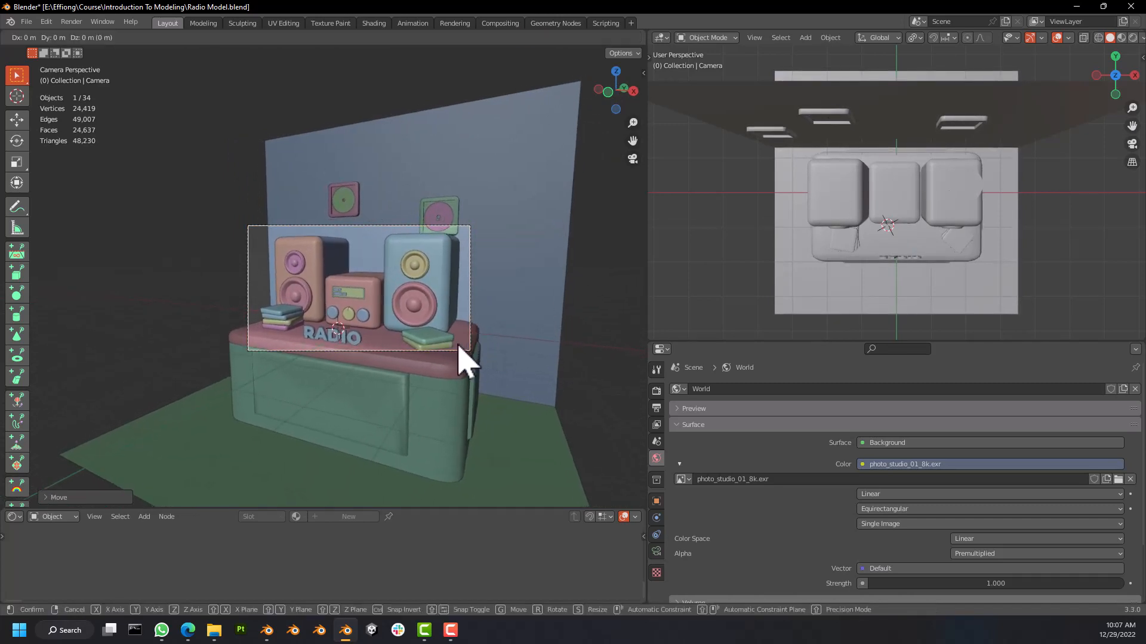
key("z")
key("z")
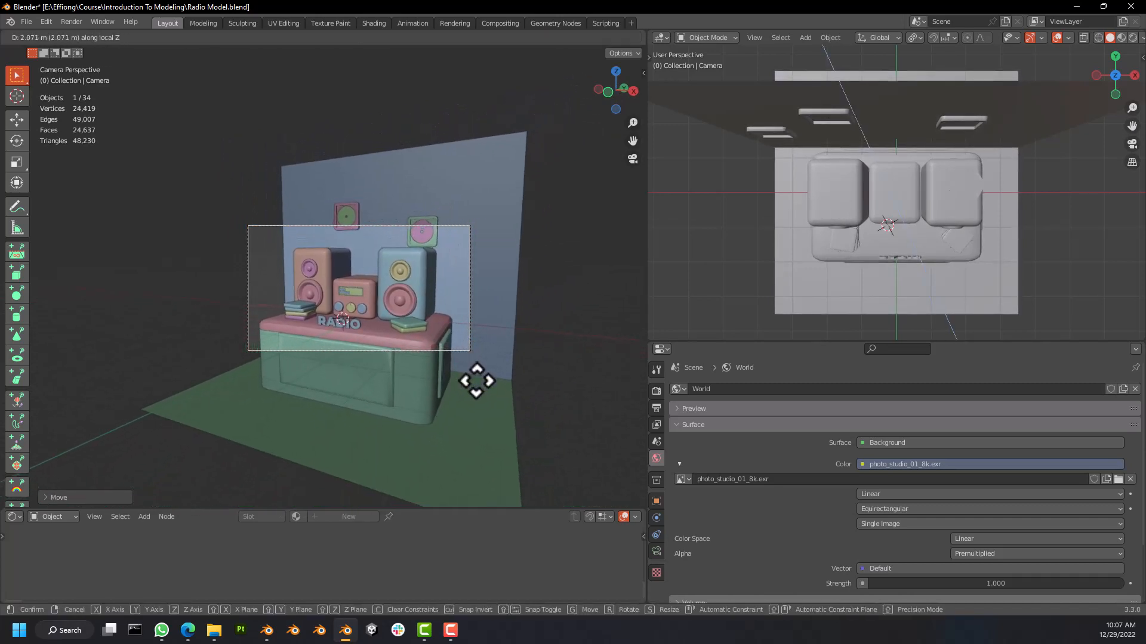
left_click(485, 398)
key("g")
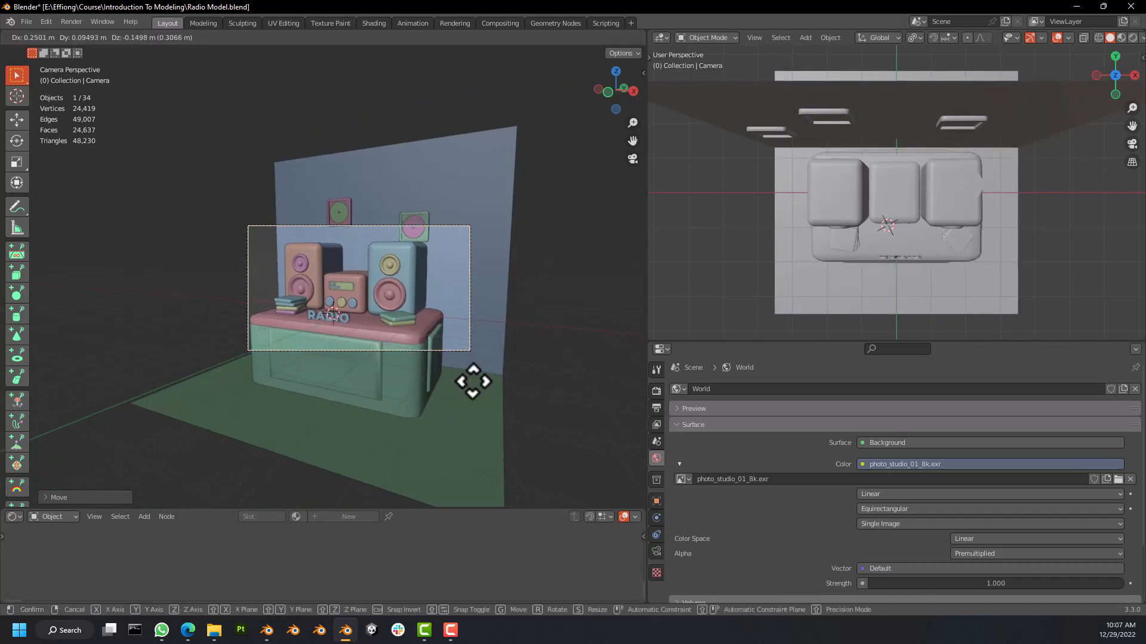
left_click(473, 382)
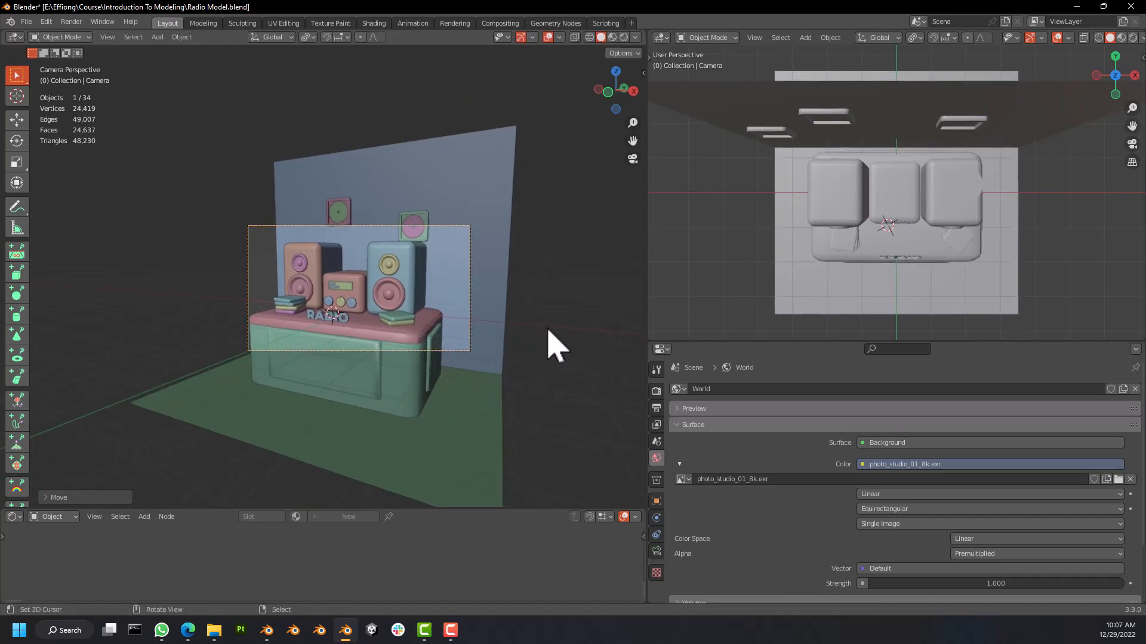
Turn on the Thirds composition guide in the camera's viewport display settings.
left_click(657, 552)
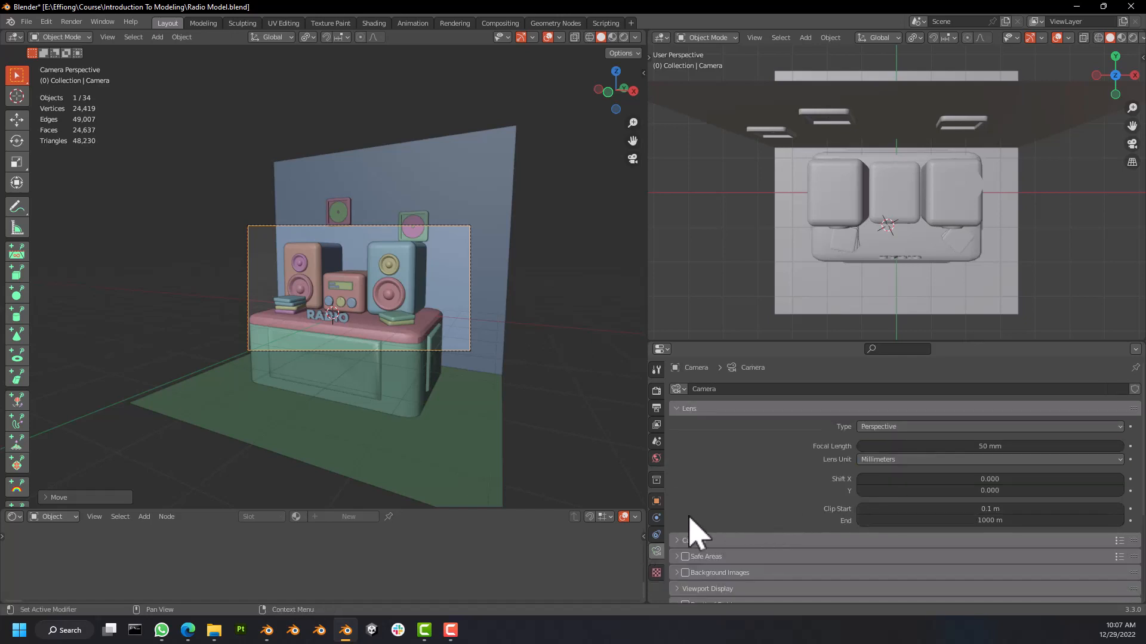
scroll(695, 534, "down", 3)
left_click(706, 470)
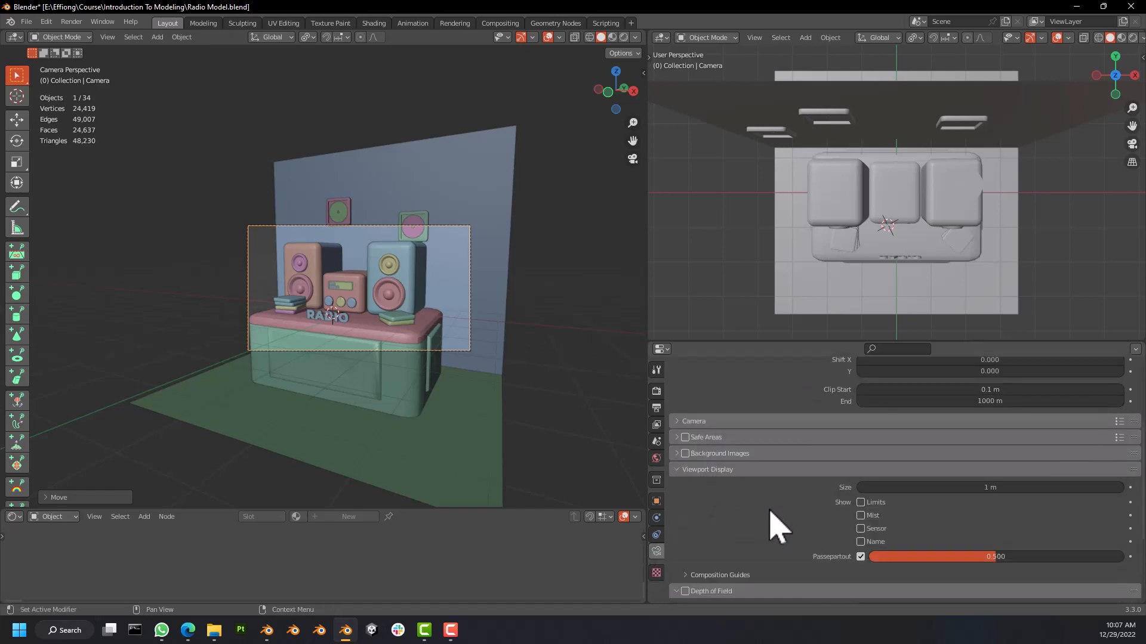
scroll(770, 512, "down", 4)
left_click(715, 496)
left_click(716, 480)
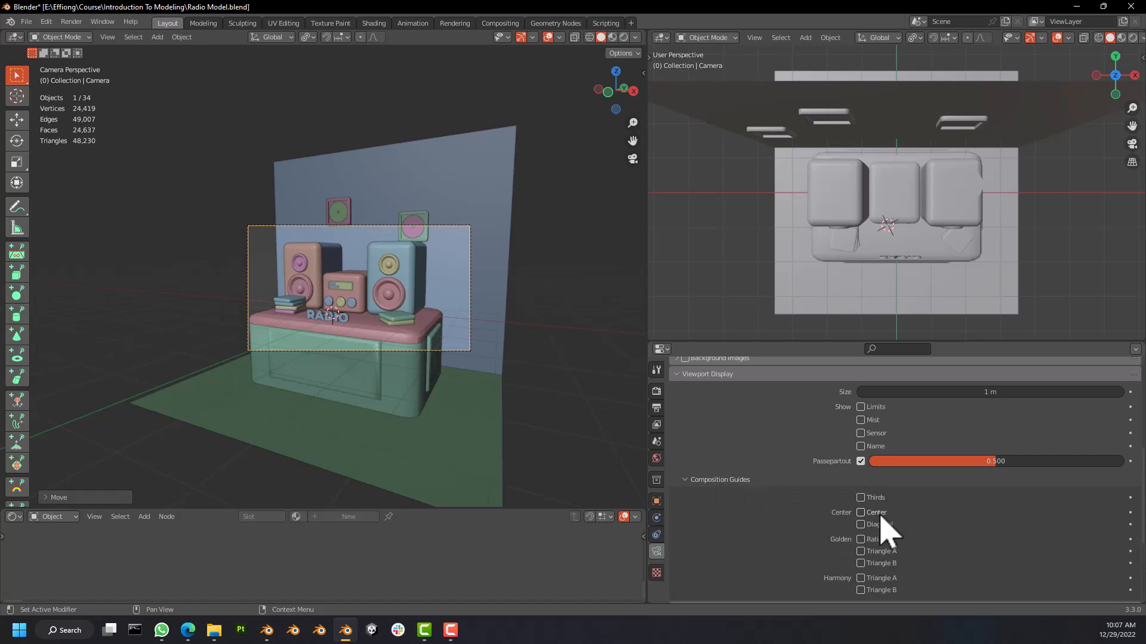
scroll(887, 533, "down", 3)
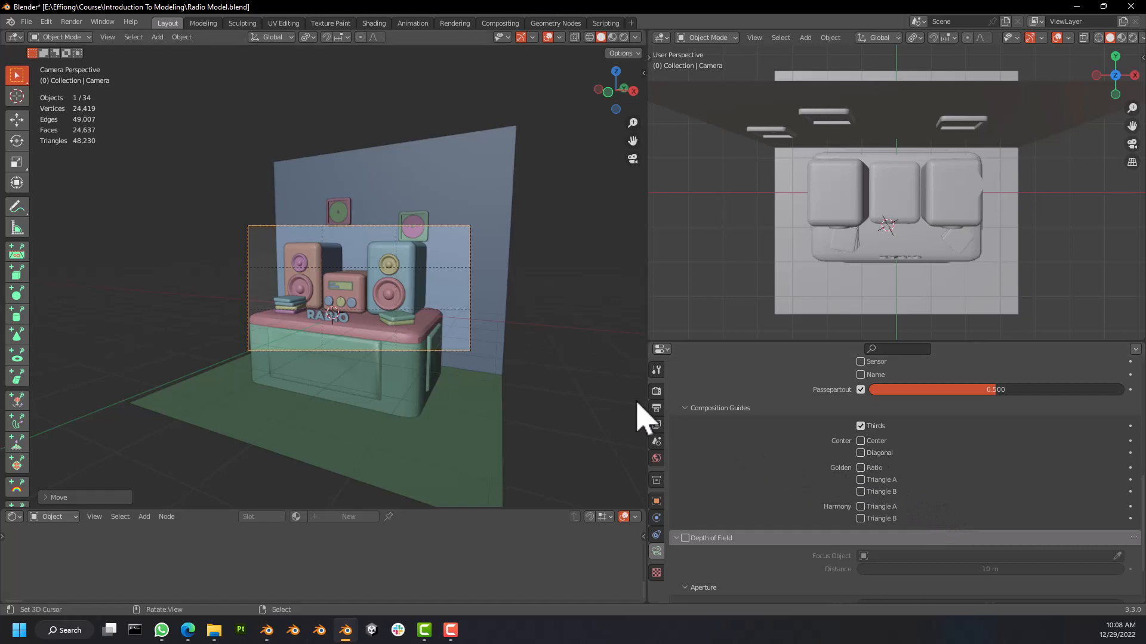
Nudge the camera about 0.11 m upward and sideways to refine the framing against the Thirds guide.
scroll(422, 302, "up", 3)
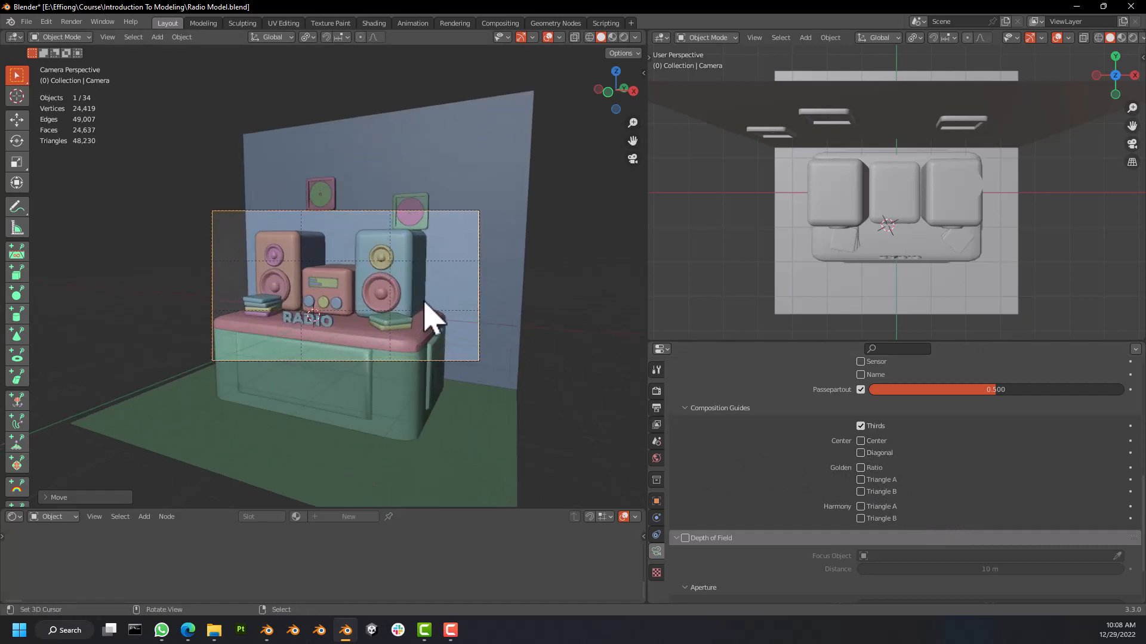
key("g")
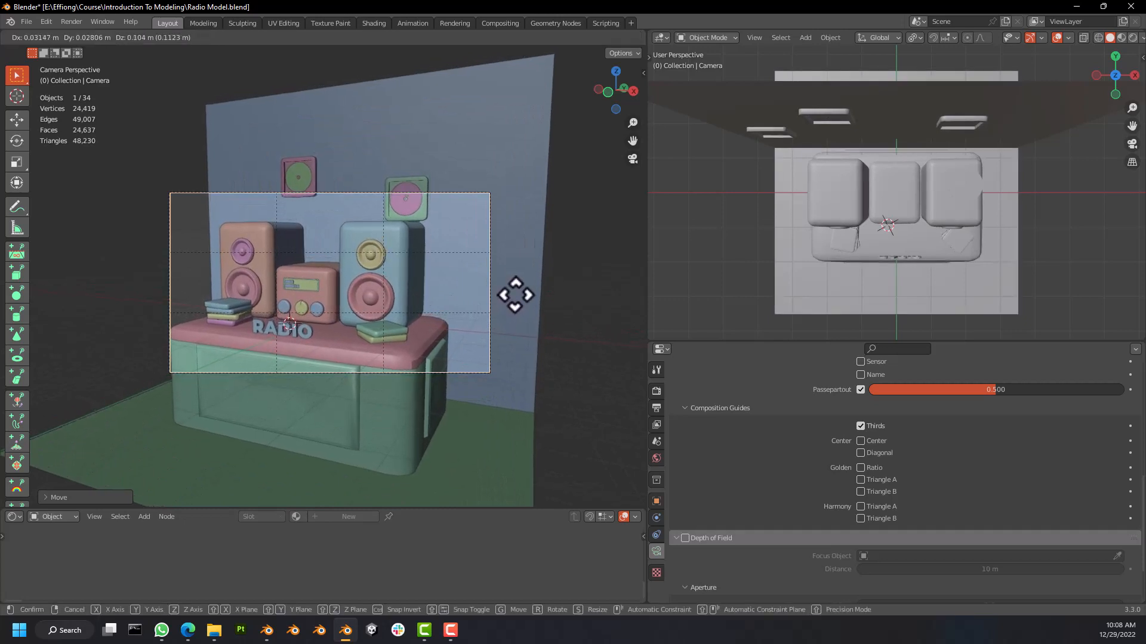
left_click(516, 292)
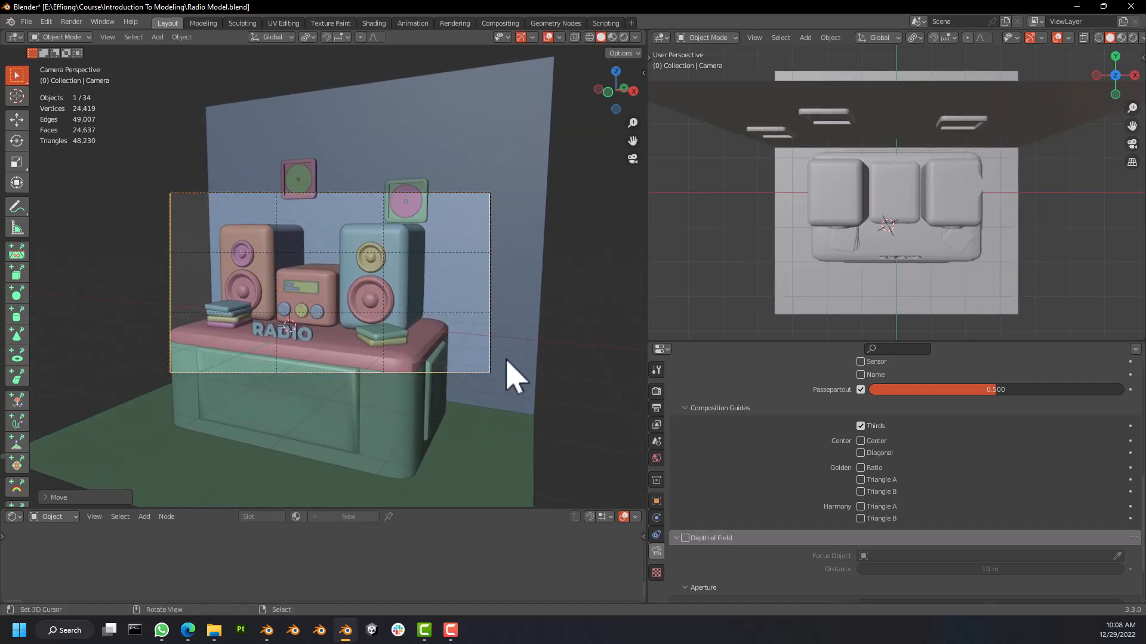
Scale the back wall and floor planes up together so they extend well beyond the camera frame.
left_click(533, 309)
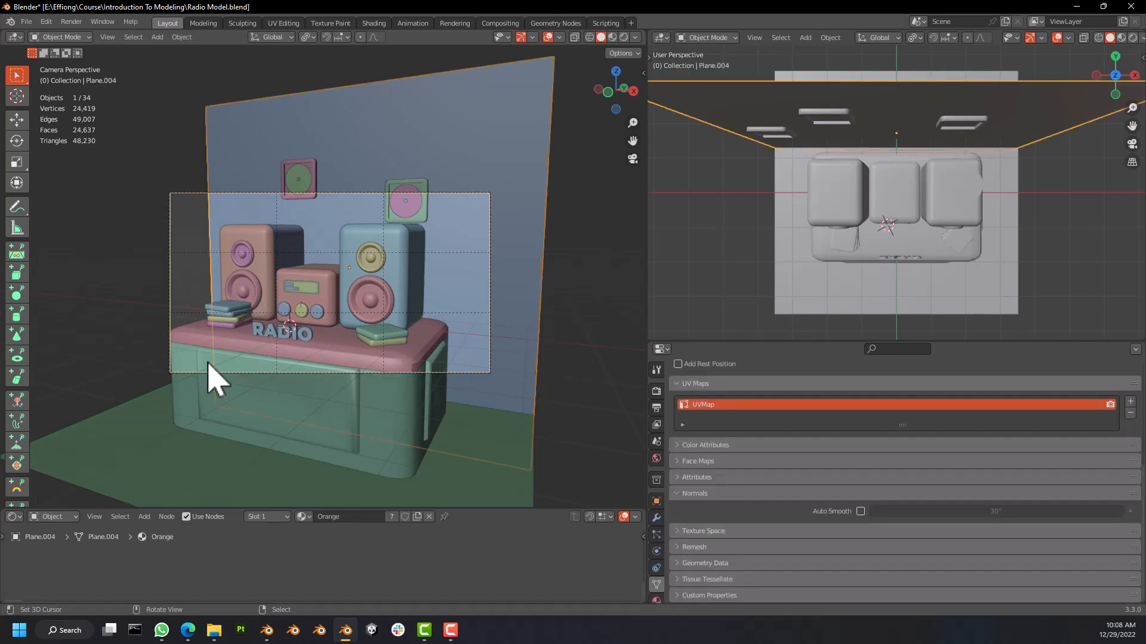
left_click(529, 441, "shift")
key("s")
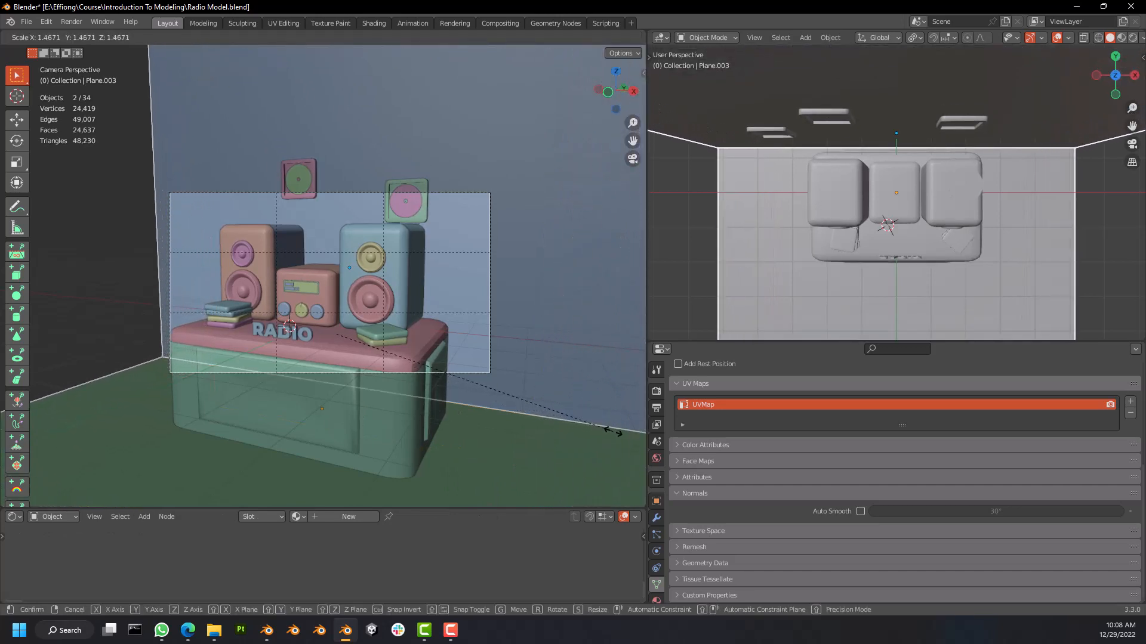
left_click(59, 427)
middle_click_drag(114, 385, 25, 398)
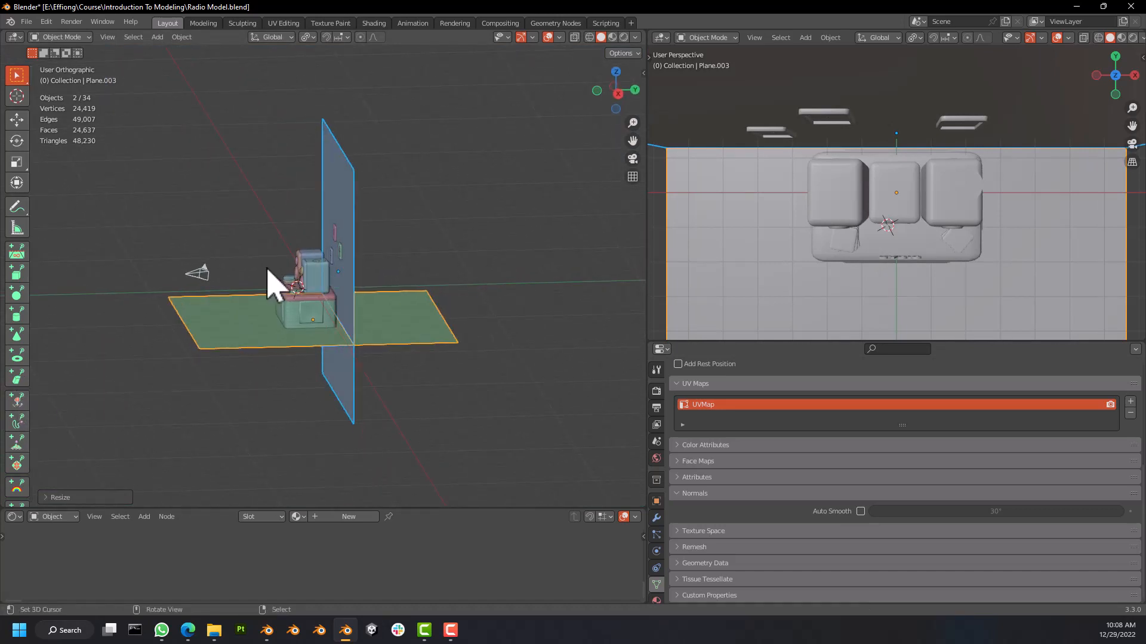
key("KP_0")
scroll(384, 269, "up", 3)
scroll(379, 271, "down", 5)
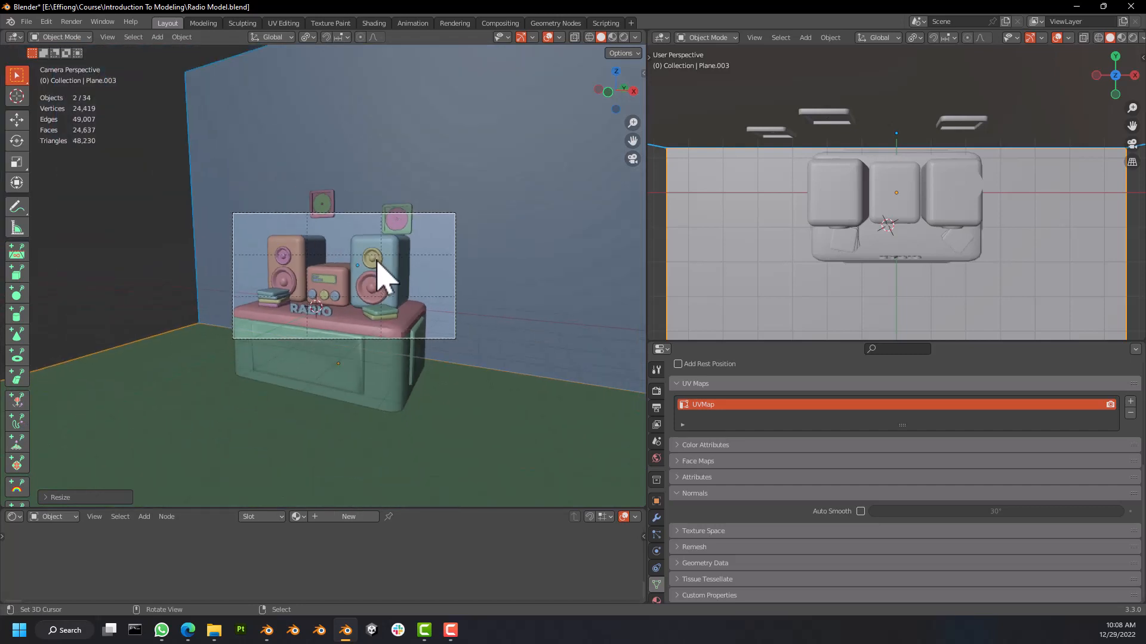
scroll(377, 263, "up", 5)
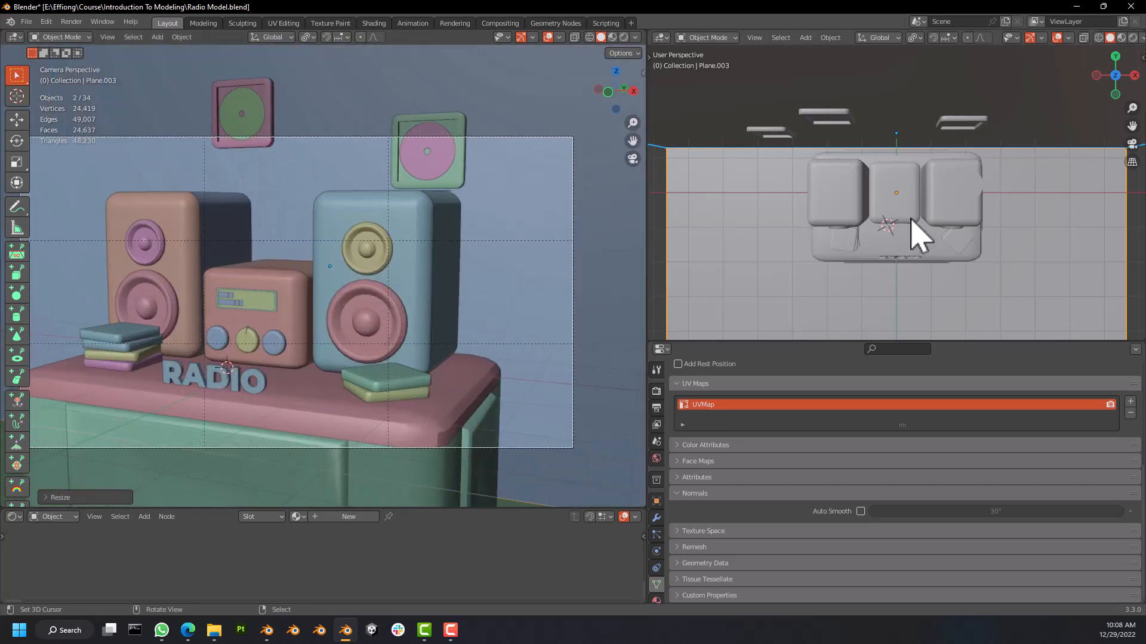
Show the camera view in the second viewport, centre the frame there and hide its overlays.
key("KP_0")
scroll(921, 232, "down", 2)
scroll(922, 232, "up", 3)
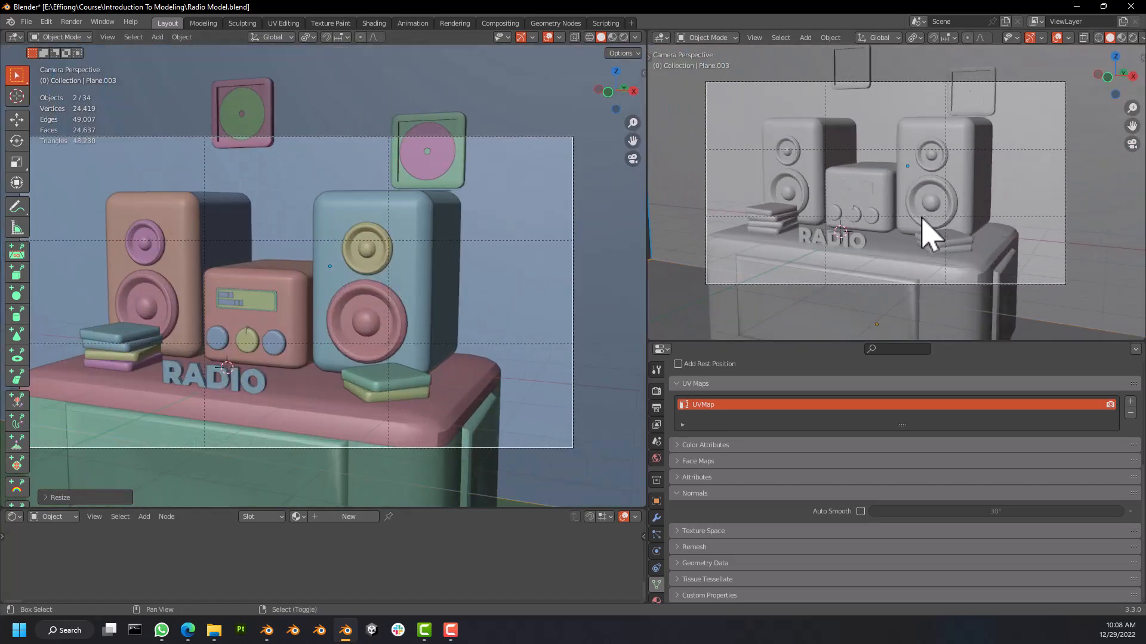
middle_click_drag(923, 222, 950, 237, "shift")
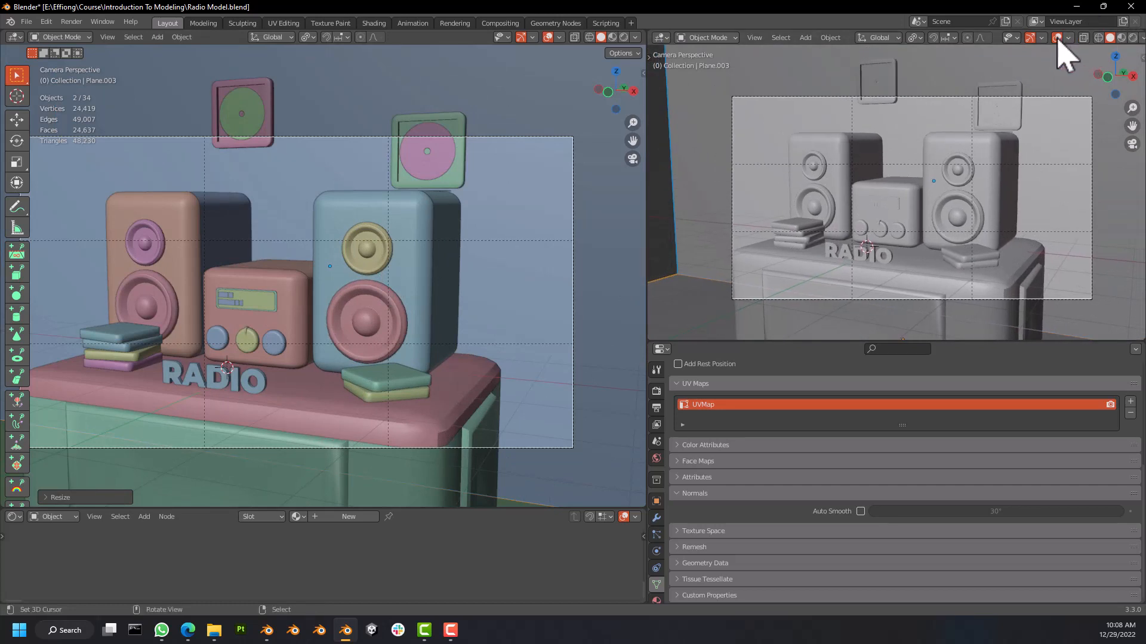
left_click(1057, 38)
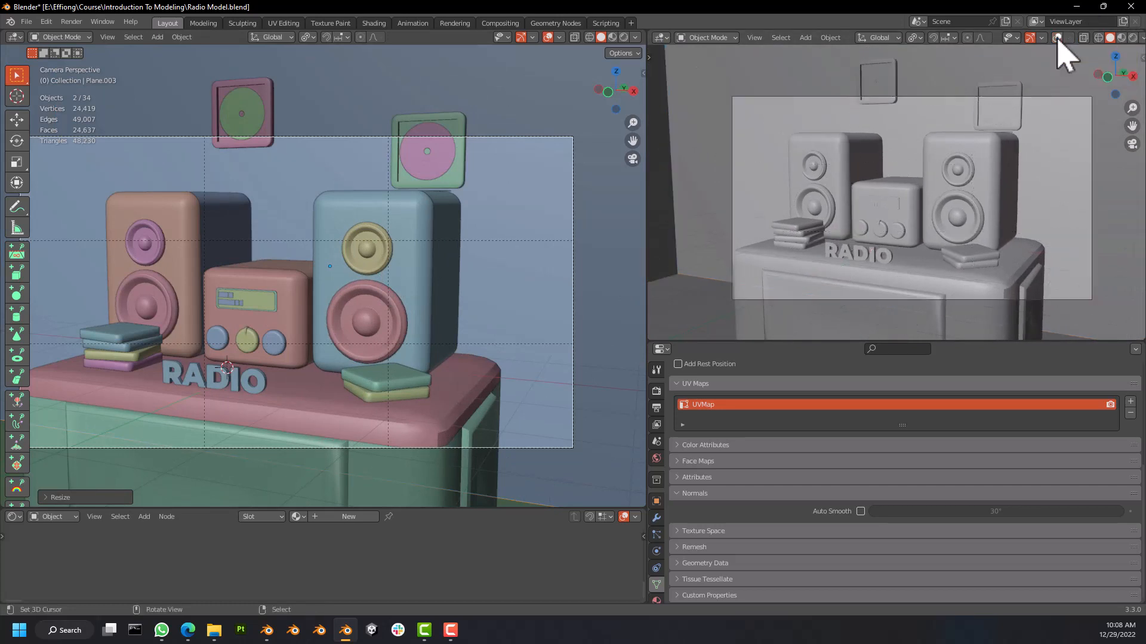
scroll(975, 225, "up", 2)
scroll(969, 224, "down", 2)
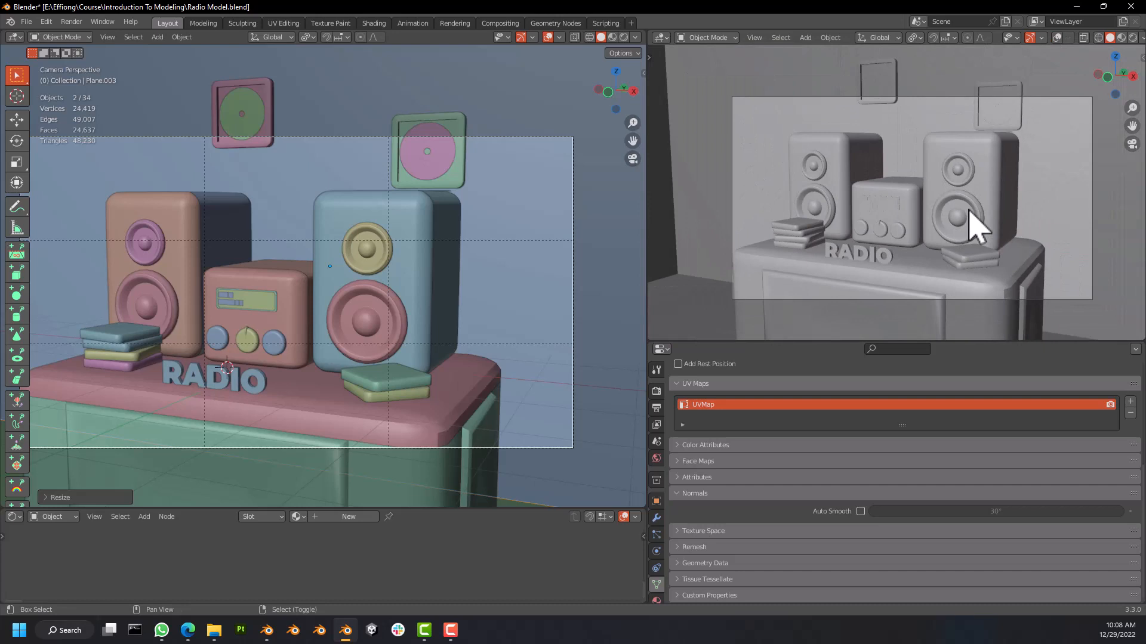
scroll(976, 227, "up", 1)
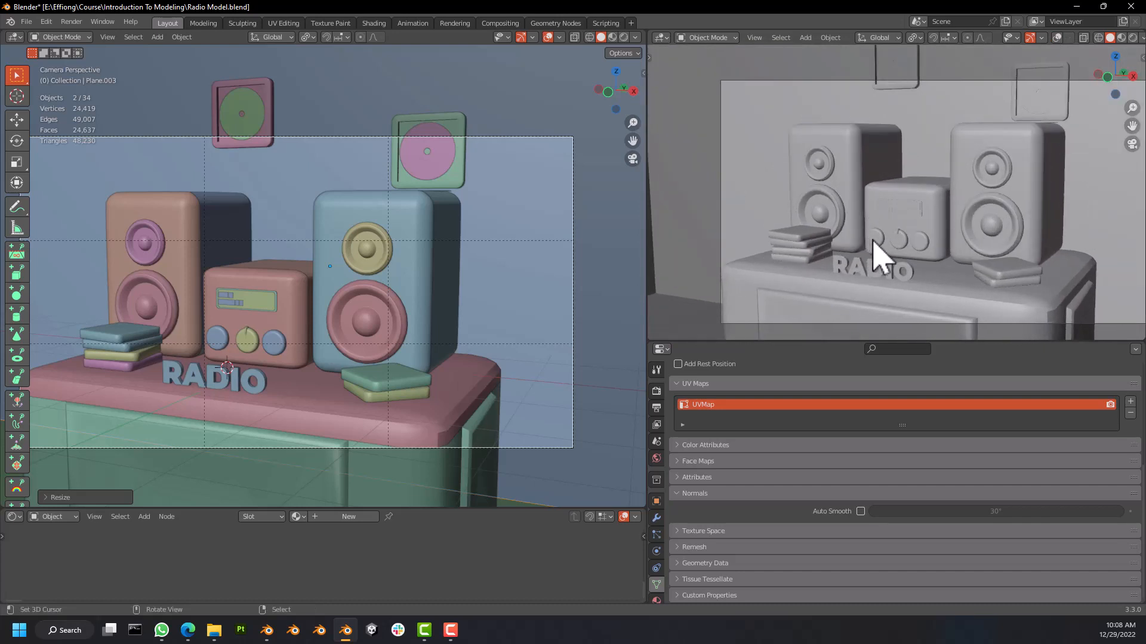
Switch the second viewport to rendered shading to preview the camera shot with its materials.
scroll(874, 242, "down", 2)
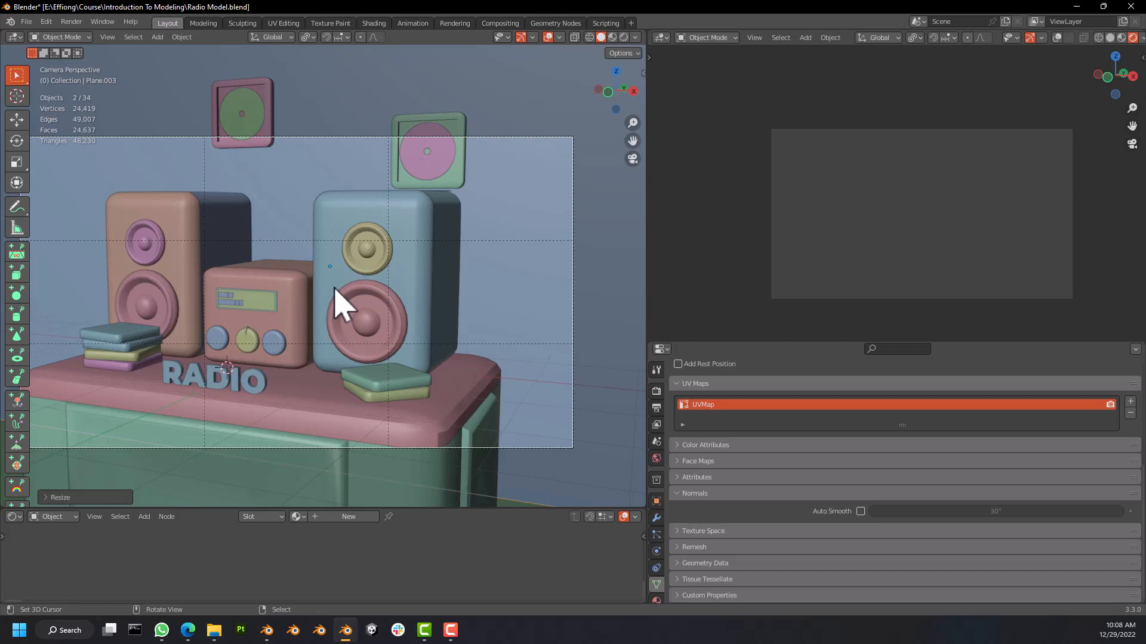
scroll(450, 251, "down", 1)
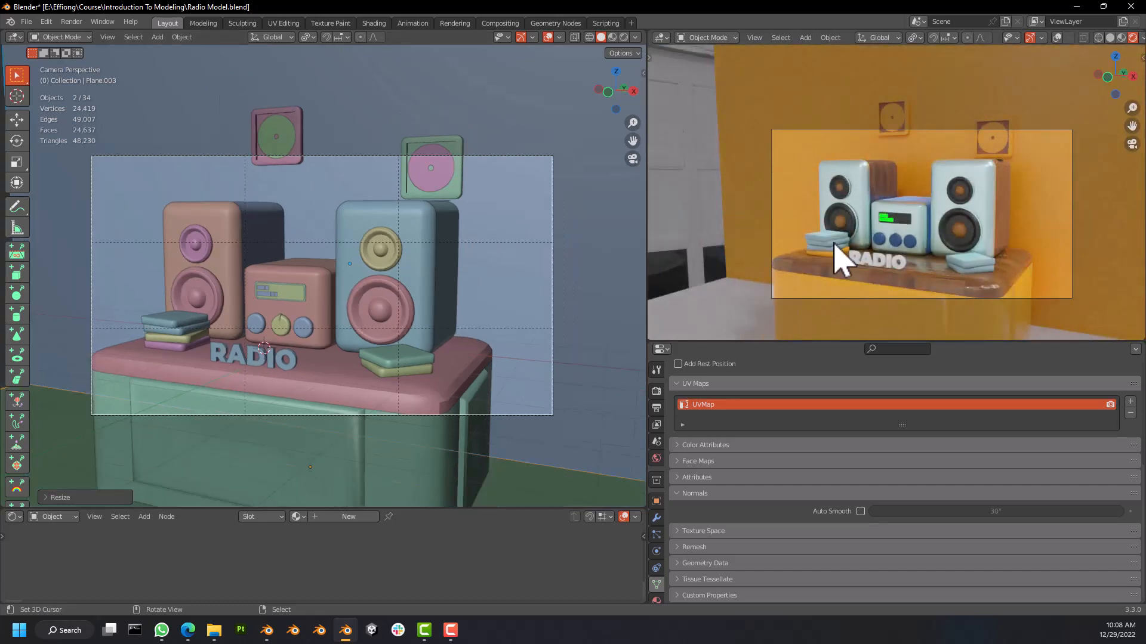
scroll(953, 236, "up", 2)
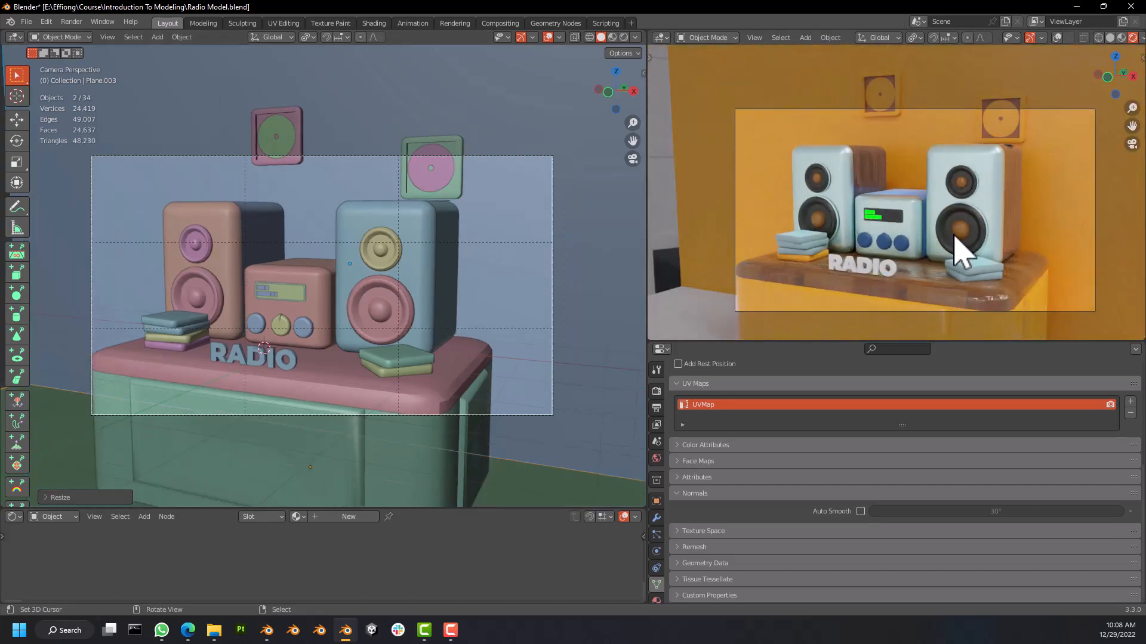
Select the camera, shift it slightly and rotate it about 2° around the global Z axis to reframe the radio.
middle_click_drag(384, 340, 386, 307, "shift")
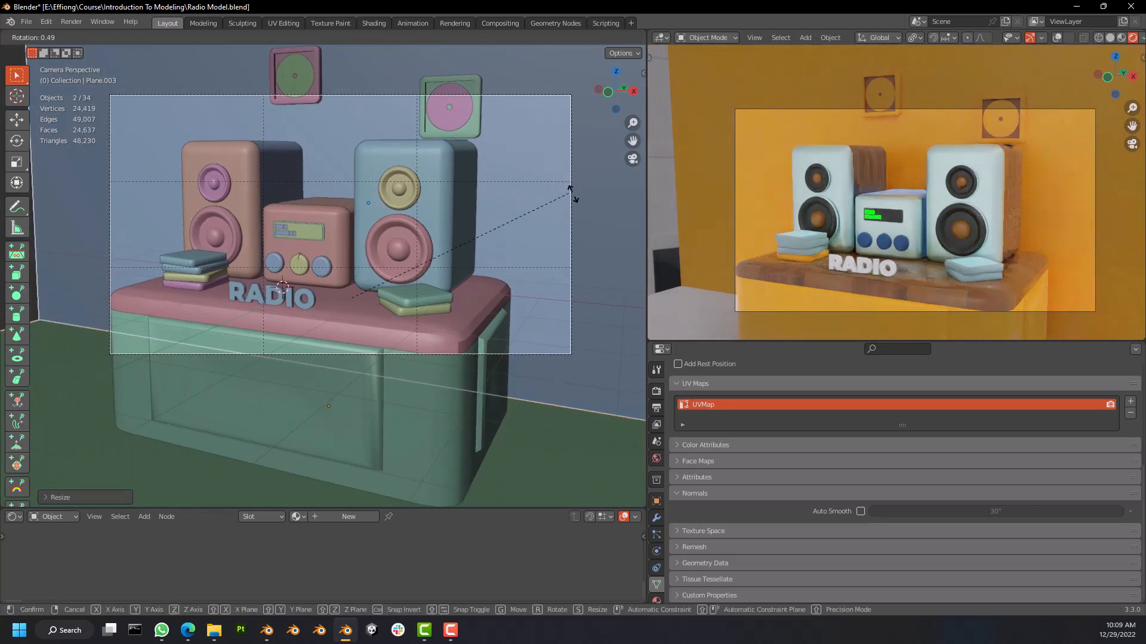
left_click(565, 96)
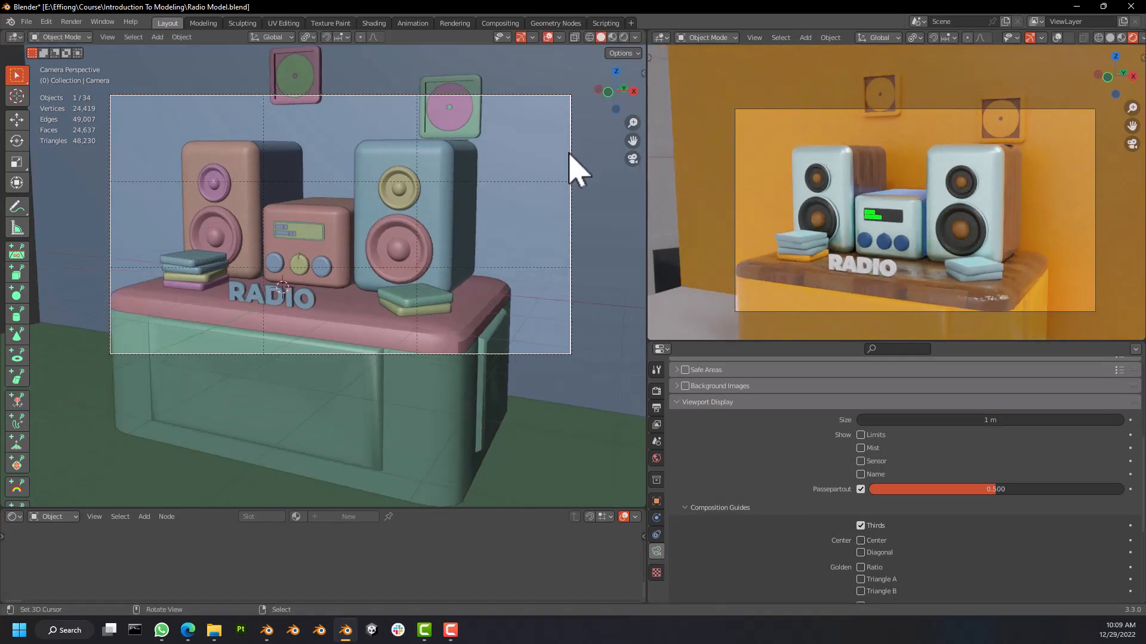
key("g")
left_click(532, 171)
key("r")
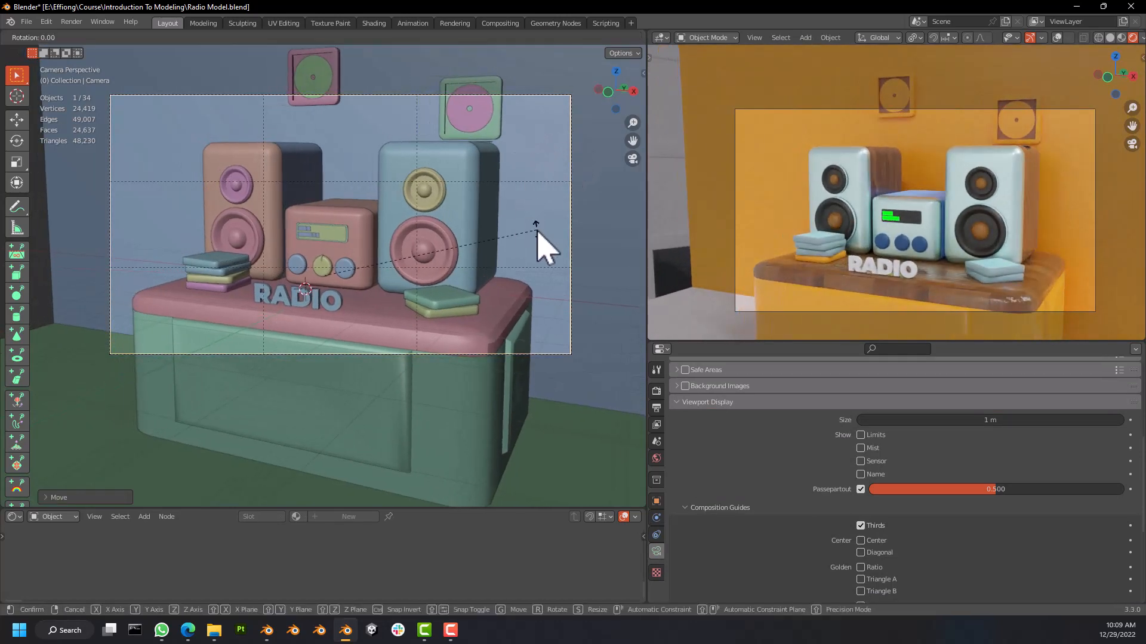
key("z")
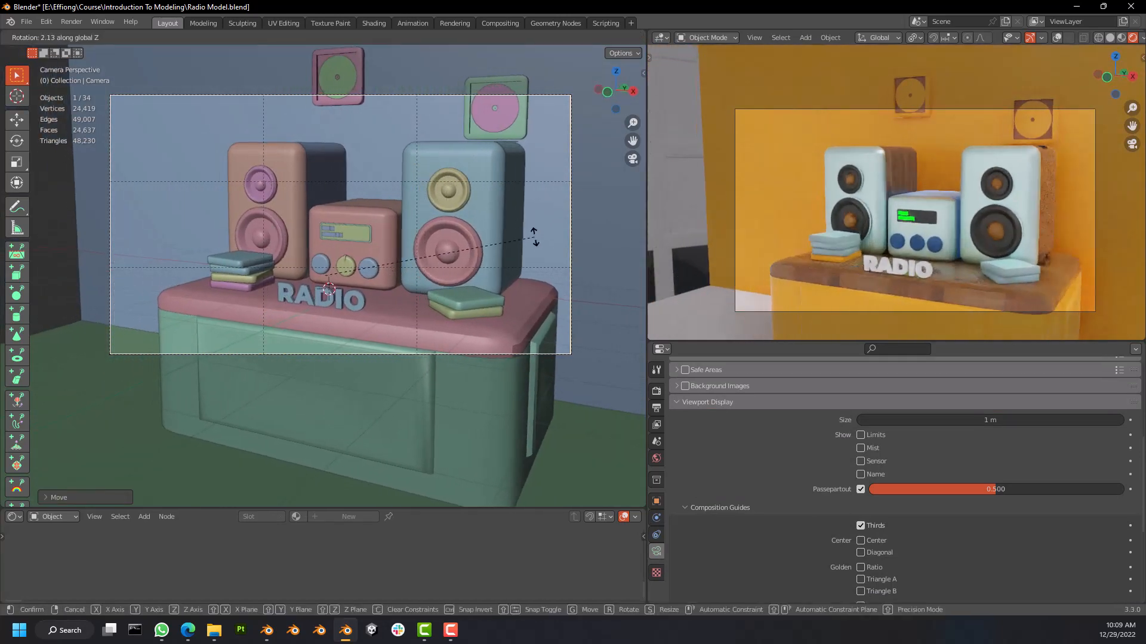
left_click(533, 245)
Move the camera about 1.1 m closer to the desk along the global Y axis.
key("g")
key("x")
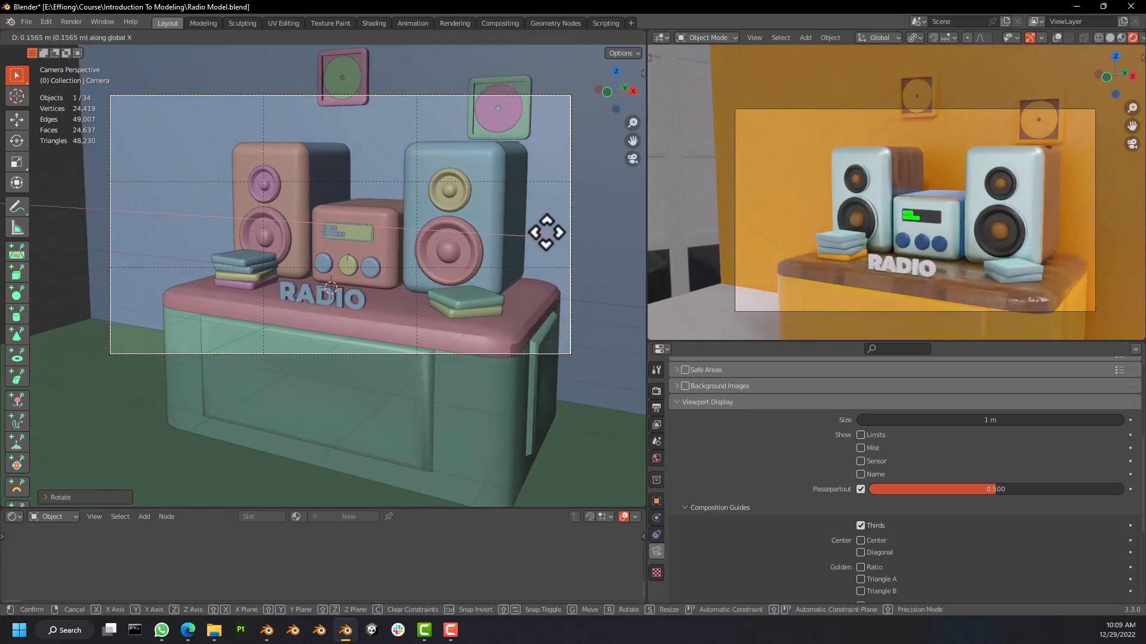
key("y")
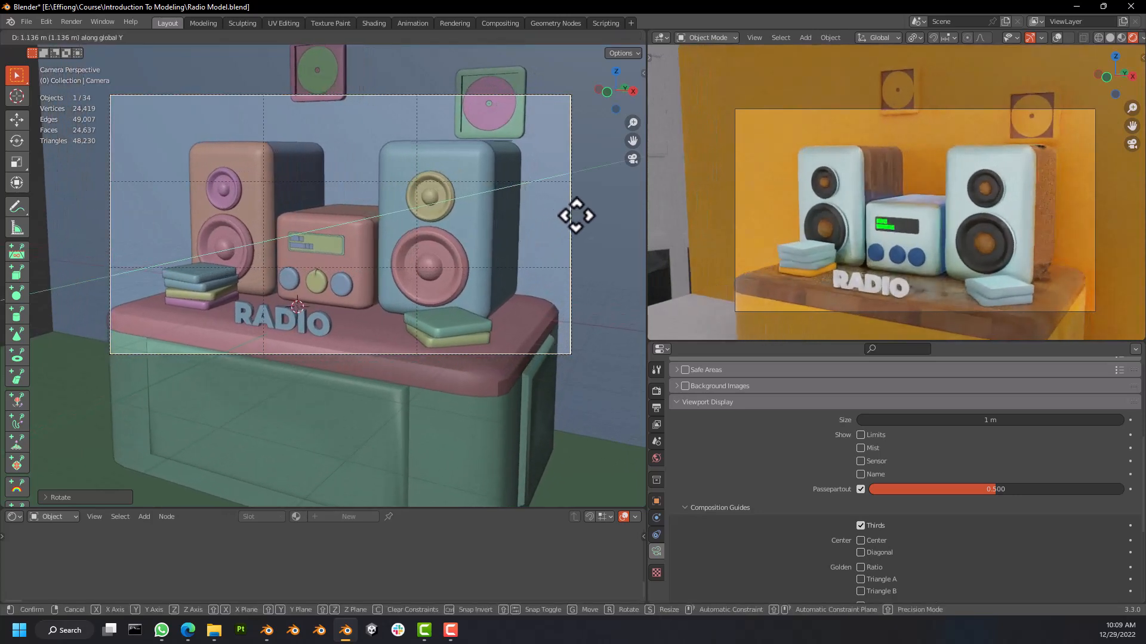
left_click(578, 215)
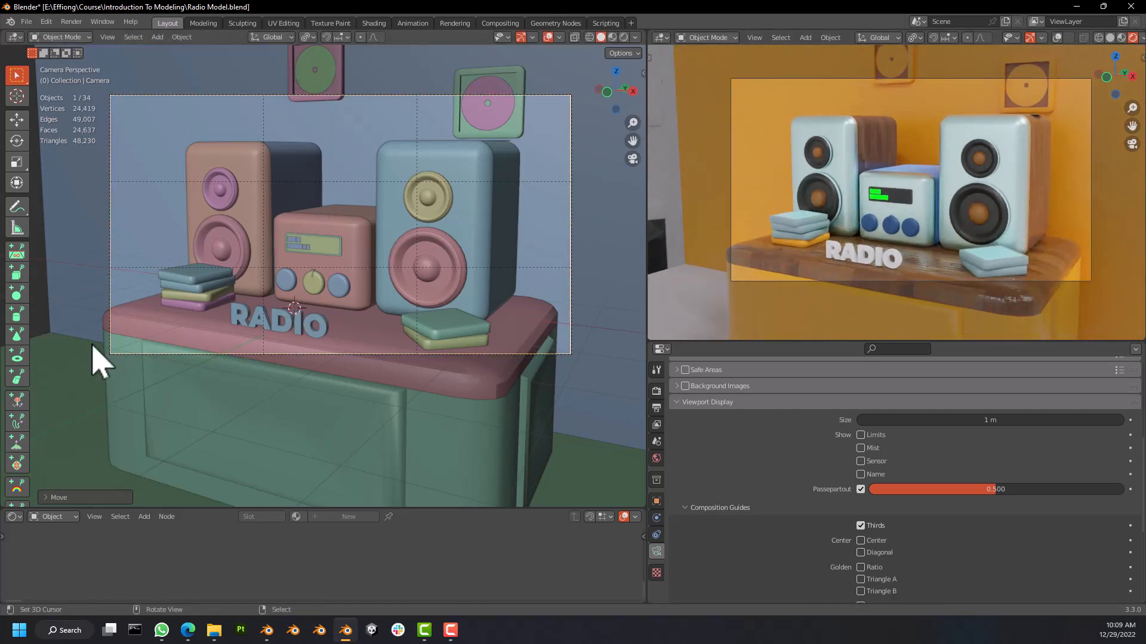
middle_click_drag(361, 261, 333, 281, "shift")
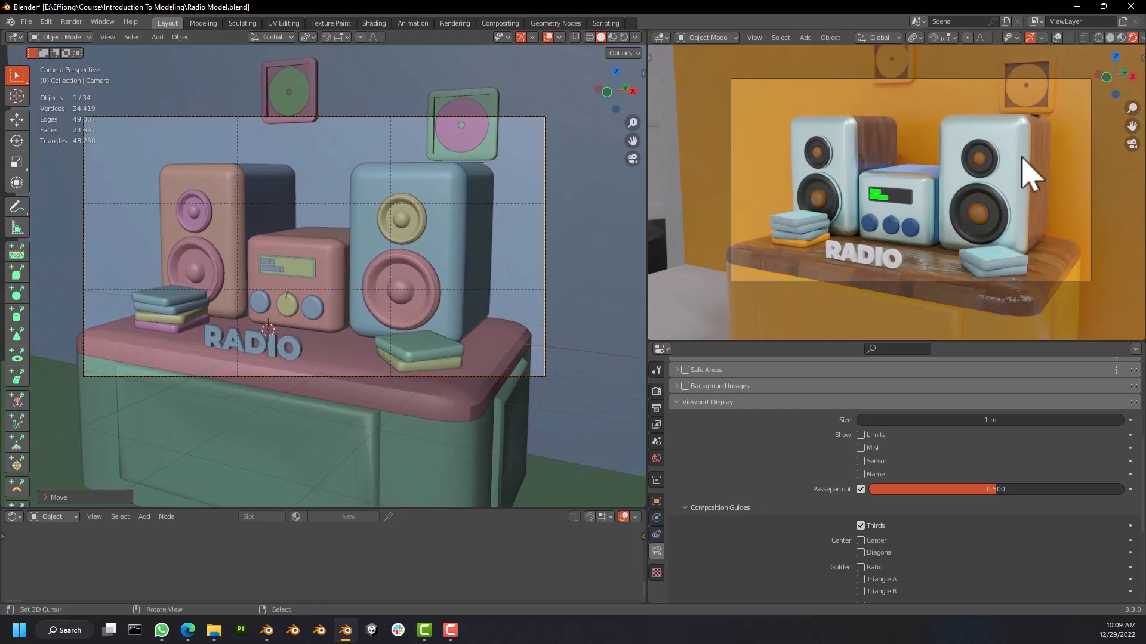
Link the back wall's Orange material to the floor plane.
left_click(695, 312)
left_click(698, 212, "shift")
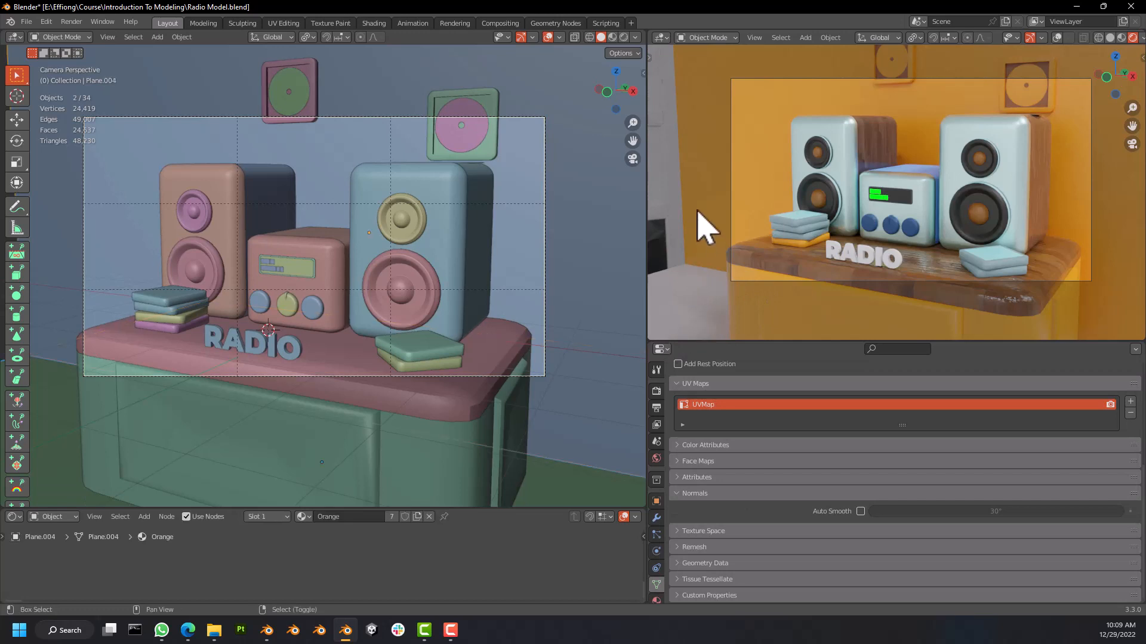
key("ctrl+l")
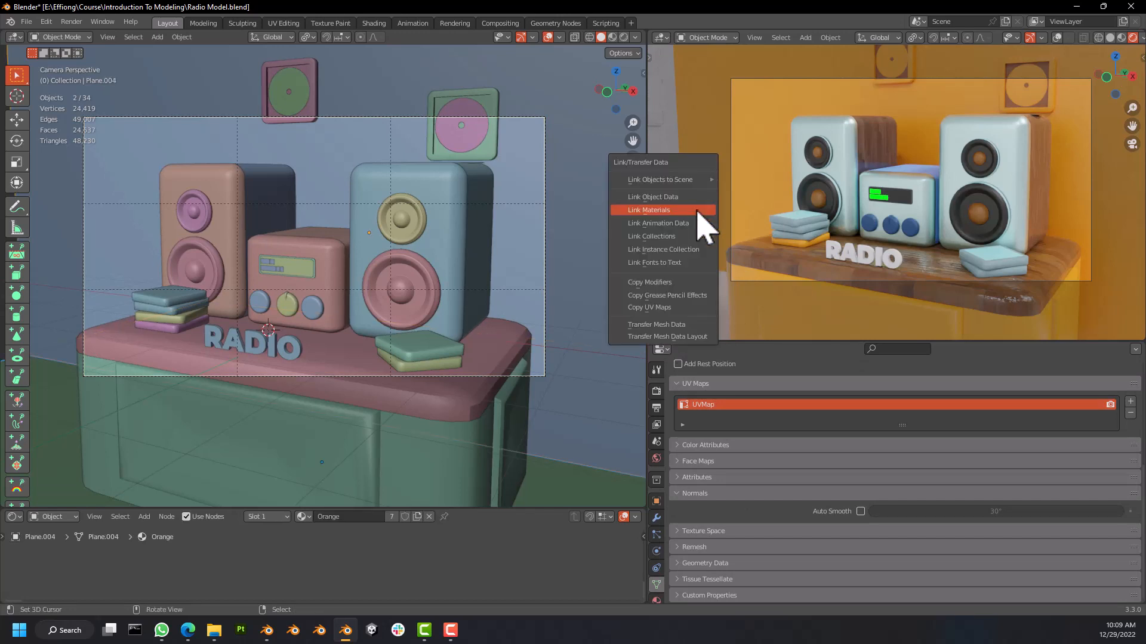
left_click(697, 211)
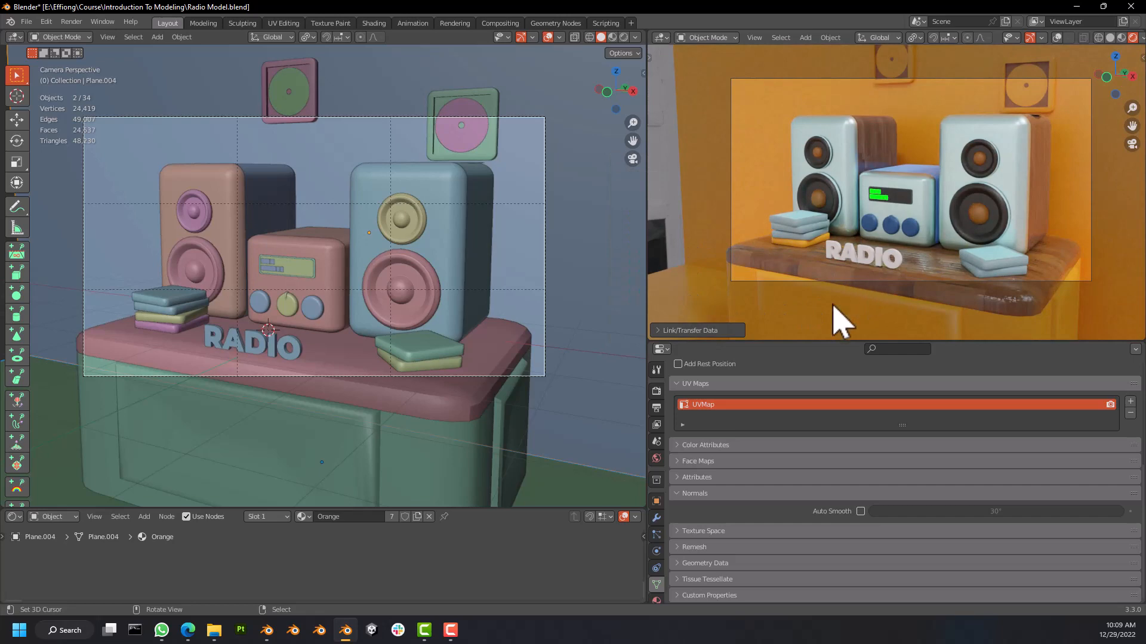
scroll(919, 245, "up", 3)
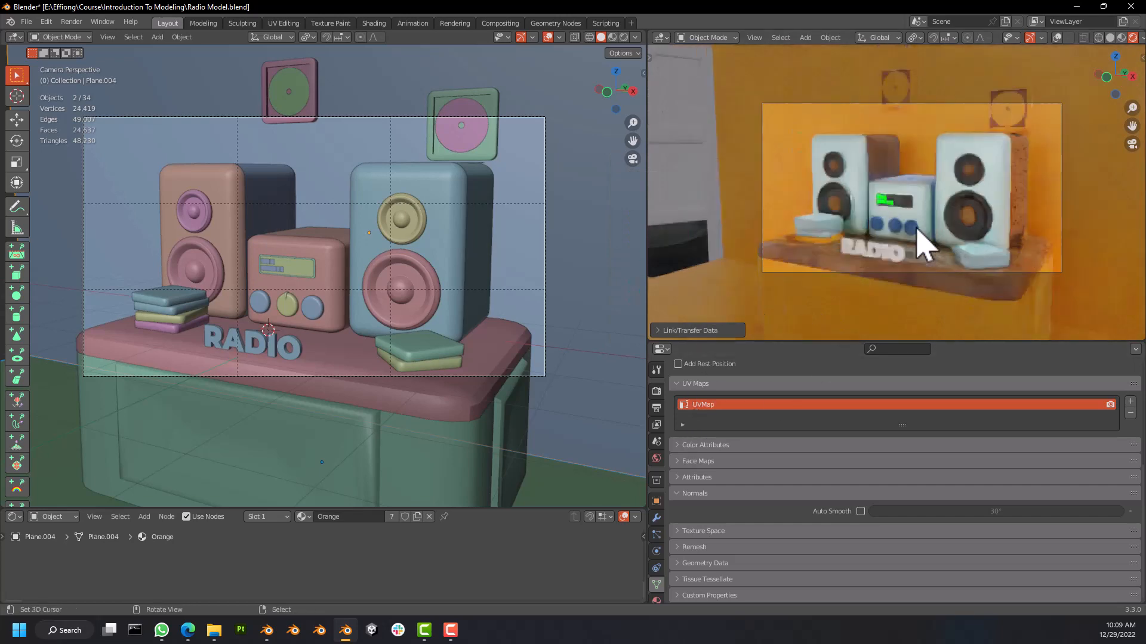
From the top view, add an area light at the 3D cursor in front of the radio and examine its light properties.
middle_click_drag(529, 345, 415, 282)
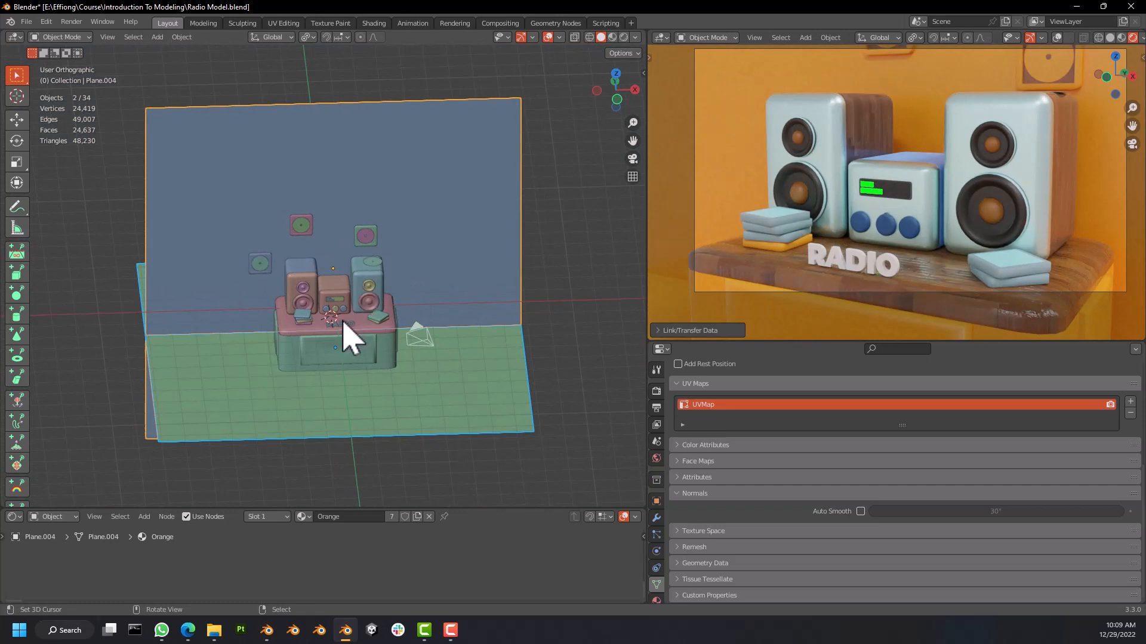
key("KP_7")
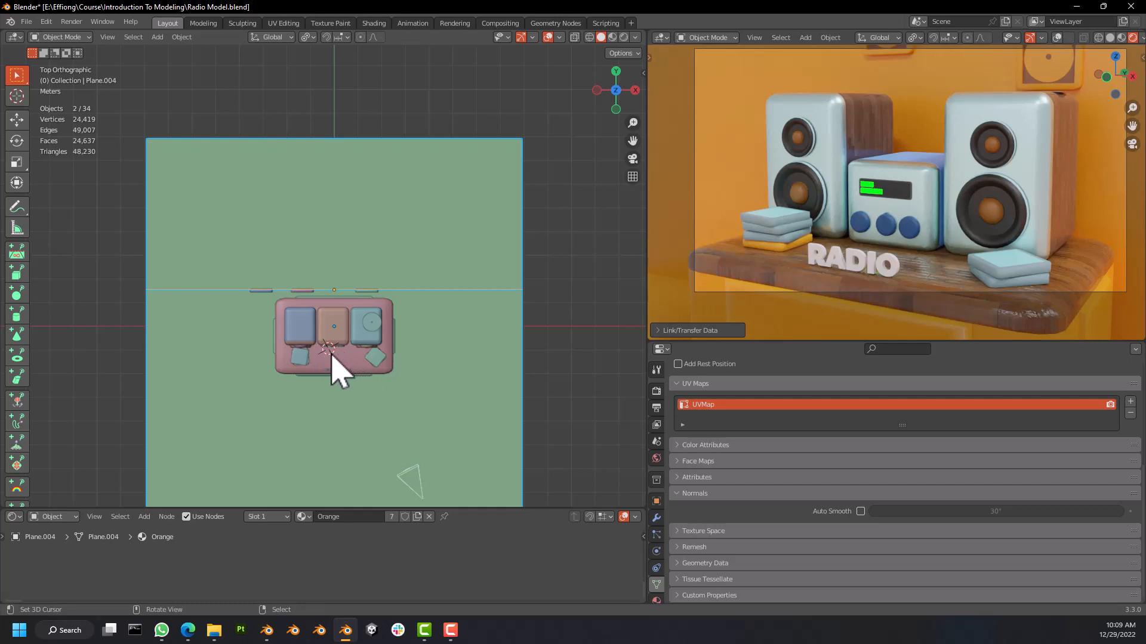
scroll(350, 367, "up", 5)
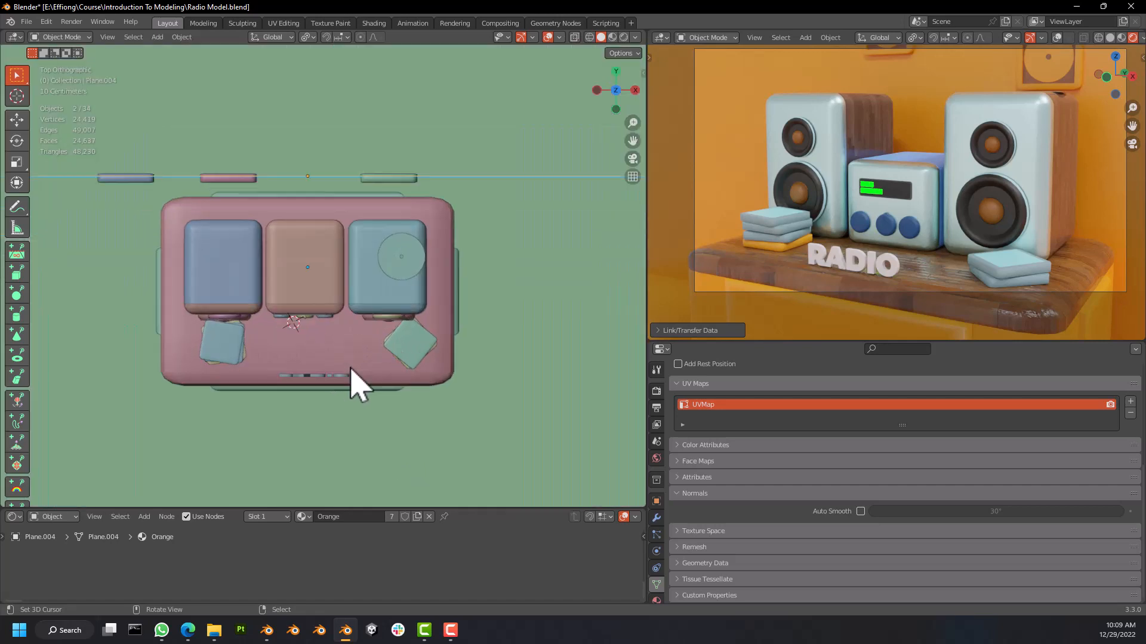
scroll(347, 366, "down", 4)
key("shift+a")
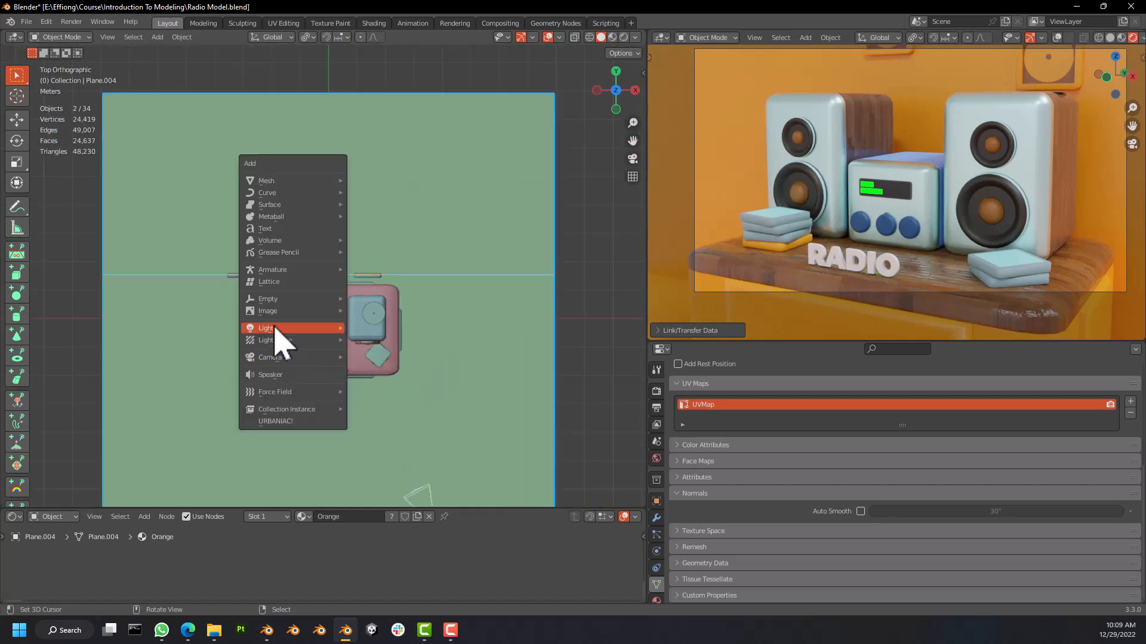
mouse_move(281, 328)
left_click(378, 367)
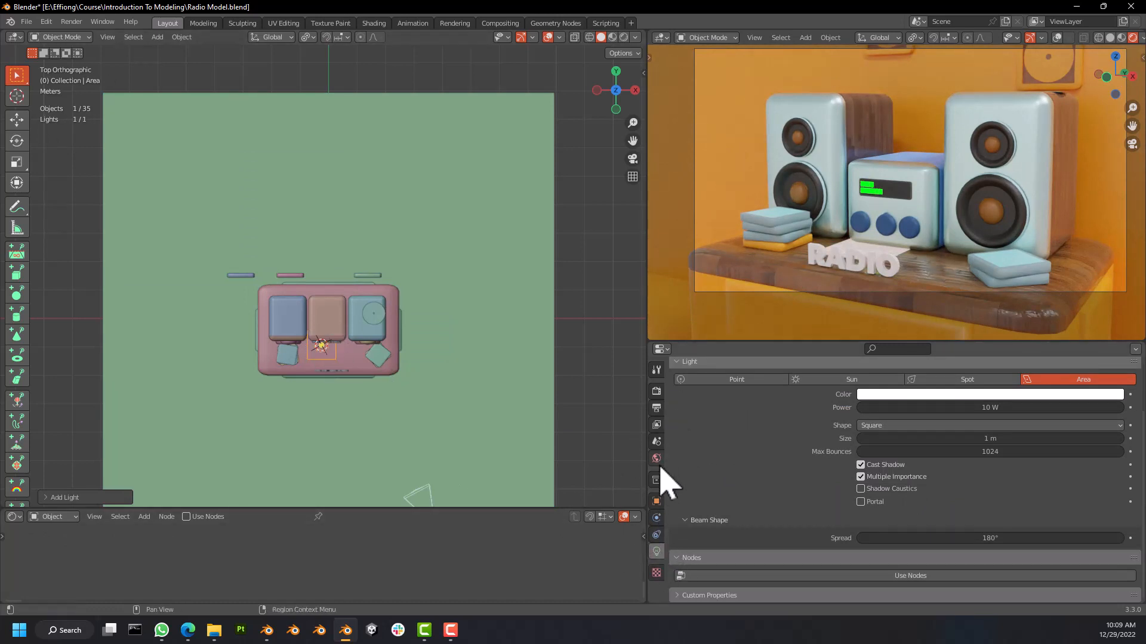
scroll(782, 460, "up", 2)
scroll(782, 460, "up", 1)
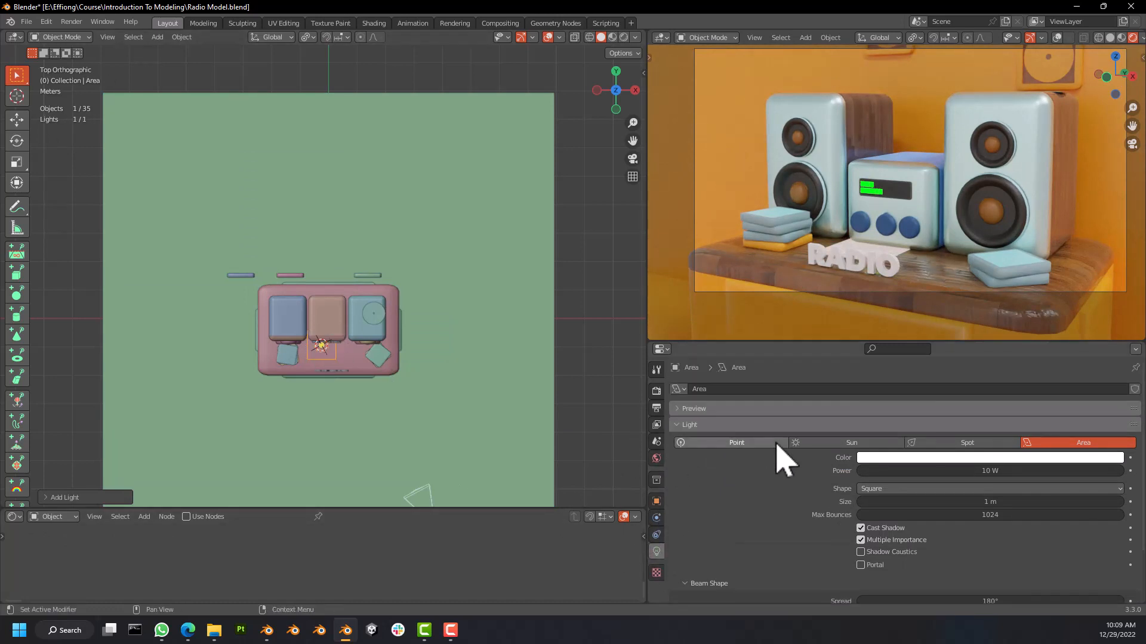
scroll(749, 466, "down", 3)
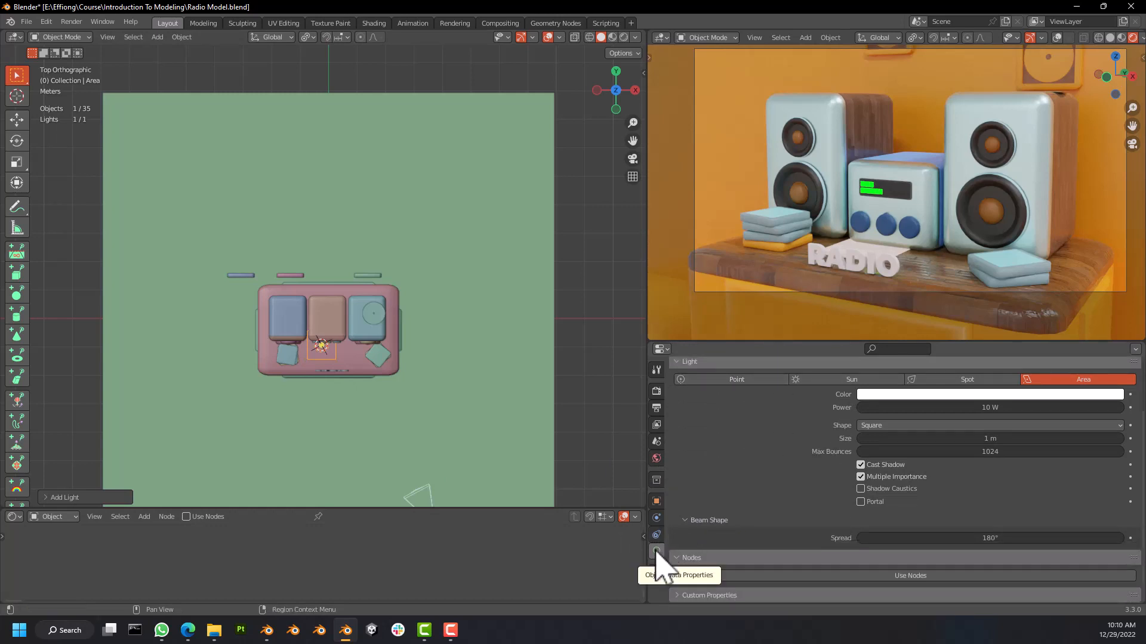
Raise the area light along the global Z axis so it sits high above the radio setup.
scroll(719, 486, "up", 3)
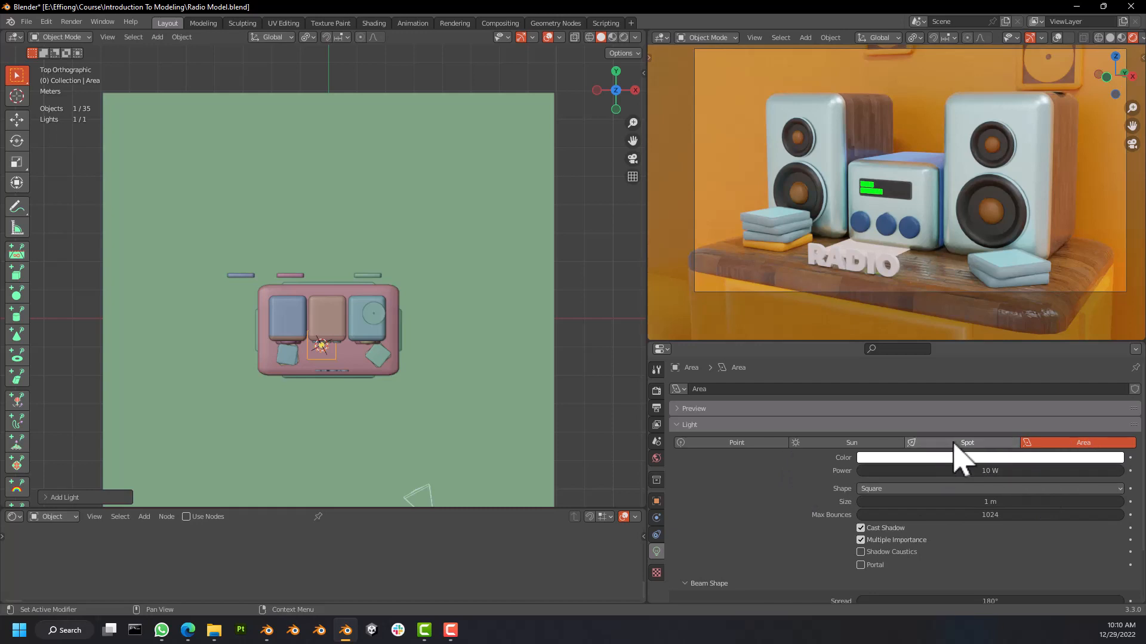
middle_click_drag(335, 352, 306, 251)
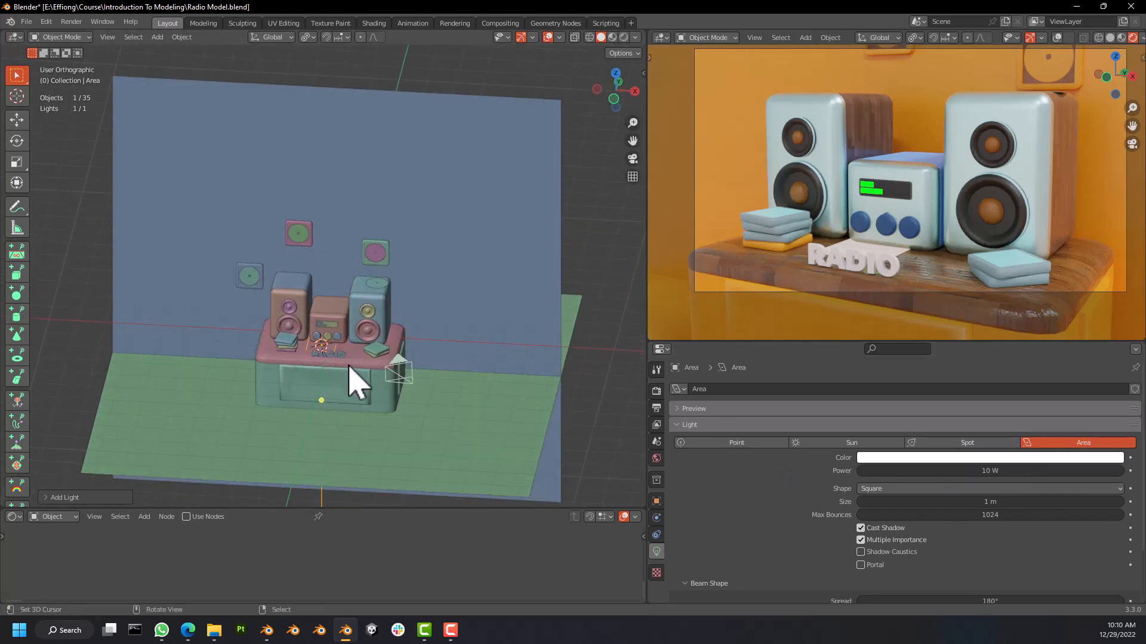
scroll(352, 384, "down", 3)
scroll(337, 387, "up", 4)
key("g")
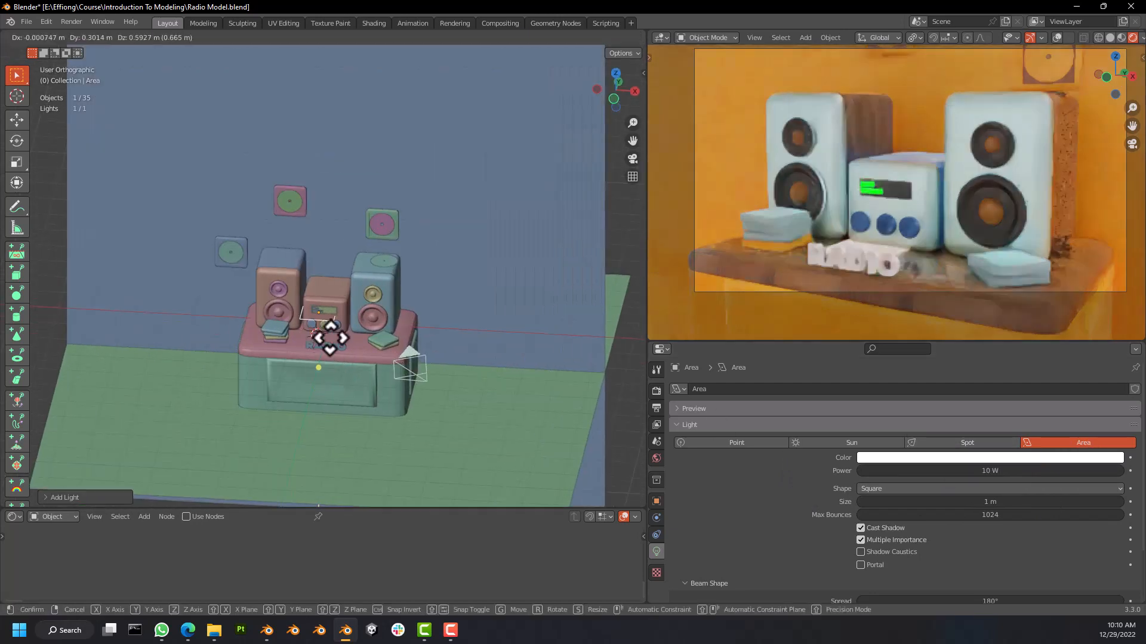
key("z")
left_click(349, 176)
middle_click_drag(355, 212, 238, 222)
middle_click_drag(340, 261, 370, 238)
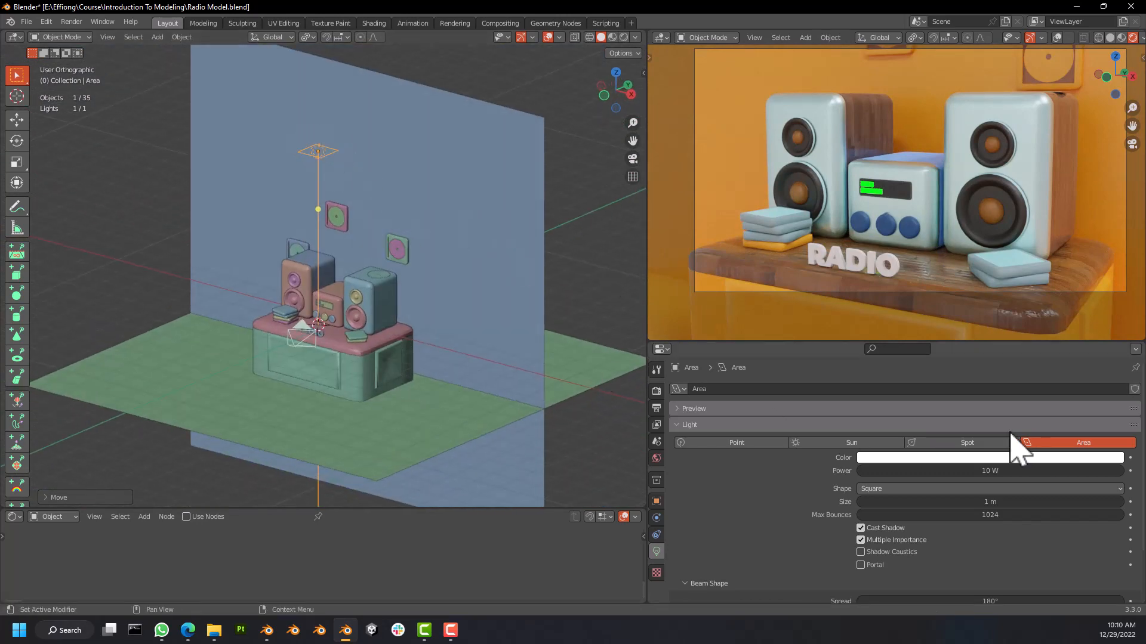
Compare the Spot, Sun and Point light types in the rendered preview and return the light to Area.
left_click(977, 444)
middle_click_drag(442, 332, 378, 332)
left_click(858, 442)
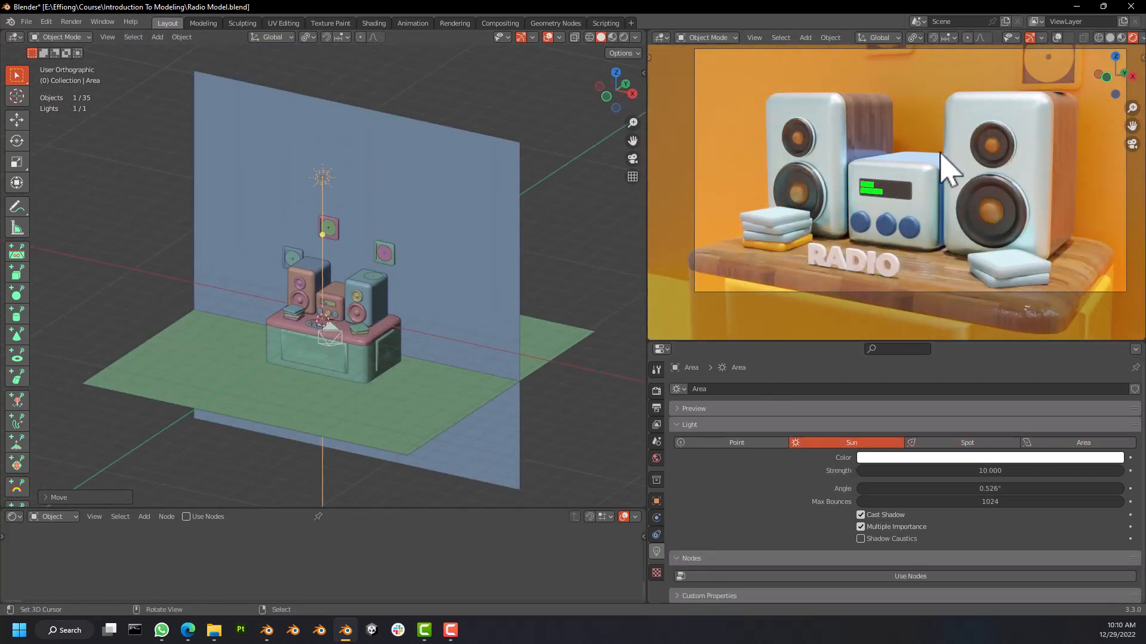
left_click(760, 446)
left_click(853, 444)
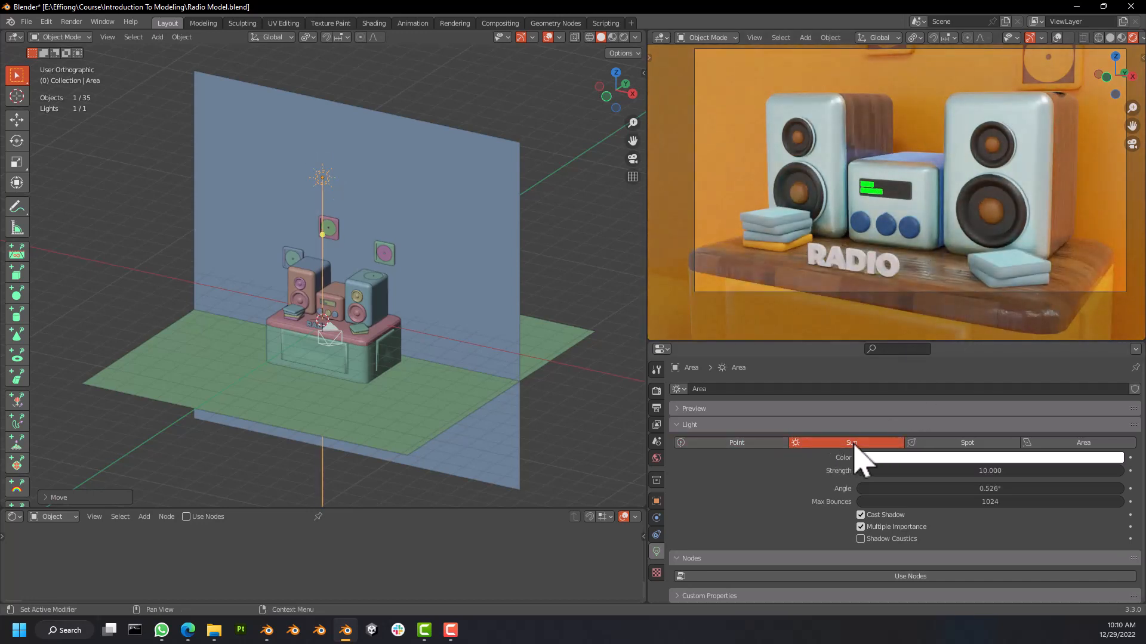
left_click(954, 445)
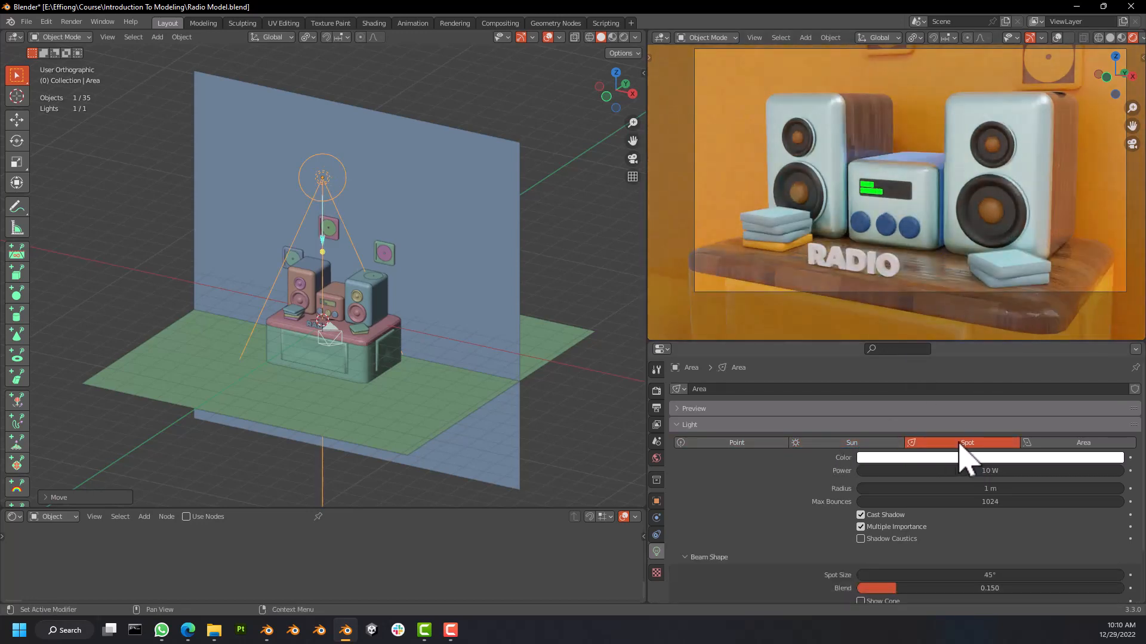
left_click(1083, 444)
From the top view, nudge the area light over the desk and scale it up to more than three times its size.
middle_click_drag(302, 250, 394, 285)
key("KP_7")
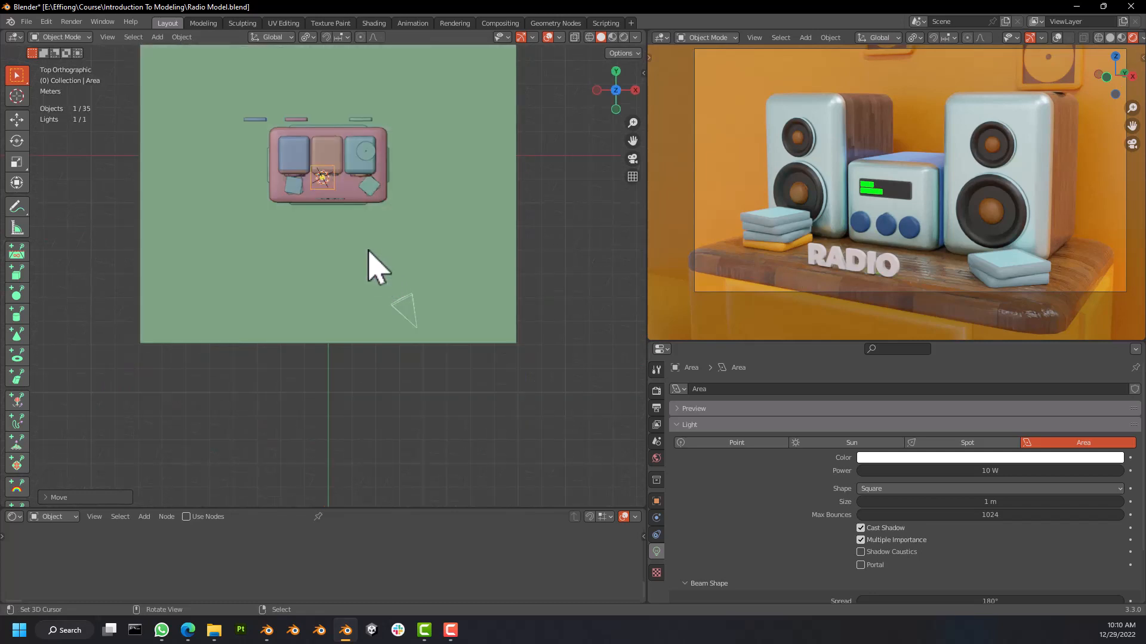
key("g")
left_click(359, 211)
key("s")
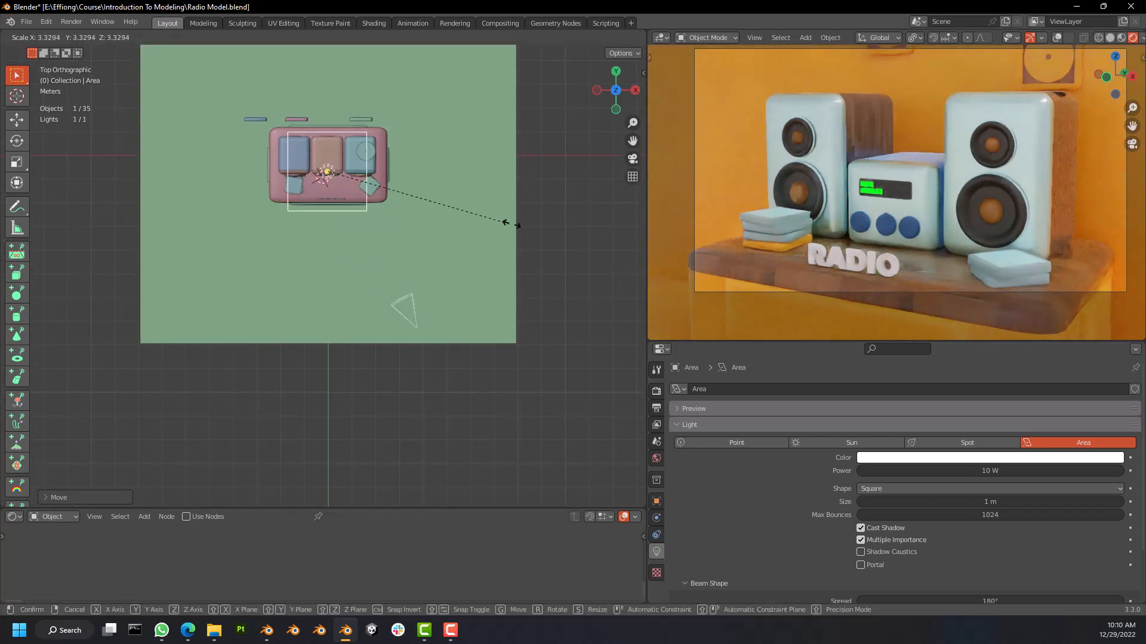
left_click(532, 225)
middle_click_drag(532, 225, 358, 135)
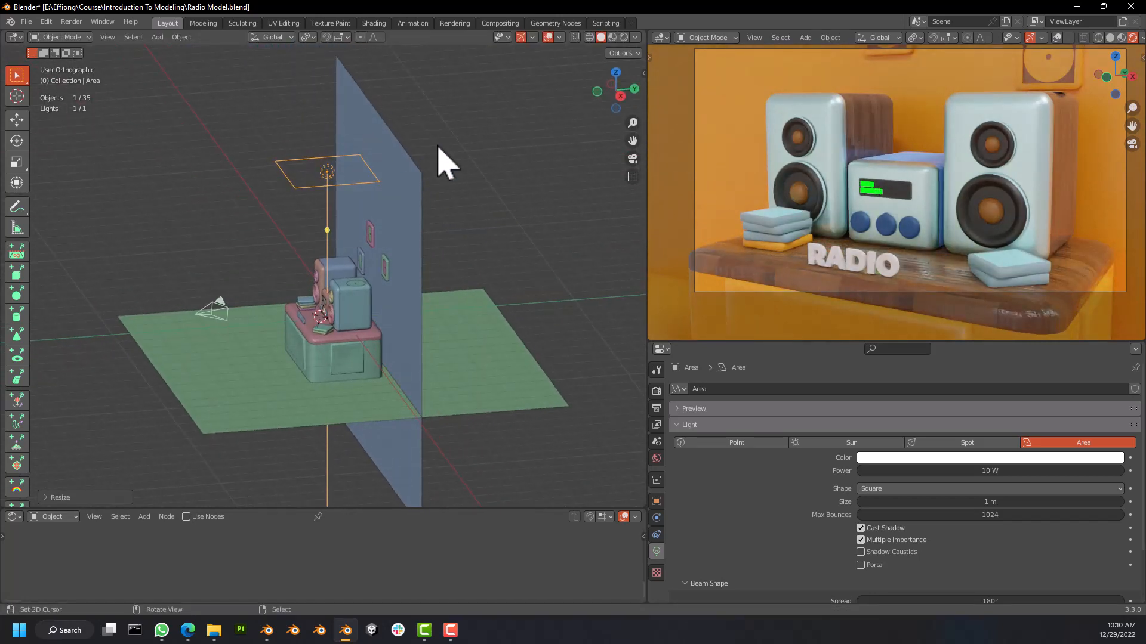
Set the strength of the world's HDRI background to 0.5.
left_click(656, 459)
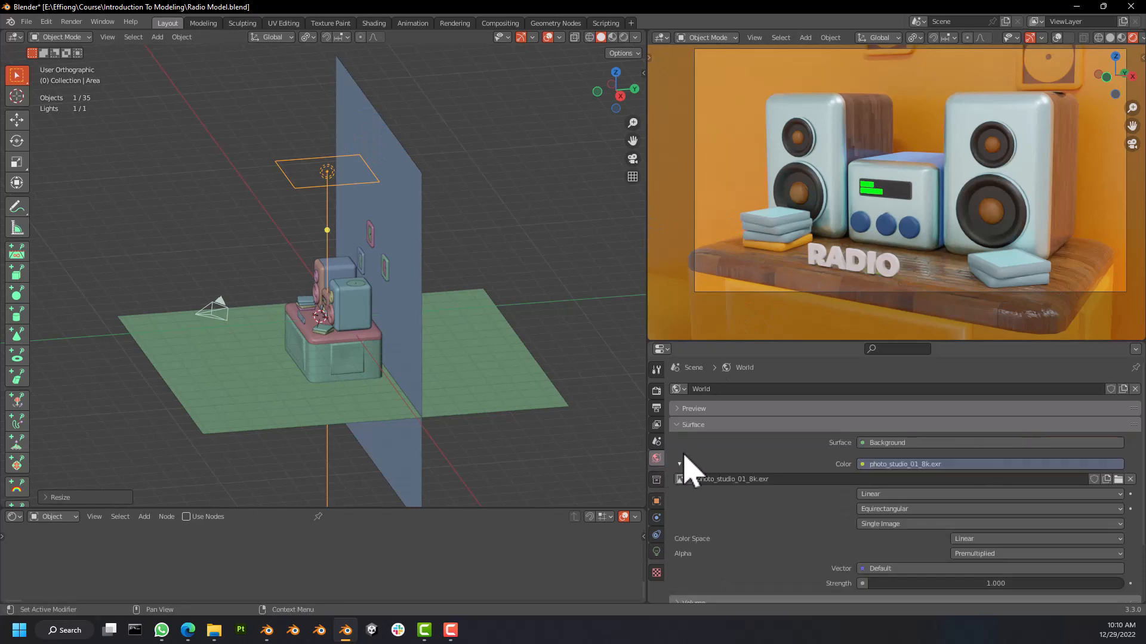
scroll(959, 510, "down", 3)
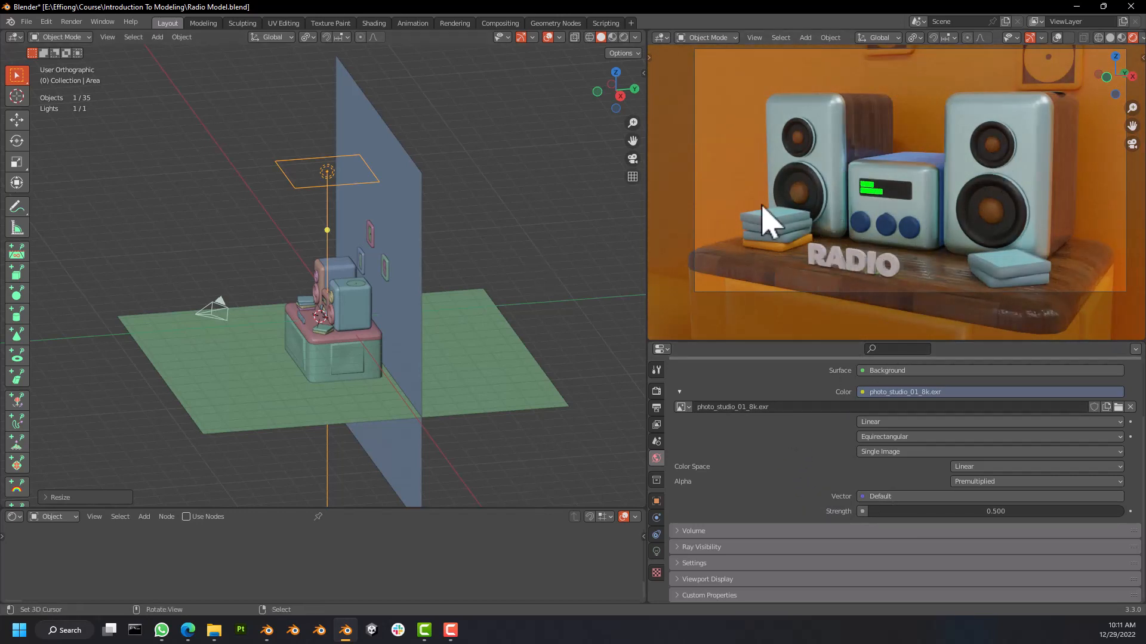
Set the area light's power to 1000 W, raise it to 2000 W and review the rendered camera view.
left_click(656, 551)
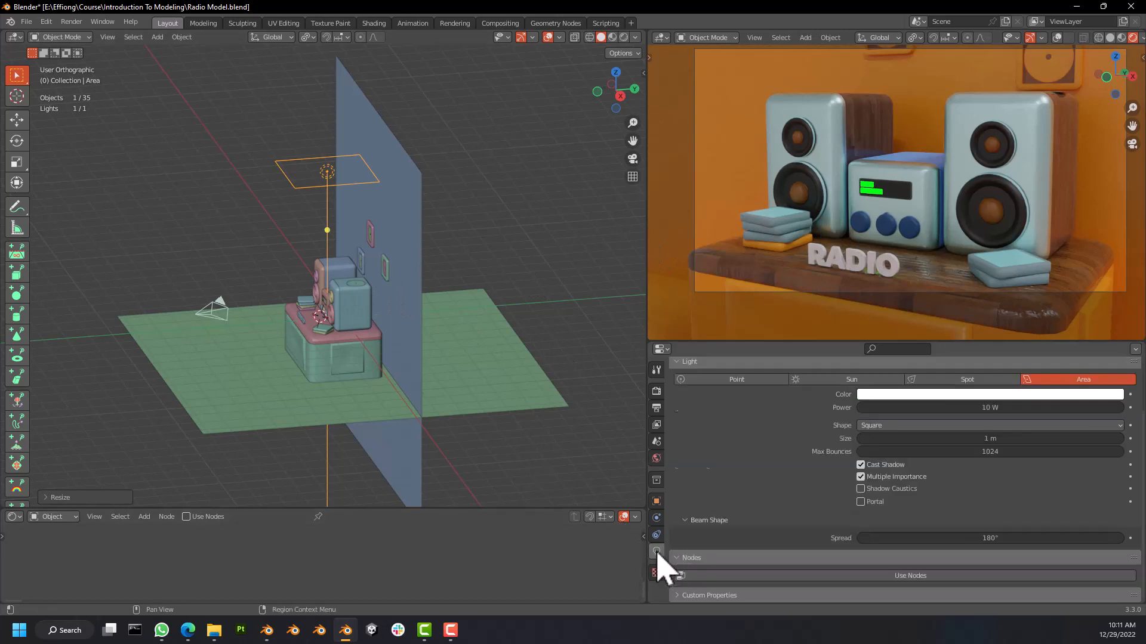
double_click(982, 408)
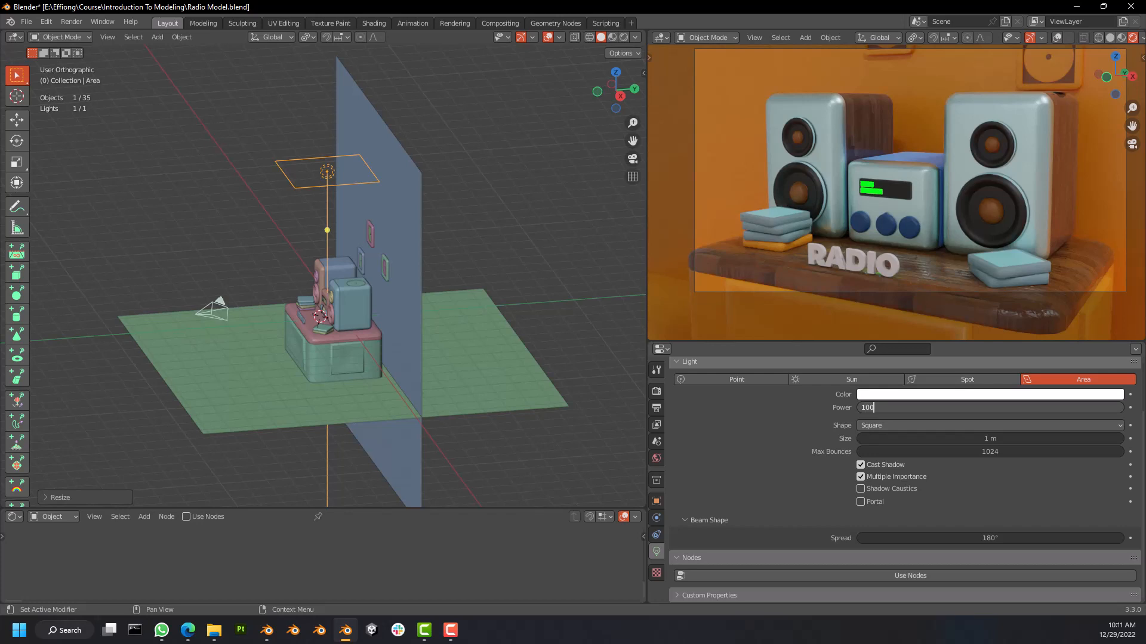
key("Return")
double_click(981, 408)
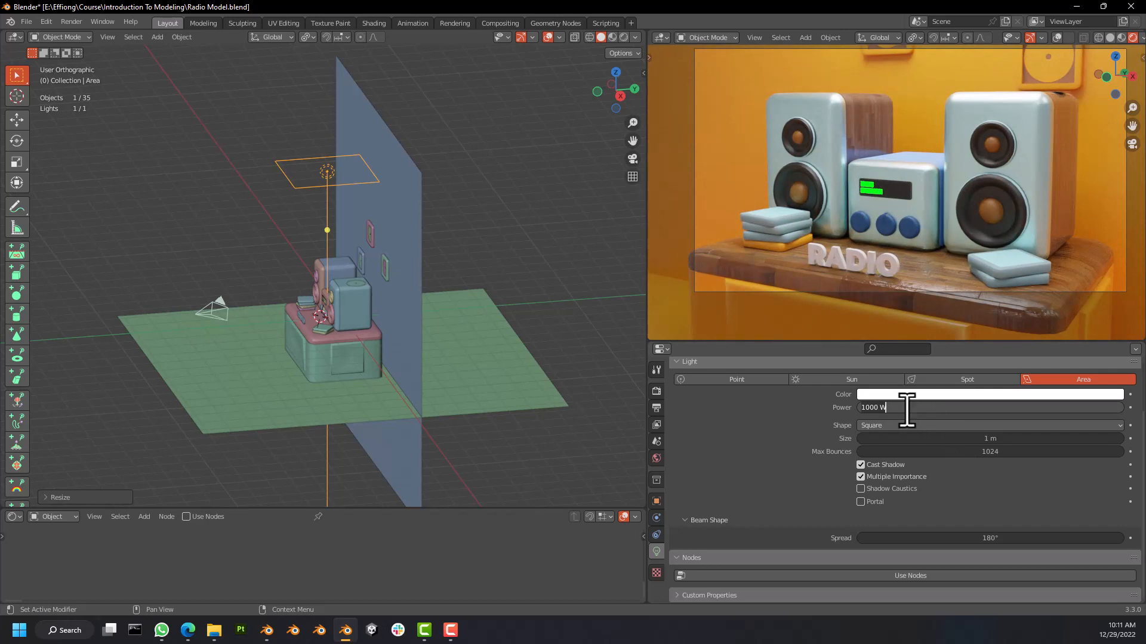
type("2000")
key("Return")
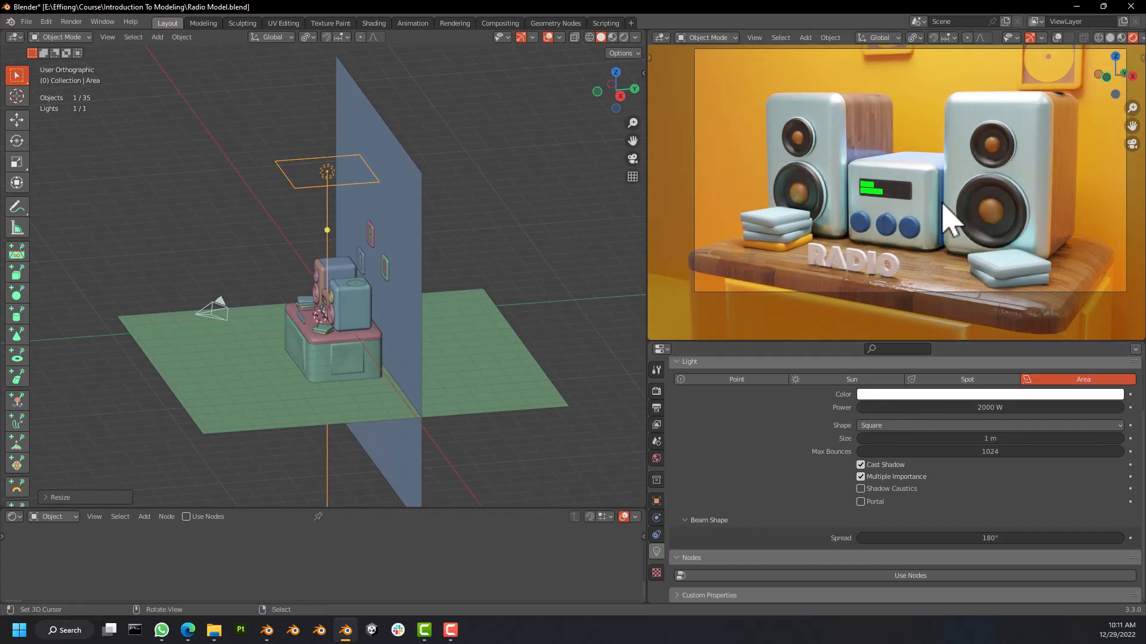
scroll(908, 161, "down", 2)
middle_click_drag(908, 158, 892, 215, "shift")
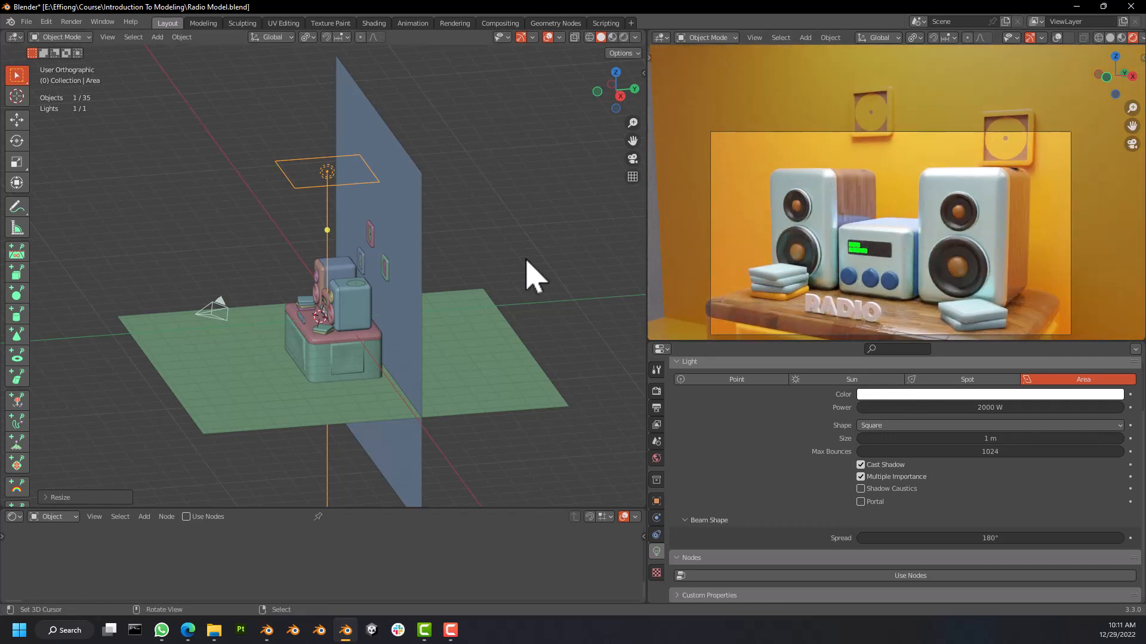
From the front view, duplicate the area light about 5 m along negative X and rotate the copy about -35° towards the desk.
middle_click_drag(527, 259, 396, 248)
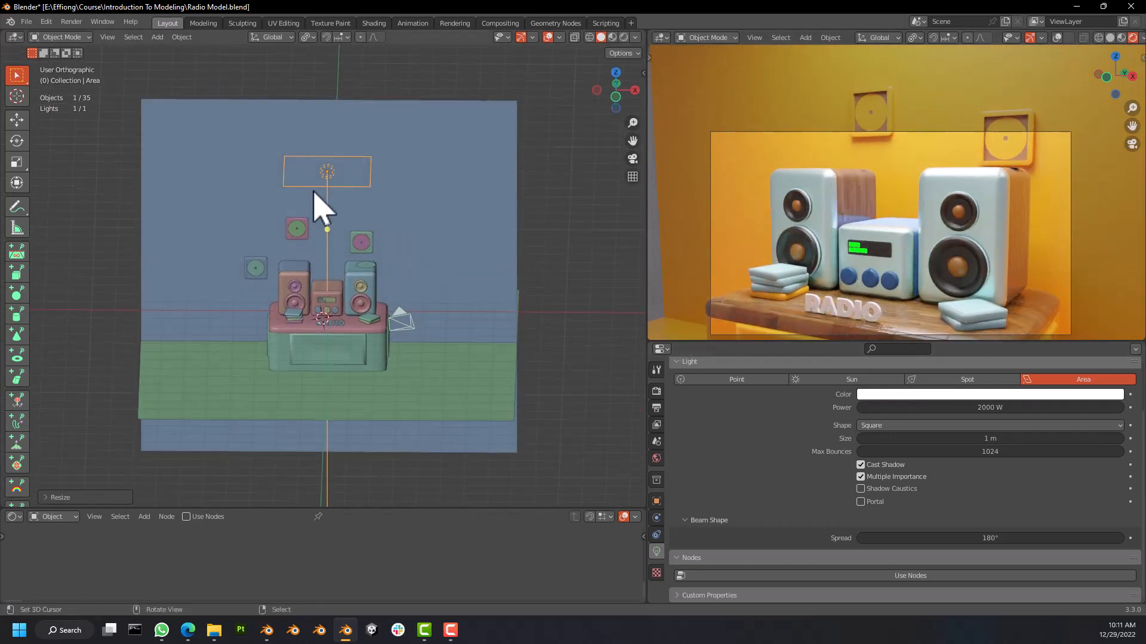
mouse_move(371, 210)
middle_mouse_down()
mouse_move(384, 174)
mouse_move(350, 248)
mouse_move(388, 217)
mouse_move(385, 197)
middle_mouse_up()
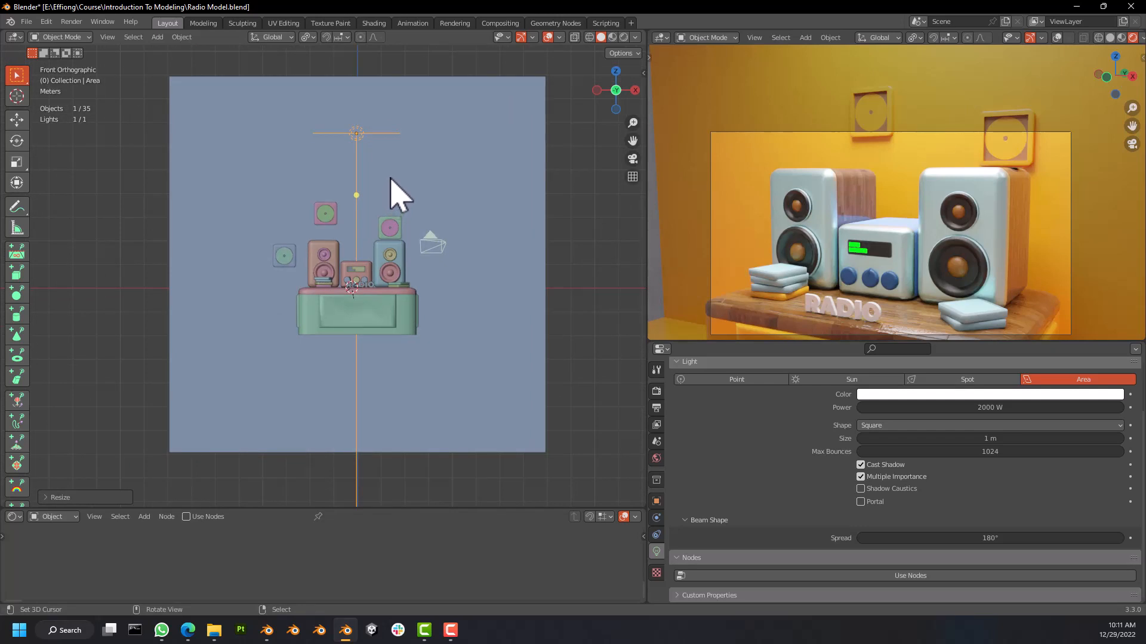
middle_click_drag(401, 190, 379, 181, "shift")
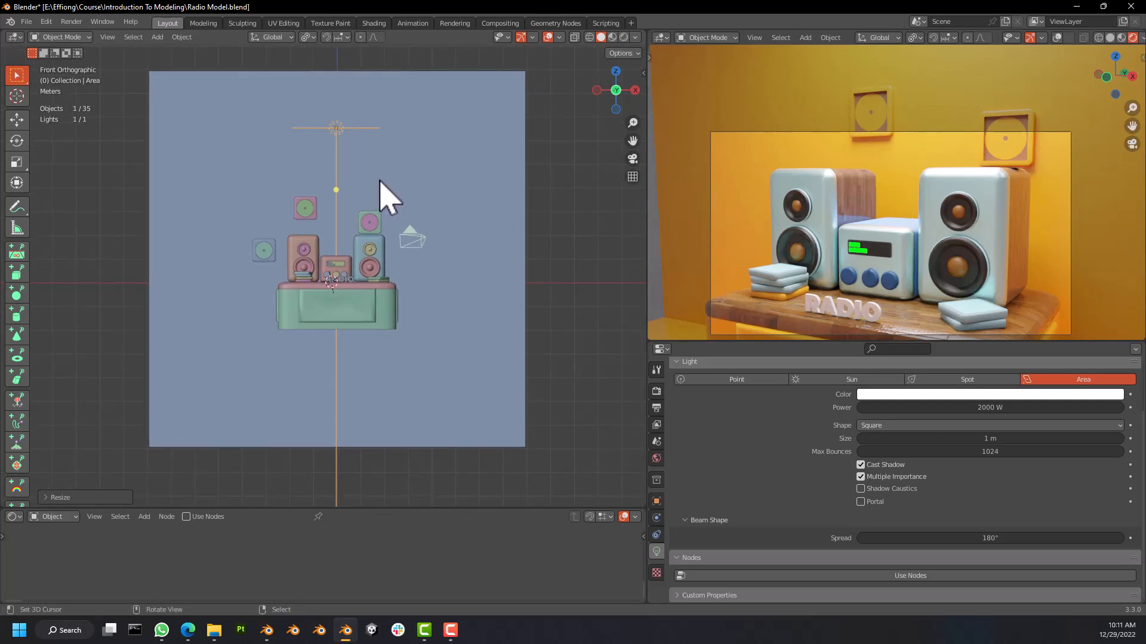
key("shift+d")
key("x")
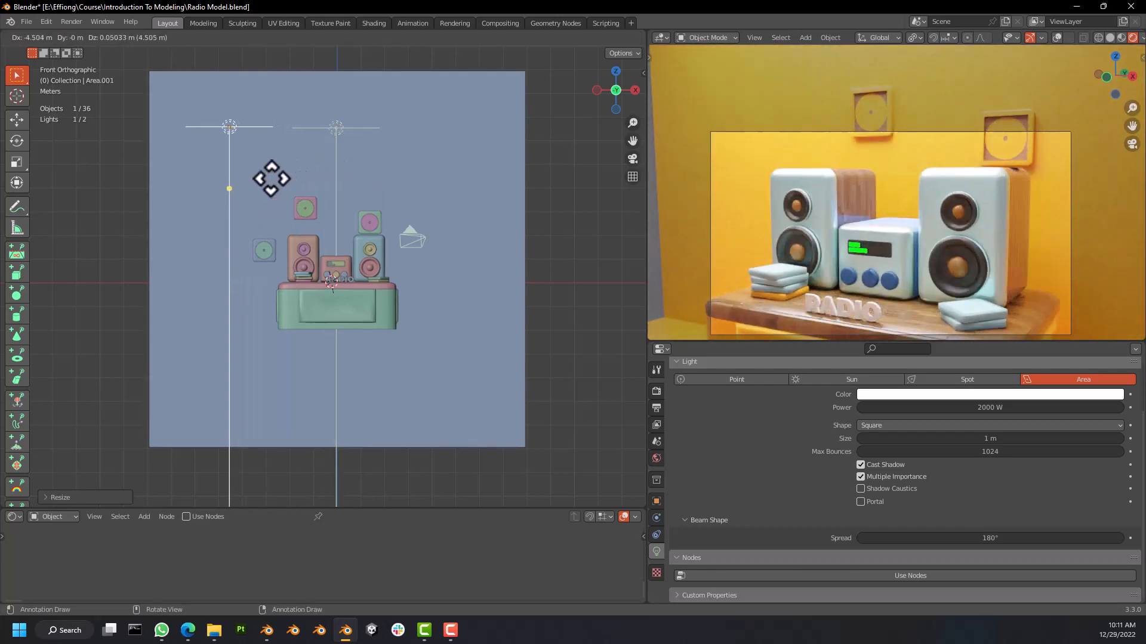
left_click(258, 172)
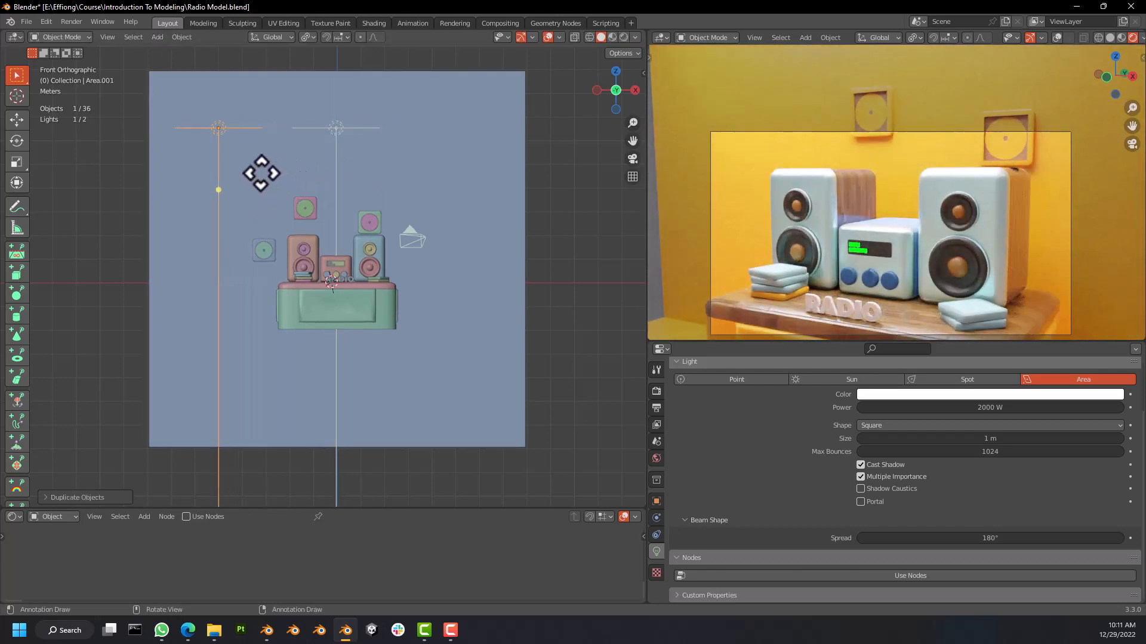
key("r")
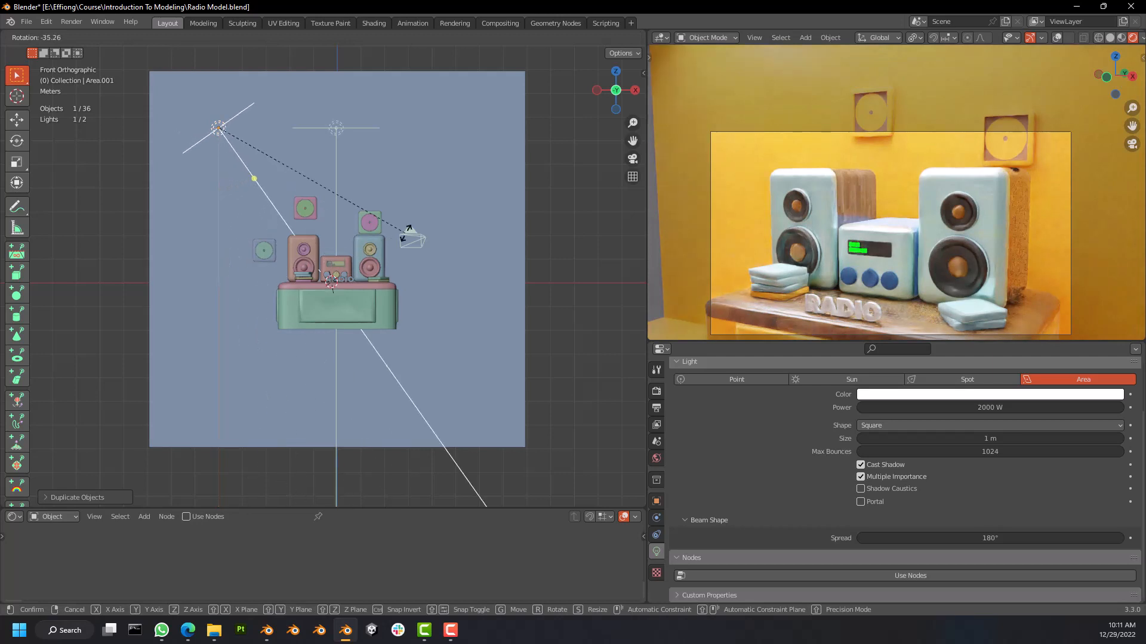
left_click(293, 227)
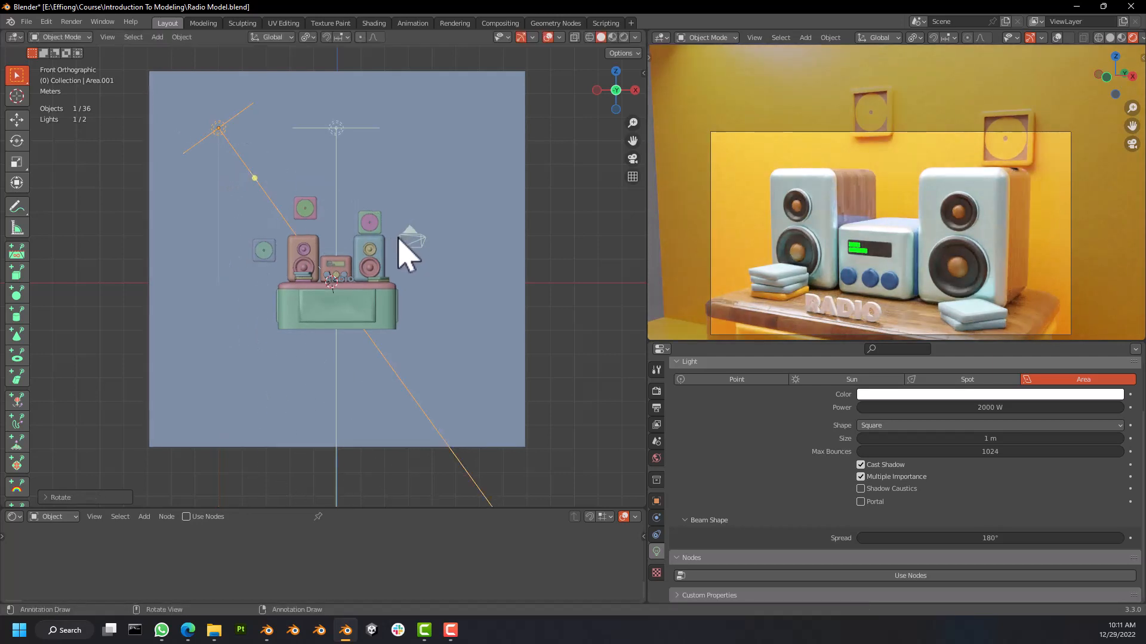
From the top view, move the duplicated light about 1.1 m along negative global Y and rotate it about -12.5° towards the radio.
key("KP_7")
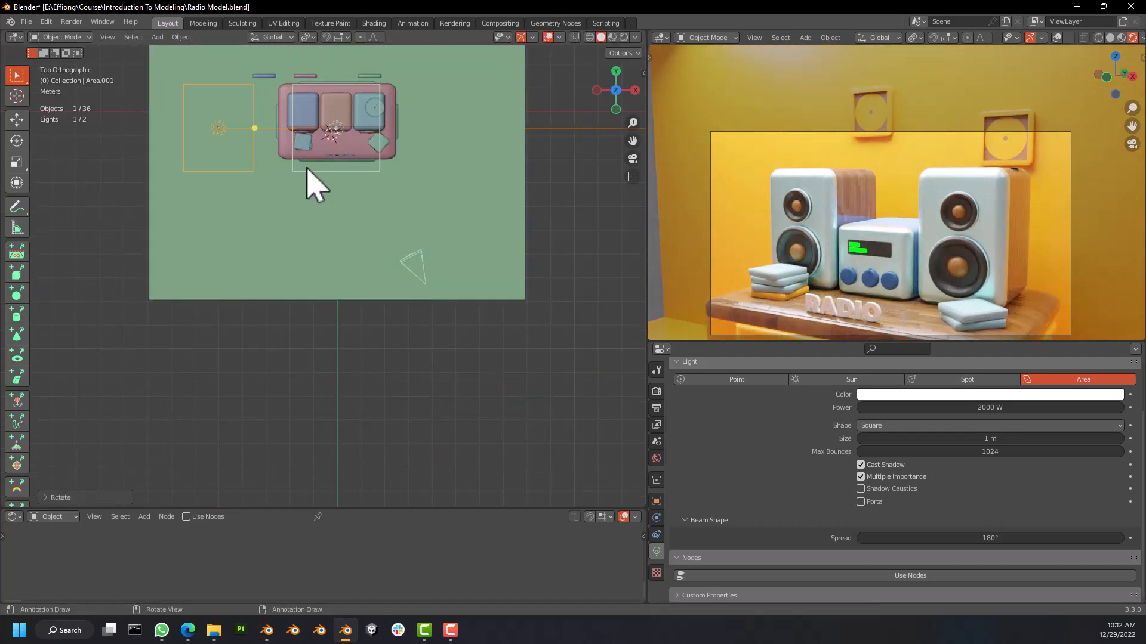
key("g")
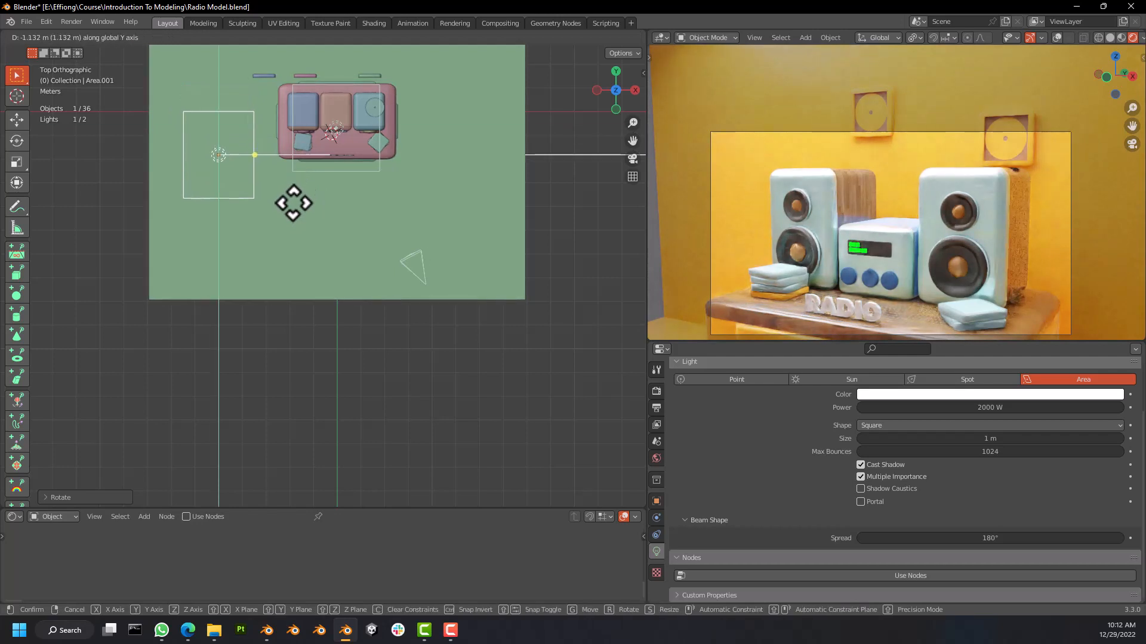
left_click(299, 197)
key("r")
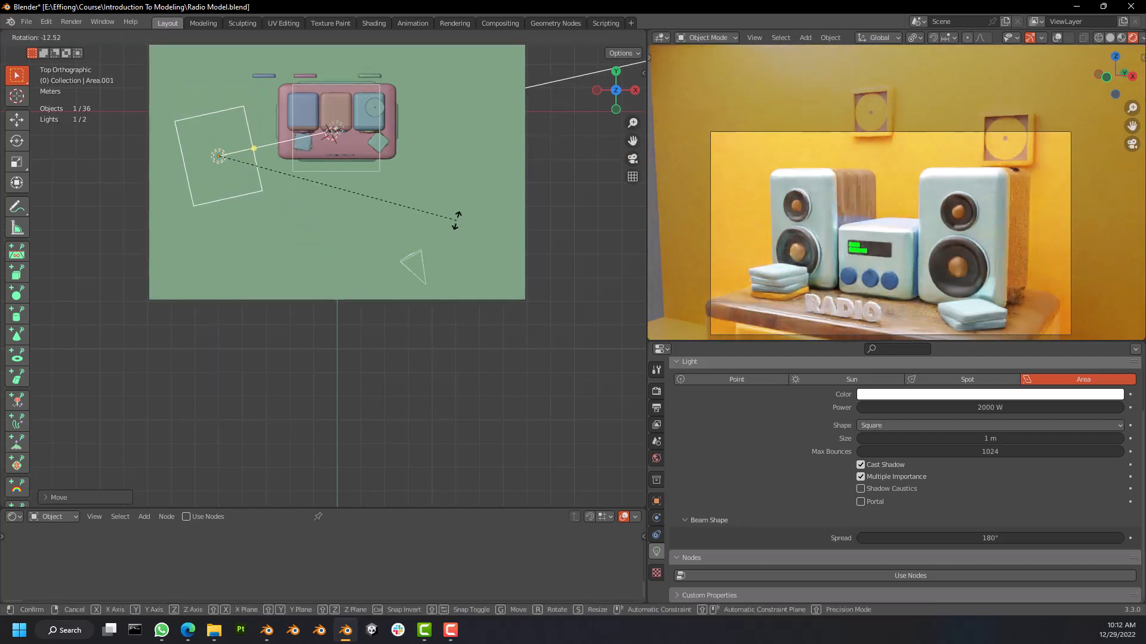
left_click(460, 226)
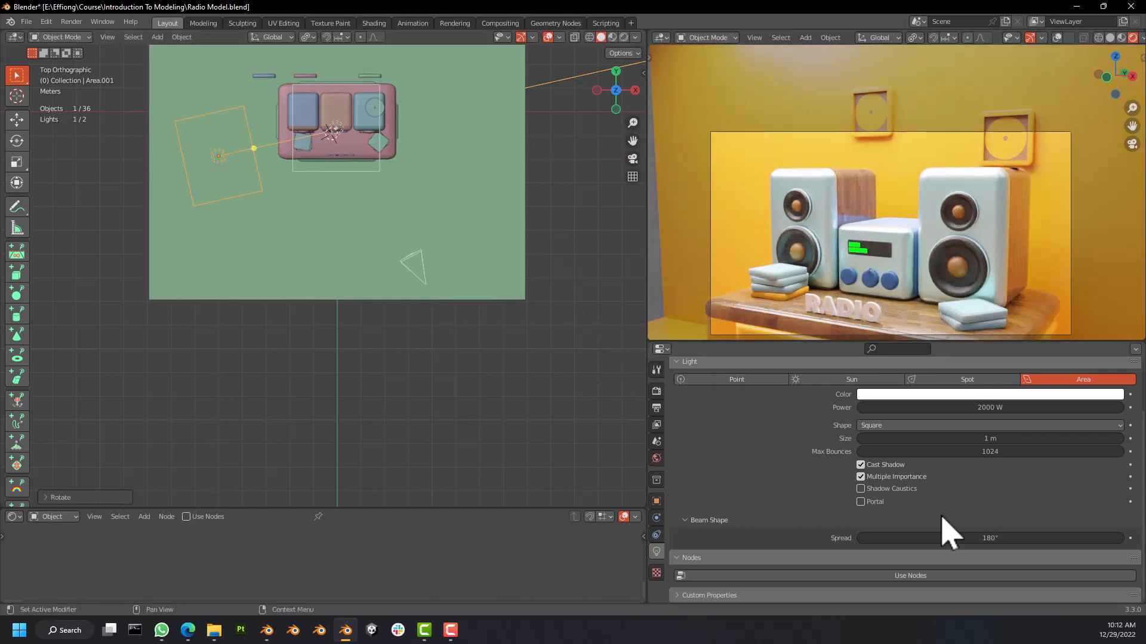
Tint the duplicated side light's color a pale pink.
left_click(997, 394)
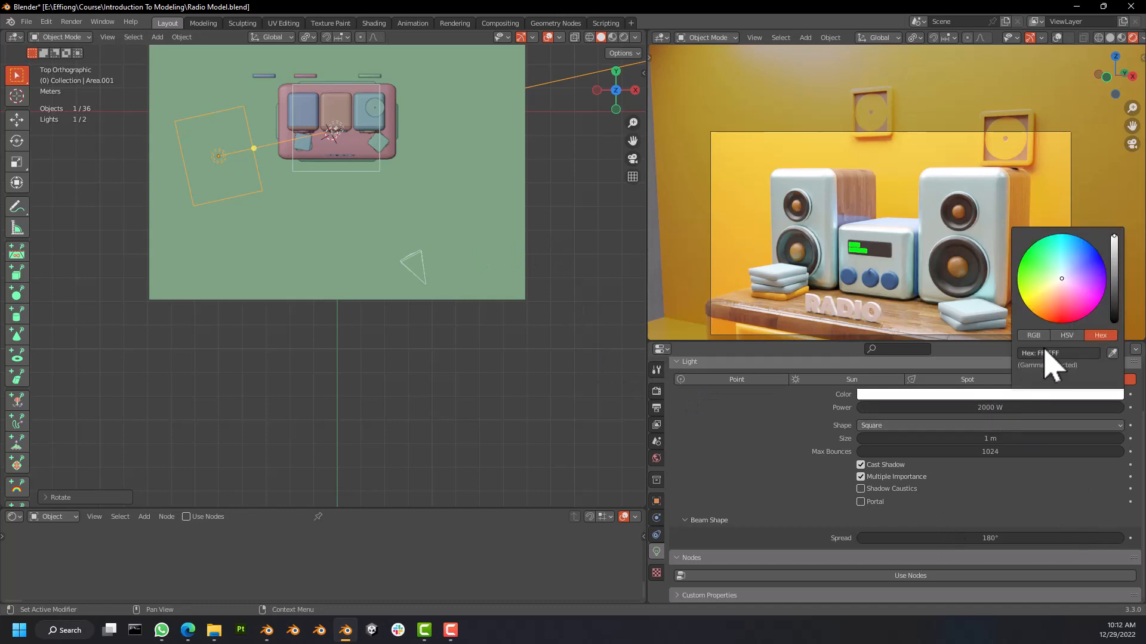
left_click(1062, 300)
left_click_drag(1062, 300, 1059, 294)
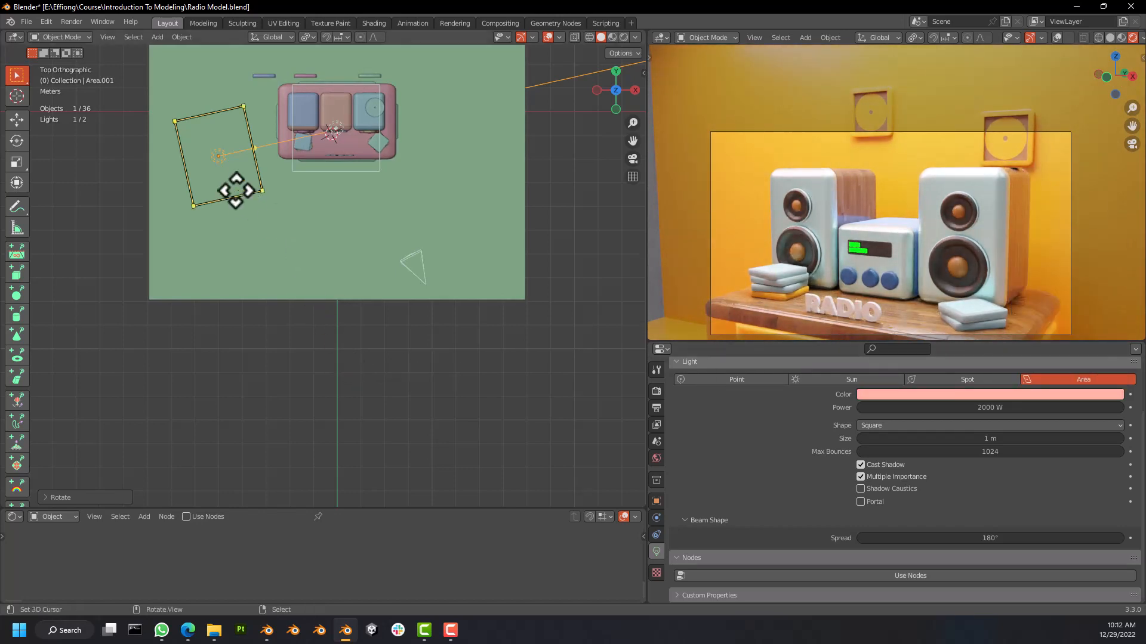
Duplicate the pink side light, leaving the copy in the same place.
key("shift+d")
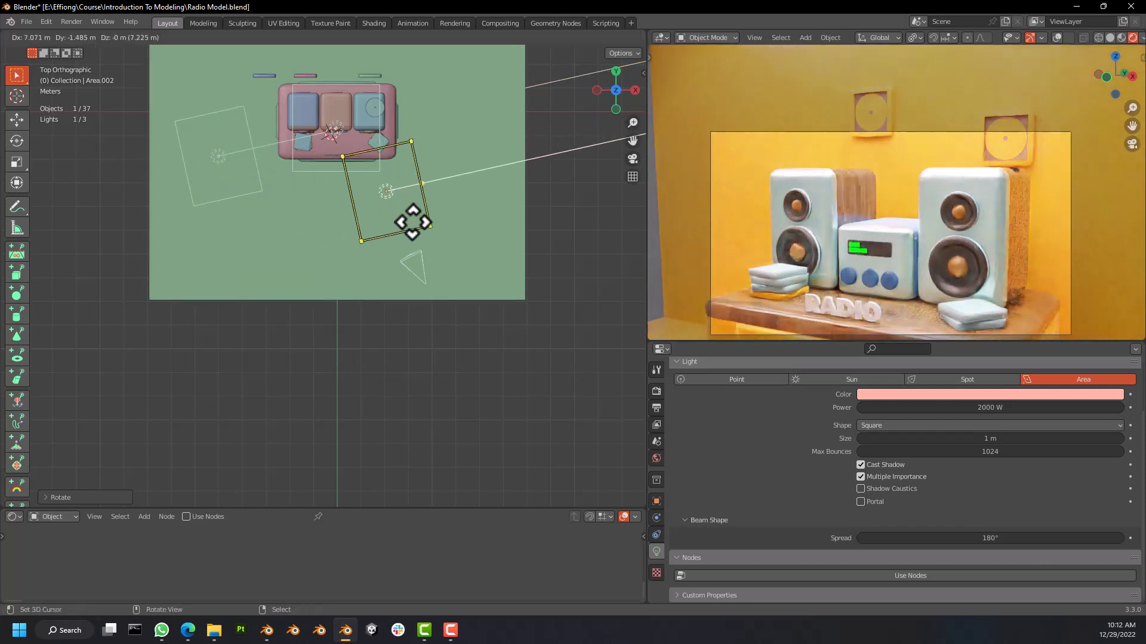
key("x")
key("x")
key("x")
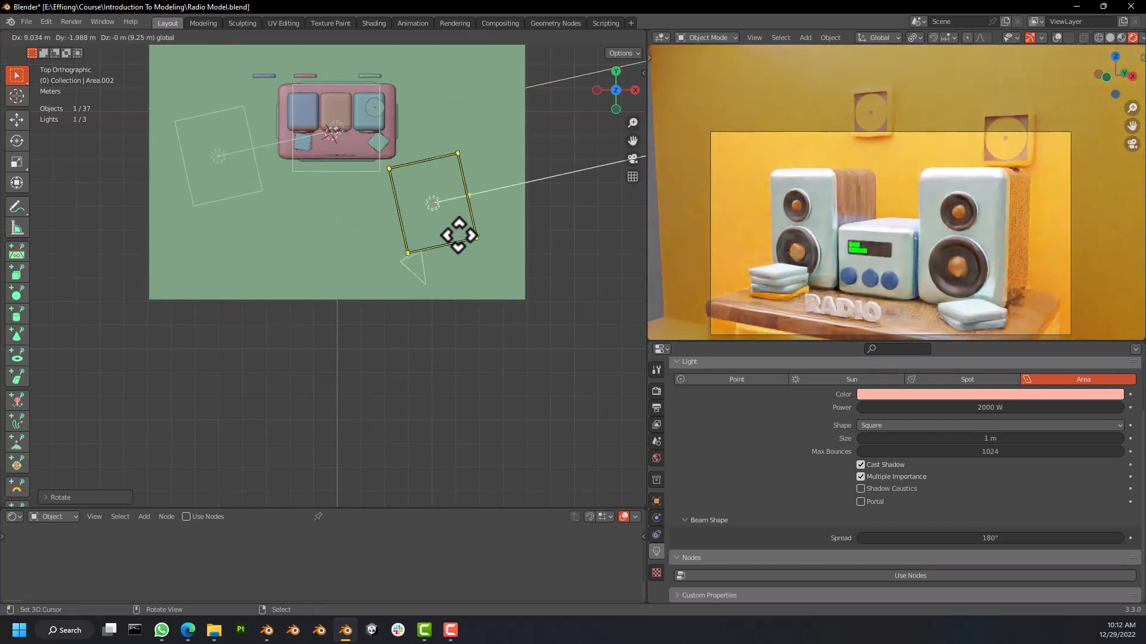
key("r")
right_click(406, 221)
right_click(395, 221)
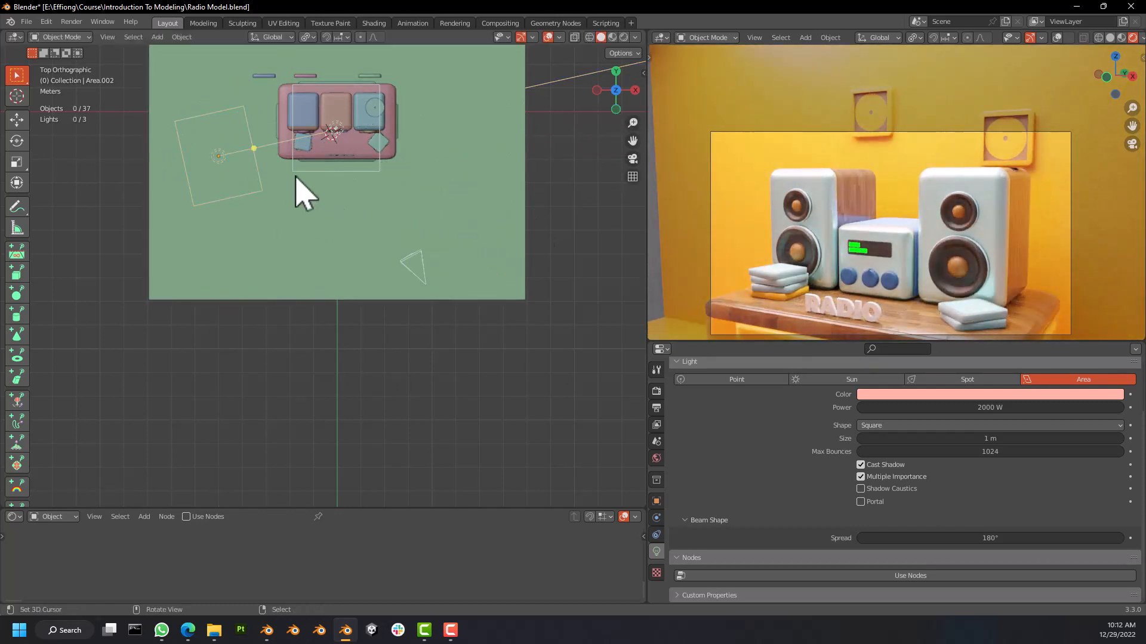
Move the duplicated pink light along positive global X to the opposite side of the desk.
left_click(241, 170)
key("g")
key("x")
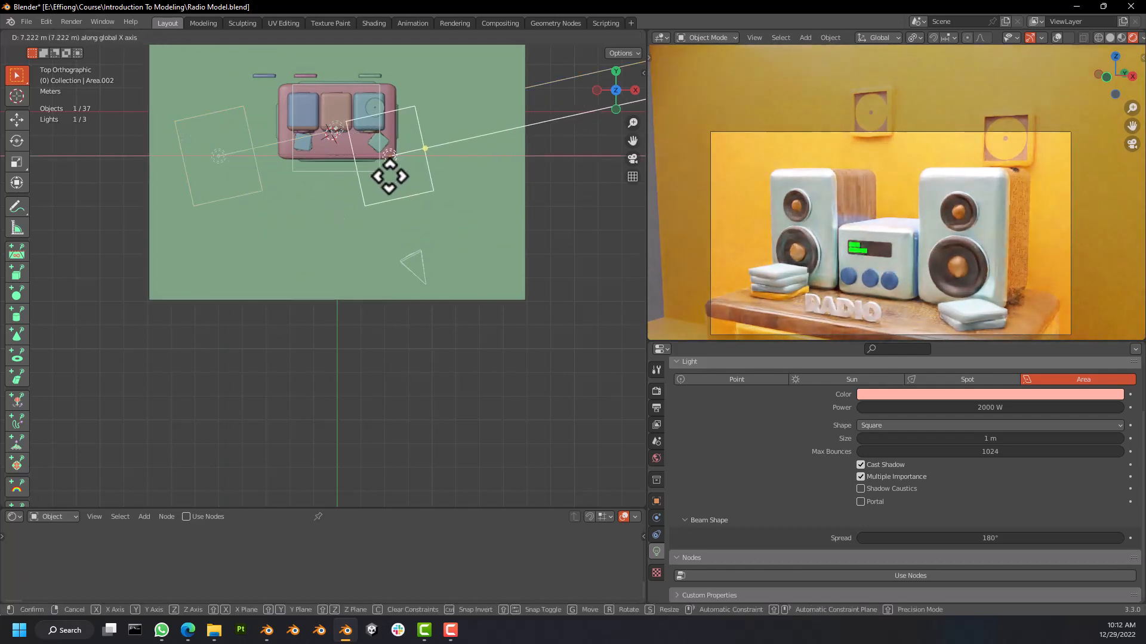
left_click(412, 181)
Rotate the moved side light about -147° to face the radio and shift it slightly further out from the desk.
key("r")
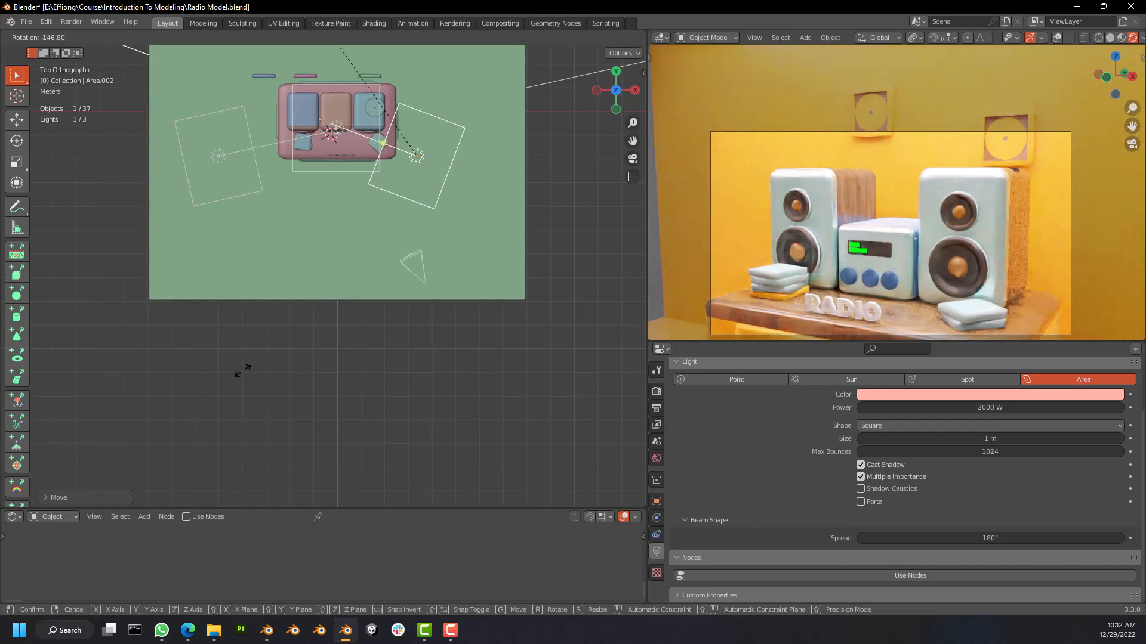
left_click(225, 356)
key("g")
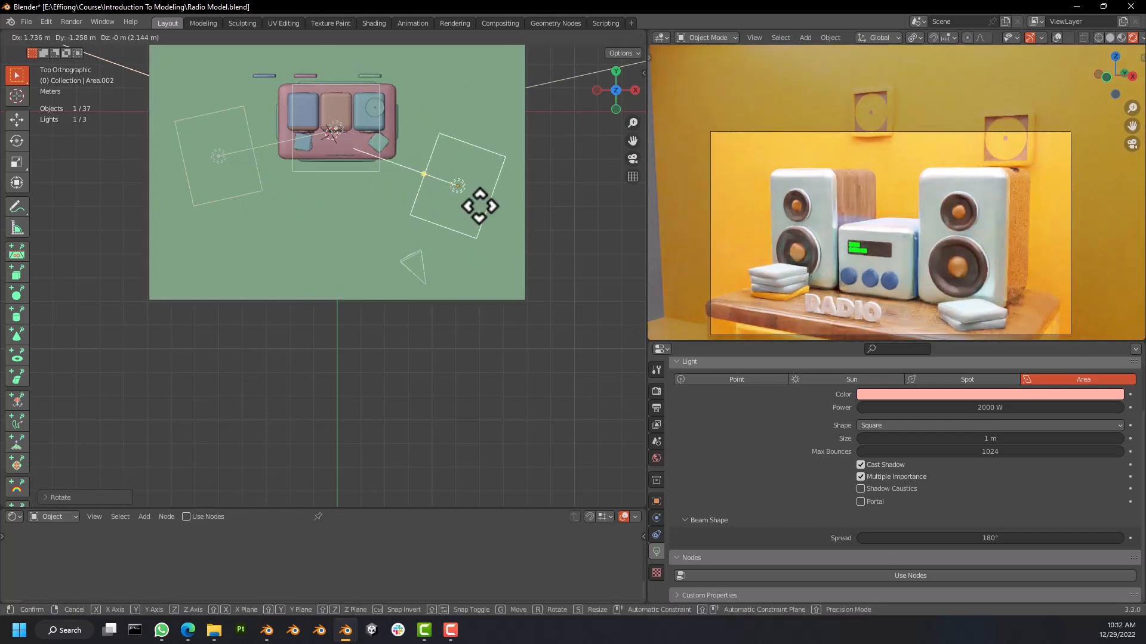
left_click(471, 184)
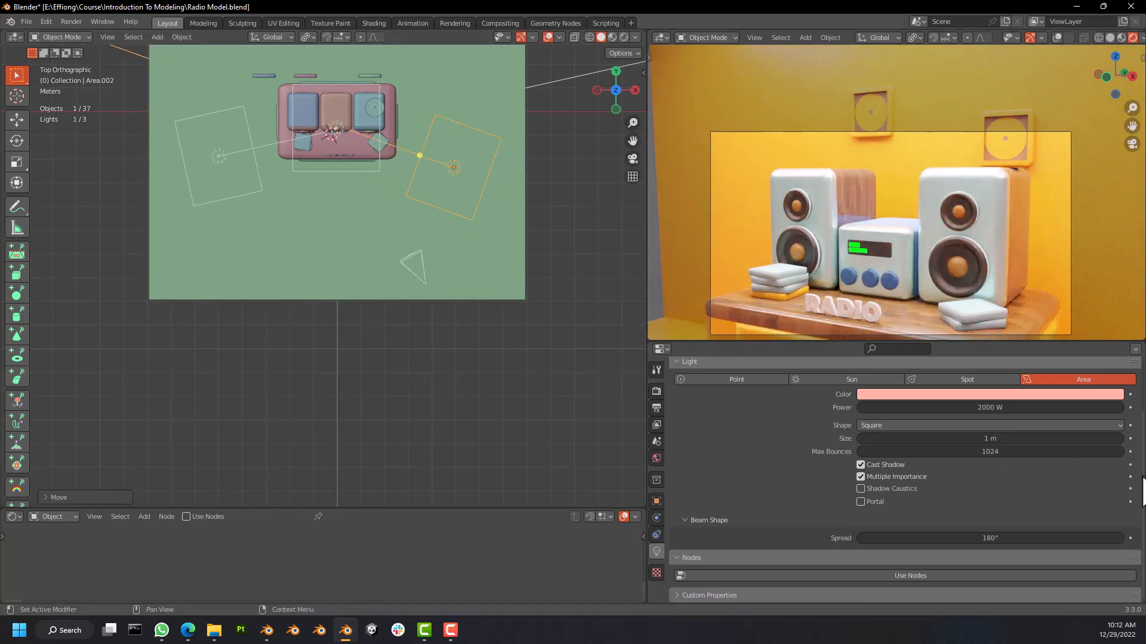
Tint the duplicated side light pale cyan and set its power to 100 W.
left_click(1008, 393)
left_click_drag(1062, 299, 1061, 266)
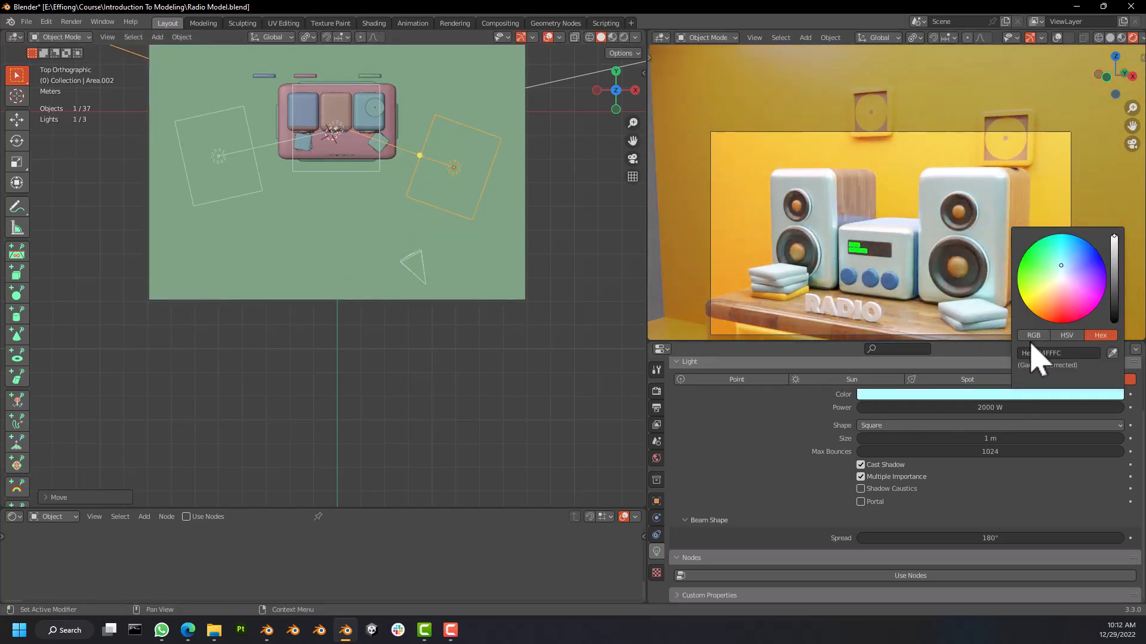
double_click(984, 407)
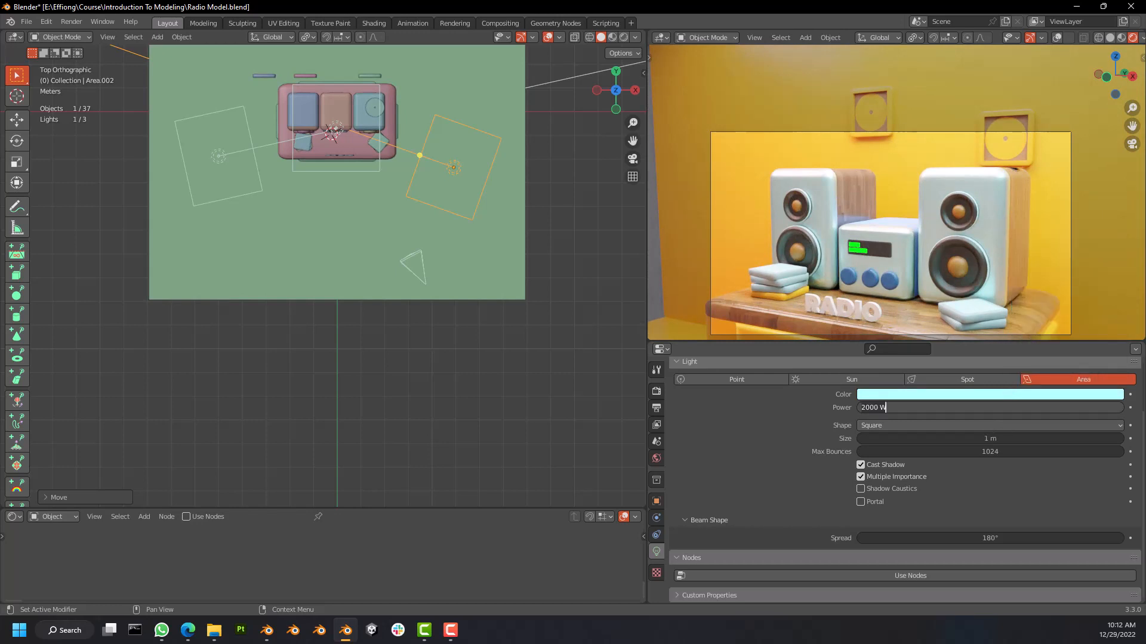
type("100")
key("Return")
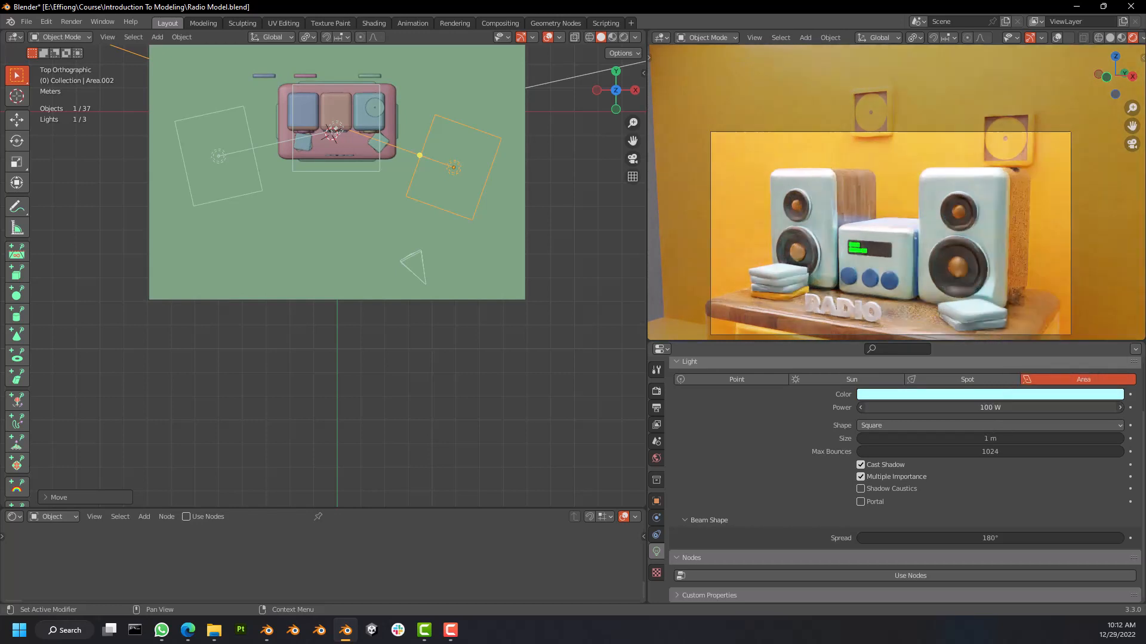
Raise the cyan side light's power to 500 W.
double_click(979, 407)
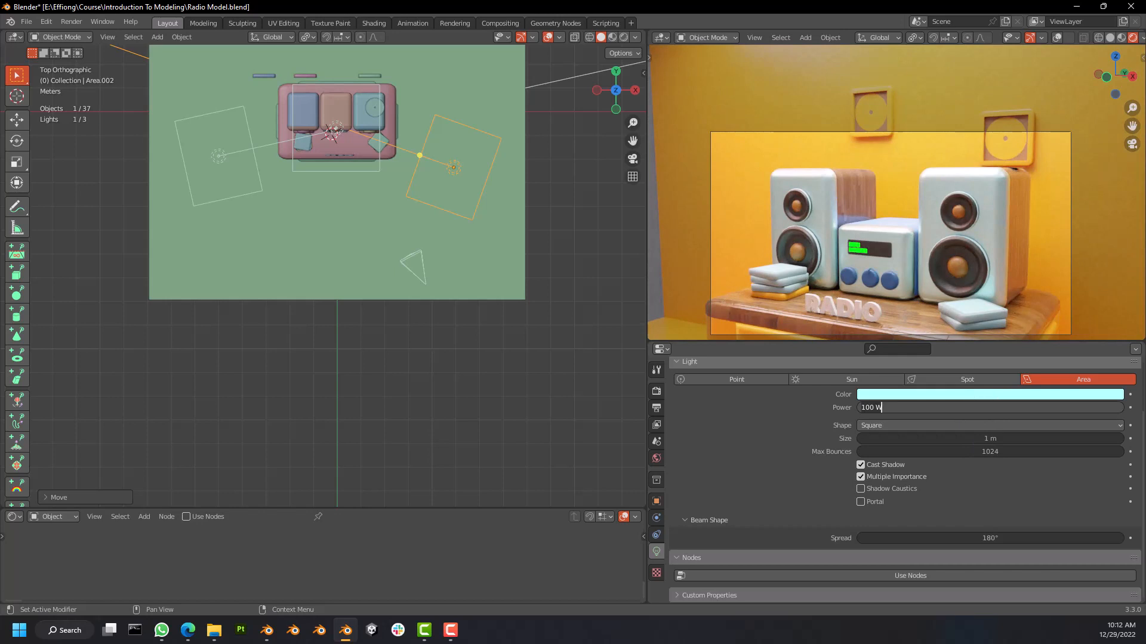
type("500")
key("Return")
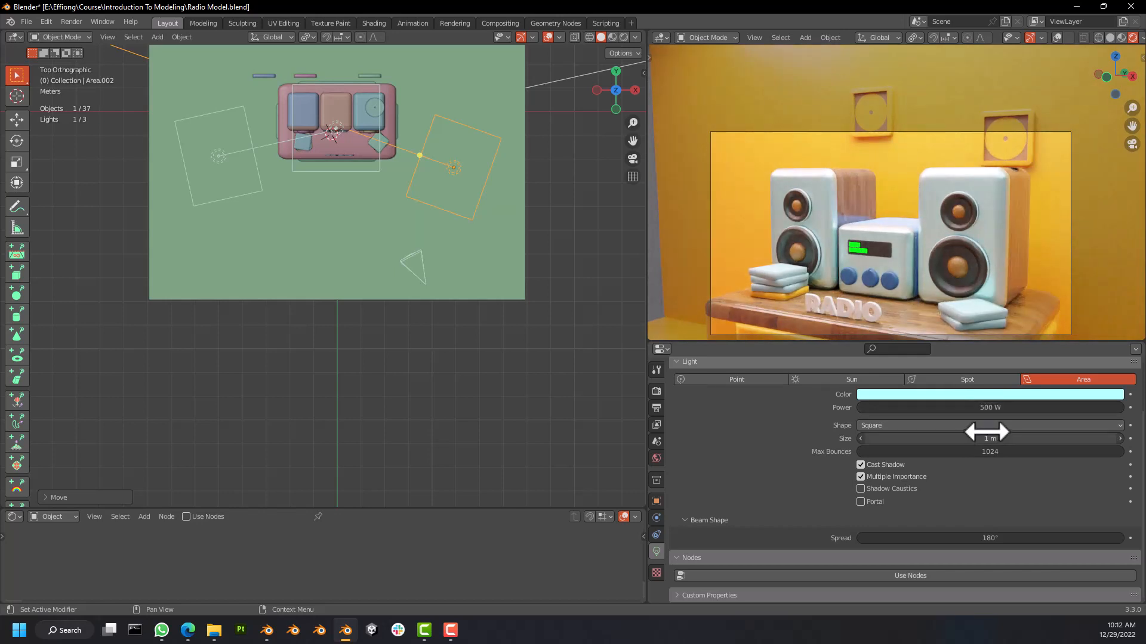
Set the pink side light's power to 100 W and check the radio close up in the rendered view.
left_click(216, 155)
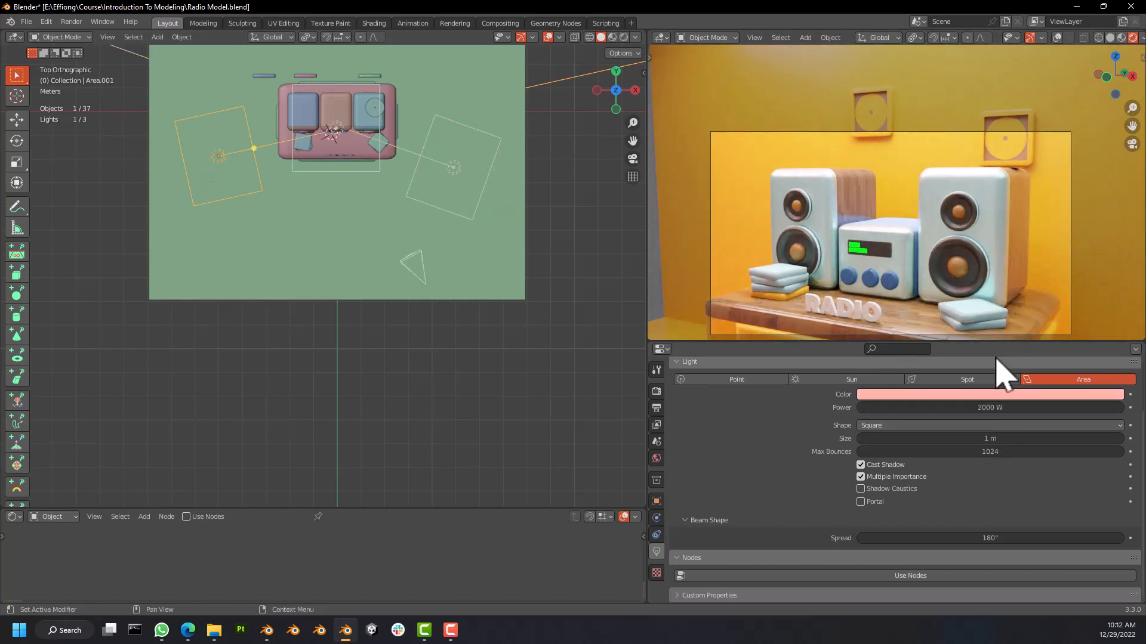
double_click(977, 406)
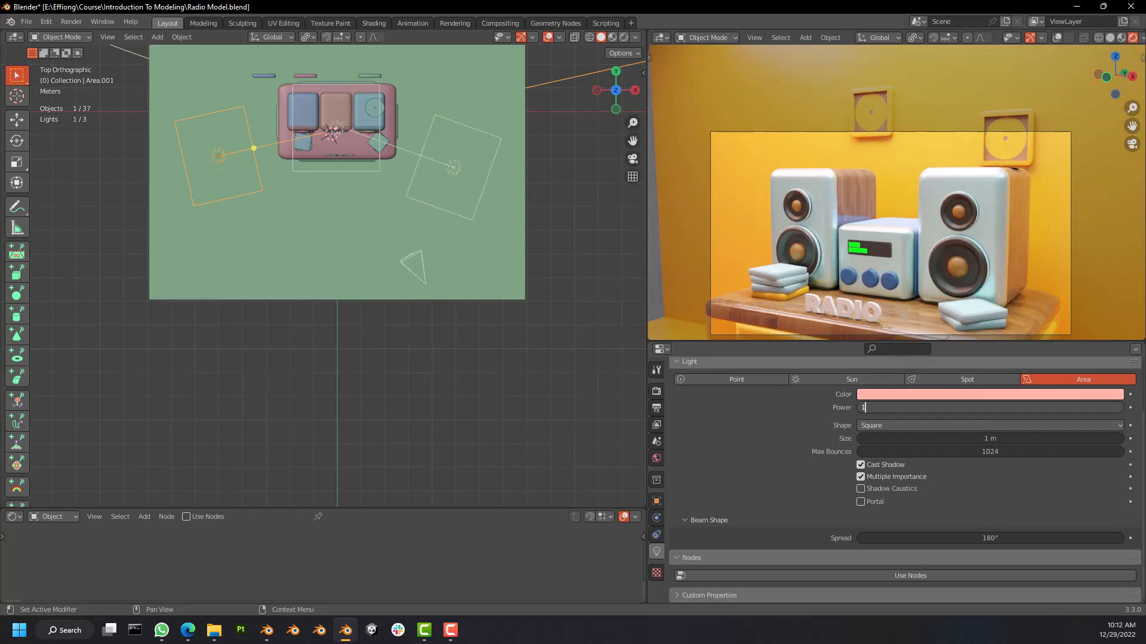
scroll(900, 294, "up", 4)
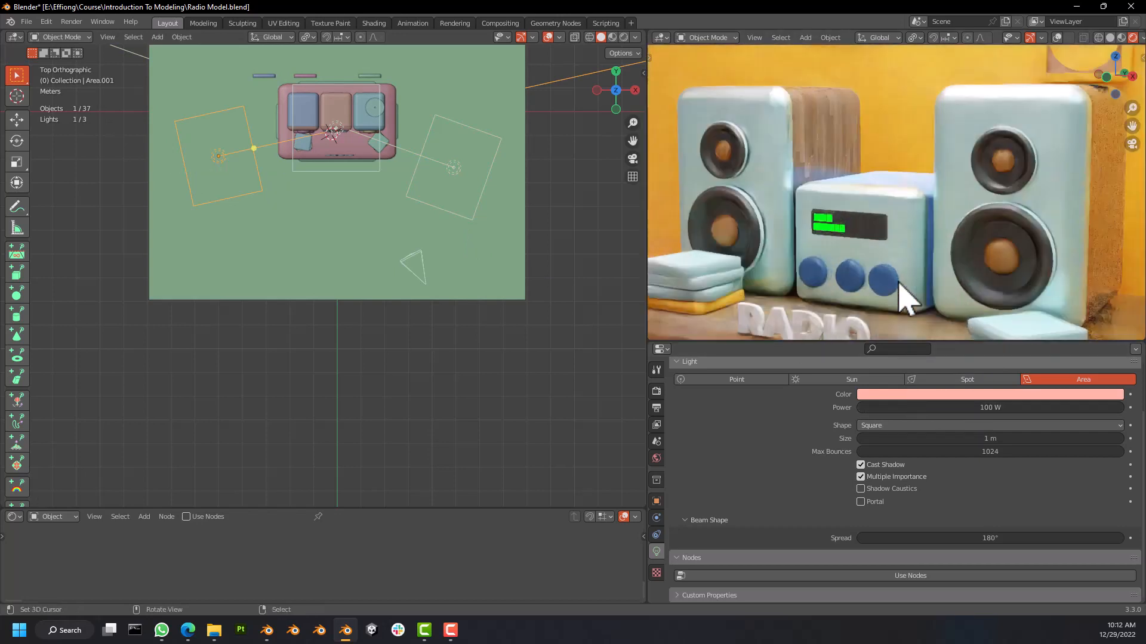
scroll(901, 285, "down", 4)
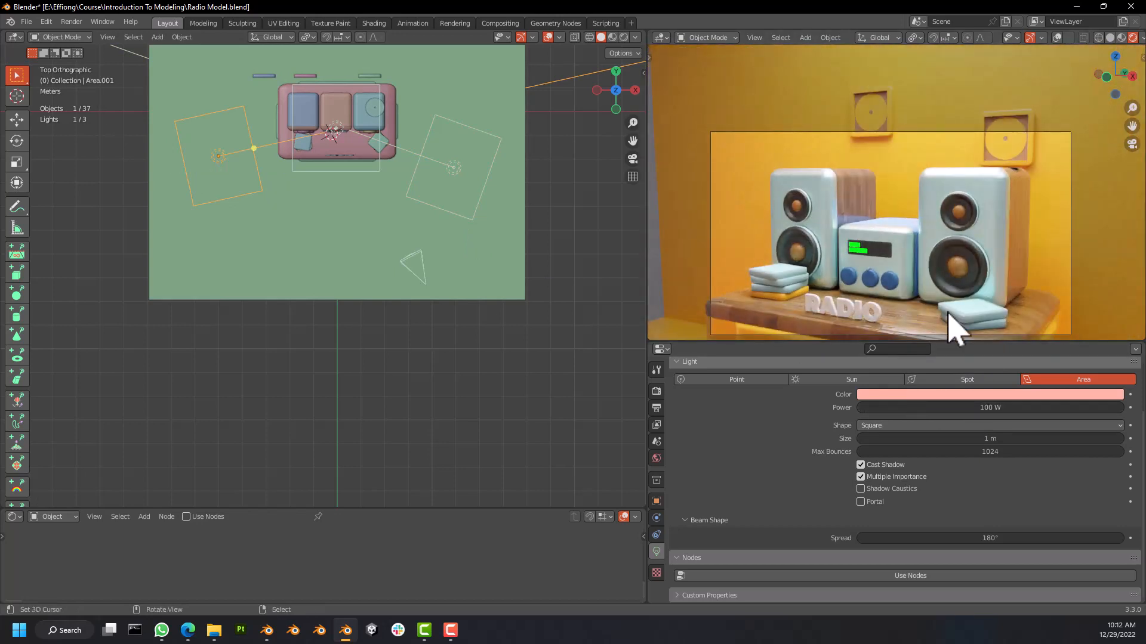
middle_click_drag(953, 315, 967, 286, "shift")
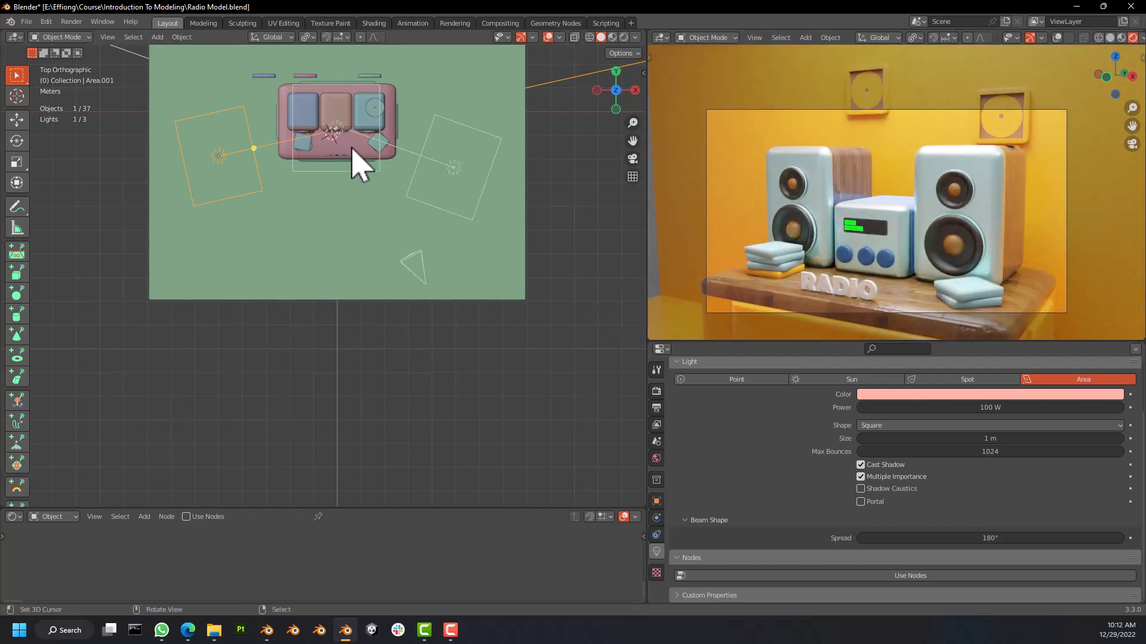
From the top view, duplicate the overhead white area light and place the copy behind the speakers along positive Y.
middle_click_drag(346, 145, 339, 199)
key("KP_7")
left_click(338, 199)
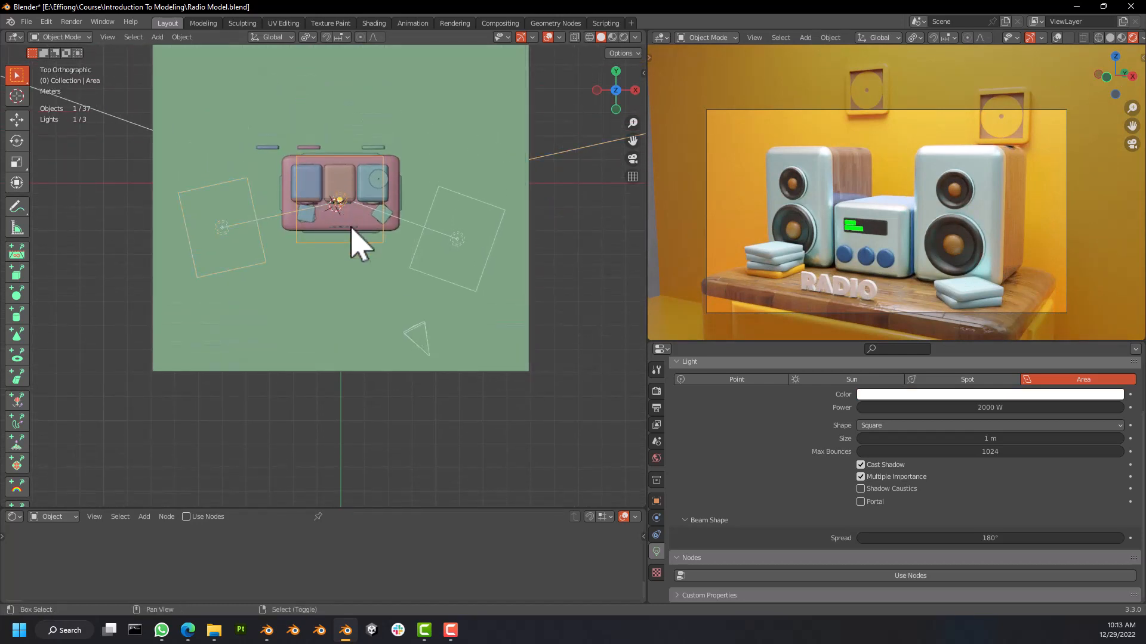
key("shift+d")
left_click(351, 179)
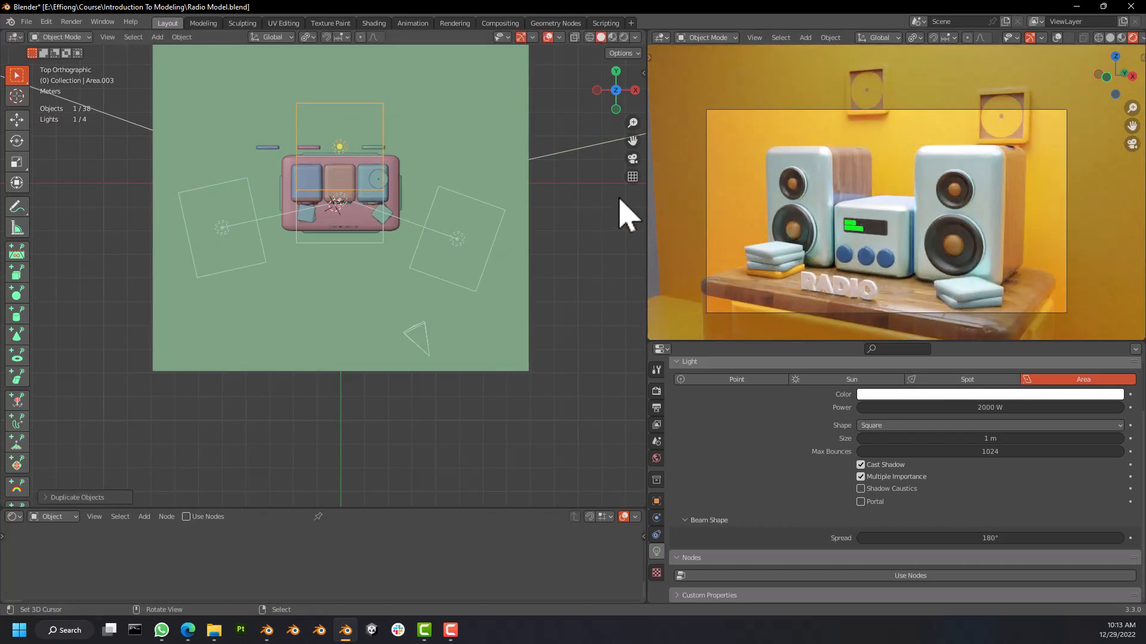
From the front view, lower the copied light about 4.9 m behind the radio and convert it to a point light.
key("KP_1")
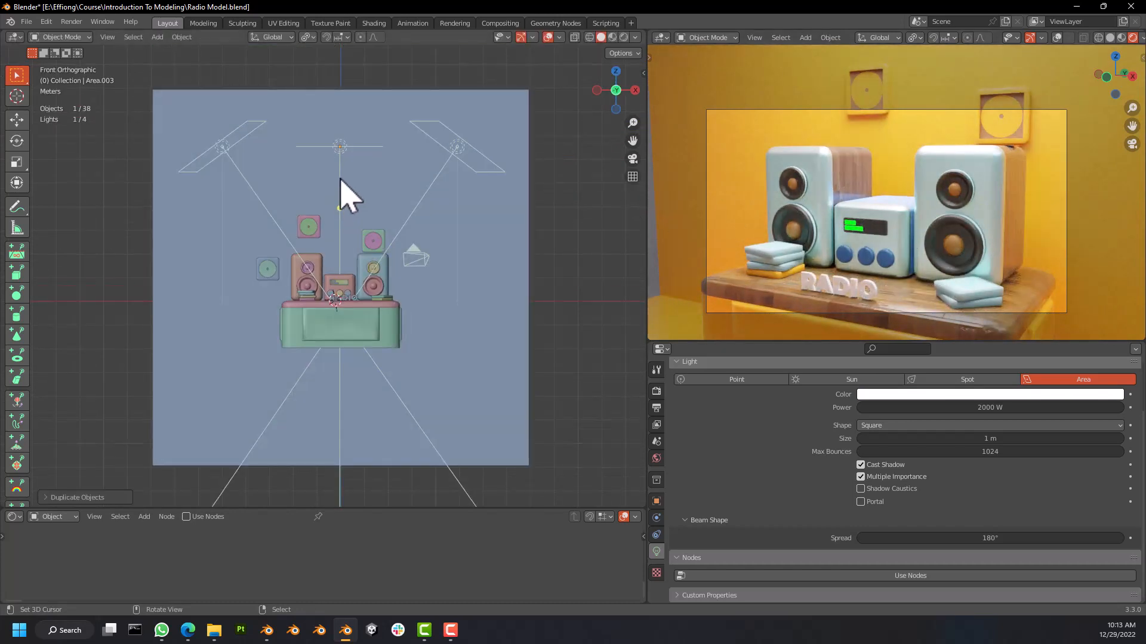
key("g")
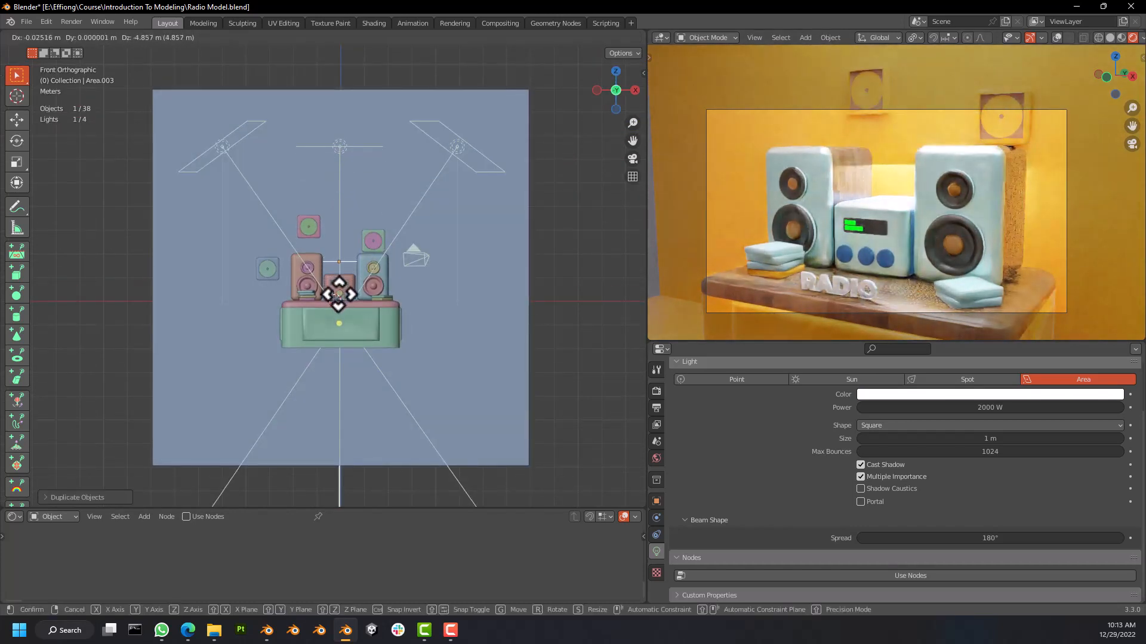
left_click(339, 294)
left_click(754, 380)
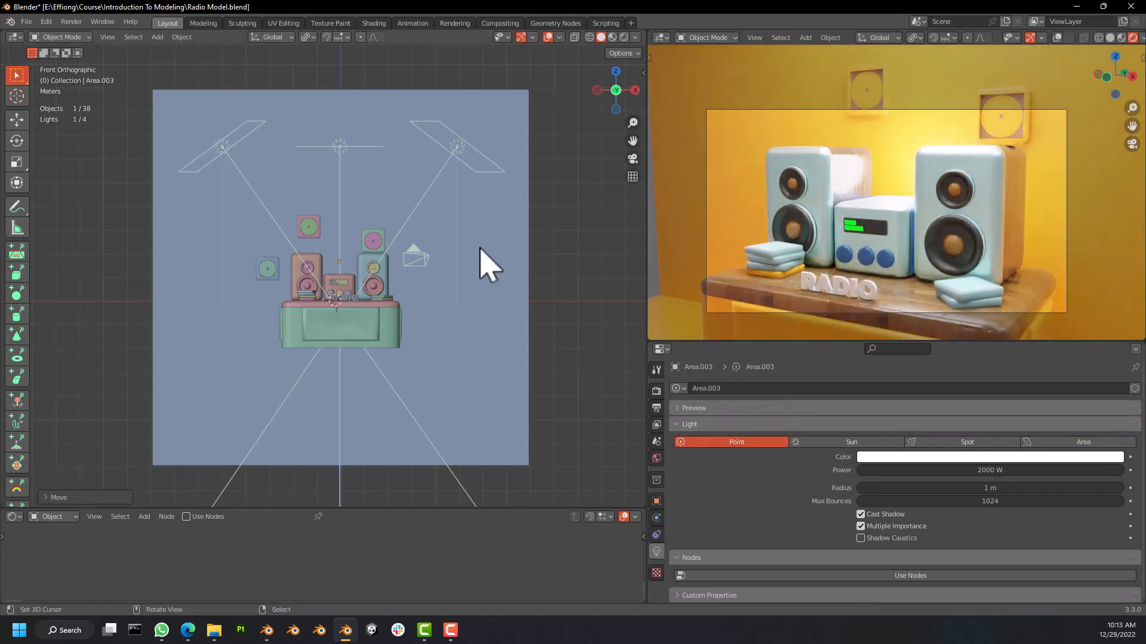
Move the point light closer to the back of the radio from the top view, then lower it slightly from the front.
middle_click_drag(481, 249, 449, 311)
key("KP_7")
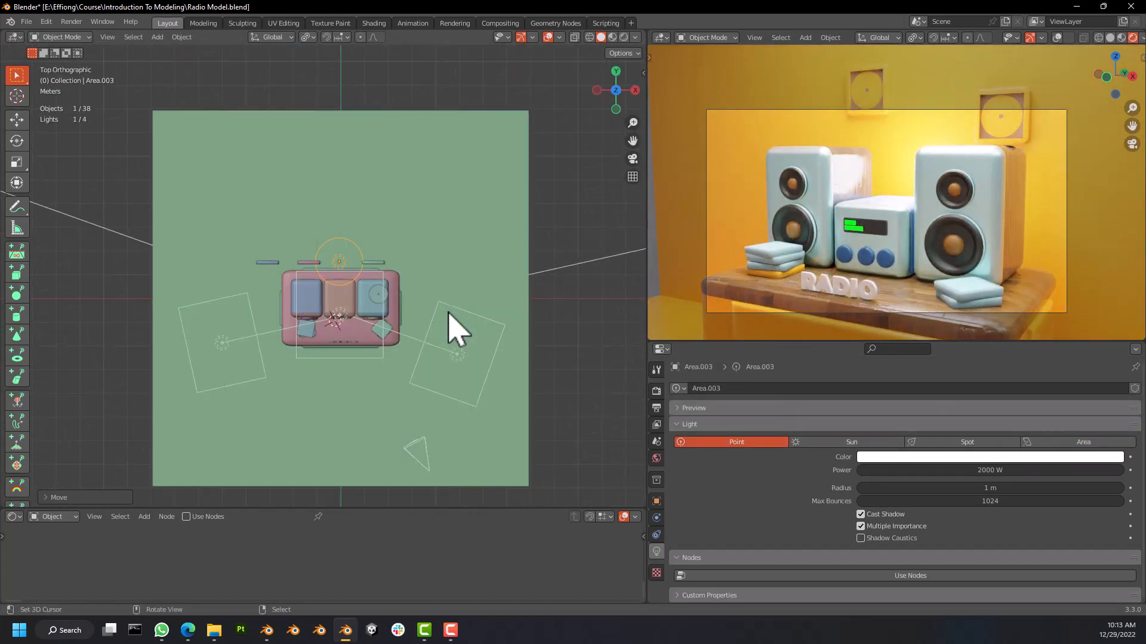
key("g")
left_click(404, 302)
middle_click_drag(404, 302, 402, 192)
key("g")
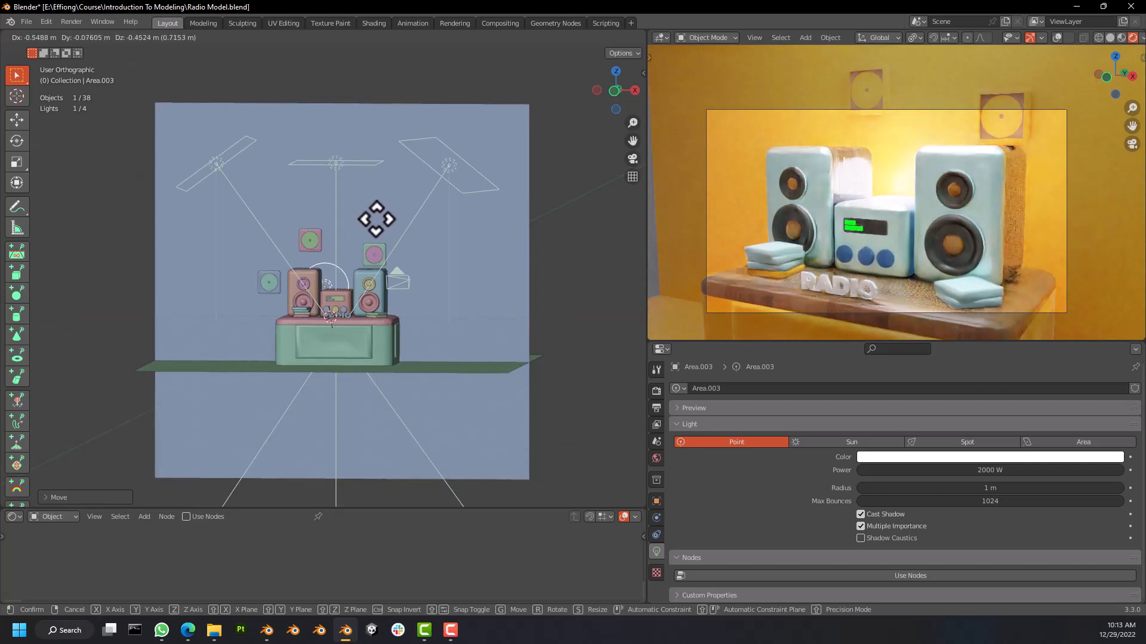
left_click(377, 226)
From the top view, shift the point light about 0.6 m along positive X behind the radio and set its power to 100 W.
middle_click_drag(378, 236, 389, 307)
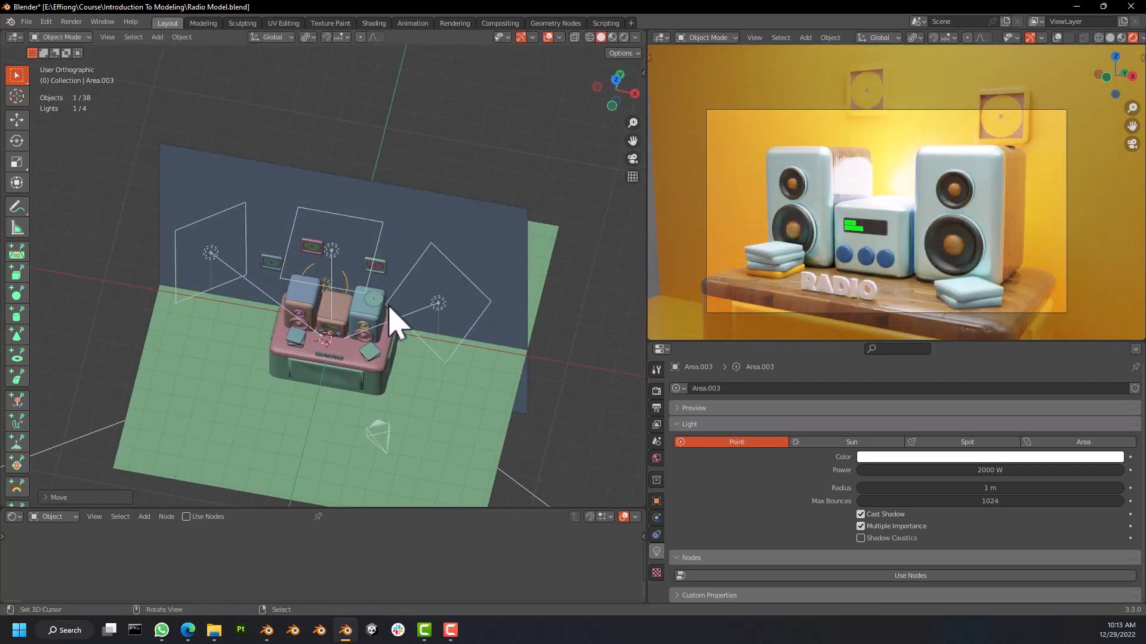
key("KP_7")
key("g")
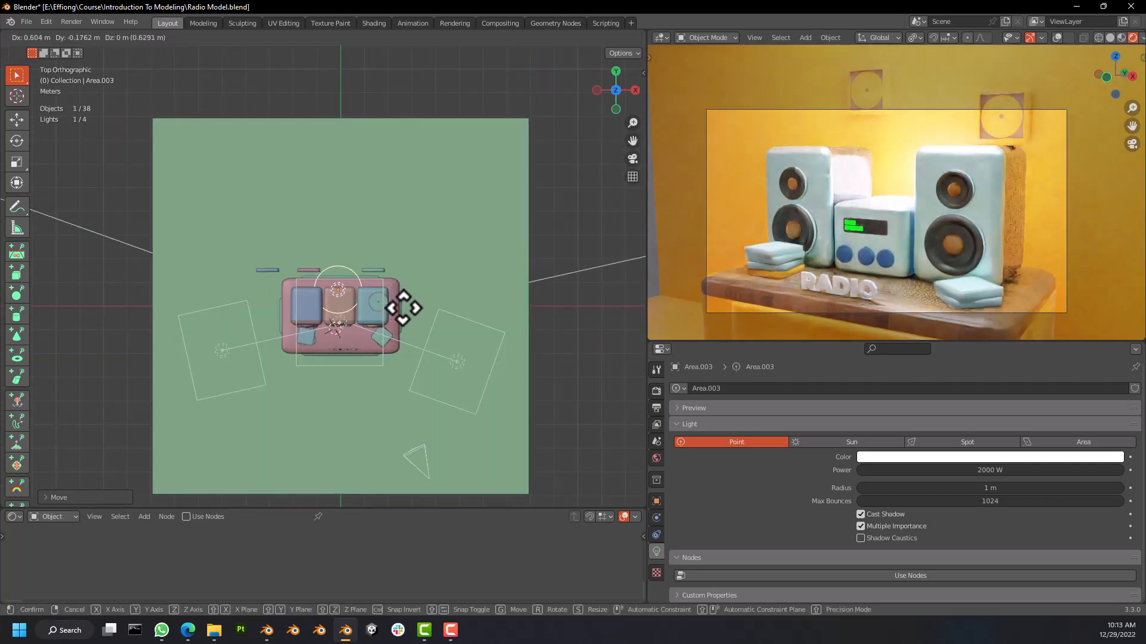
left_click(405, 310)
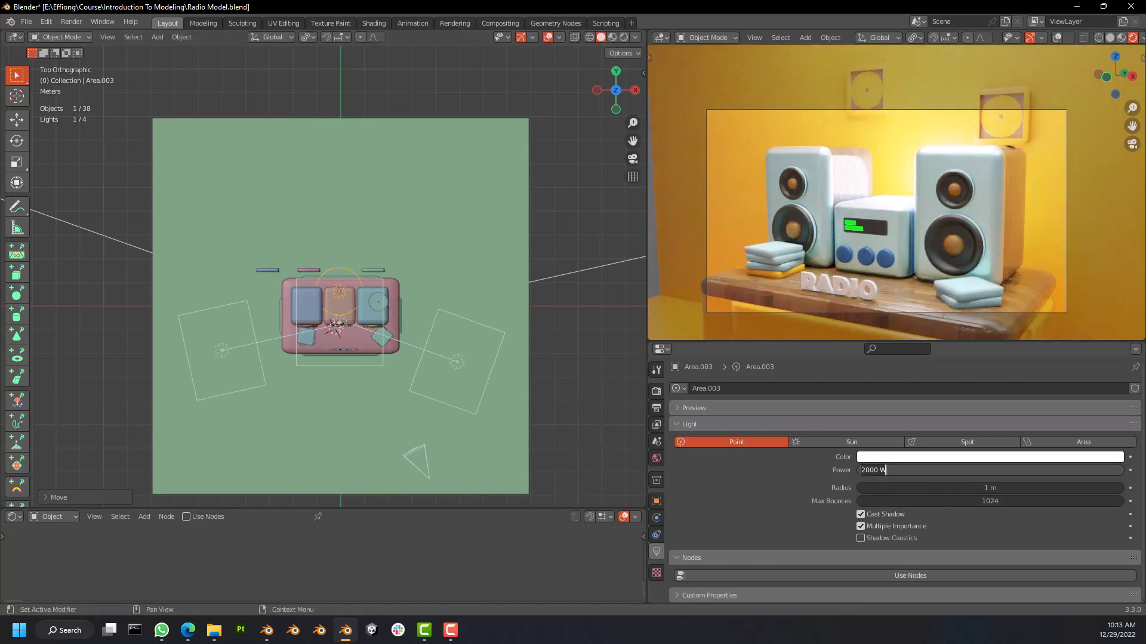
type("100")
key("Return")
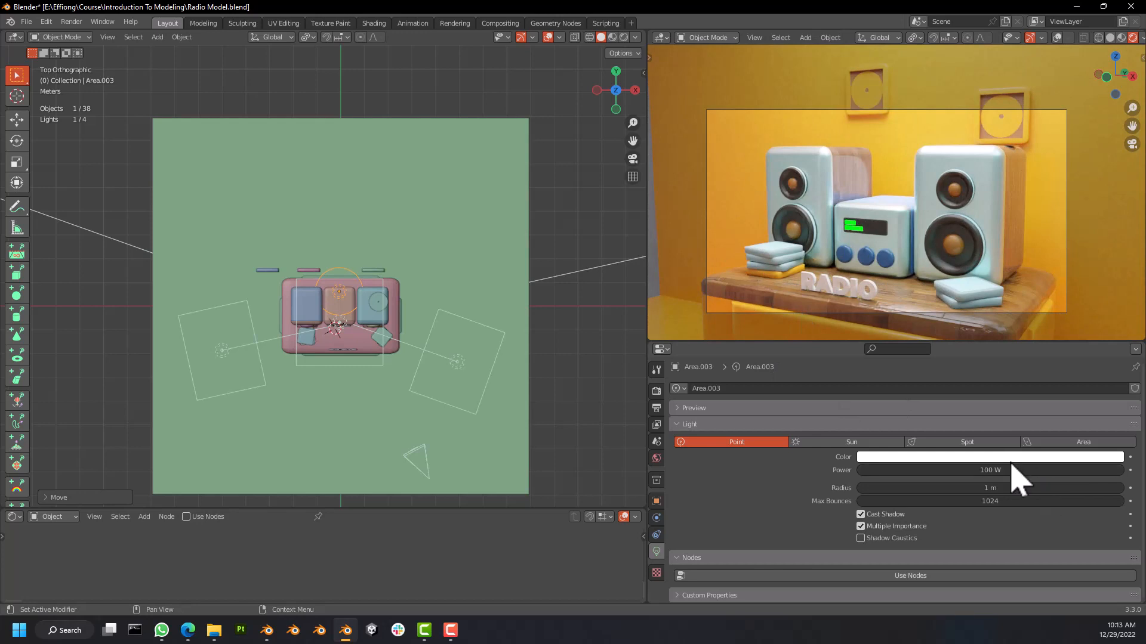
Raise the point light's power to 200 W and move it about 0.6 m along positive Y, away from the radio.
double_click(1011, 468)
type("200")
key("Return")
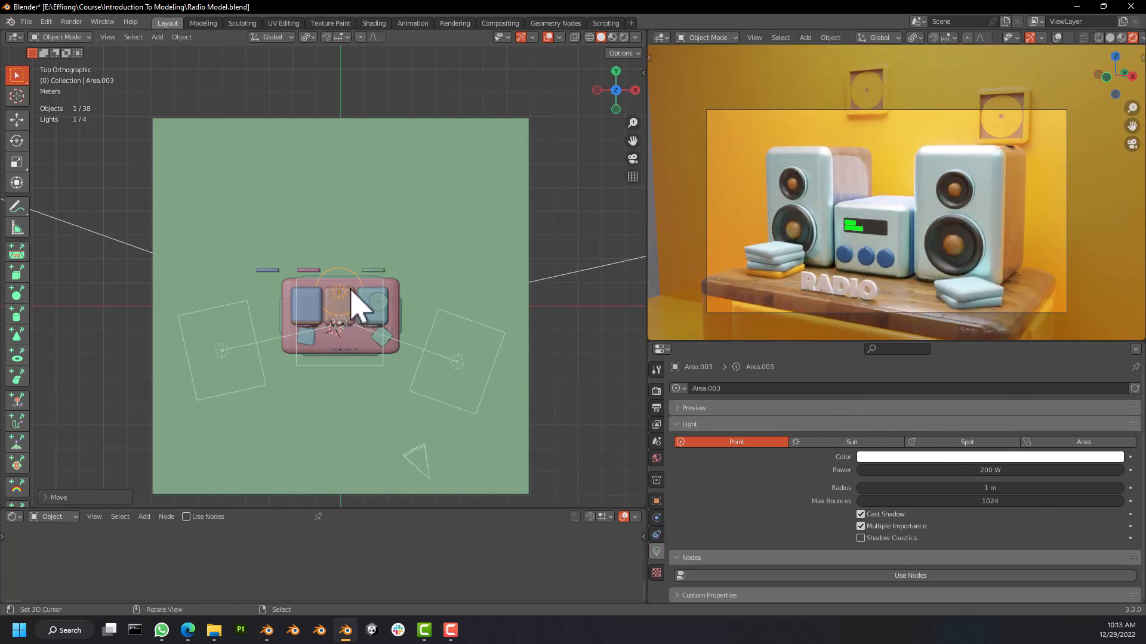
key("g")
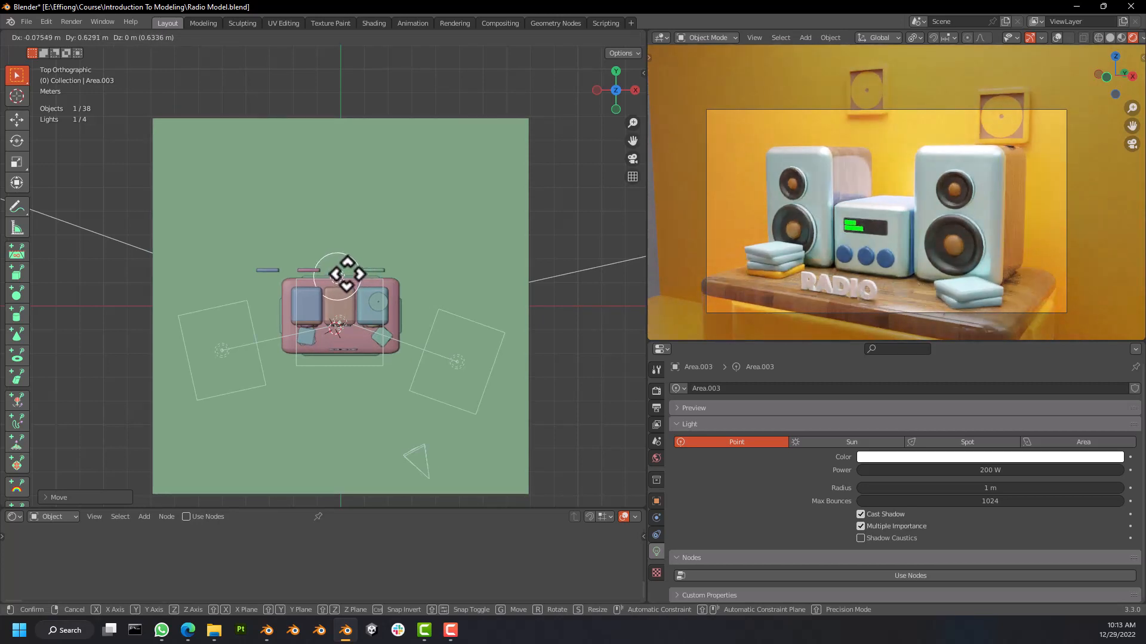
left_click(347, 275)
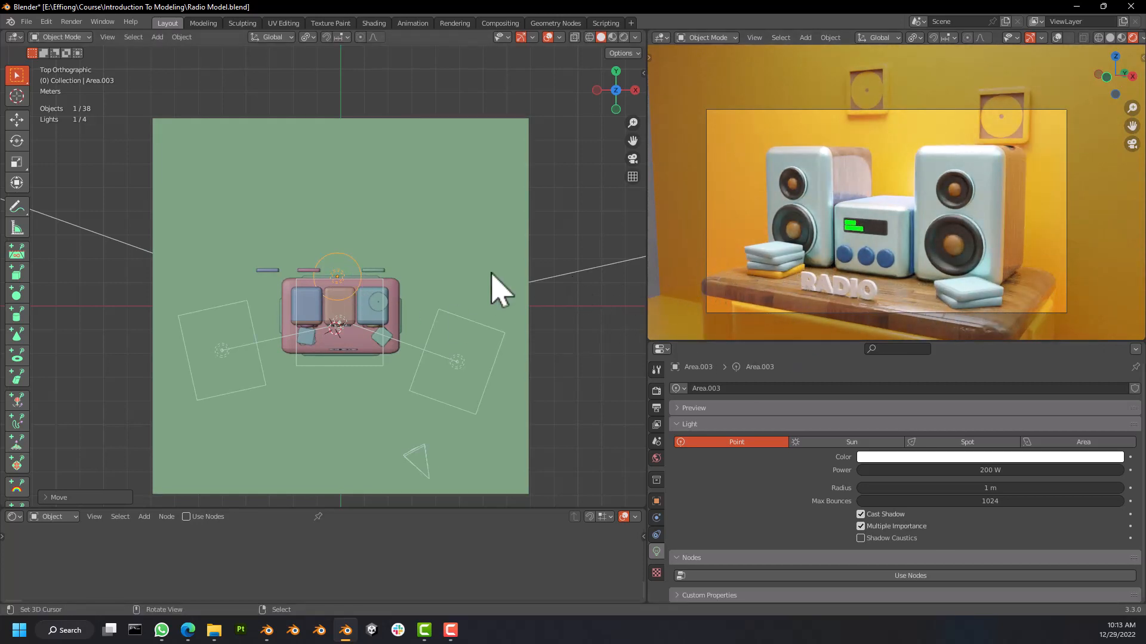
Set the world background's strength to 0.8 and check the radio and desk close up in the rendered view.
left_click(657, 458)
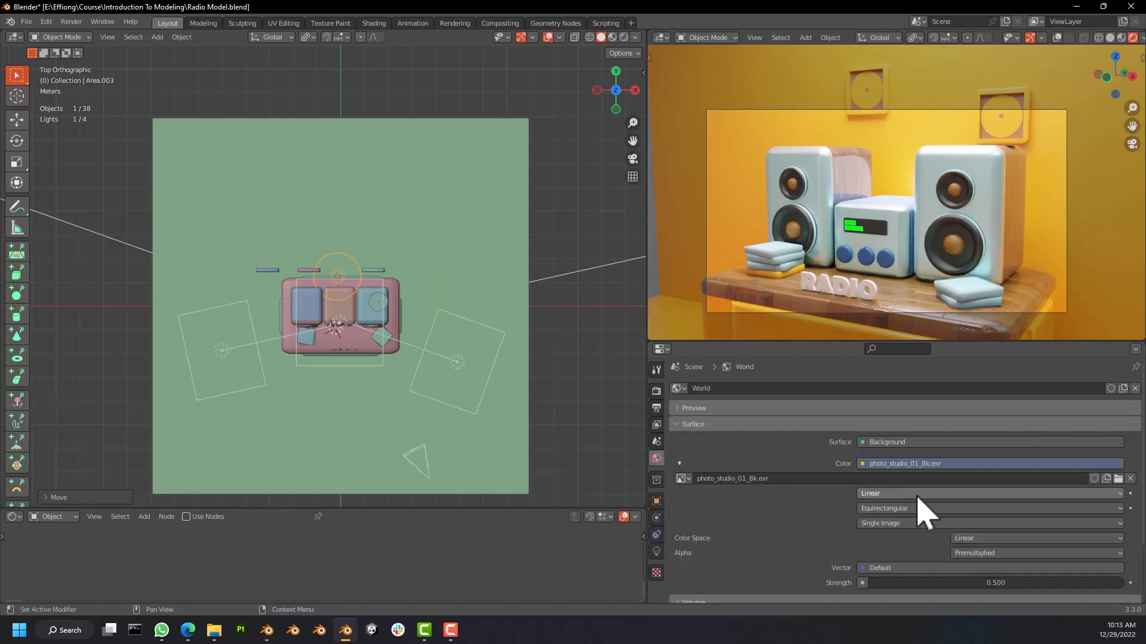
scroll(992, 593, "down", 1)
left_click(997, 561)
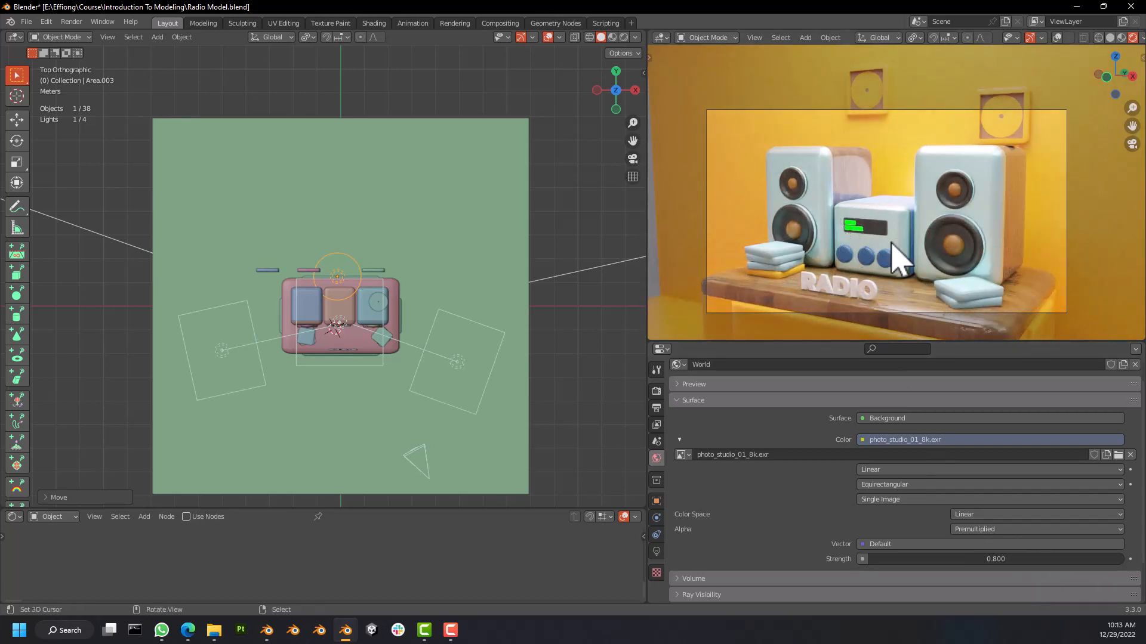
scroll(895, 258, "up", 3)
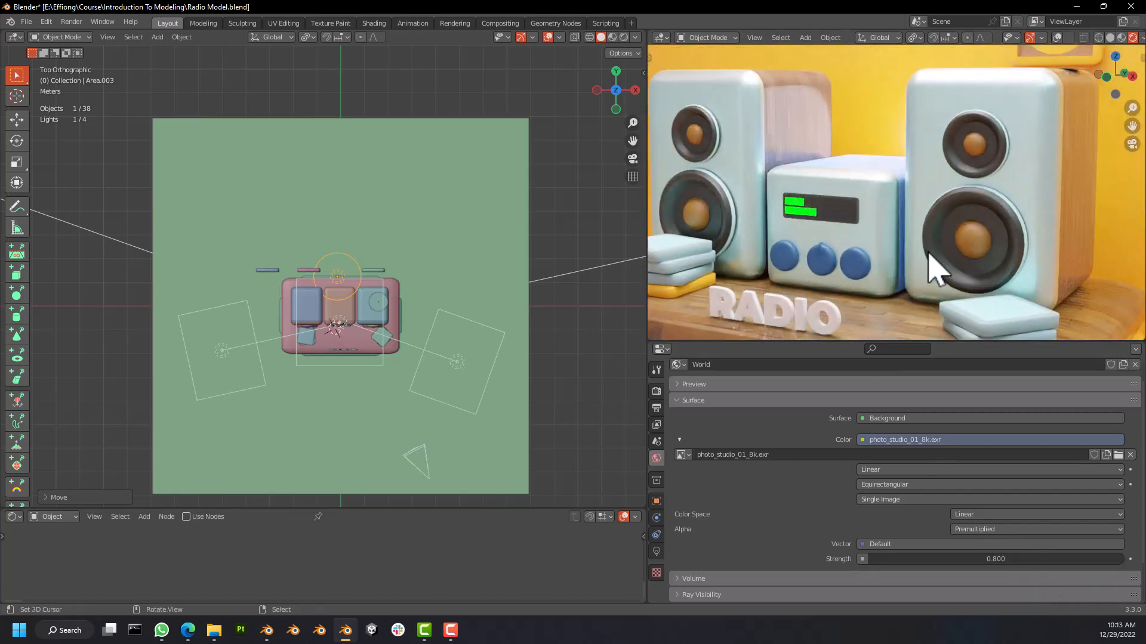
middle_click_drag(925, 290, 922, 218, "shift")
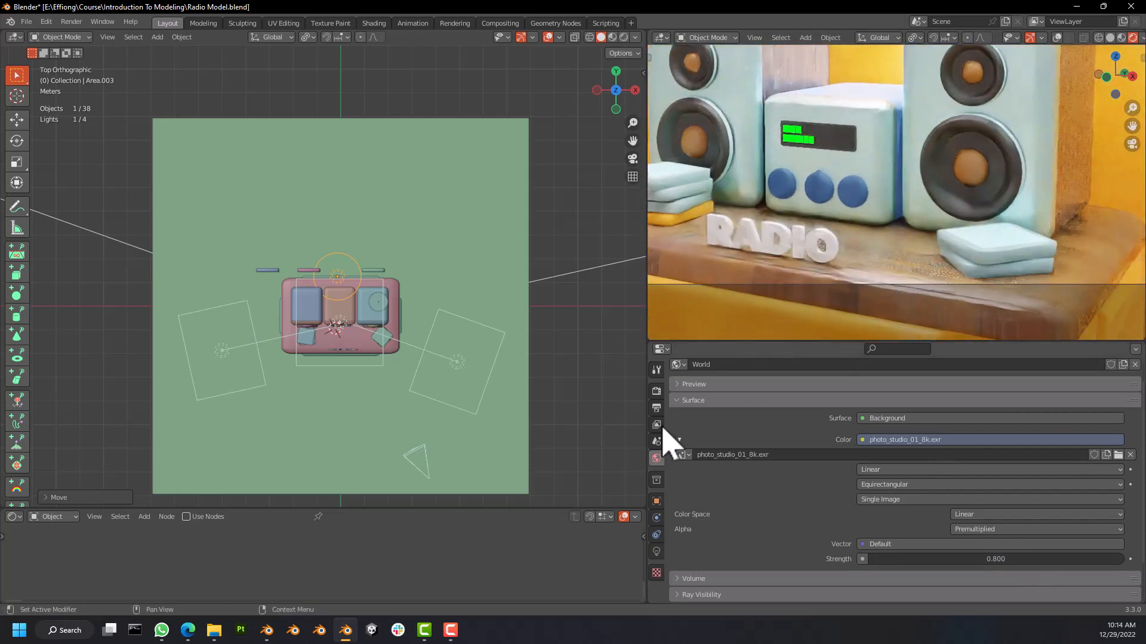
From the front view, raise the overhead area light about 1.4 m along global Z.
right_click(342, 326)
key("KP_1")
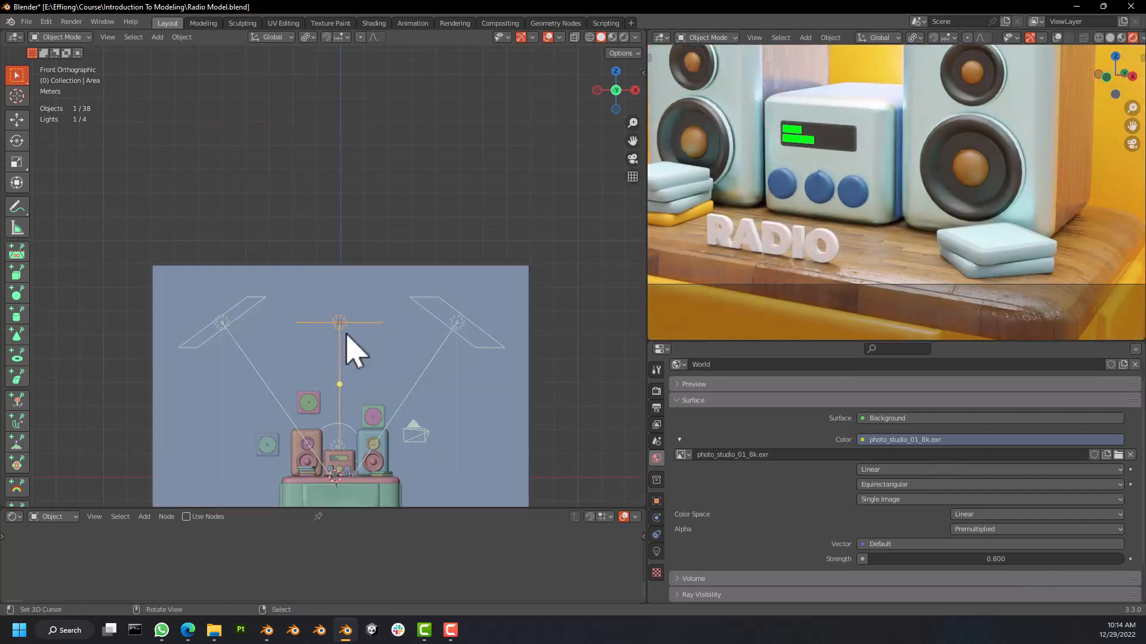
key("g")
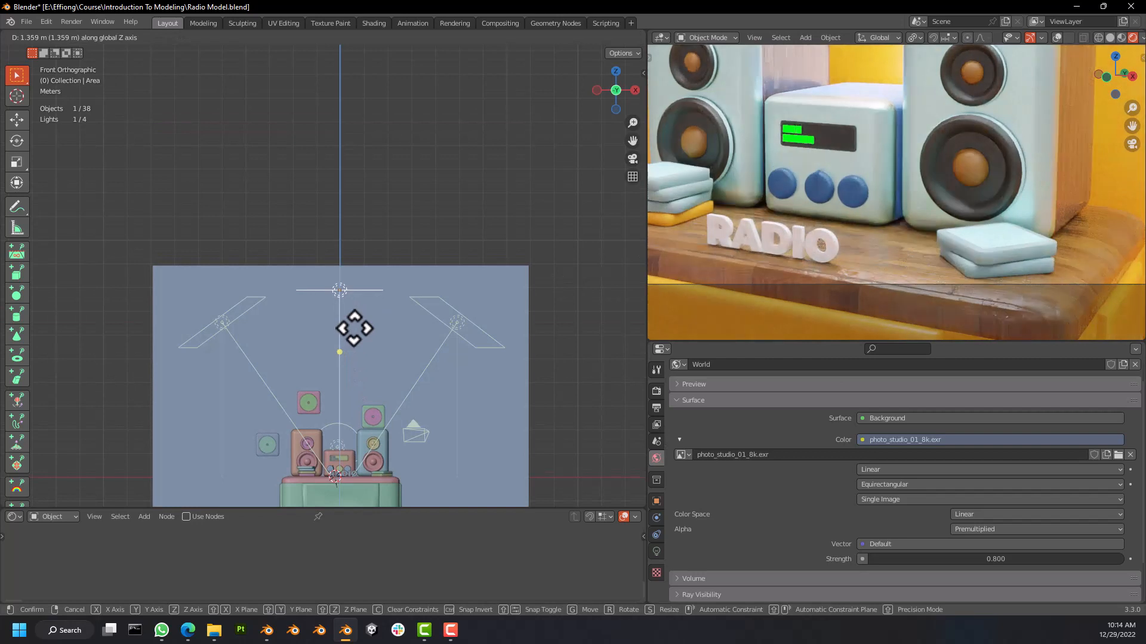
left_click(356, 331)
scroll(378, 353, "down", 2)
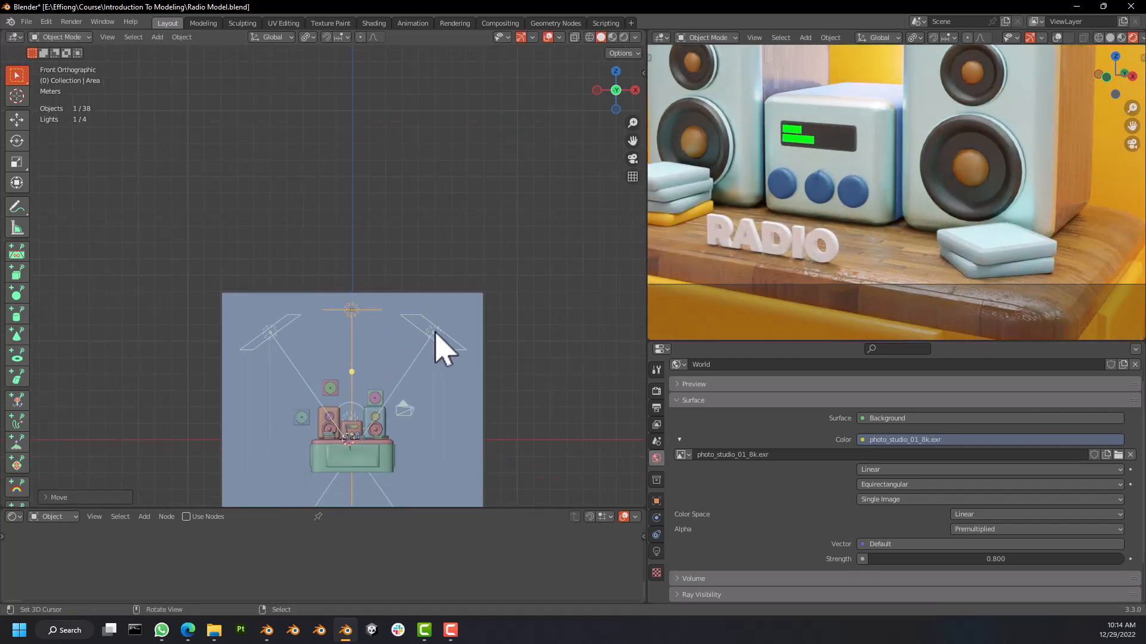
From the right view, duplicate the overhead area light and place the copy in front of the desk, above the camera.
right_click(269, 330, "shift")
middle_click_drag(460, 340, 479, 359)
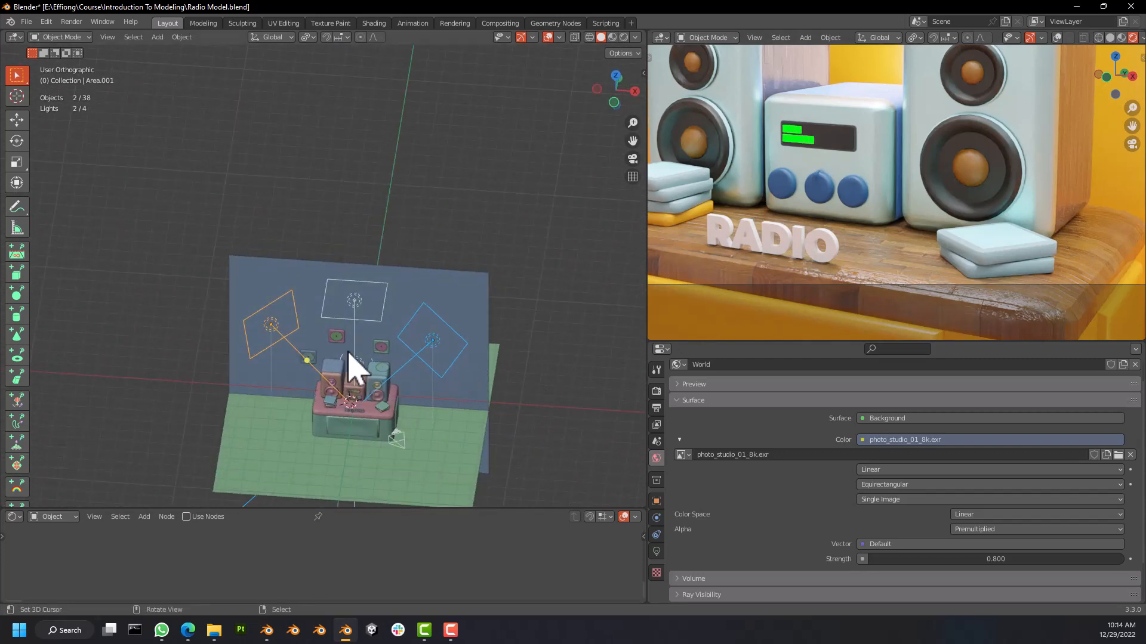
right_click(355, 306)
mouse_move(355, 308)
middle_mouse_down()
mouse_move(351, 319)
mouse_move(256, 281)
mouse_move(335, 319)
middle_mouse_up()
key("KP_3")
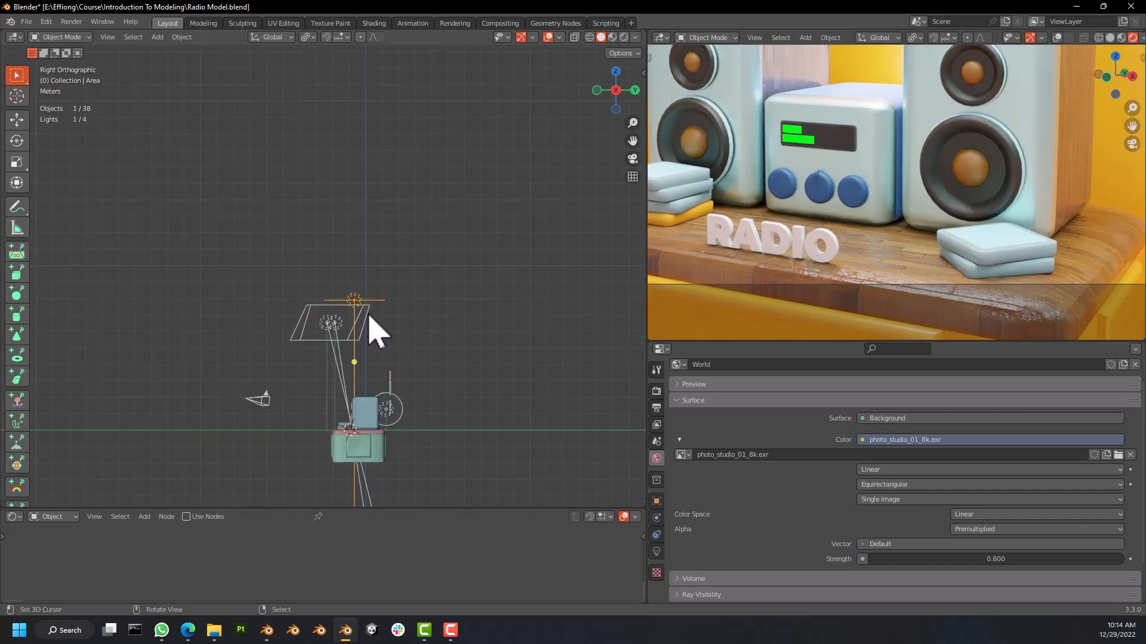
key("shift+d")
left_click(245, 324)
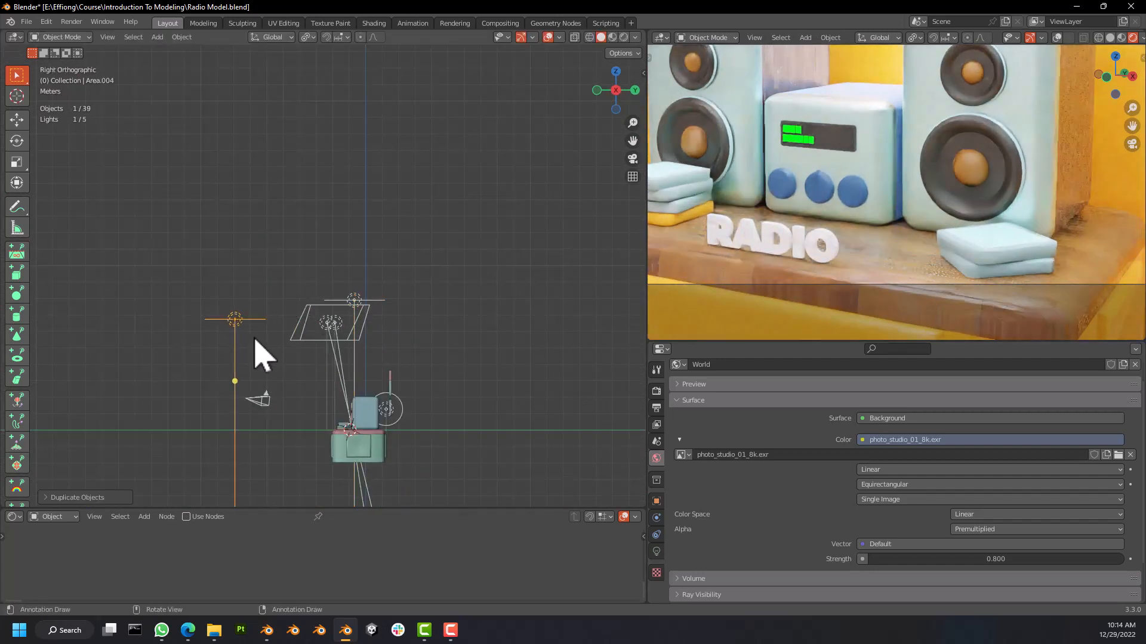
Rotate the duplicated area light to aim diagonally down at the radio and check the rendered close-up.
key("r")
left_click(477, 234)
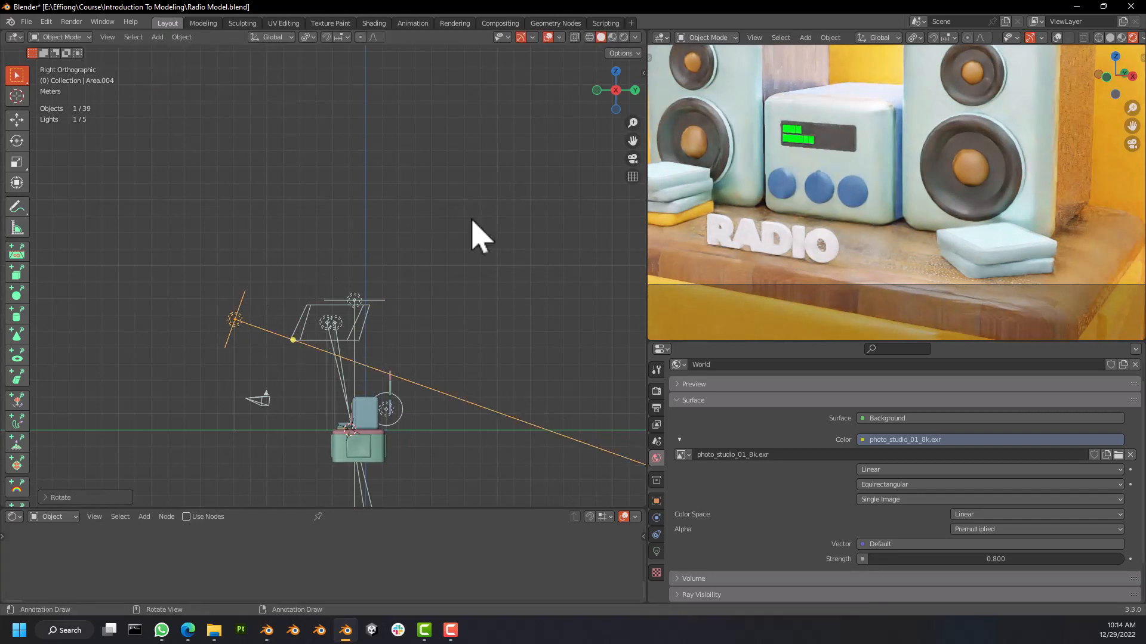
scroll(907, 203, "down", 4)
mouse_move(458, 345)
middle_mouse_down()
mouse_move(481, 332)
mouse_move(460, 333)
middle_mouse_up()
key("r")
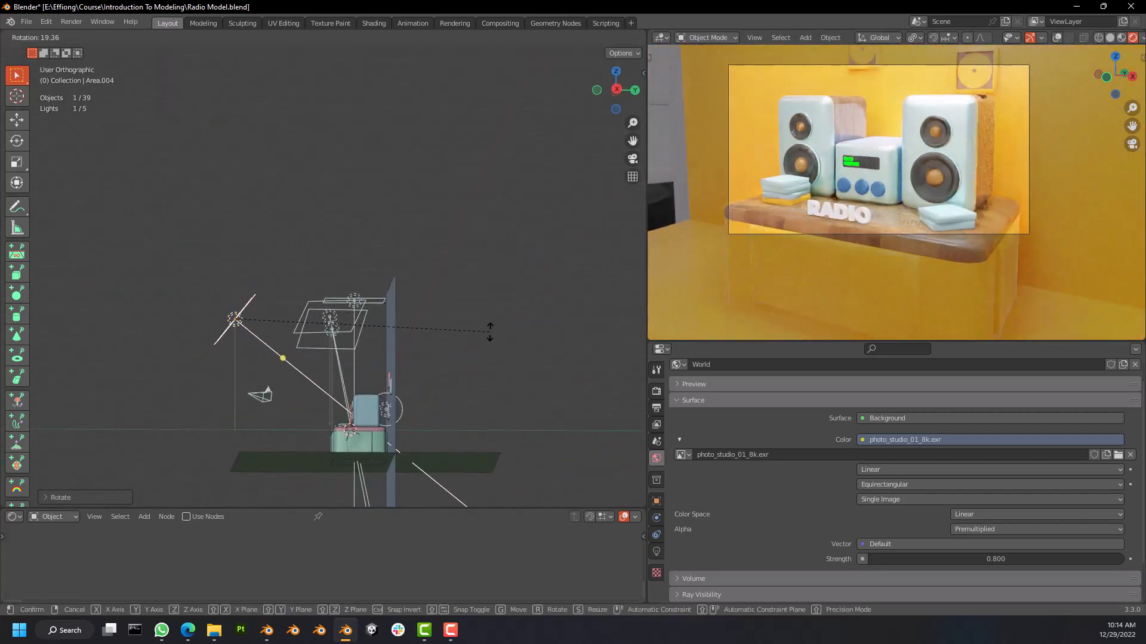
left_click(489, 330)
scroll(873, 186, "down", 3)
scroll(871, 186, "up", 4)
scroll(871, 187, "up", 5)
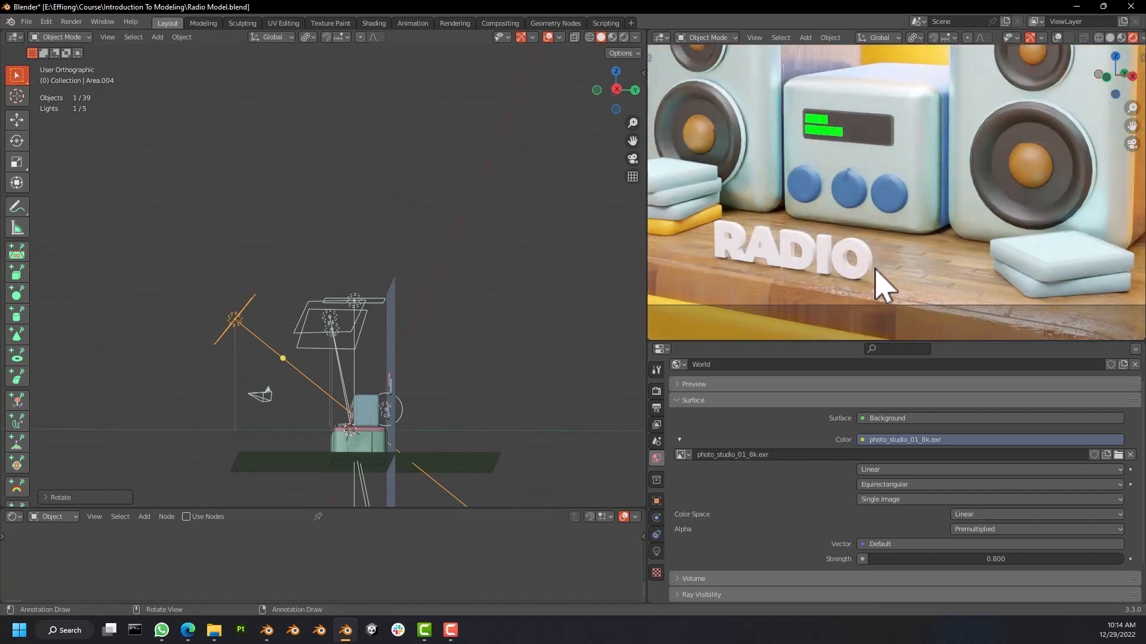
middle_click_drag(882, 281, 960, 284)
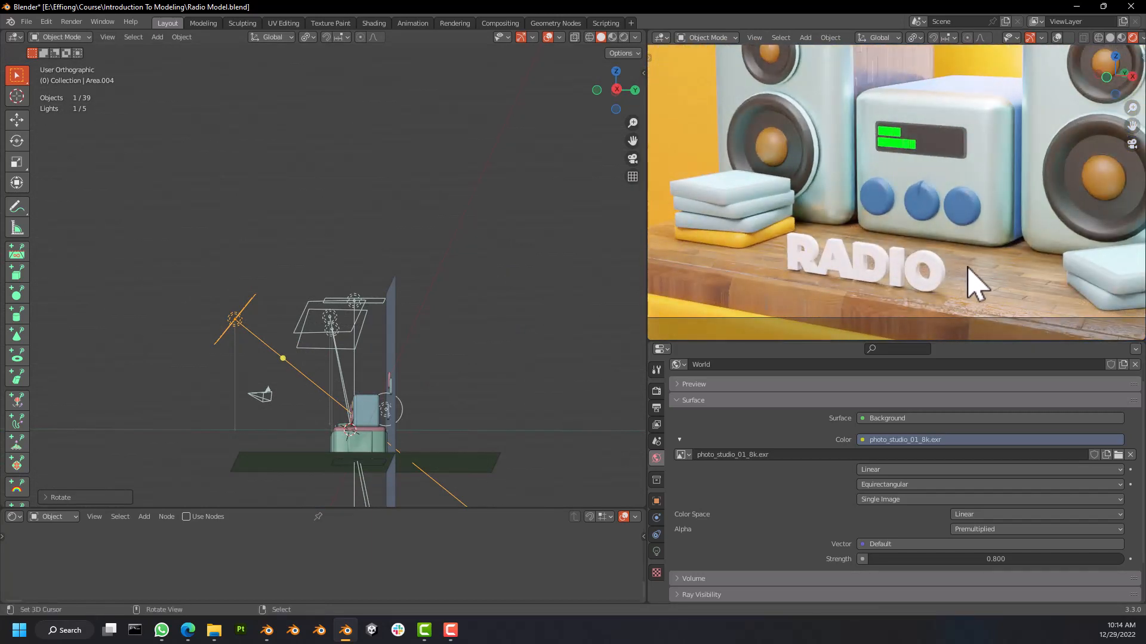
Set the front area light's power to 1500 W.
scroll(895, 263, "down", 5)
middle_click_drag(453, 382, 396, 435)
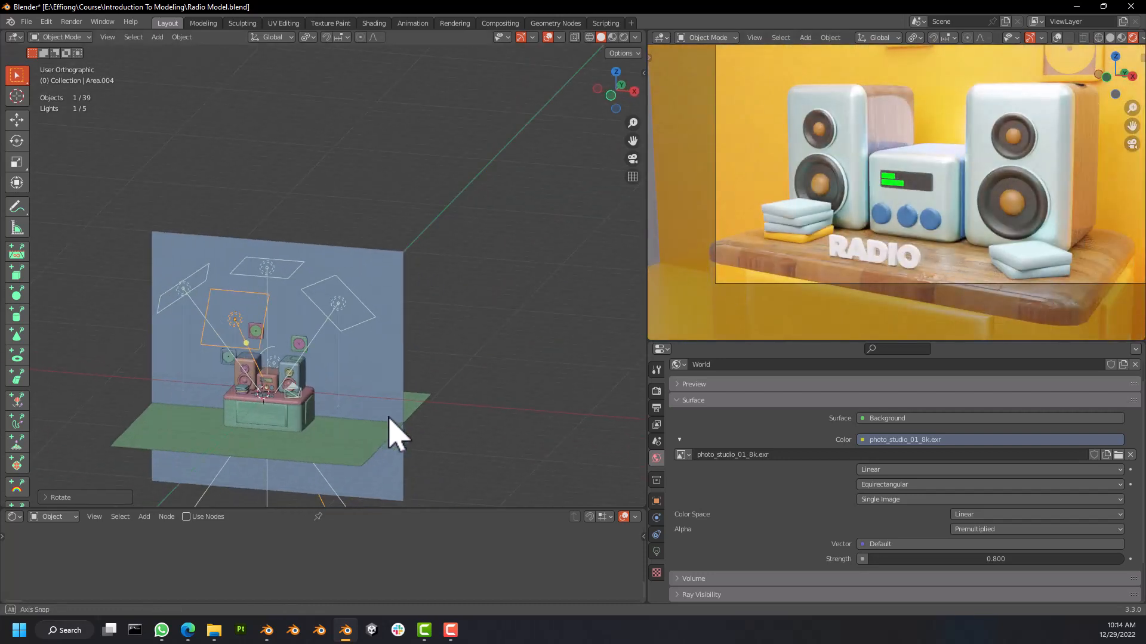
middle_click_drag(285, 394, 292, 404)
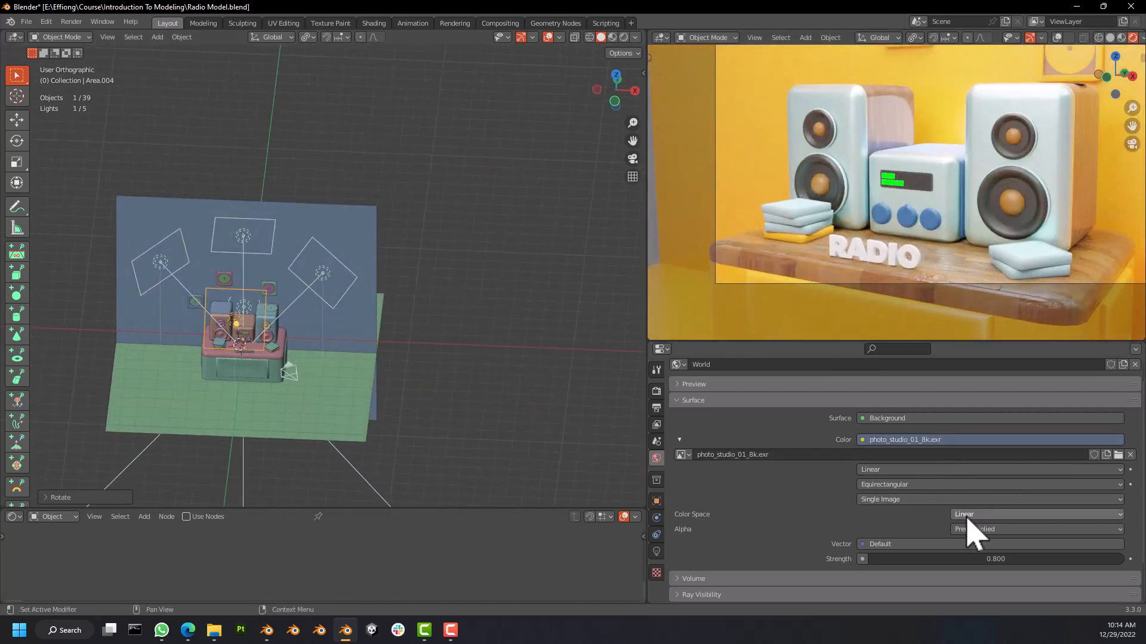
left_click(656, 551)
left_click(970, 434)
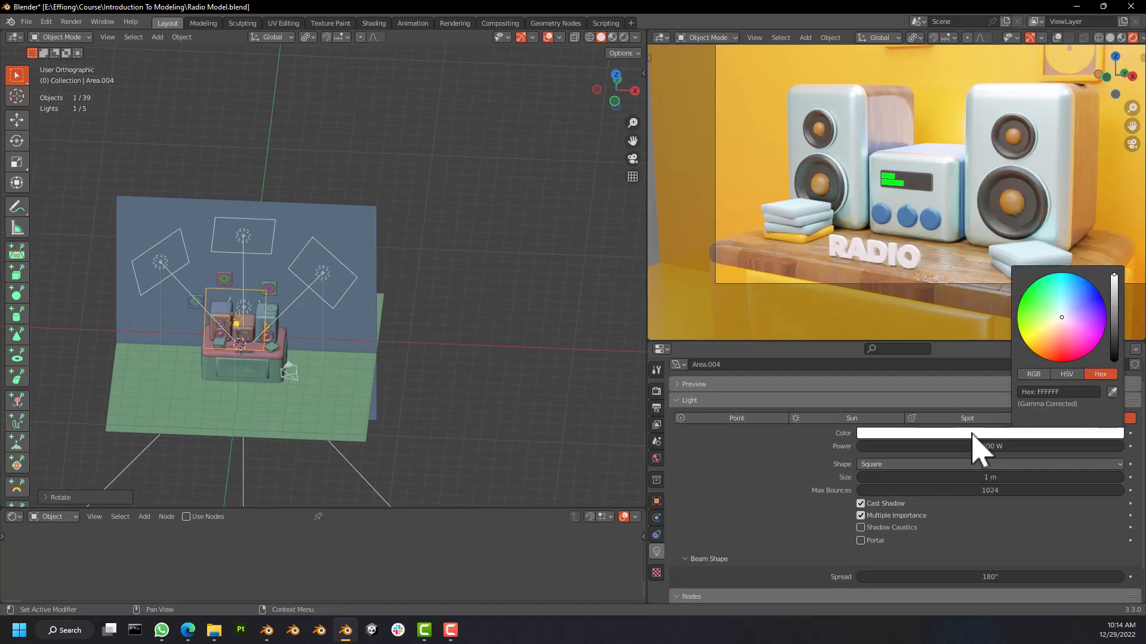
double_click(975, 447)
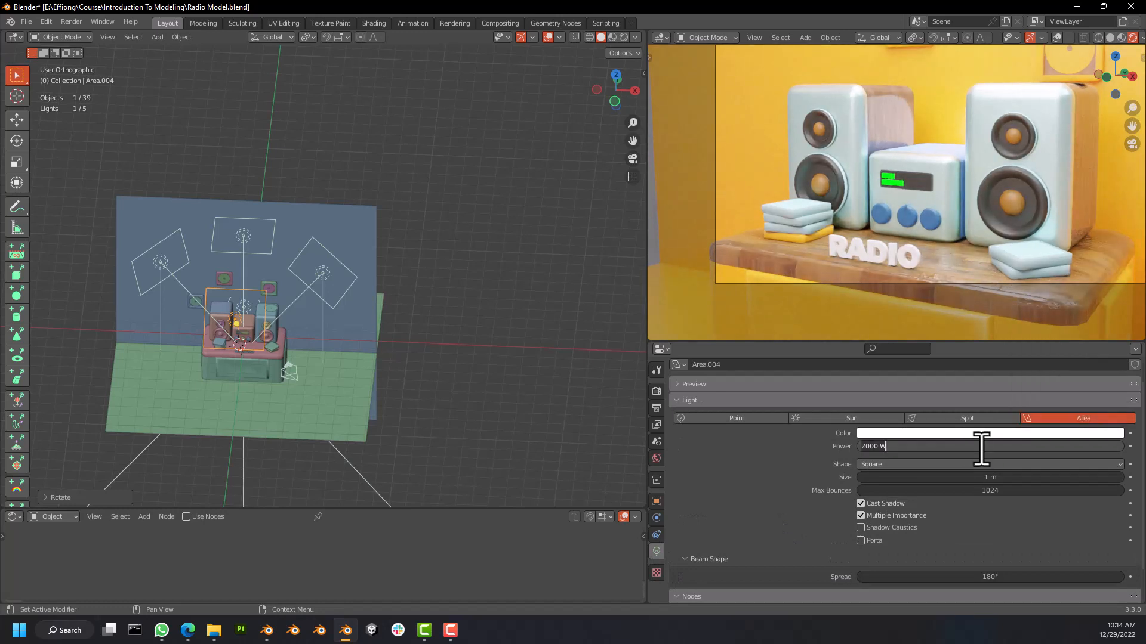
type("1500")
key("Return")
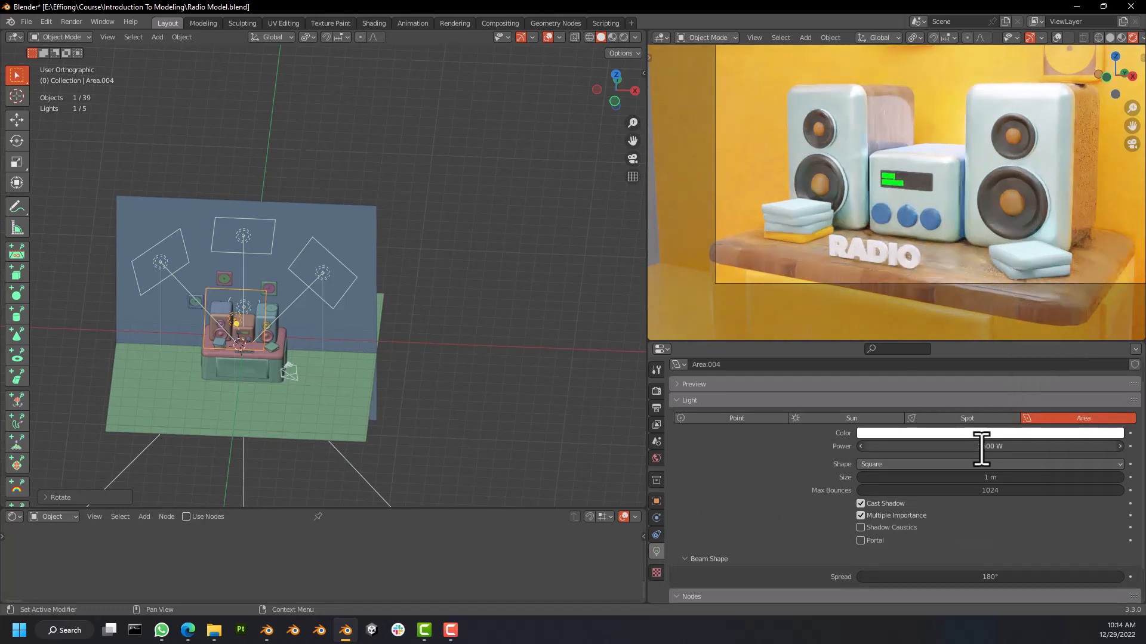
Tint the front area light a very pale cyan and check the radio and desk in the rendered view.
left_click(971, 434)
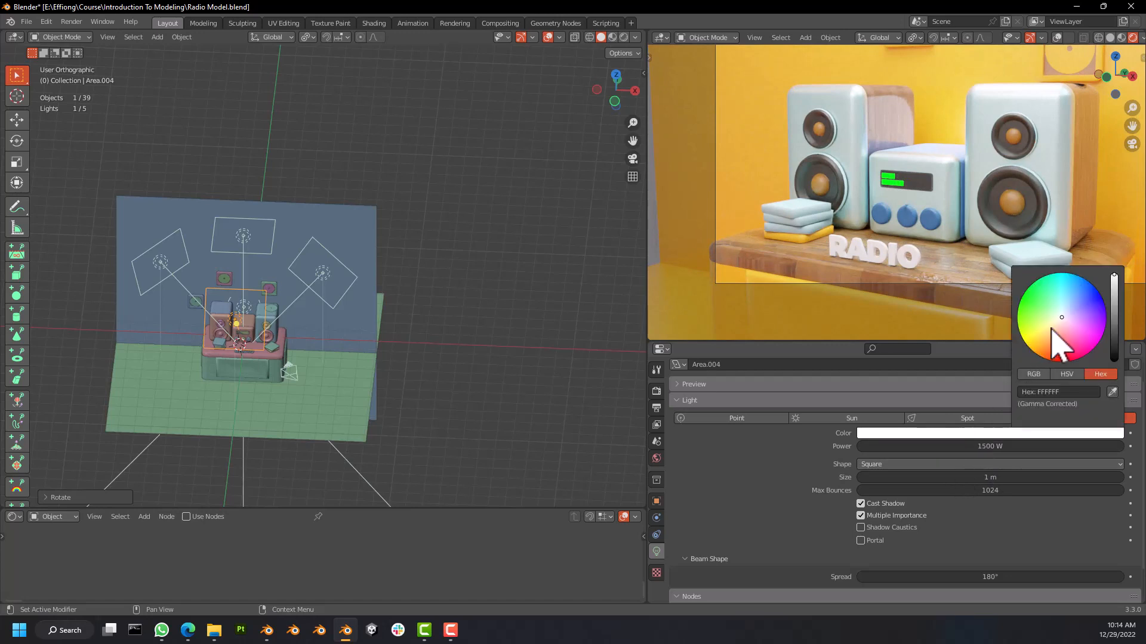
left_click_drag(1062, 317, 1060, 310)
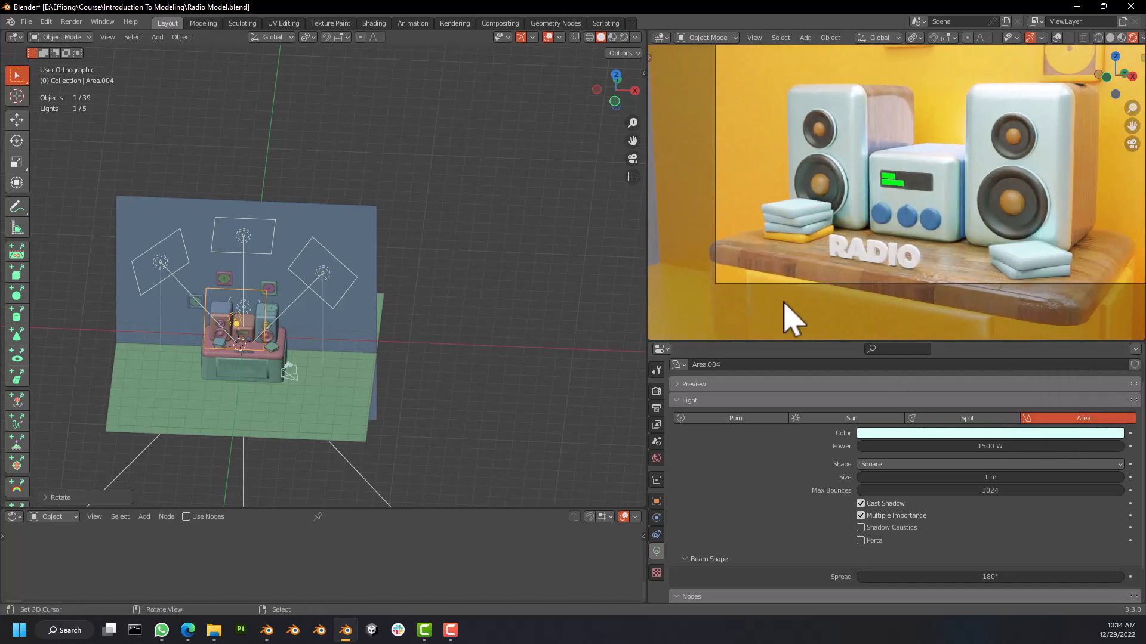
scroll(952, 275, "down", 2)
scroll(953, 275, "up", 3)
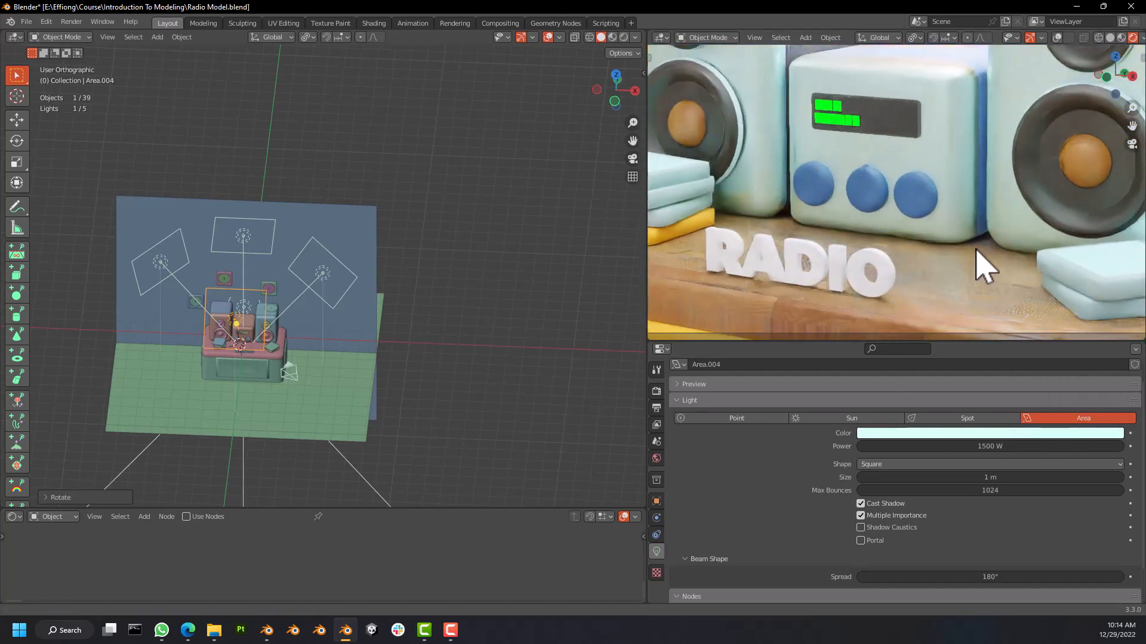
scroll(979, 263, "down", 5)
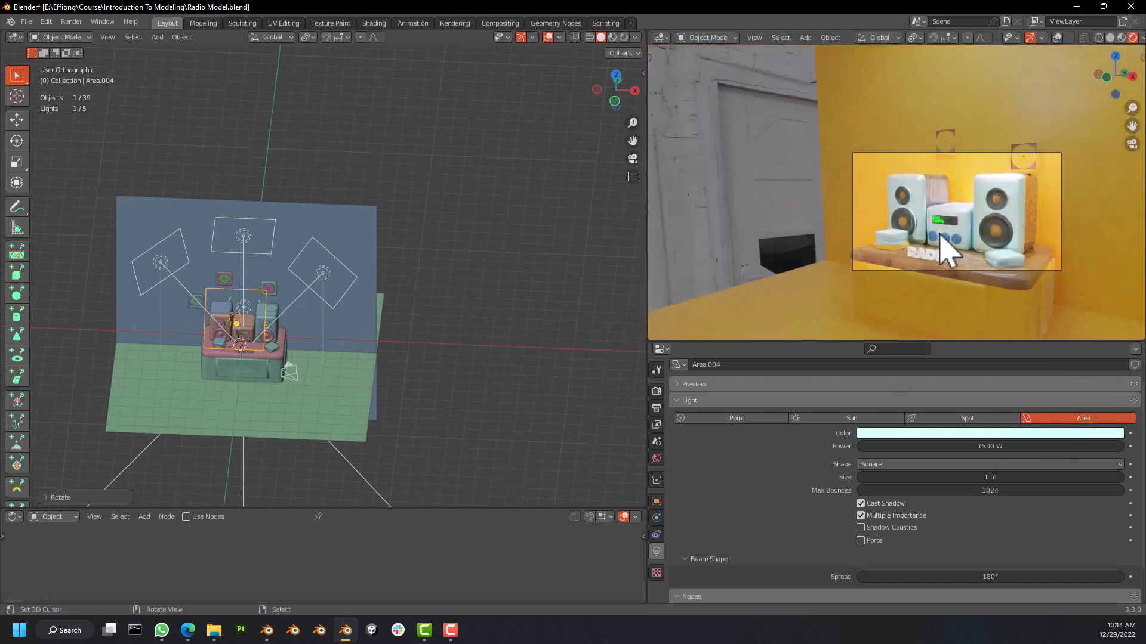
scroll(948, 250, "up", 3)
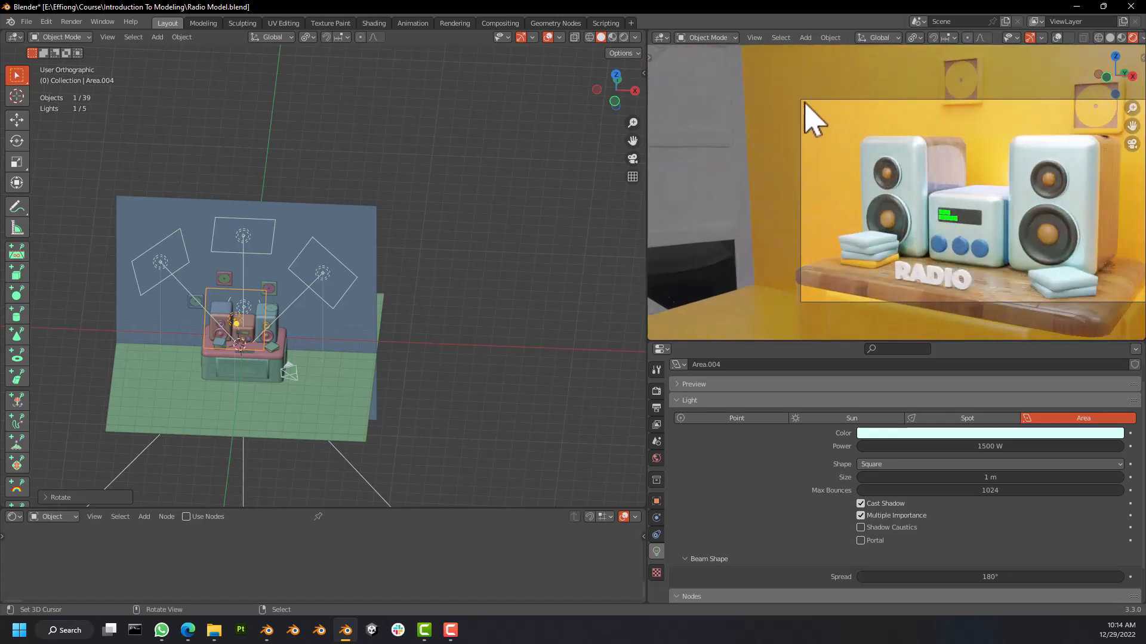
Select the camera and set its passepartout opacity to 1.000 to black out everything outside the frame.
left_click(813, 101)
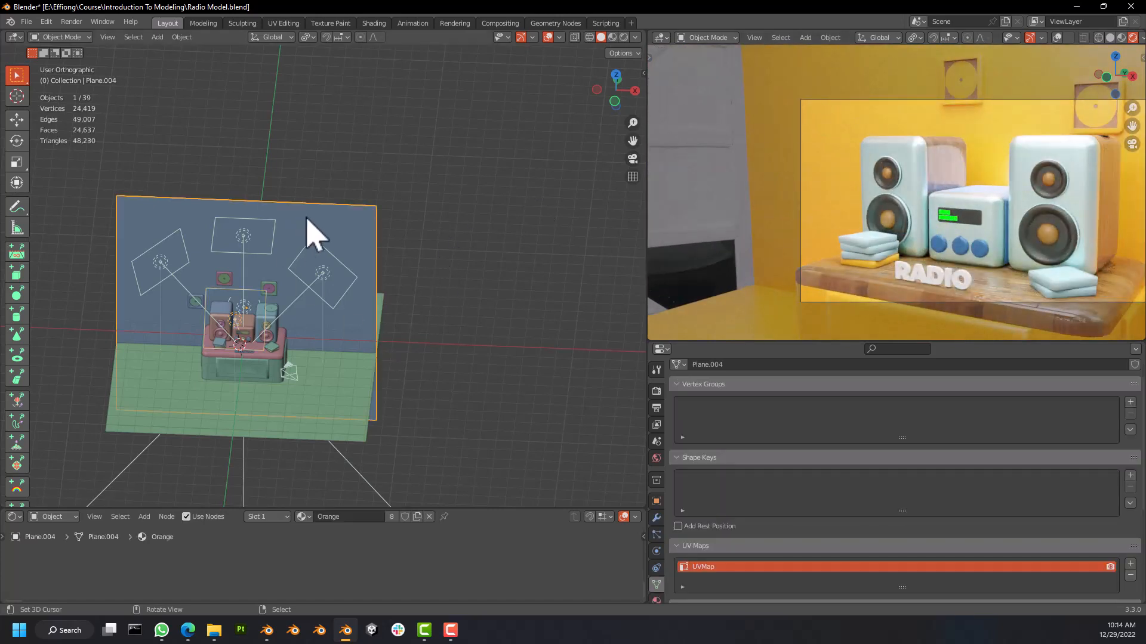
scroll(238, 334, "down", 2)
scroll(242, 352, "down", 1)
scroll(243, 345, "up", 8)
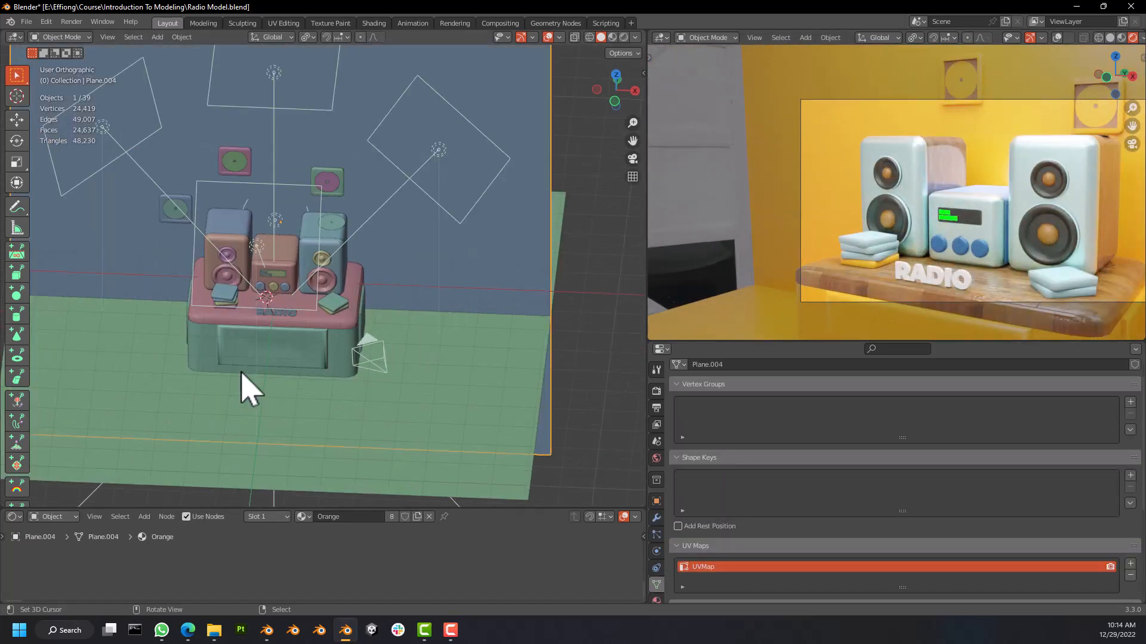
left_click(369, 354)
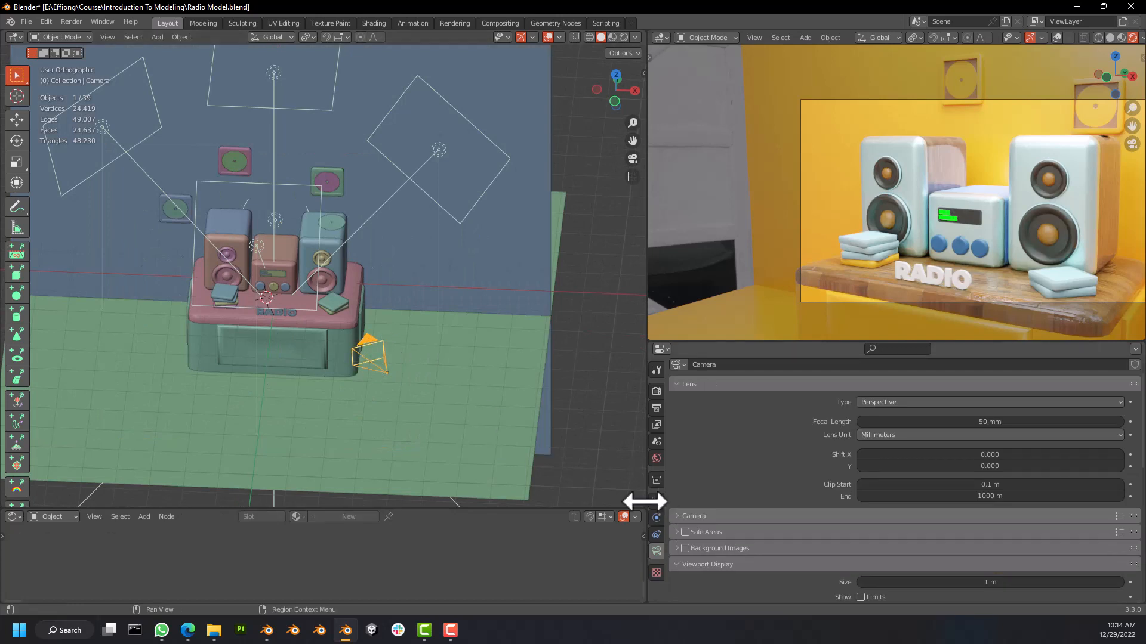
scroll(734, 570, "down", 8)
scroll(868, 445, "up", 4)
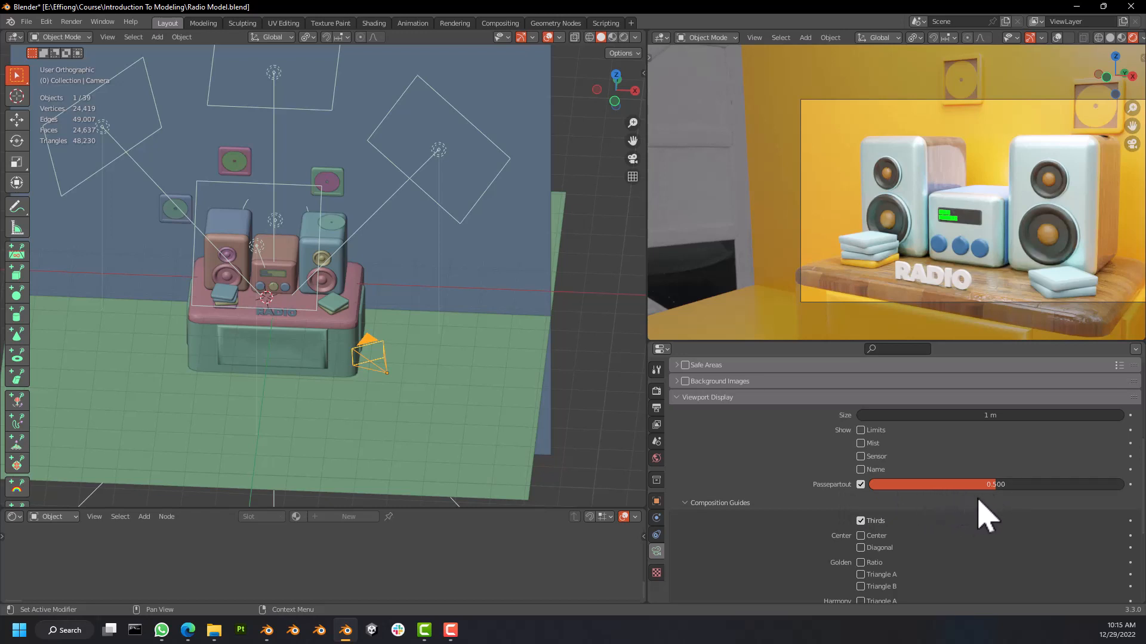
key("Home")
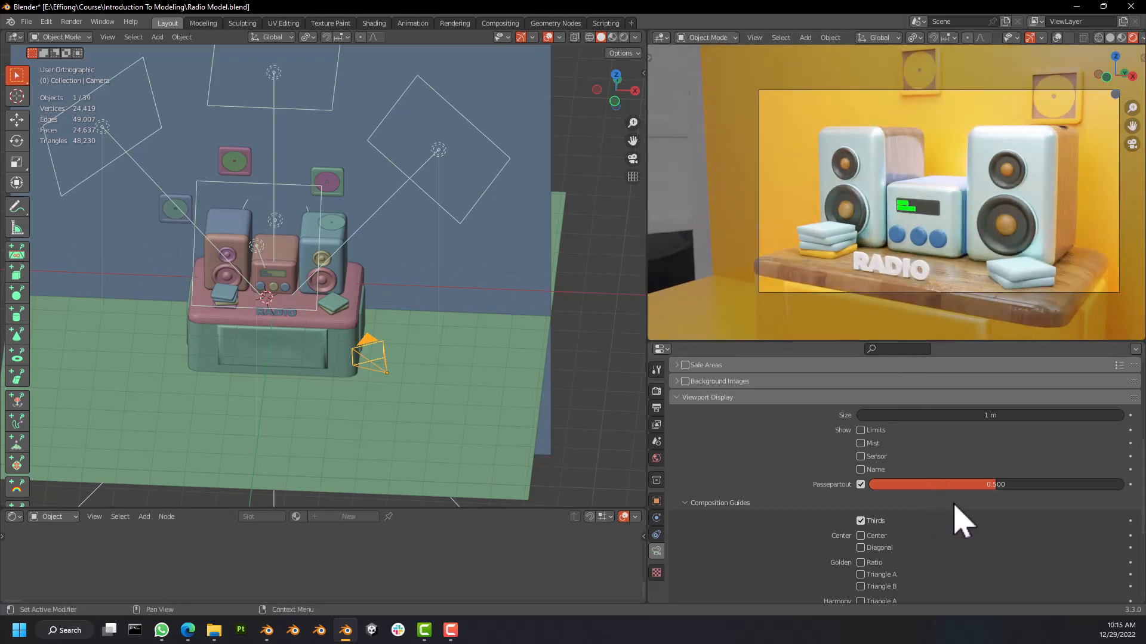
left_click_drag(995, 484, 1122, 484)
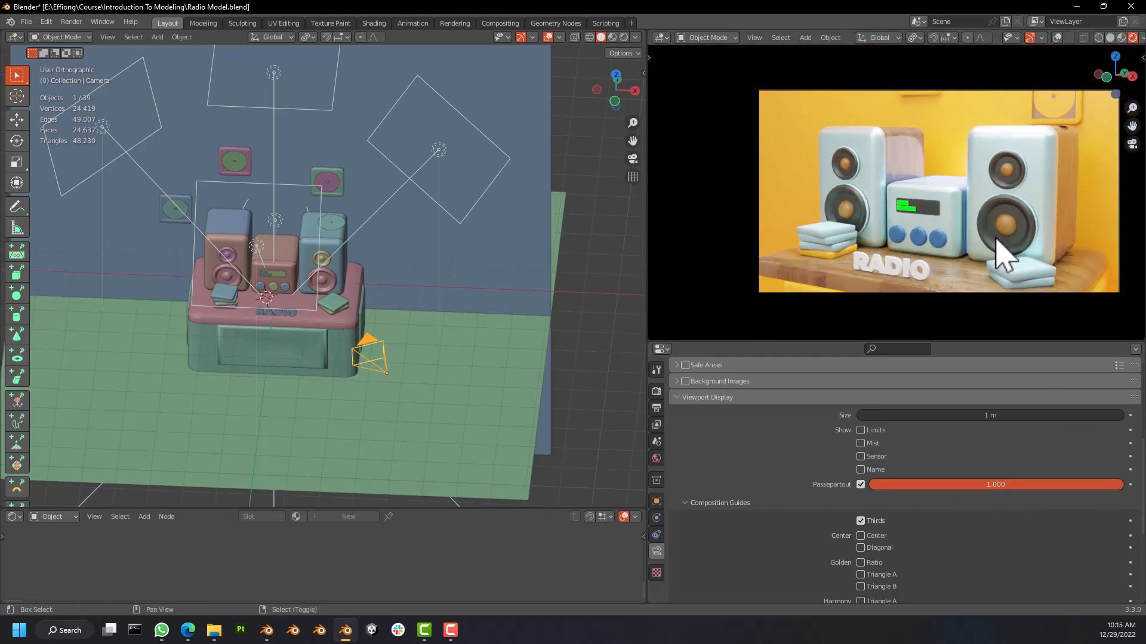
Pull the camera back along its local Z axis so more of the desk and wall fits in the frame.
middle_click_drag(1003, 254, 967, 256, "shift")
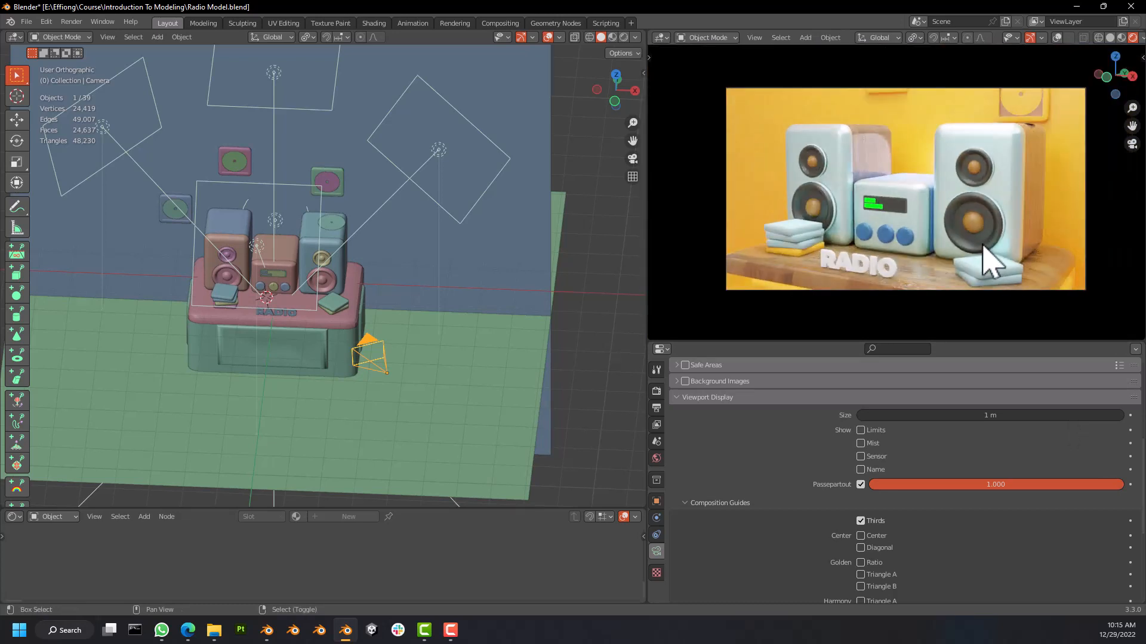
scroll(993, 248, "down", 1)
scroll(990, 249, "up", 3)
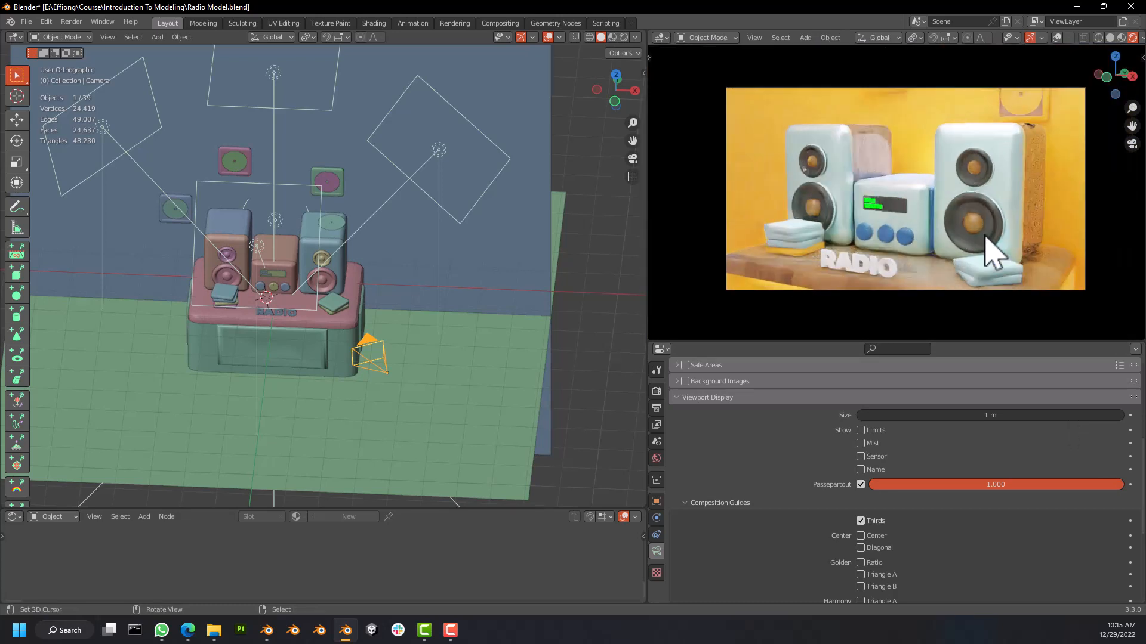
middle_click_drag(985, 236, 1015, 225, "shift")
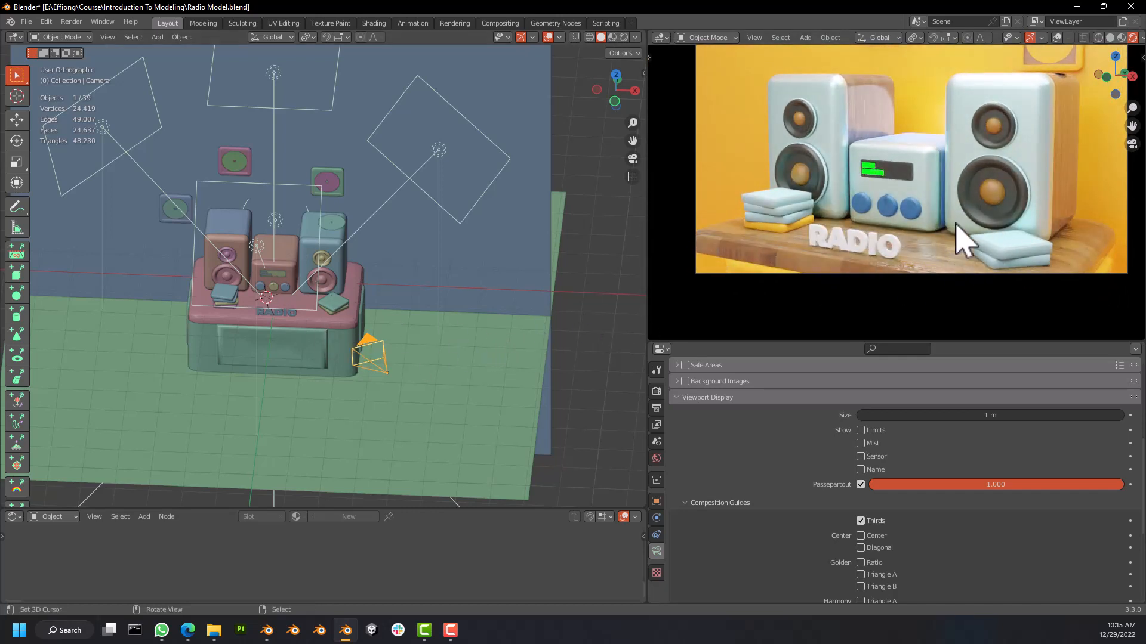
key("g")
key("z")
key("z")
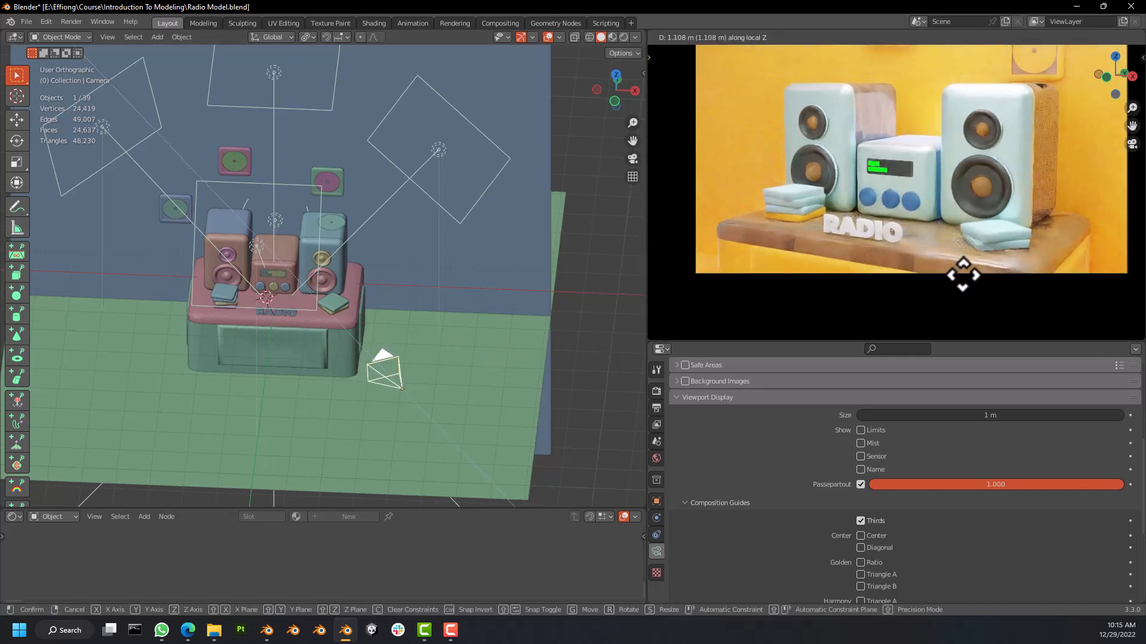
left_click(1035, 278)
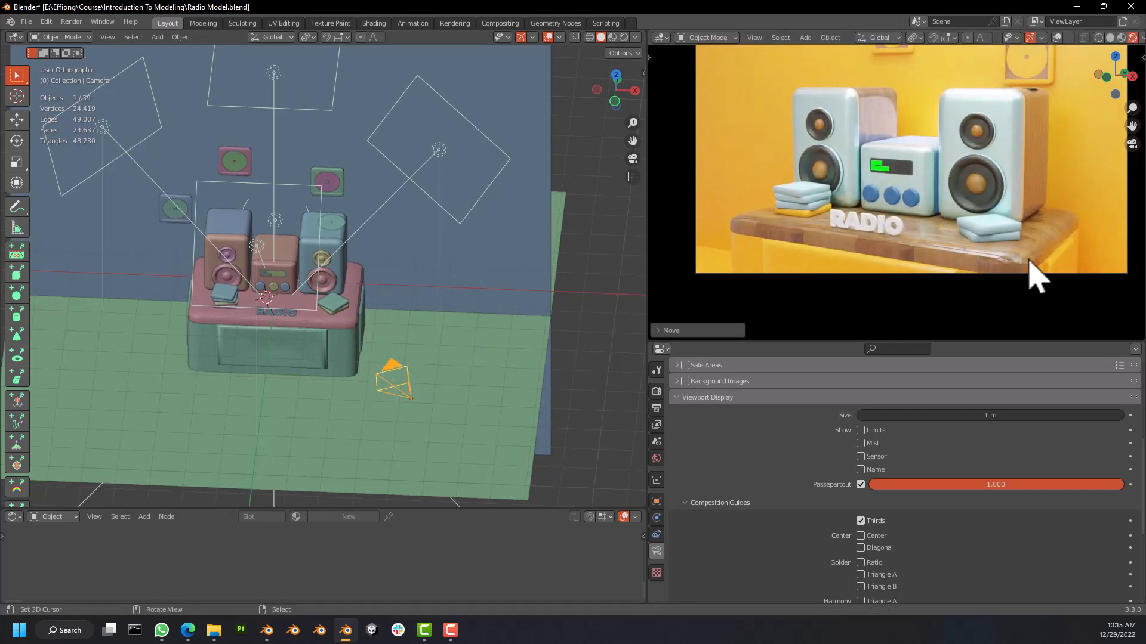
Rotate the camera slightly about the Z axis to shift the radio and desk sideways in the frame.
mouse_move(1006, 202)
middle_mouse_down("shift")
mouse_move(992, 241)
mouse_move(987, 212)
middle_mouse_up("shift")
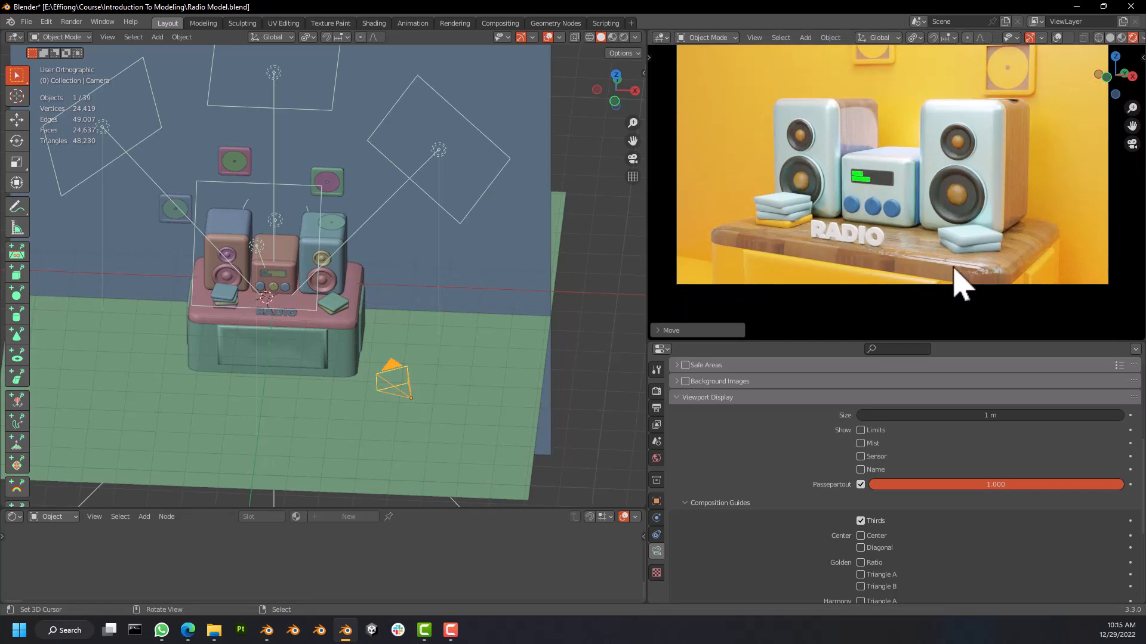
key("r")
key("z")
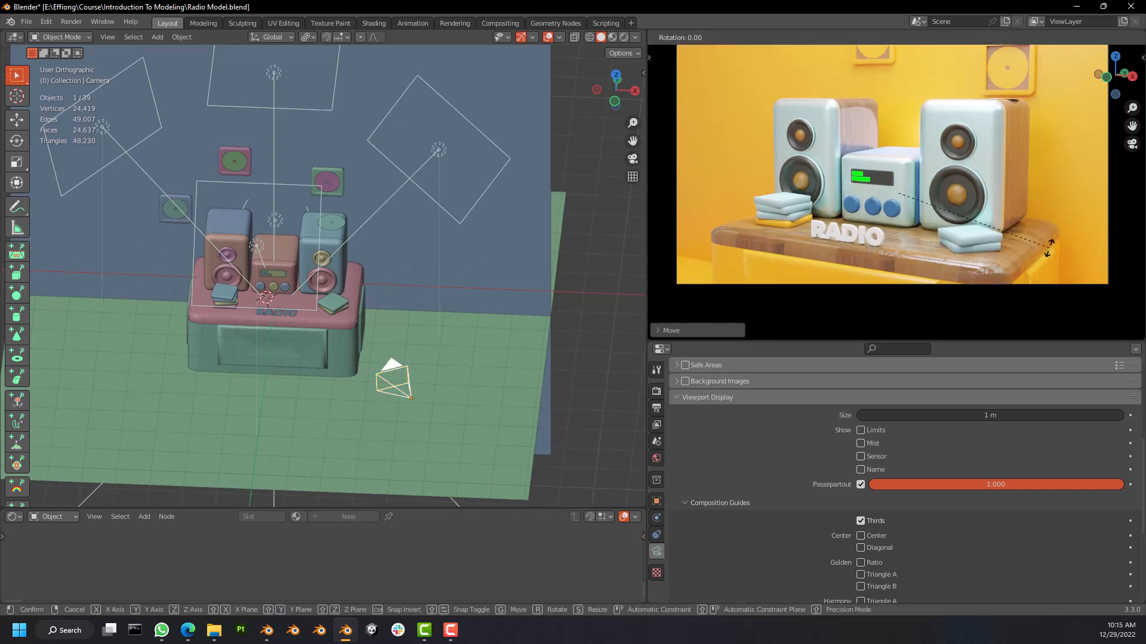
left_click(1055, 239)
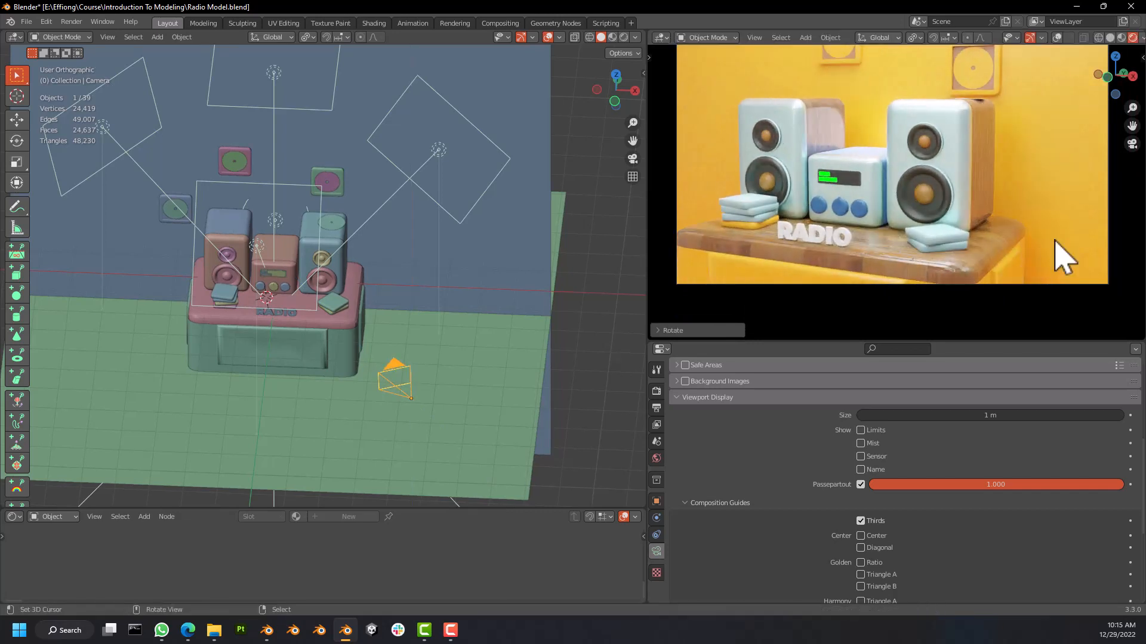
Lower the camera about 0.08 m along global Z and check the desk close up in the rendered view.
key("g")
key("z")
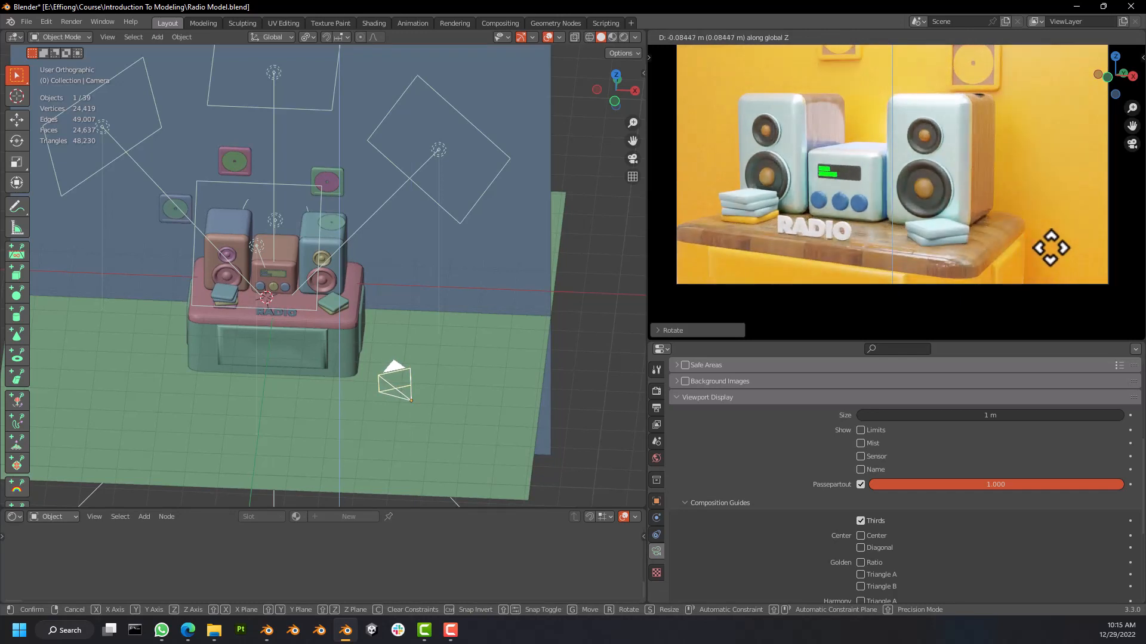
left_click(1050, 248)
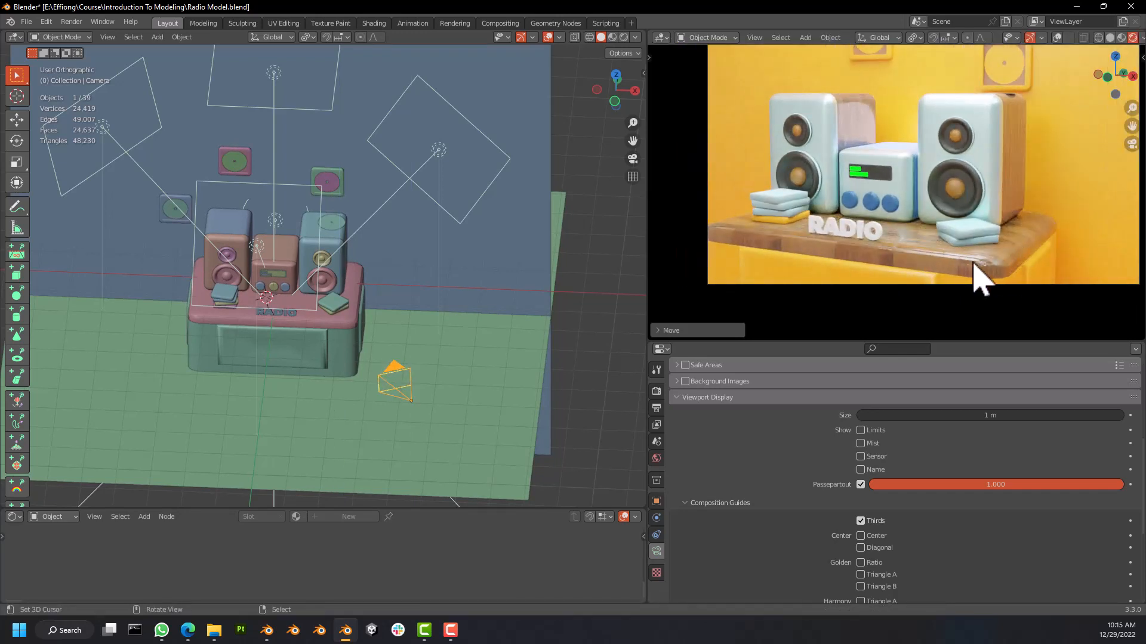
scroll(993, 281, "up", 5)
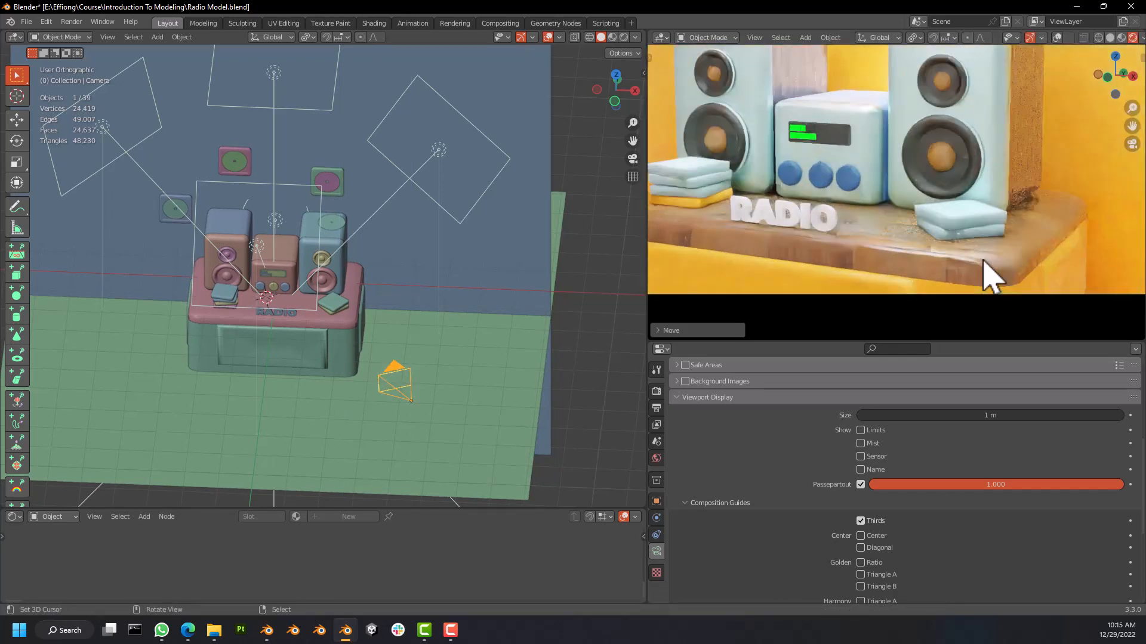
scroll(1030, 287, "down", 4)
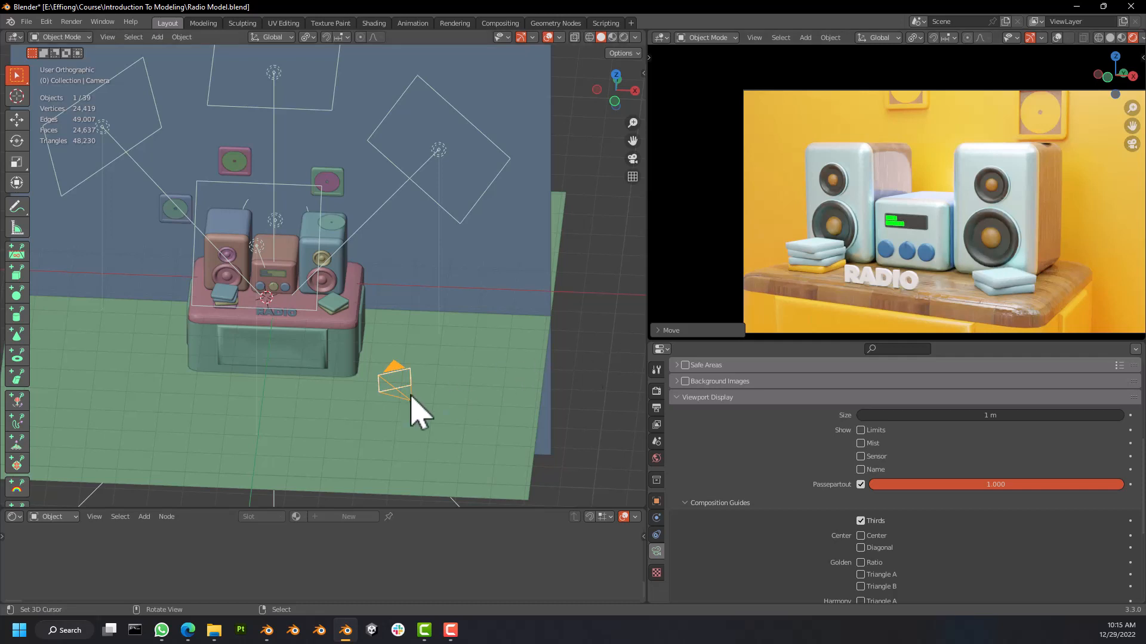
Switch the camera view to solid shading and raise the camera about 0.74 m along global Z.
left_click(1109, 38)
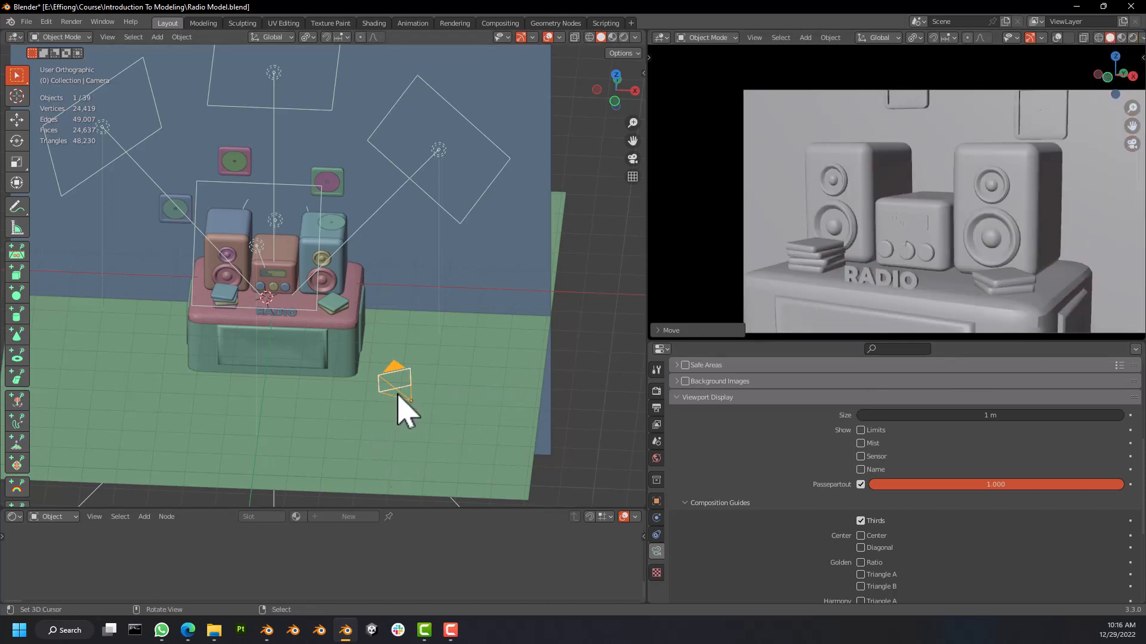
key("g")
key("z")
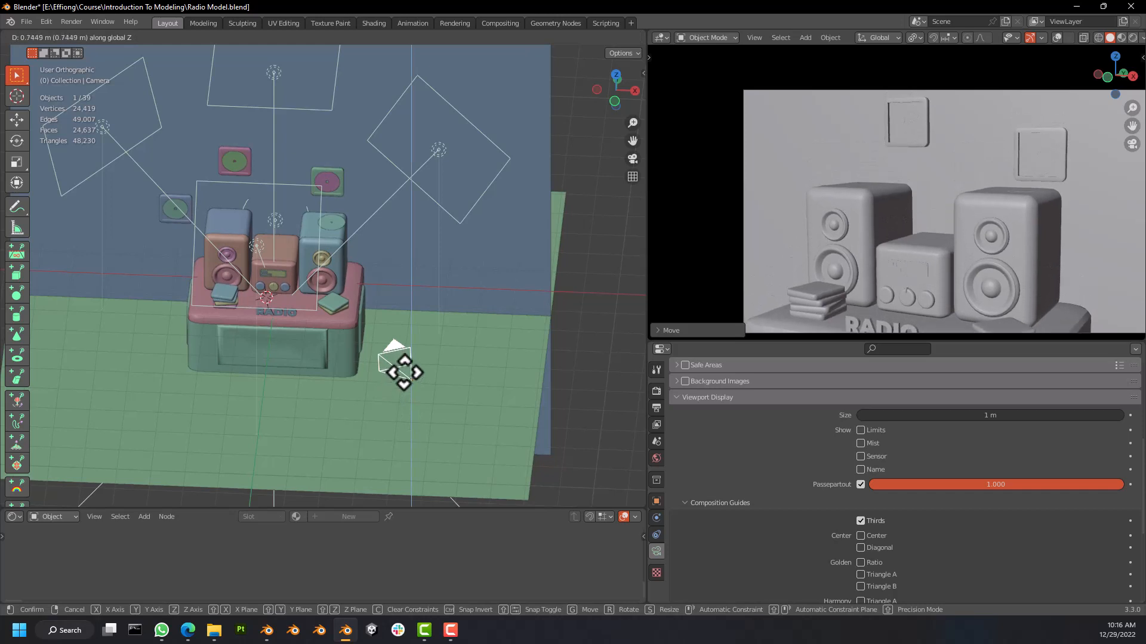
left_click(404, 372)
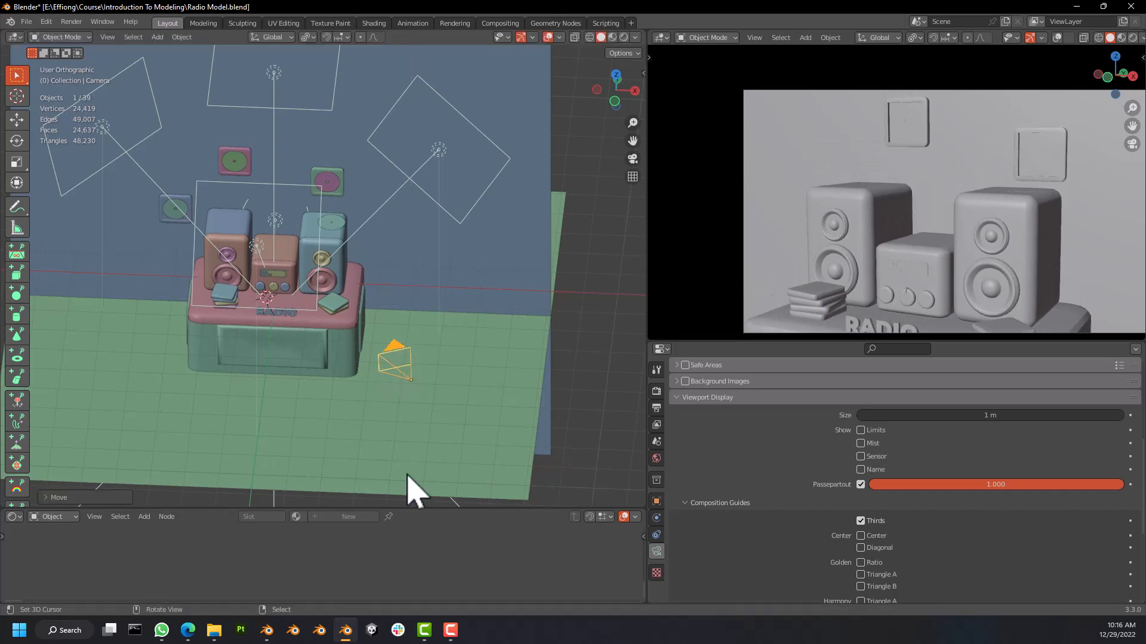
Replace the empty shader editor with the Timeline and set the current frame to 1.
left_click(13, 517)
left_click(156, 422)
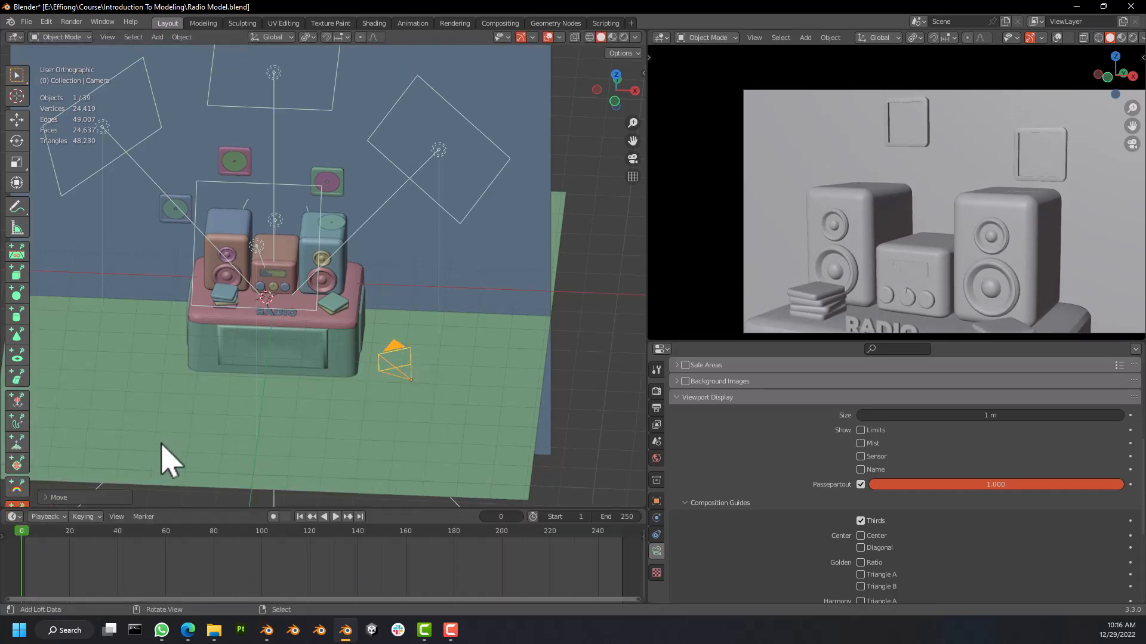
middle_click_drag(170, 532, 226, 567)
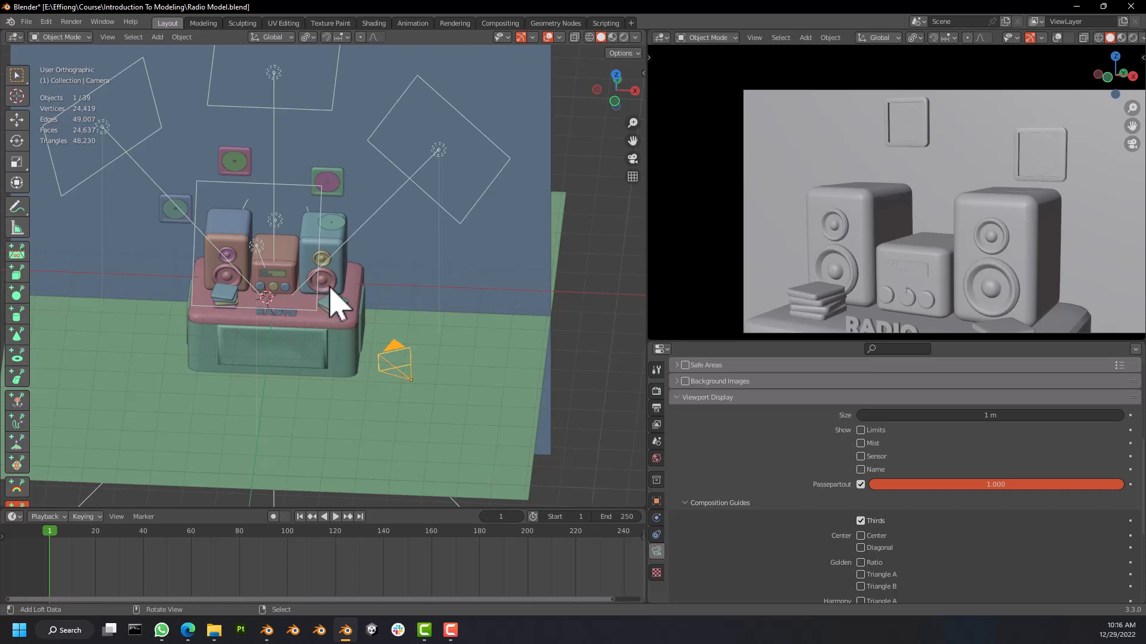
Move the camera about -1.35 m along global X and insert a Location, Rotation & Scale keyframe at frame 1.
key("g")
key("x")
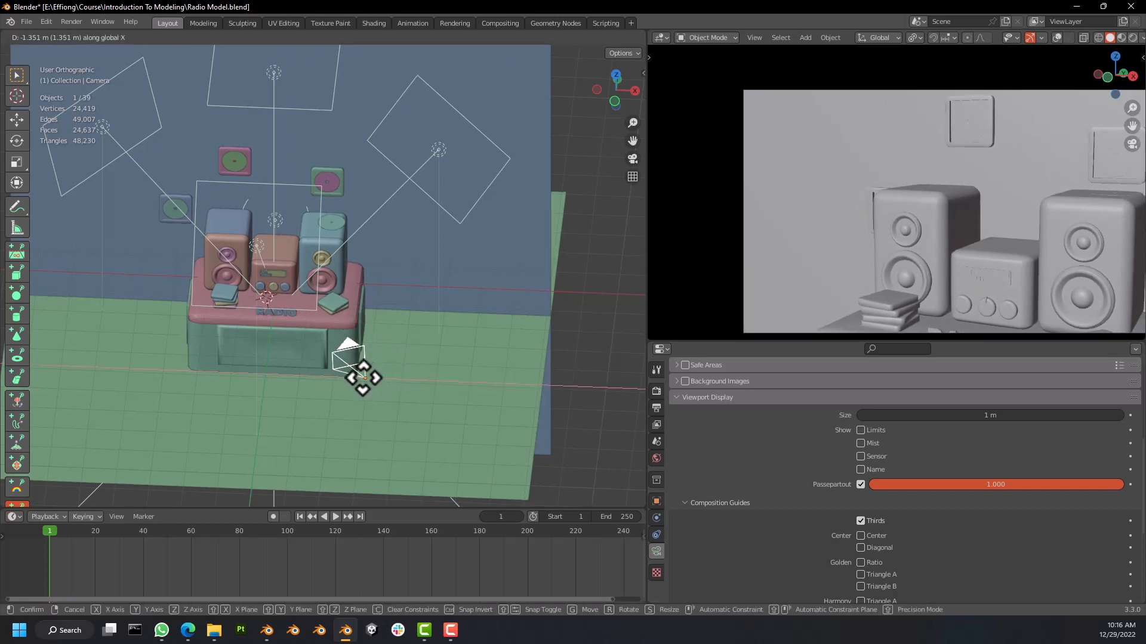
left_click(363, 378)
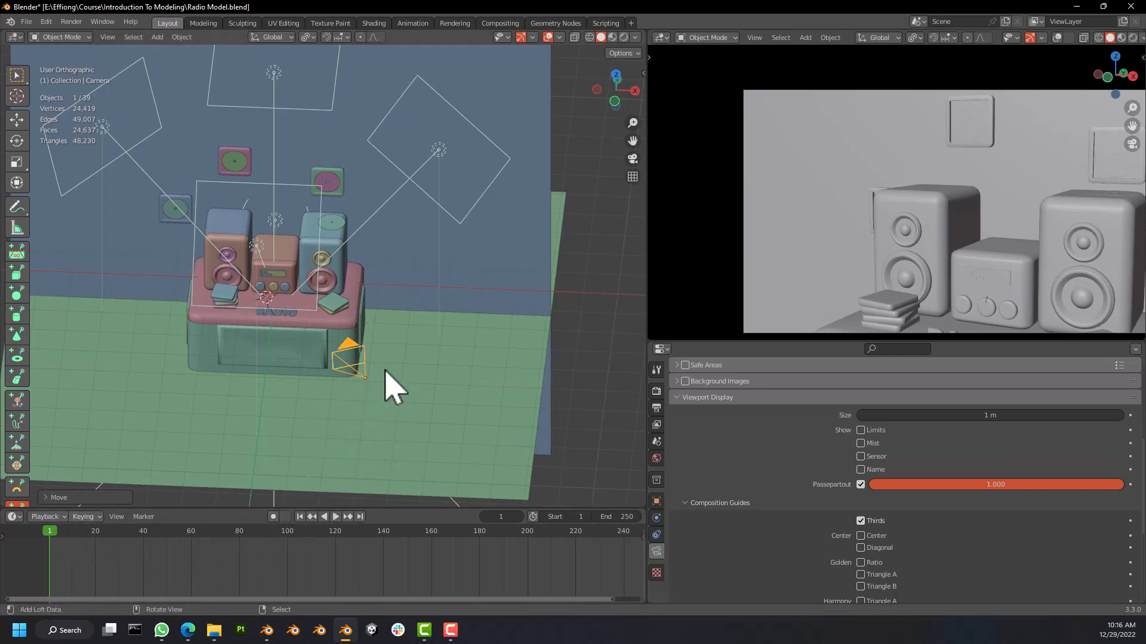
key("i")
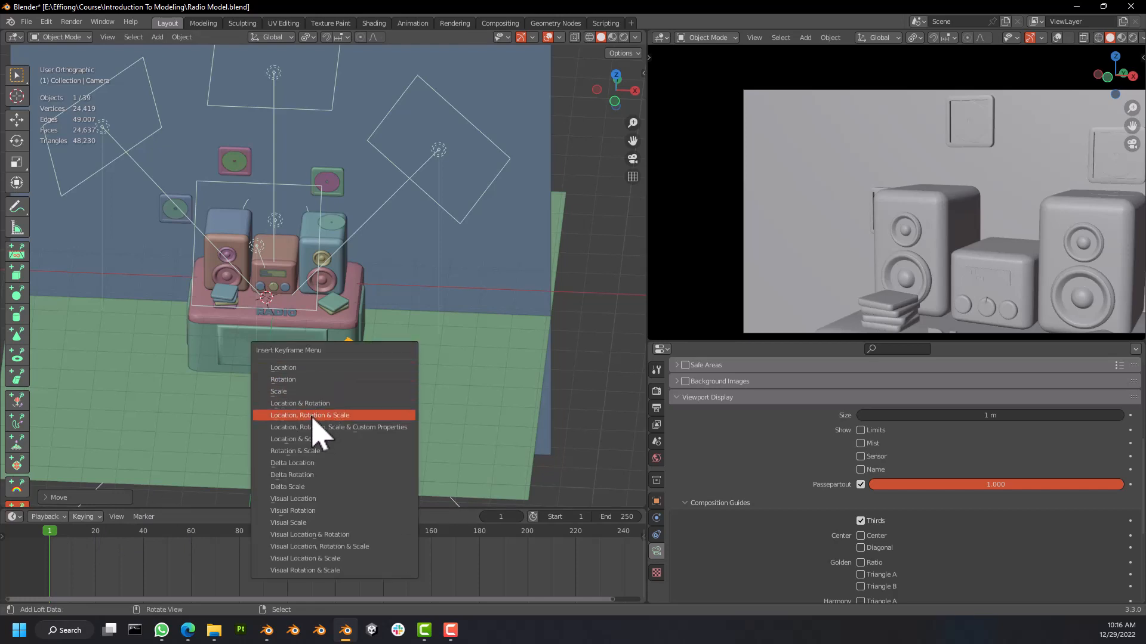
left_click(350, 416)
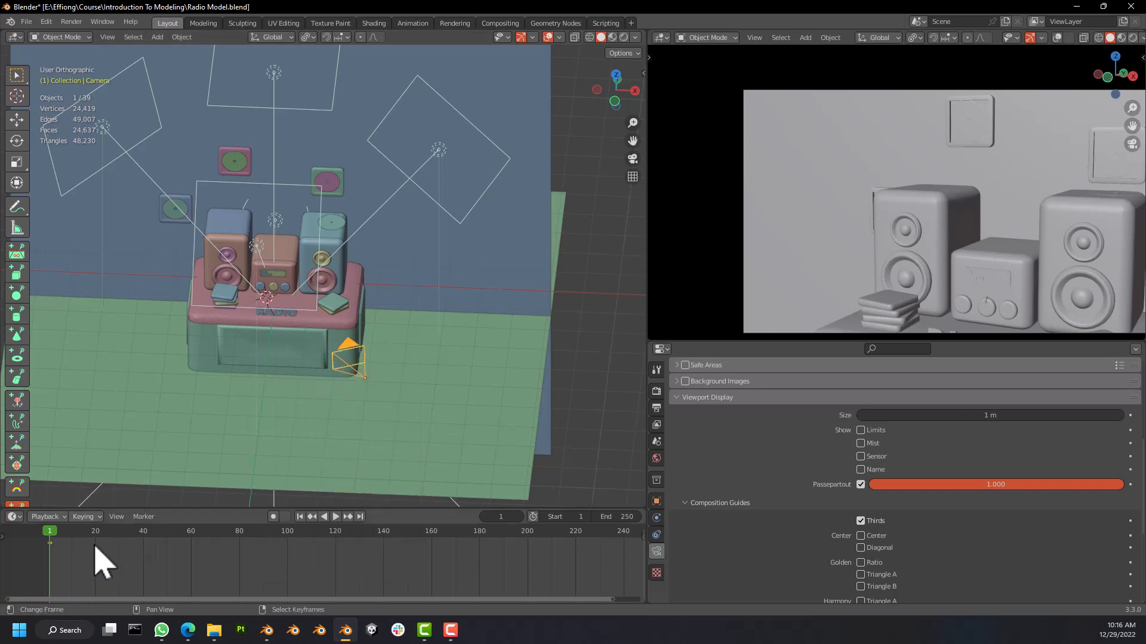
Go to frame 160 and move the camera along positive global X so the speakers and radio sit nearer the frame's centre.
left_click_drag(55, 543, 59, 546)
left_click(335, 517)
left_click_drag(194, 559, 439, 576)
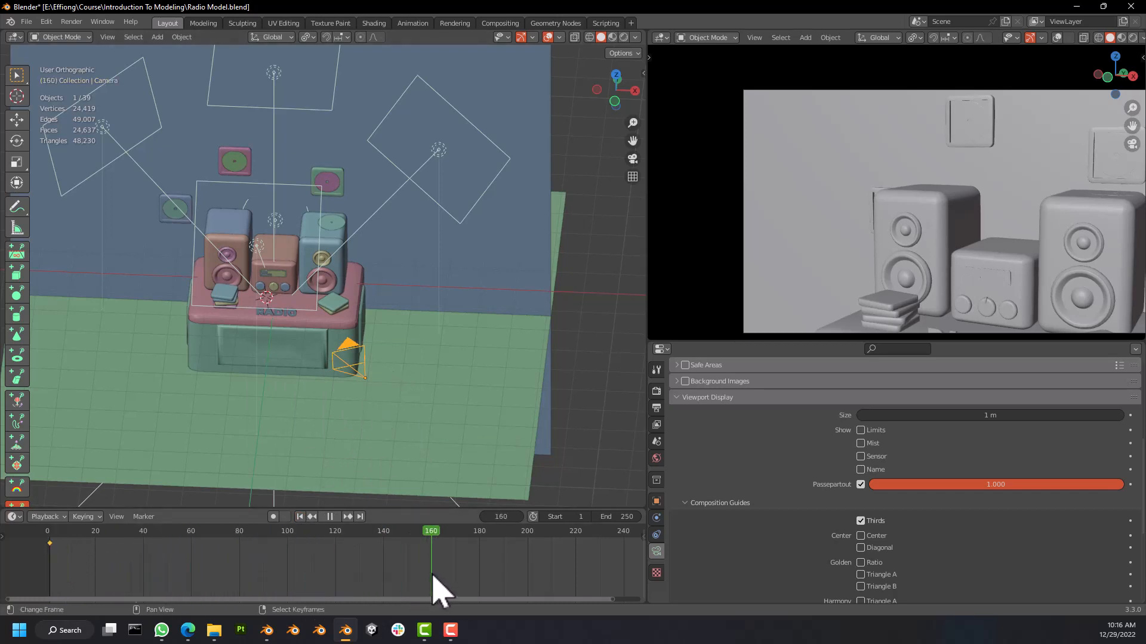
key("space")
key("g")
key("x")
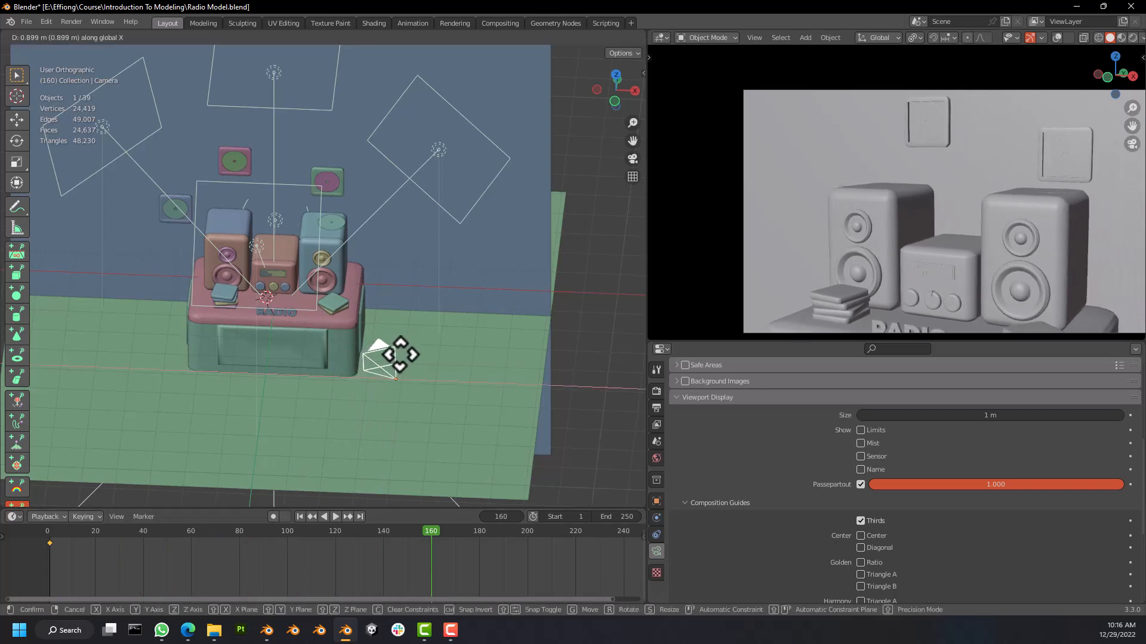
left_click(408, 355)
Lower the camera about 0.94 m along global Z and insert a keyframe for it at frame 160.
key("g")
key("z")
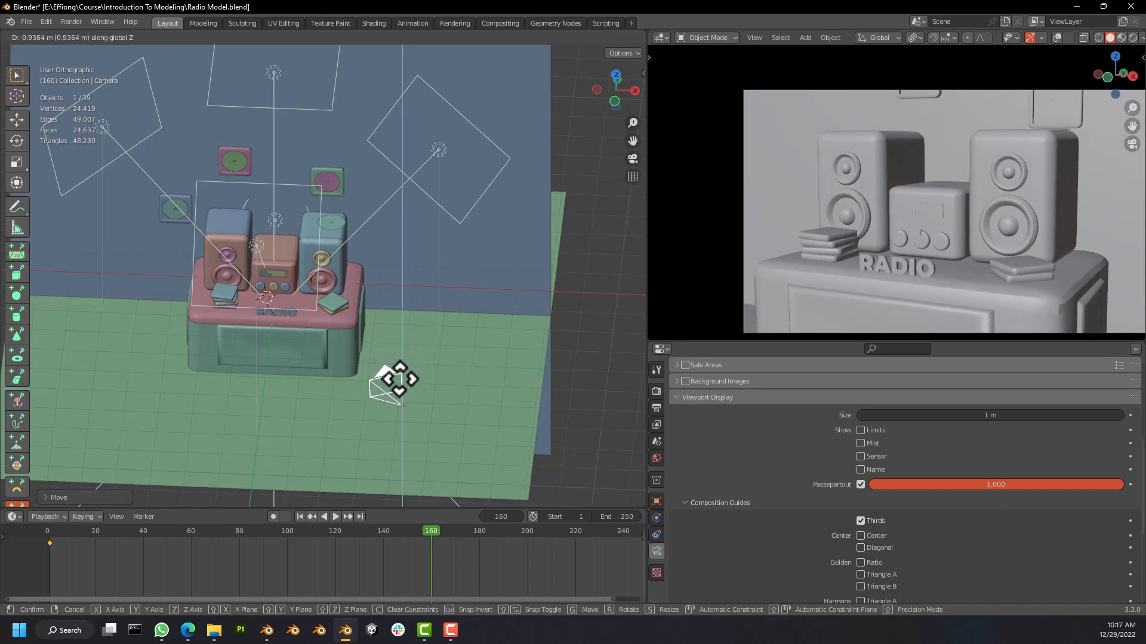
left_click(399, 379)
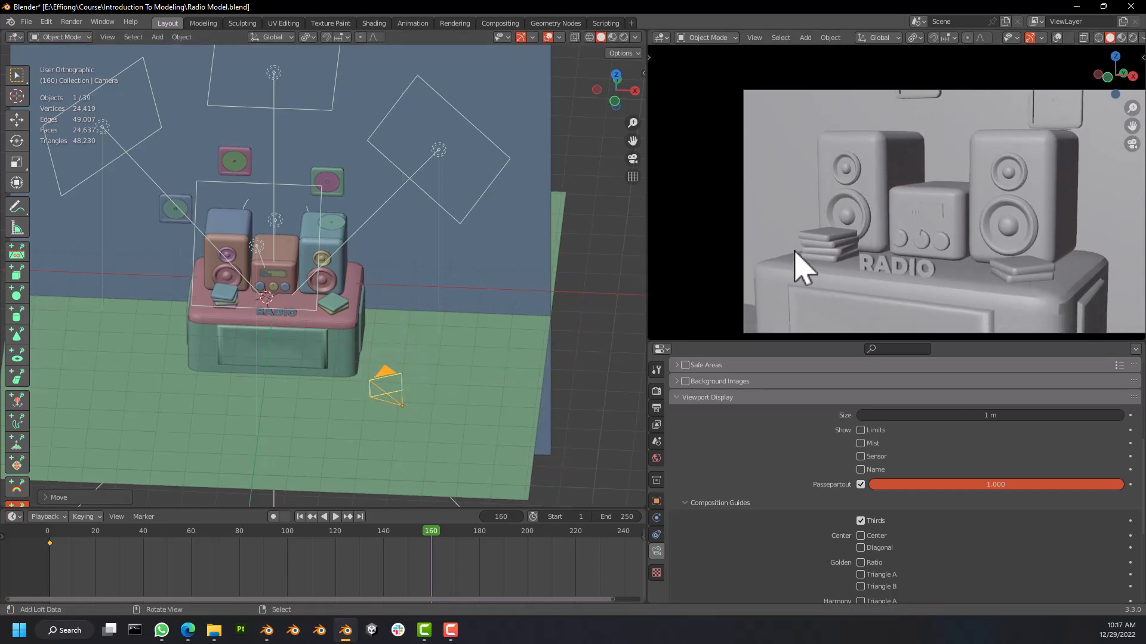
key("i")
left_click(458, 371)
Play the camera animation from frame 1 to review the move between the two keyframes.
left_click(301, 517)
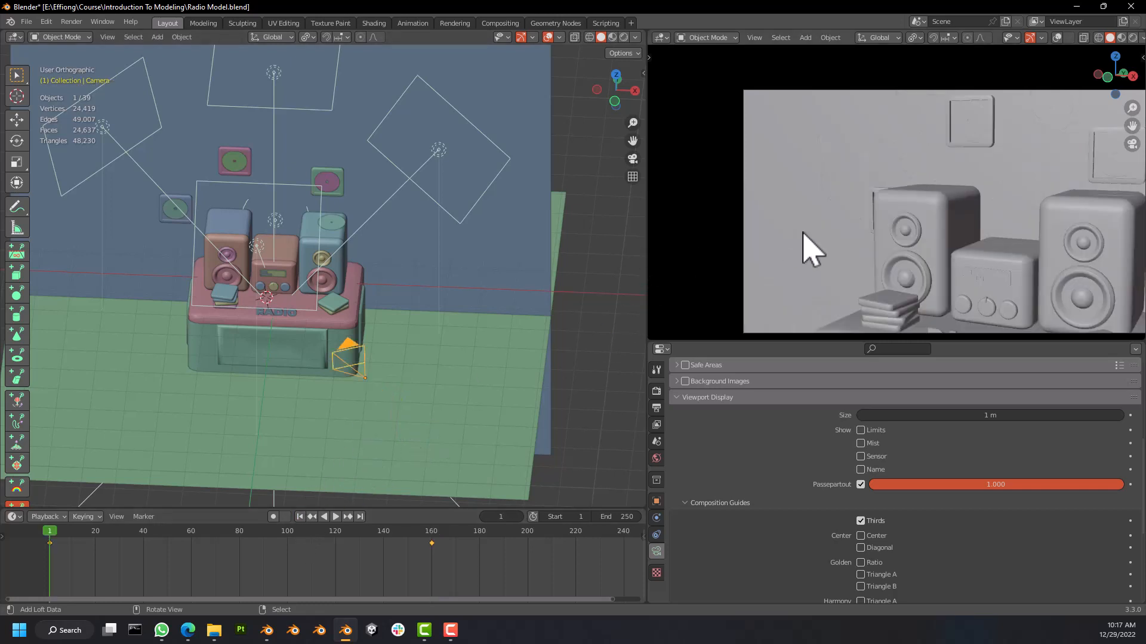
key("space")
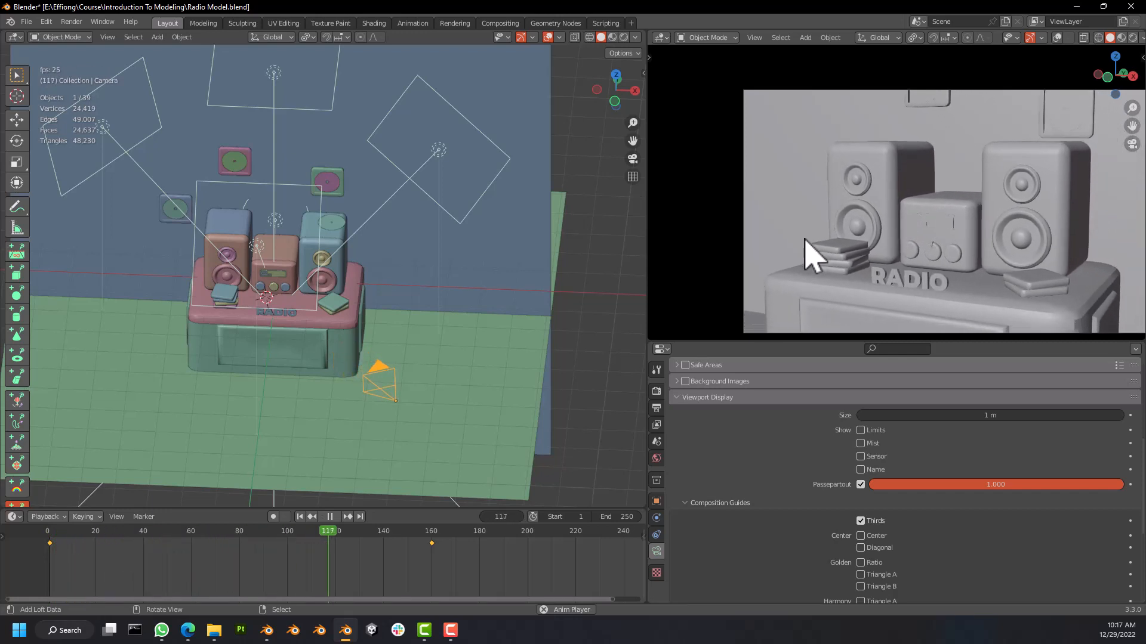
key("space")
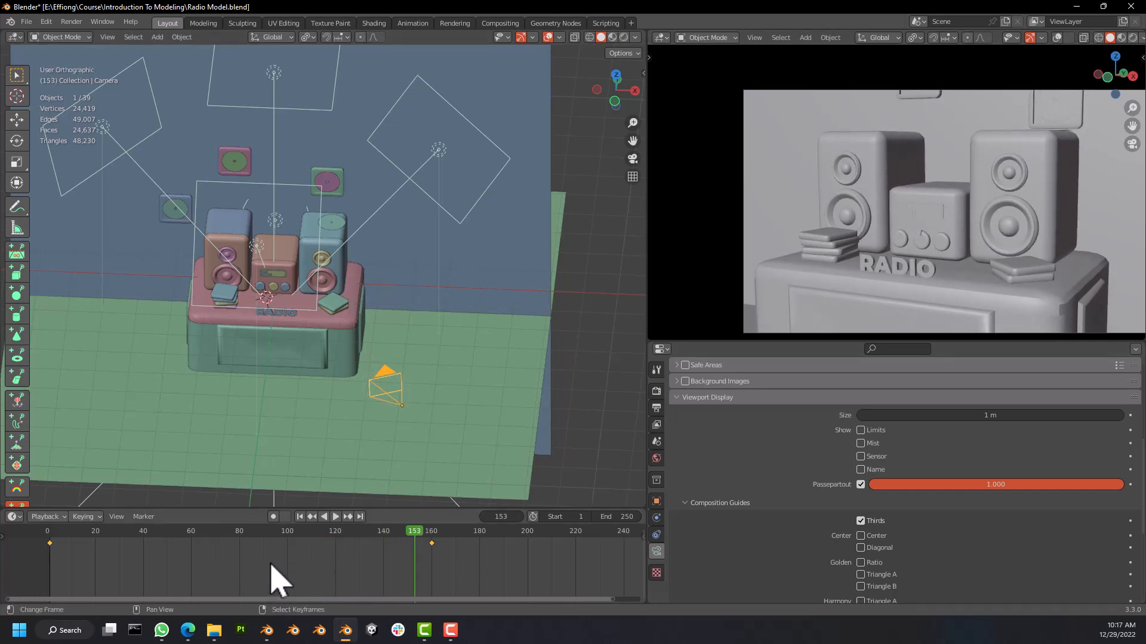
Set the camera keyframes' interpolation to Linear and play the animation from the start.
key("t")
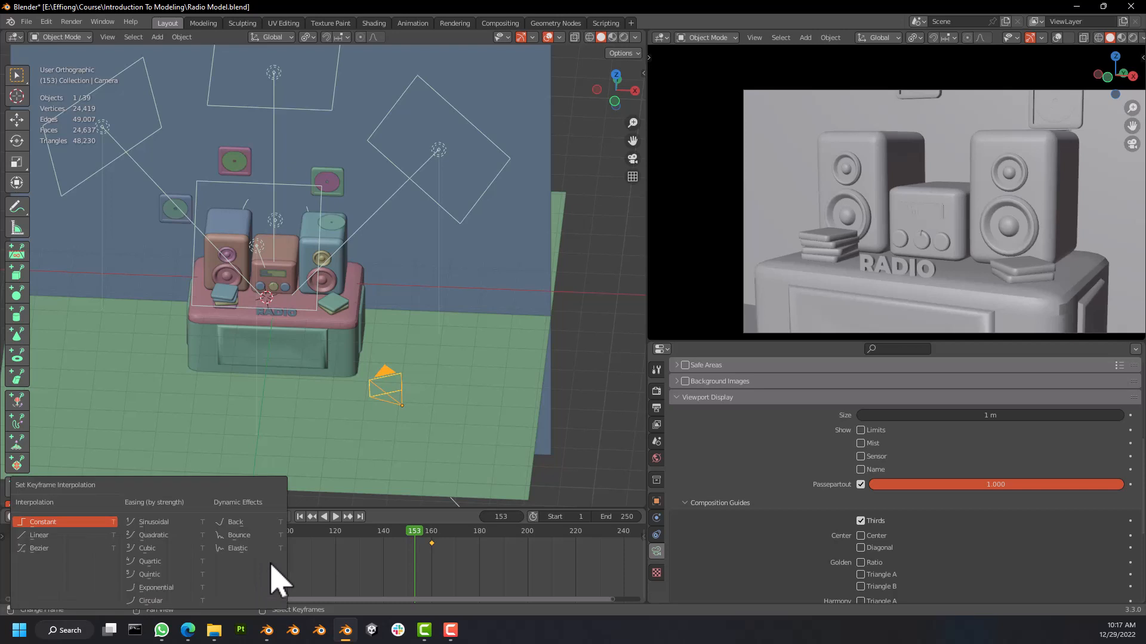
left_click(58, 537)
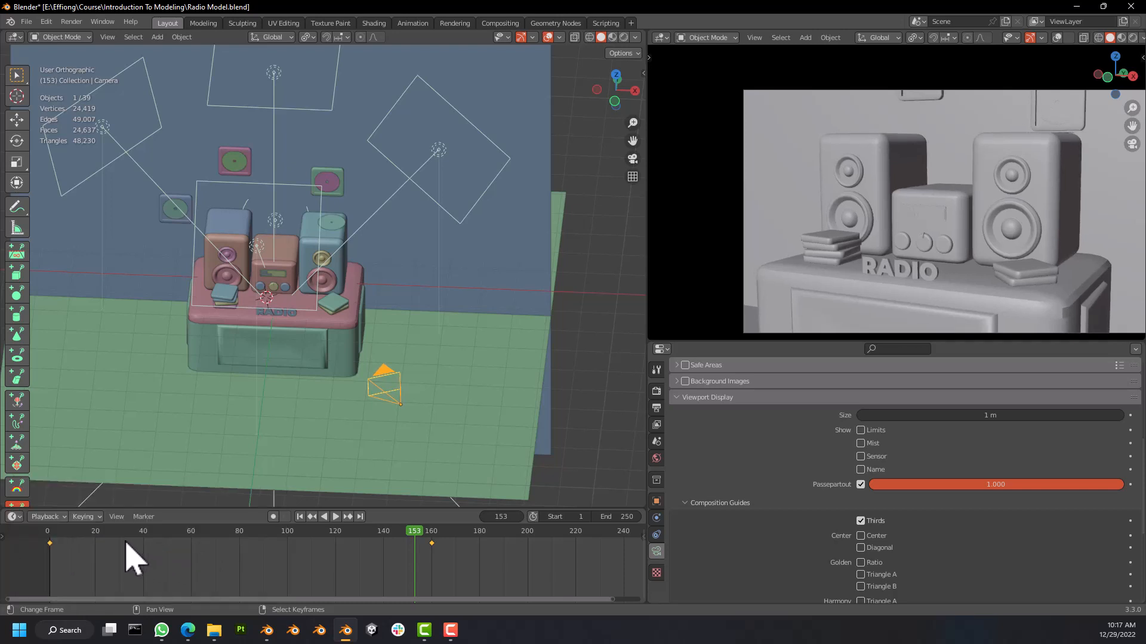
left_click(299, 517)
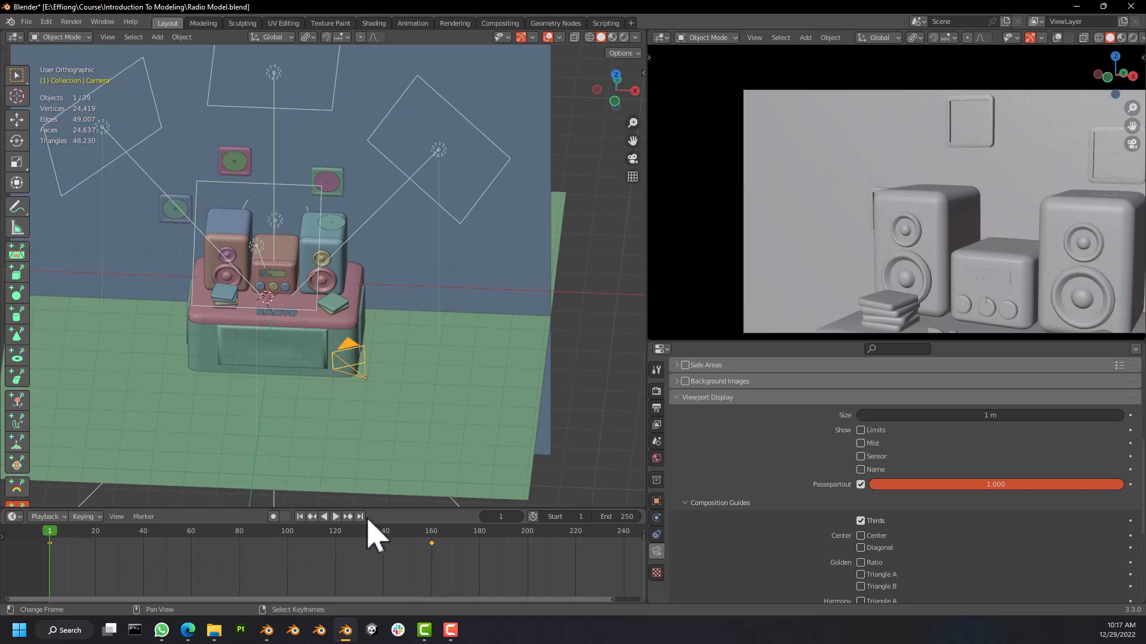
key("space")
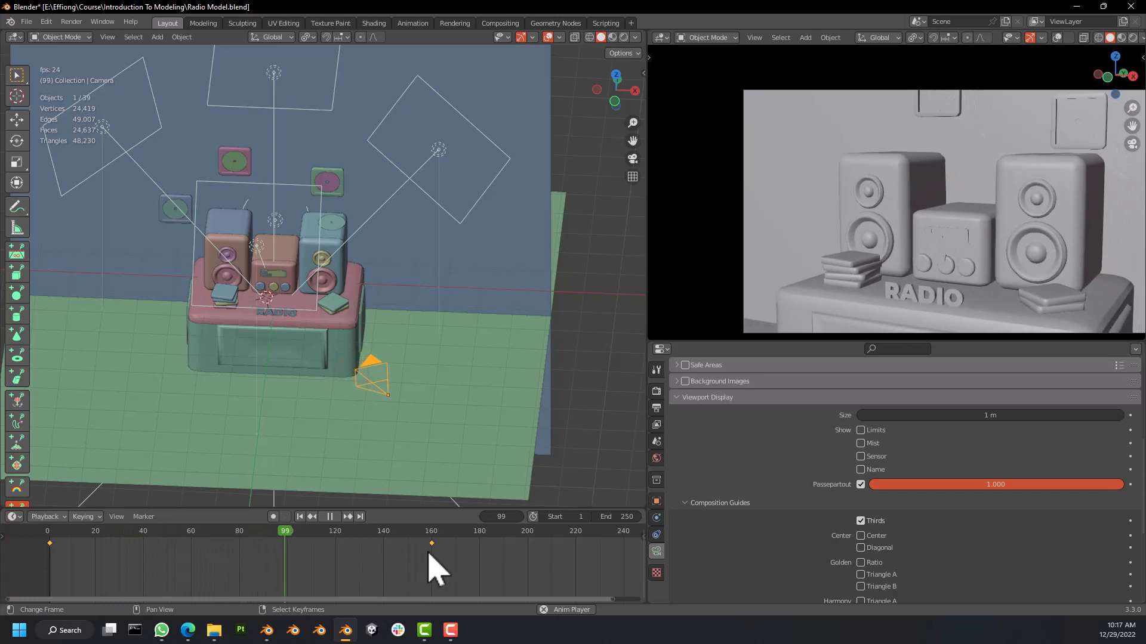
key("space")
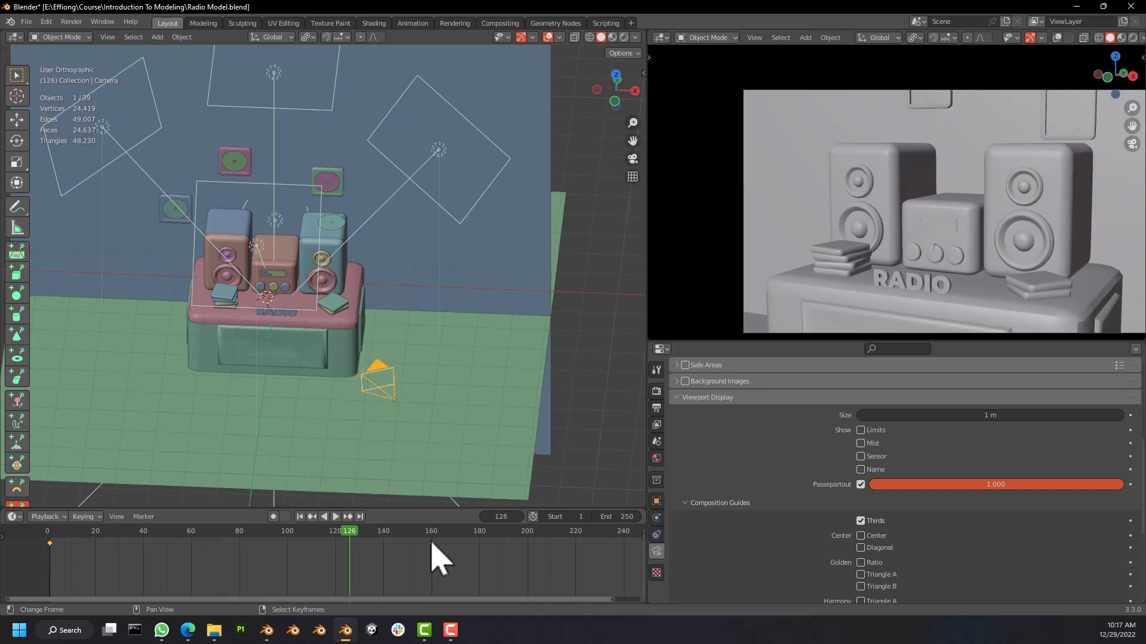
Move the ending camera keyframe to frame 100 and preview the faster motion from the start.
left_click_drag(432, 544, 287, 559)
left_click(300, 517)
key("space")
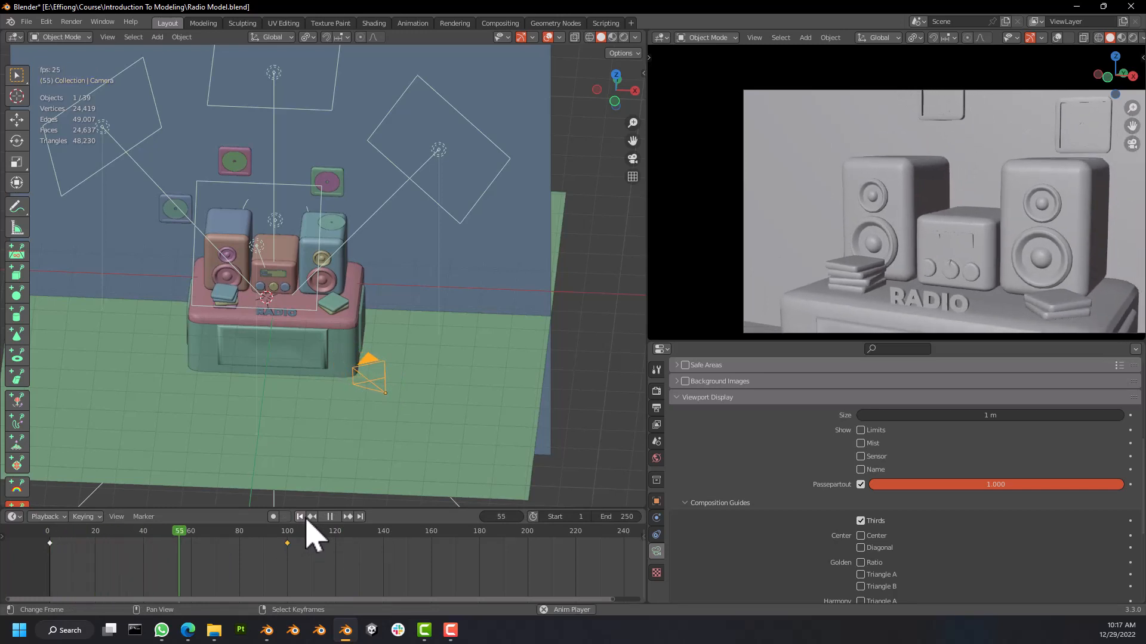
key("space")
Move the ending camera keyframe to frame 80 and play the animation to check its speed.
key("g")
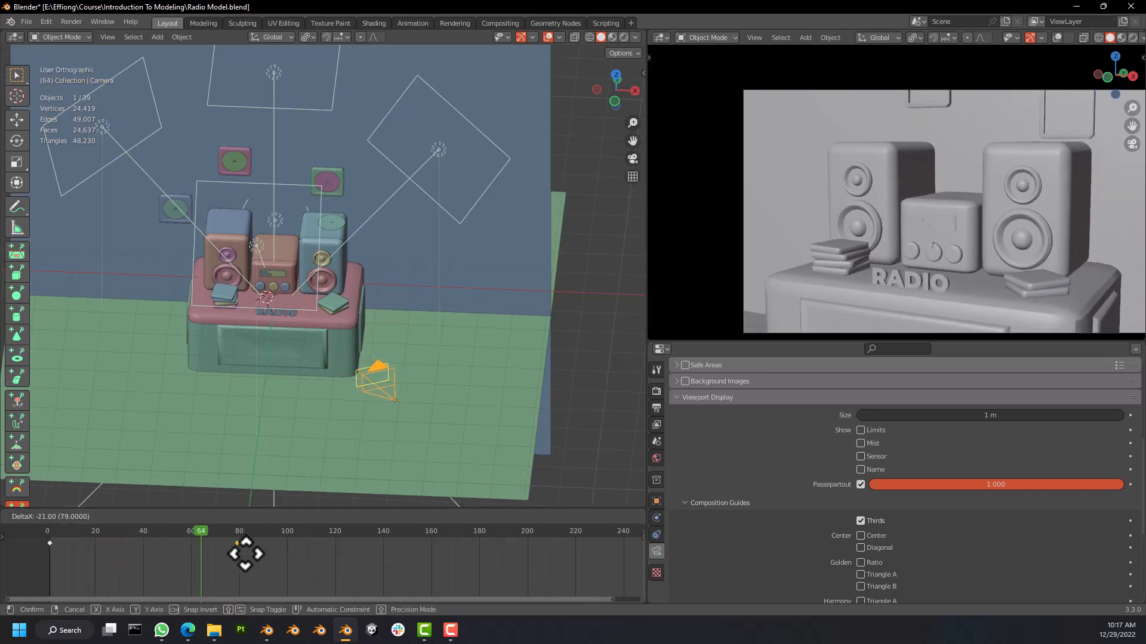
left_click(250, 551)
left_click(52, 546)
key("space")
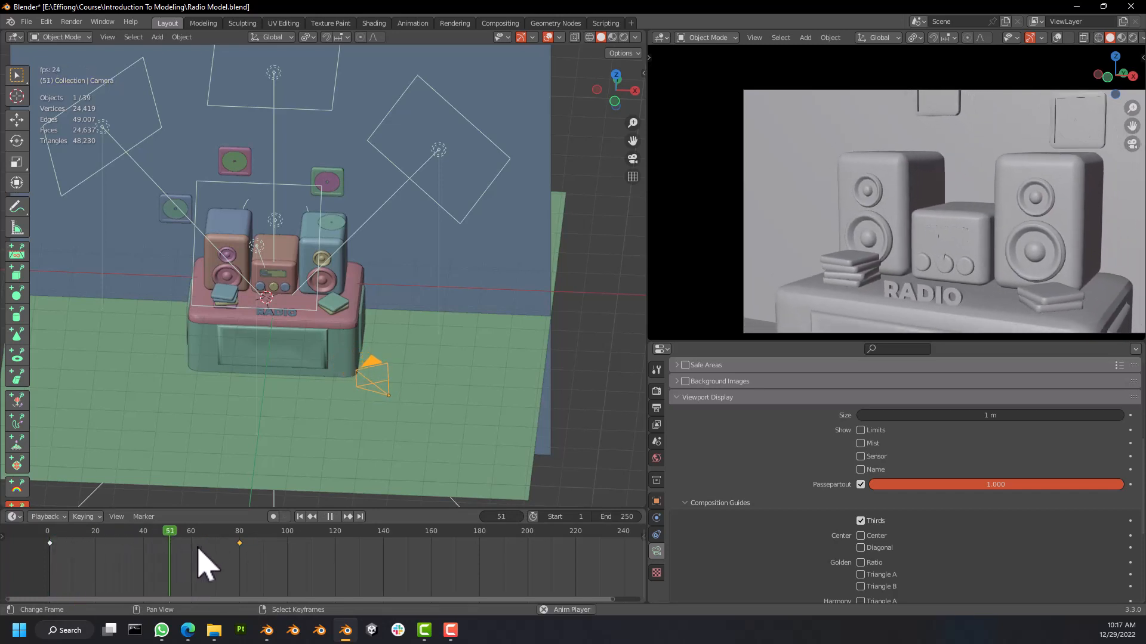
key("space")
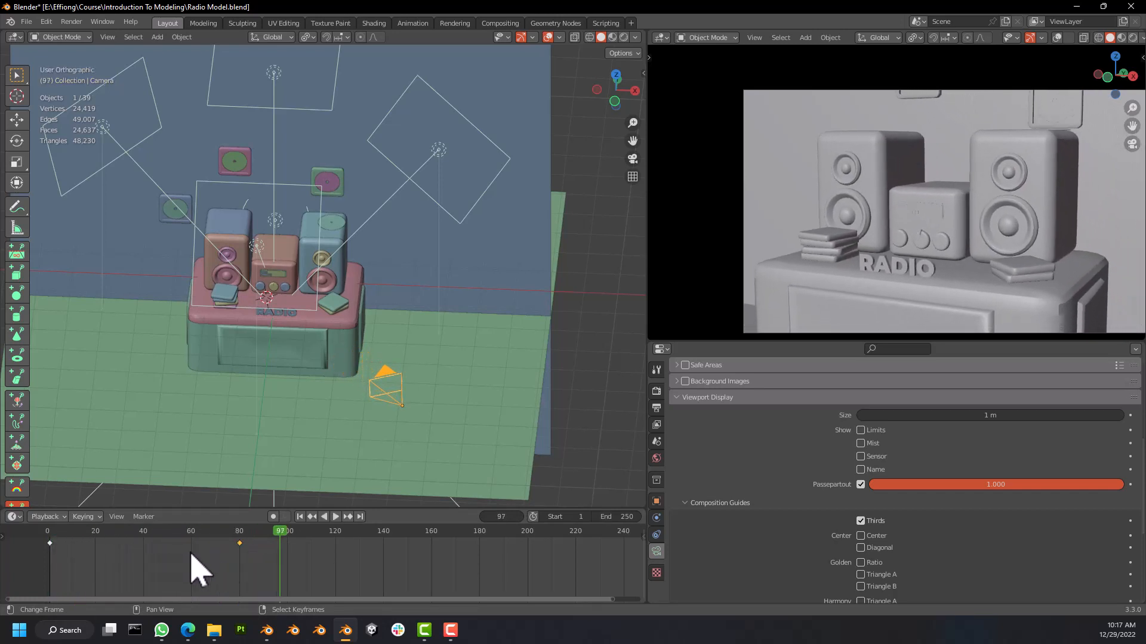
key("space")
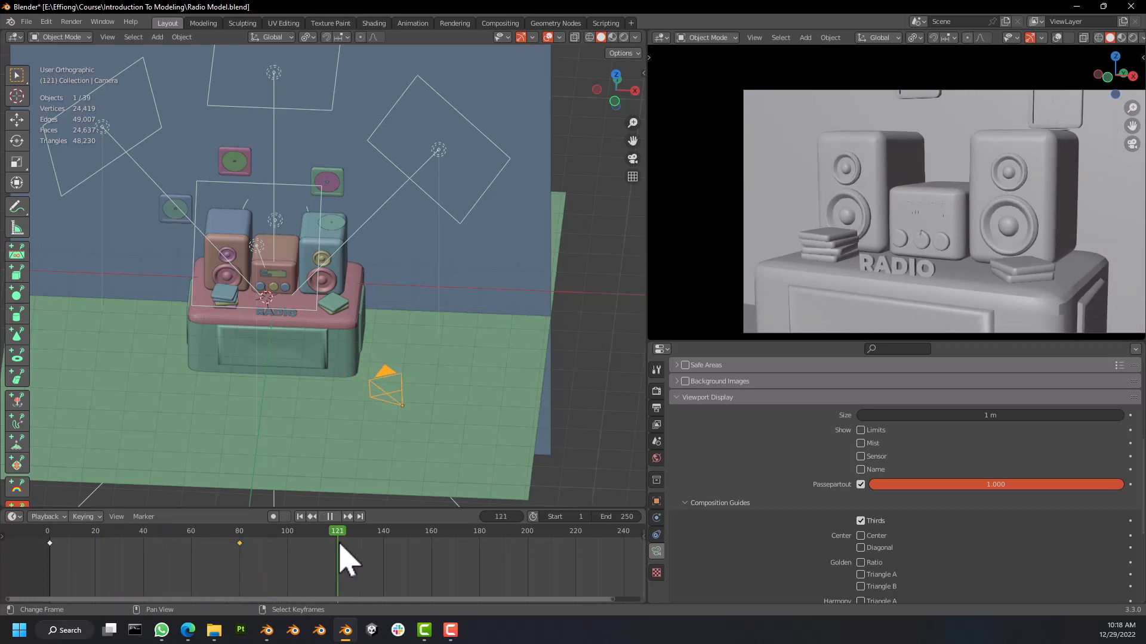
key("space")
Set the animation's end frame to 100.
scroll(399, 566, "up", 2)
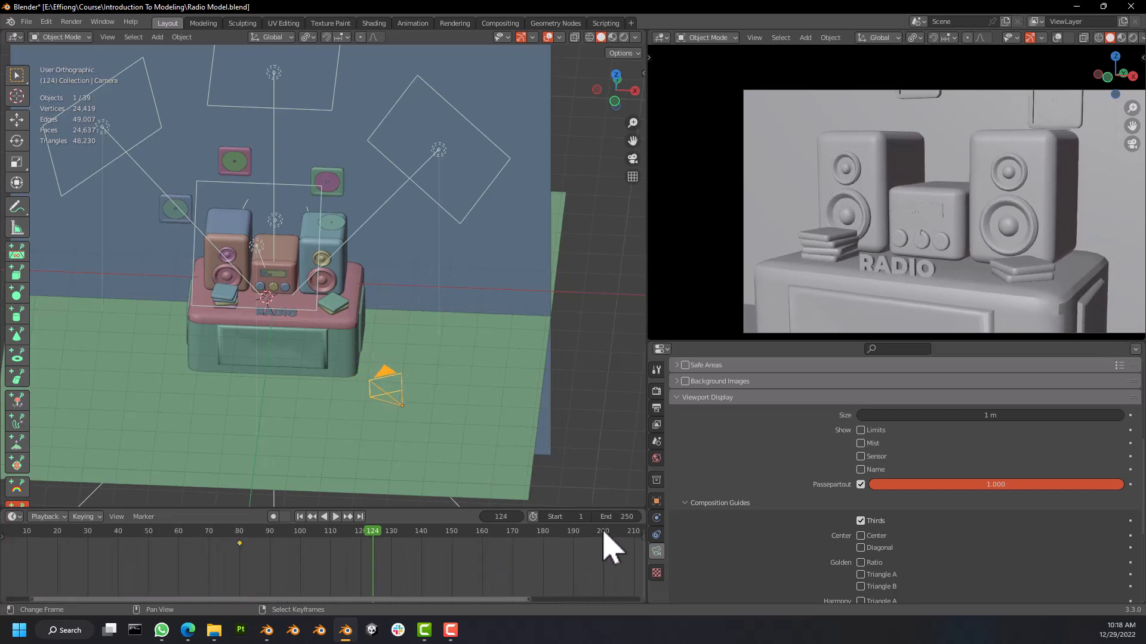
scroll(537, 573, "down", 3)
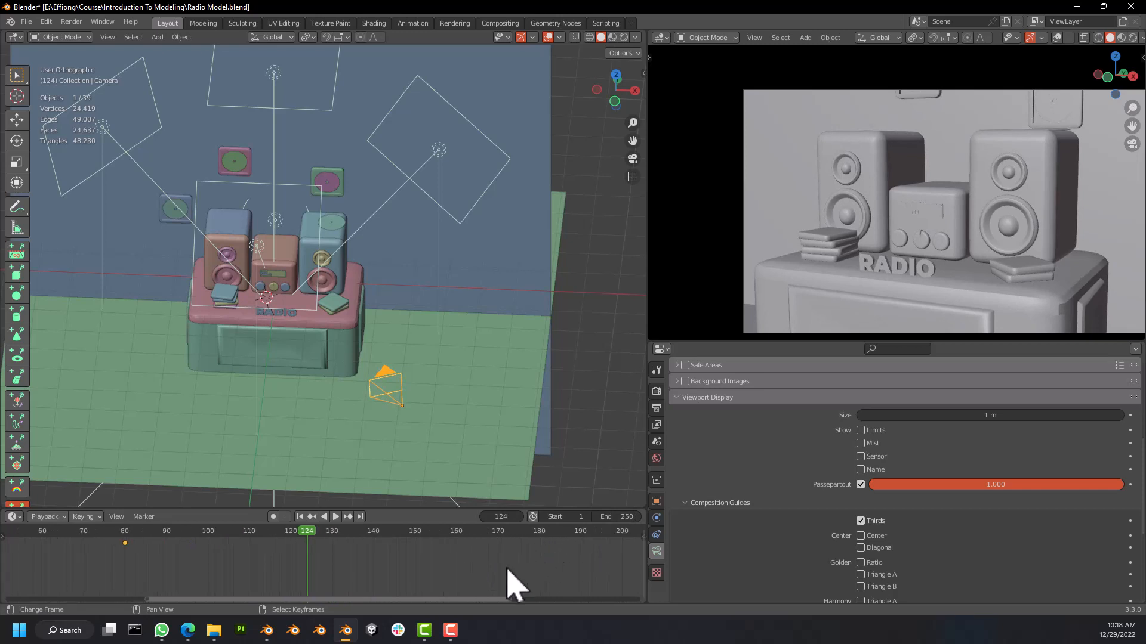
left_click_drag(277, 562, 333, 553)
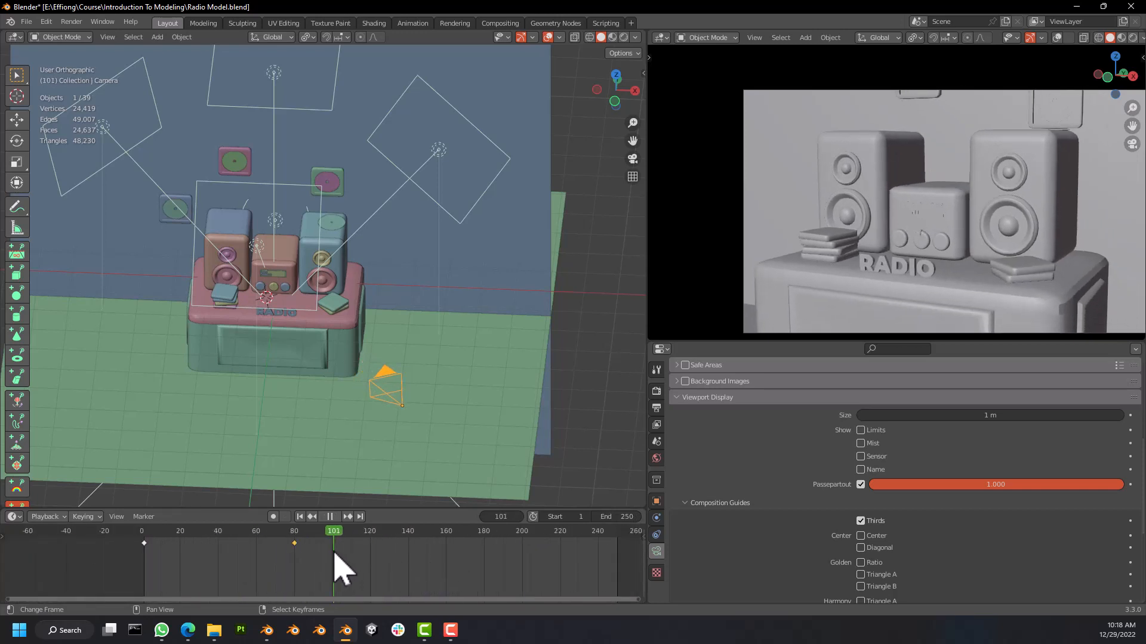
left_click(617, 519)
type("100")
key("Return")
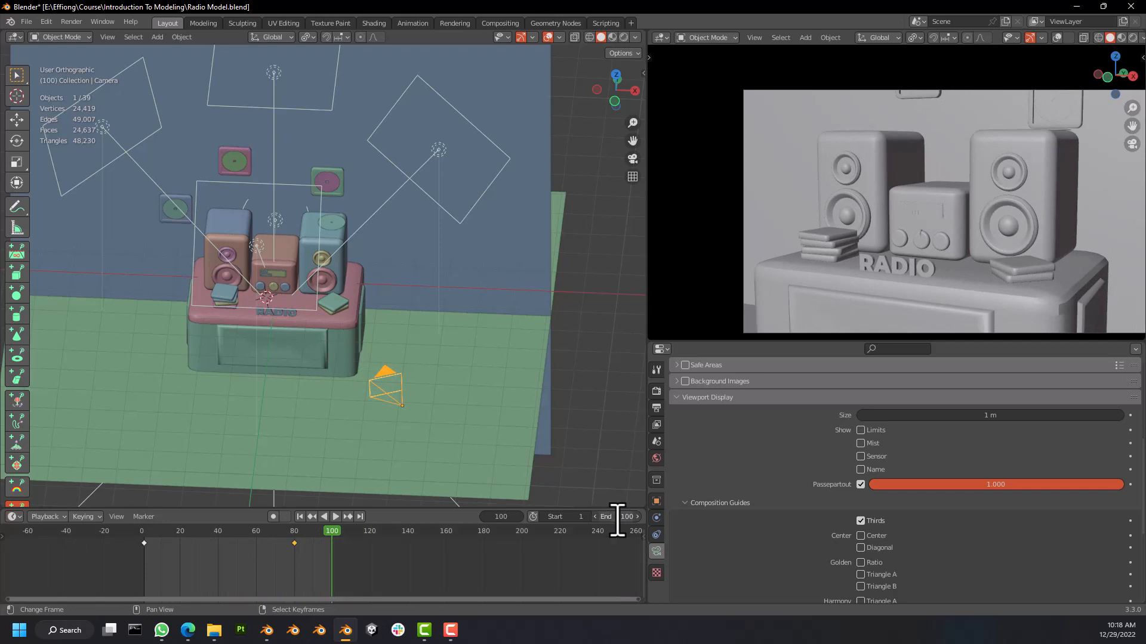
Play the shortened animation in the camera view and scrub through its frames to review the camera move.
left_click(336, 517)
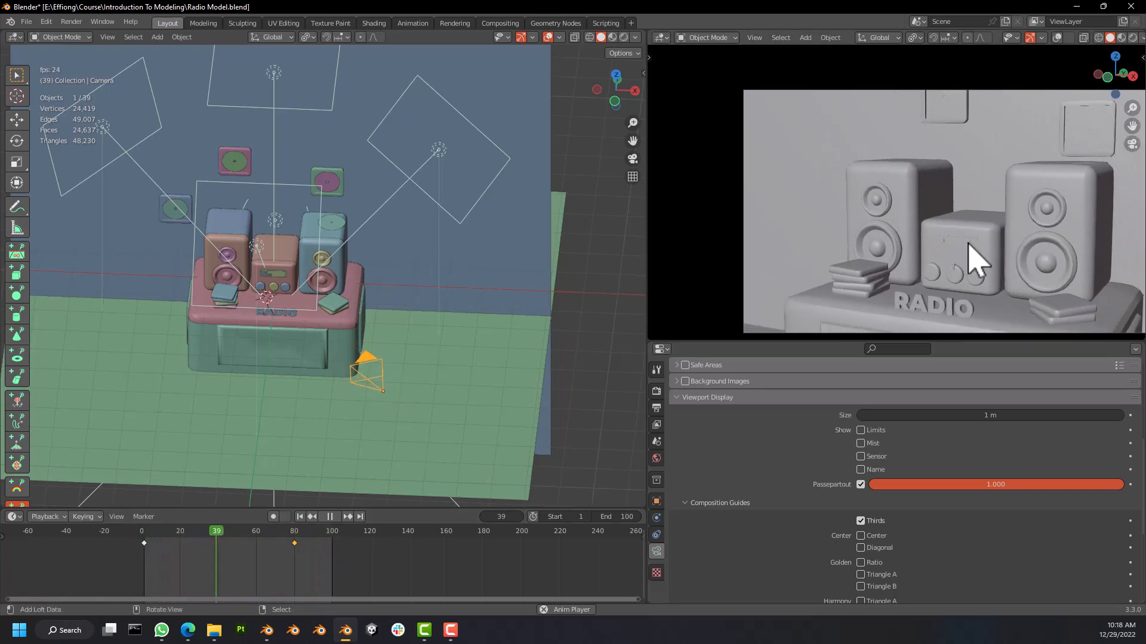
key("Escape")
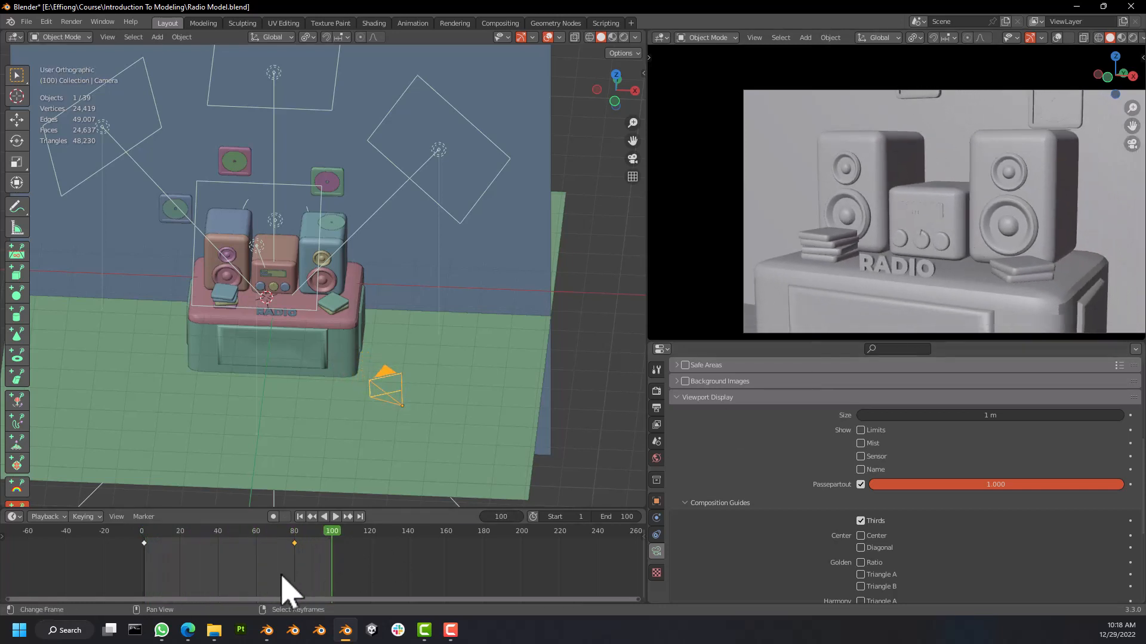
left_click_drag(161, 564, 347, 562)
Select the pale cyan 1500 W area light and examine how the lights are arranged around the radio scene.
middle_click_drag(314, 274, 297, 257)
left_click(294, 248)
middle_click_drag(430, 210, 417, 233, "shift")
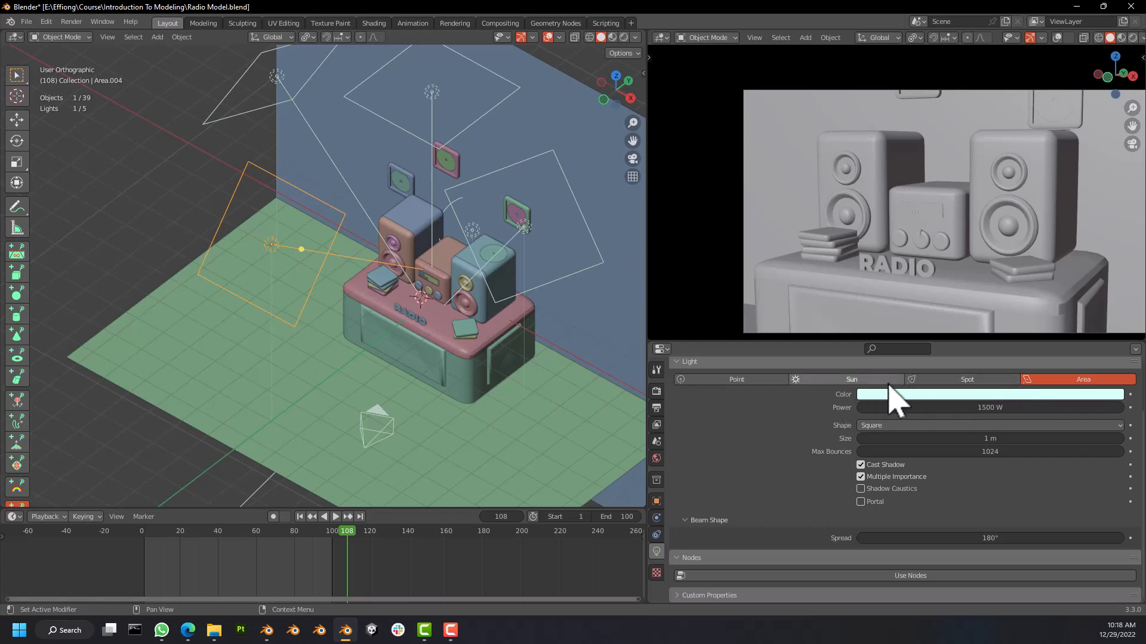
middle_click_drag(396, 218, 352, 248)
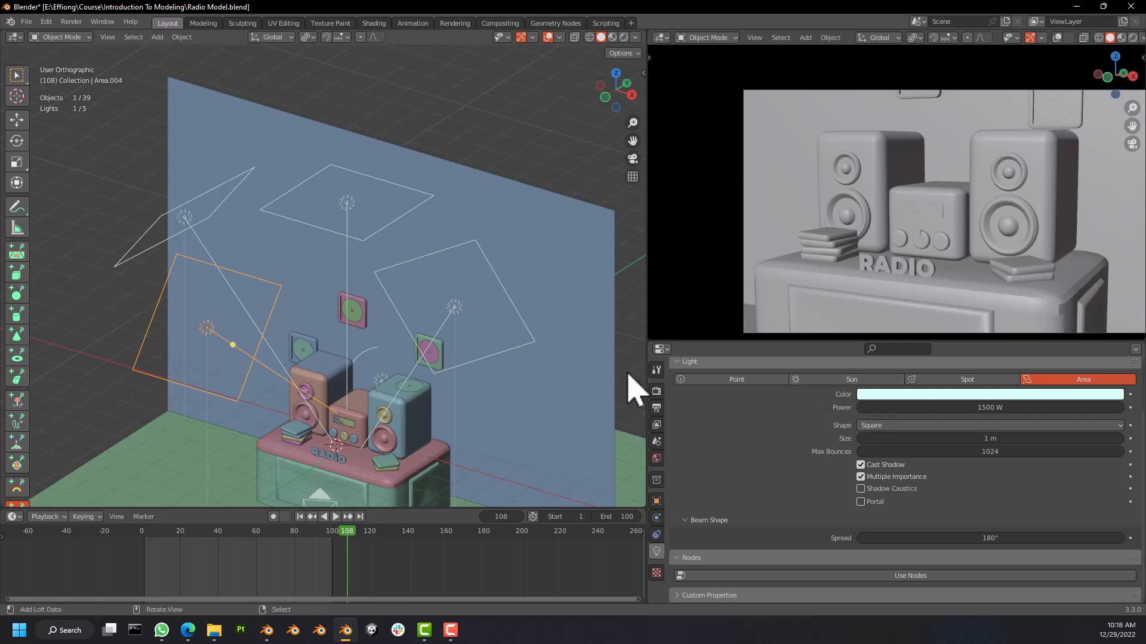
middle_click_drag(410, 318, 471, 312)
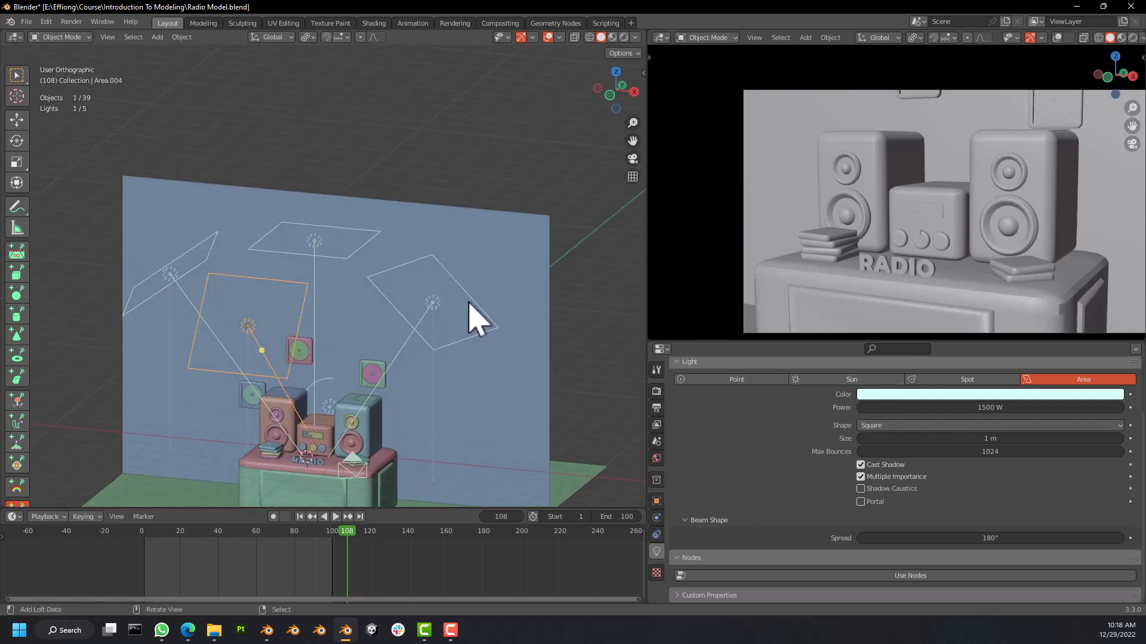
Move the 200 W point light about 0.65 m forward over the radio and raise it about 0.34 m along Z.
left_click(331, 407)
key("KP_7")
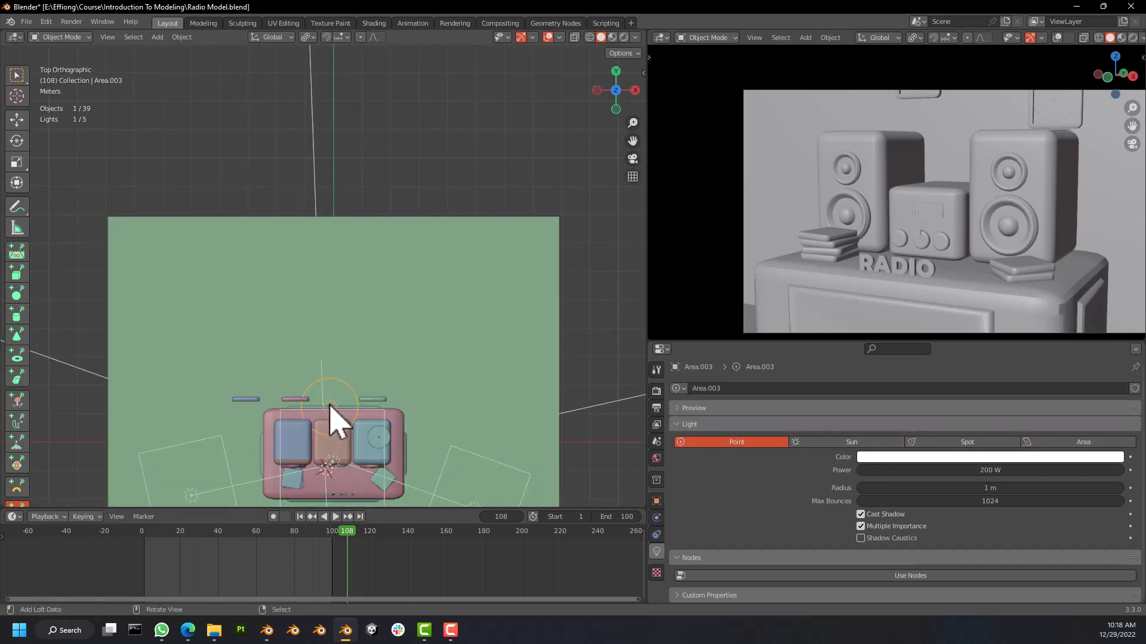
key("g")
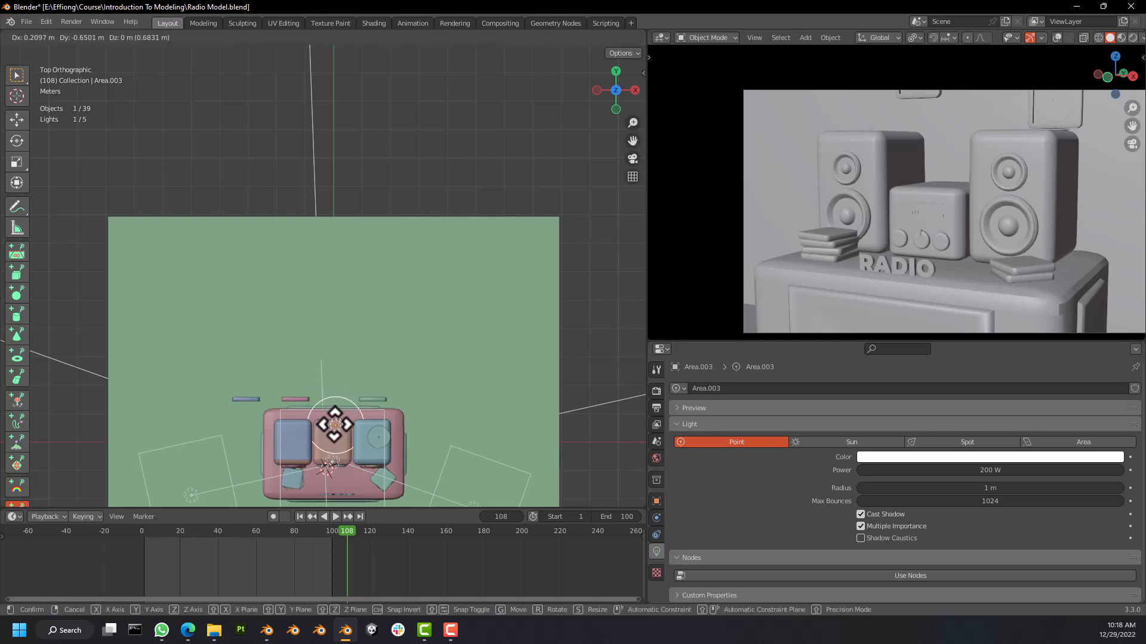
left_click(333, 429)
middle_click_drag(336, 446, 348, 403)
key("g")
key("z")
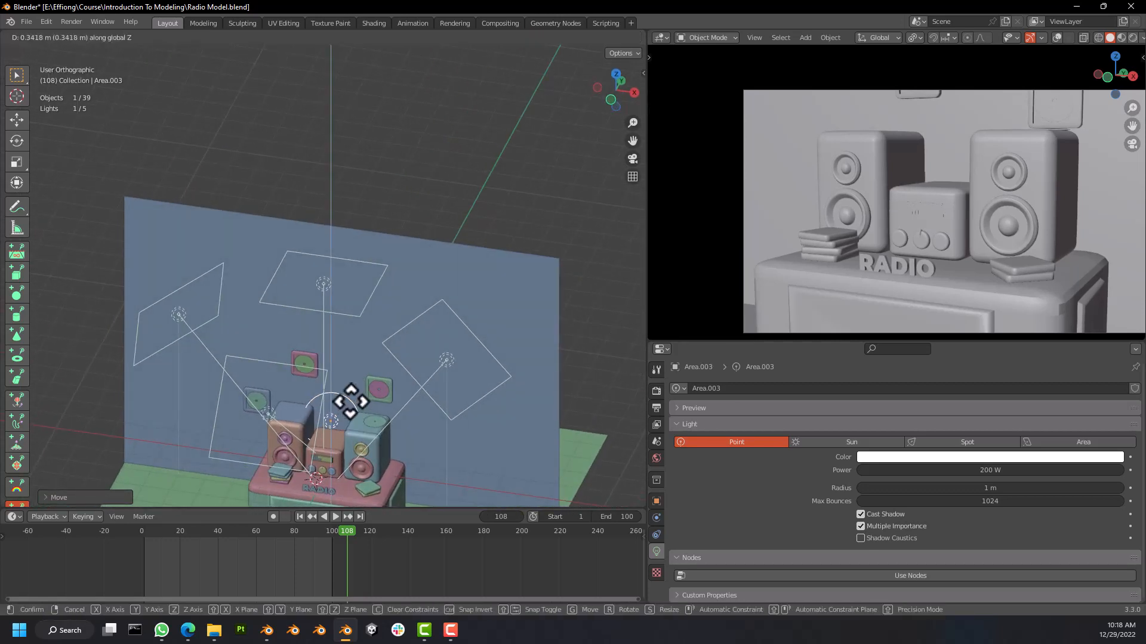
left_click(351, 401)
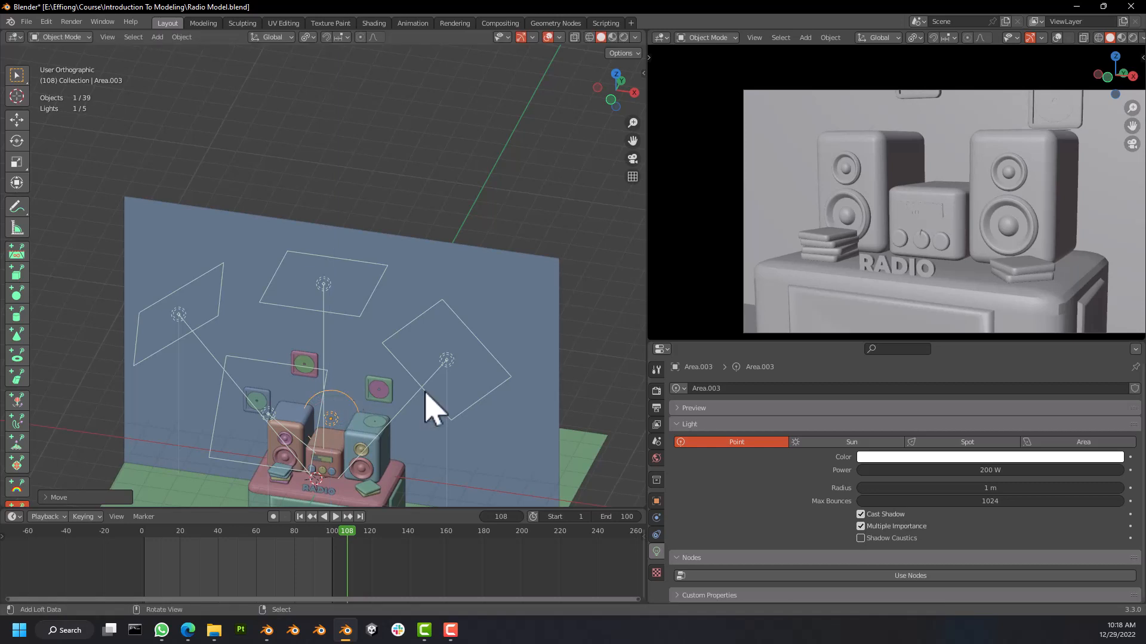
Switch the camera view to rendered shading and examine the lighting on the radio and speakers.
left_click(1133, 38)
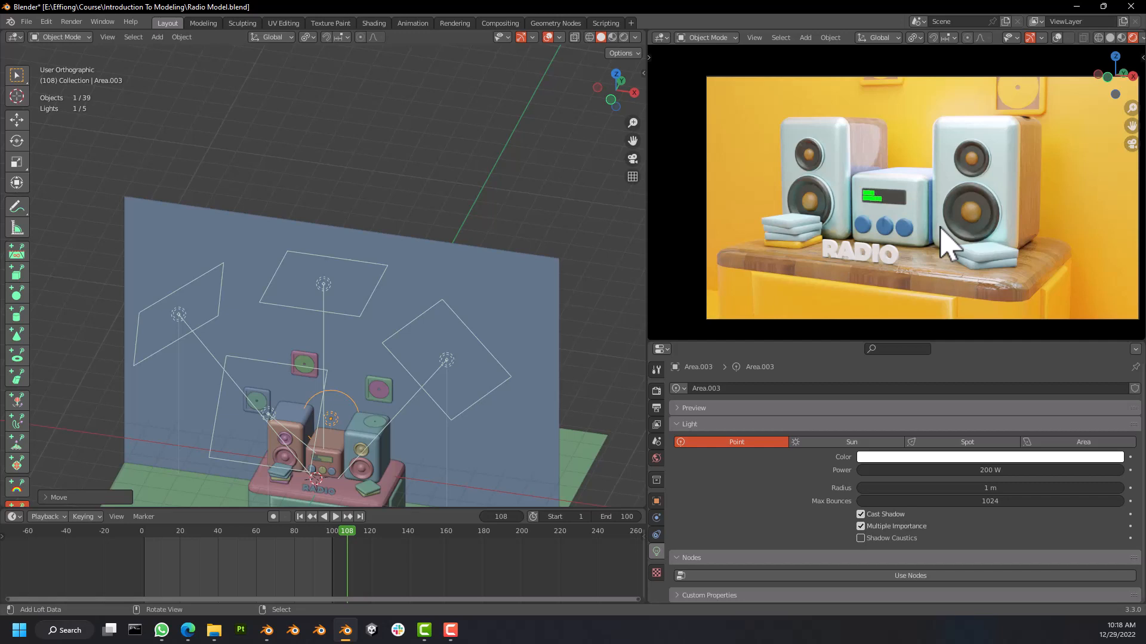
middle_click_drag(947, 221, 946, 236, "shift")
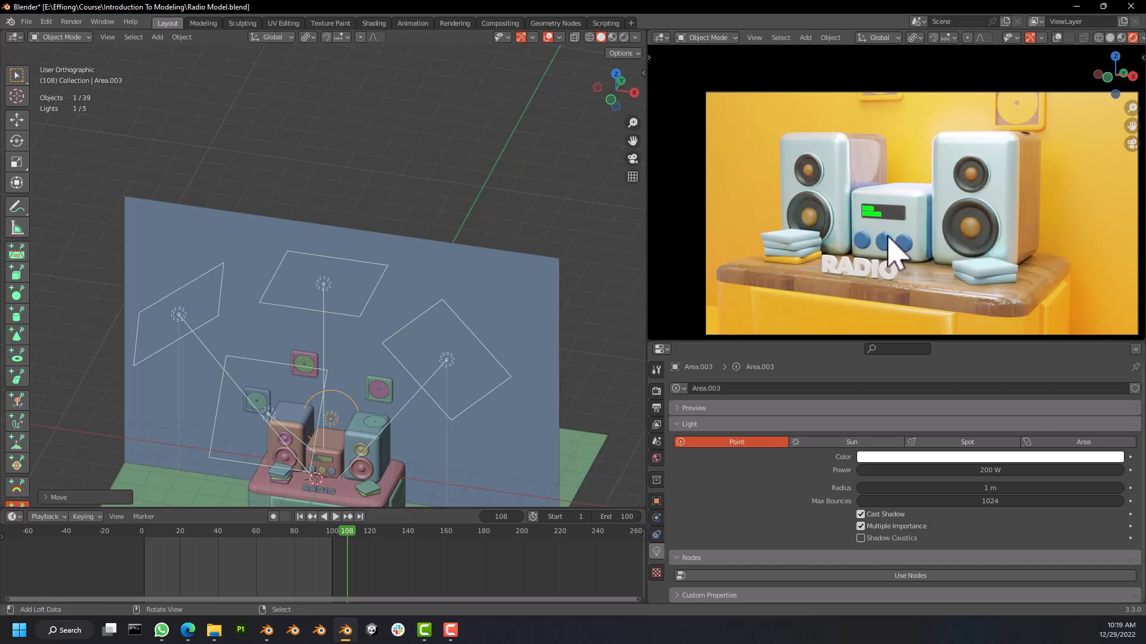
mouse_move(897, 234)
middle_mouse_down("shift")
mouse_move(914, 246)
mouse_move(888, 223)
middle_mouse_up("shift")
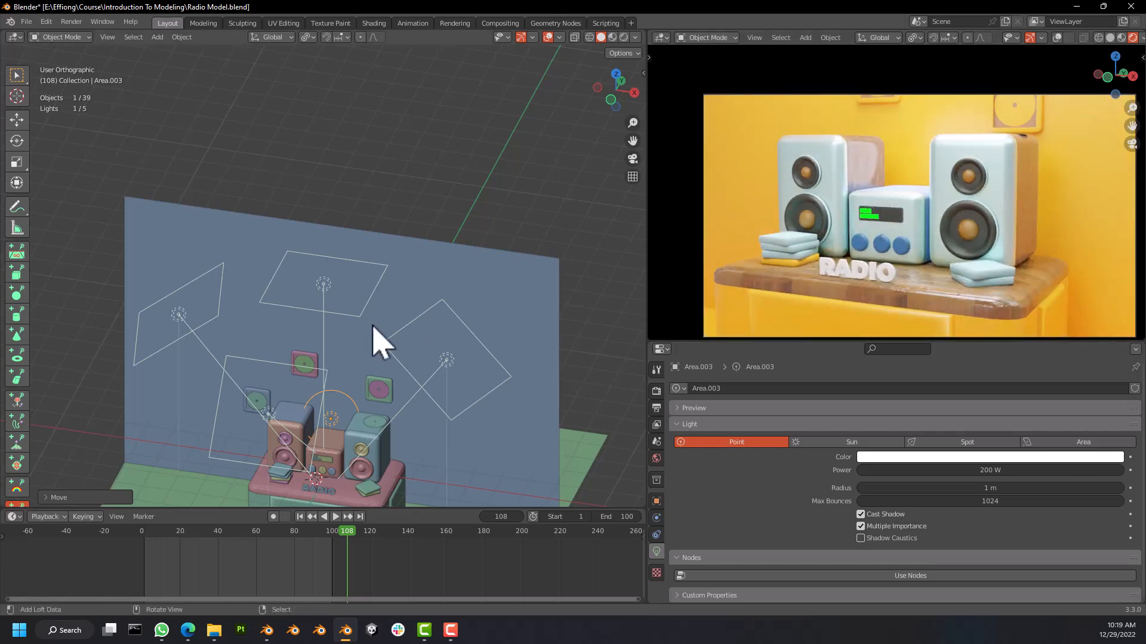
Raise the point light slightly along Z and check its effect in the rendered camera view.
key("g")
key("z")
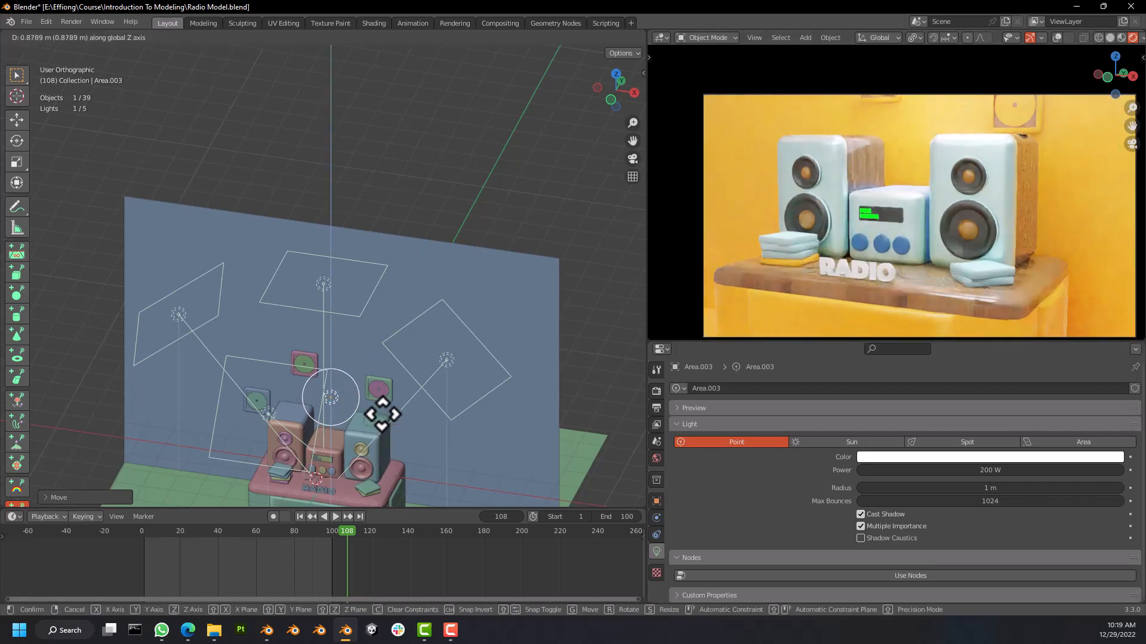
left_click(366, 429)
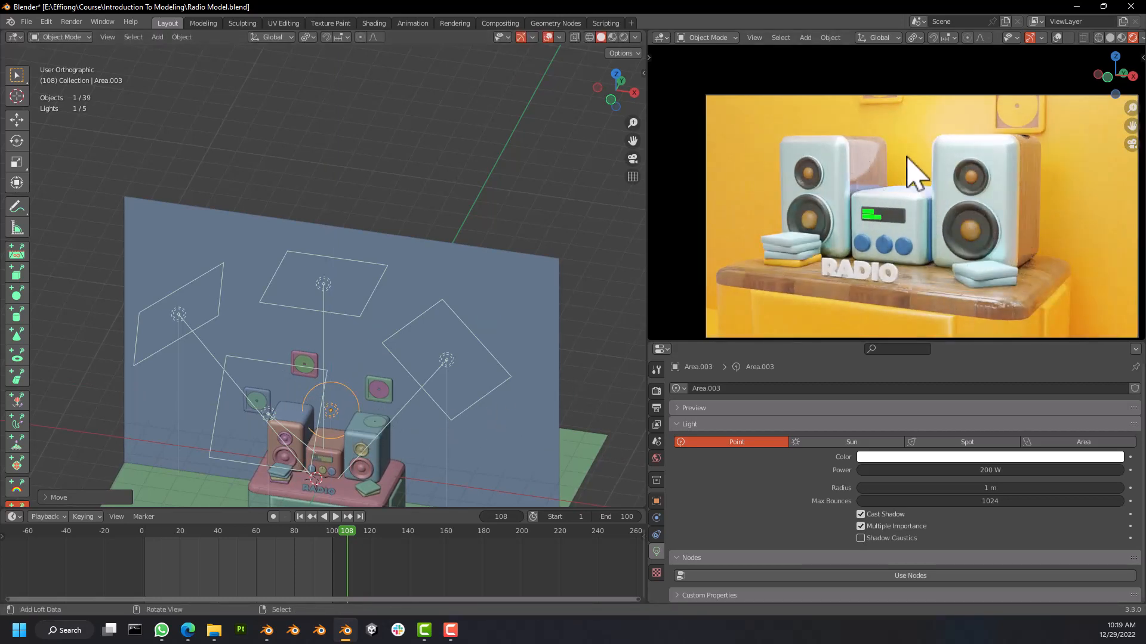
scroll(949, 215, "down", 1)
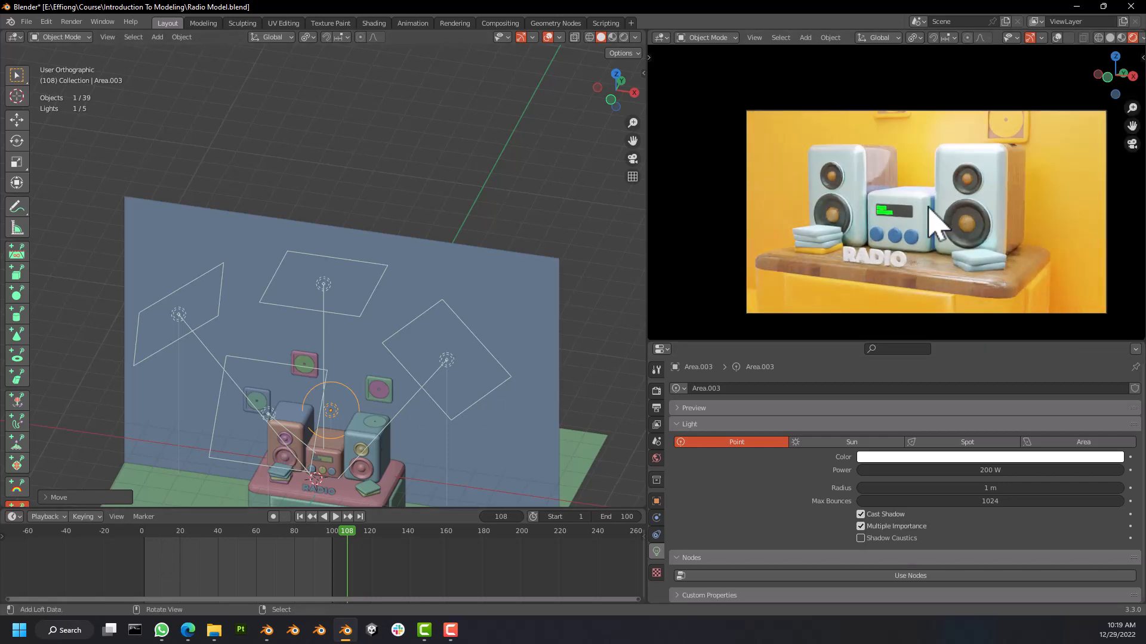
scroll(931, 236, "up", 3)
scroll(916, 238, "down", 3)
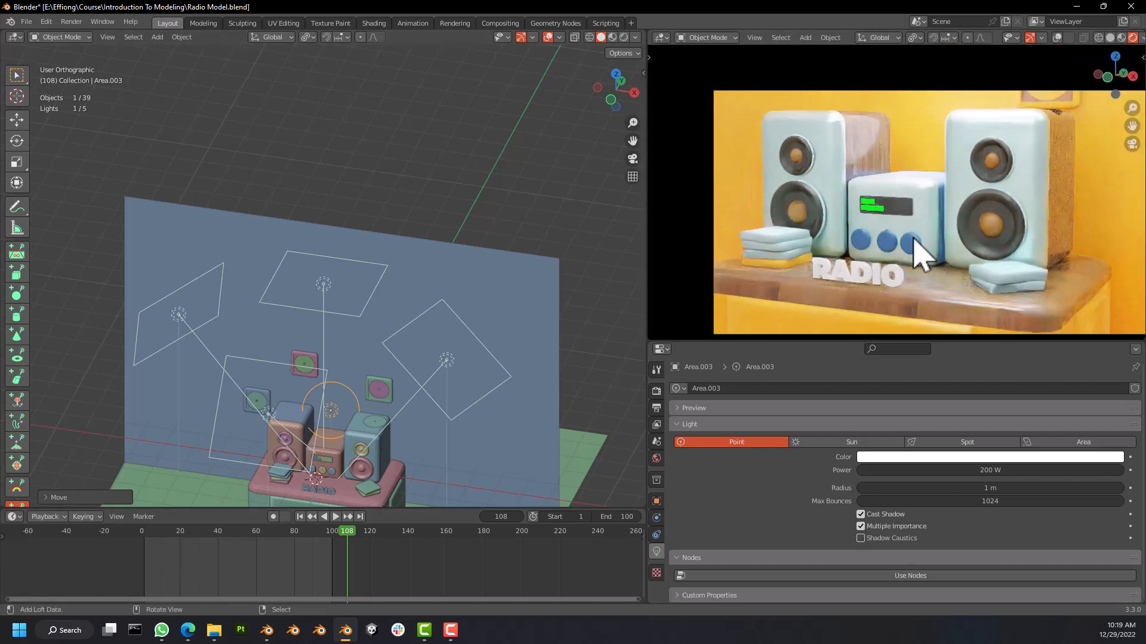
Examine the Cycles noise threshold, maximum samples and denoise options for the viewport and the render.
left_click(657, 392)
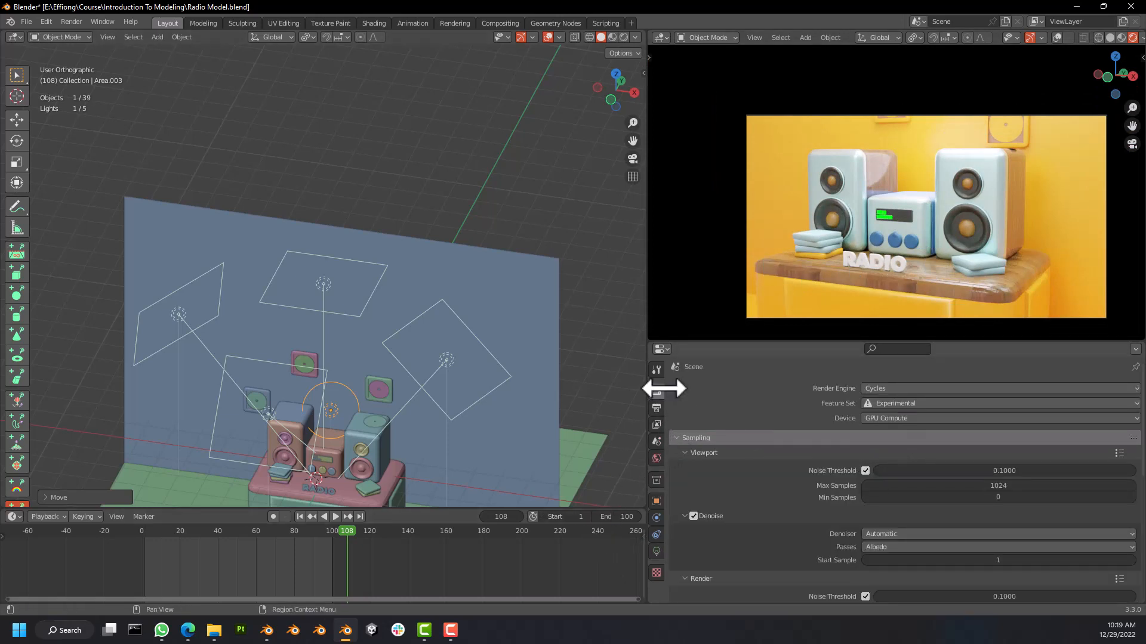
scroll(900, 435, "down", 3)
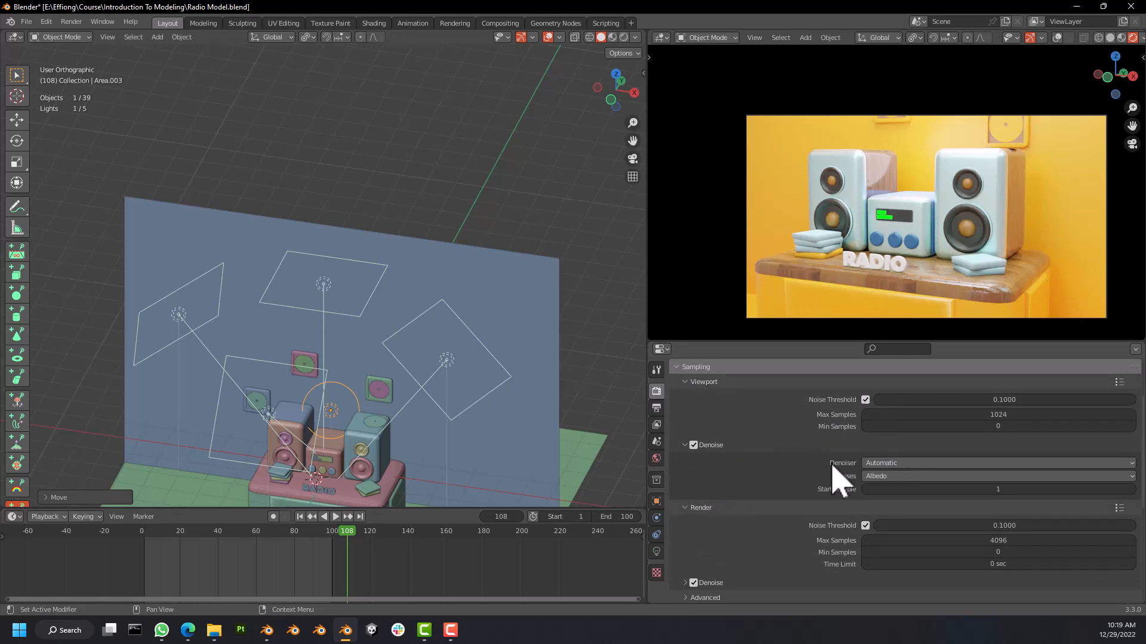
scroll(890, 475, "down", 3)
scroll(1008, 465, "up", 1)
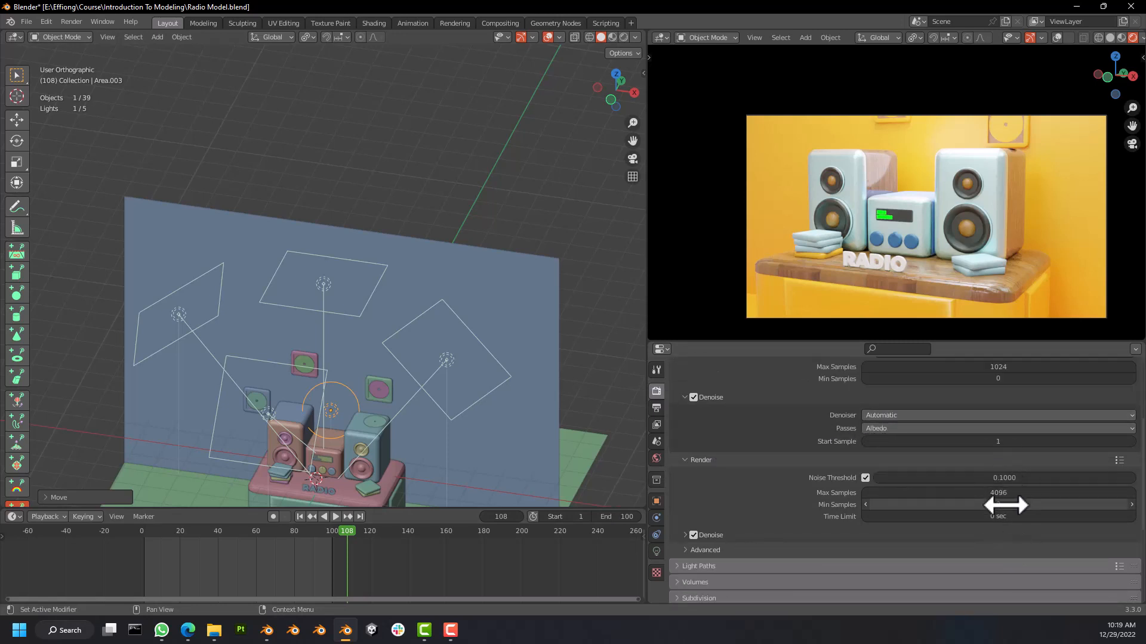
scroll(846, 502, "up", 1)
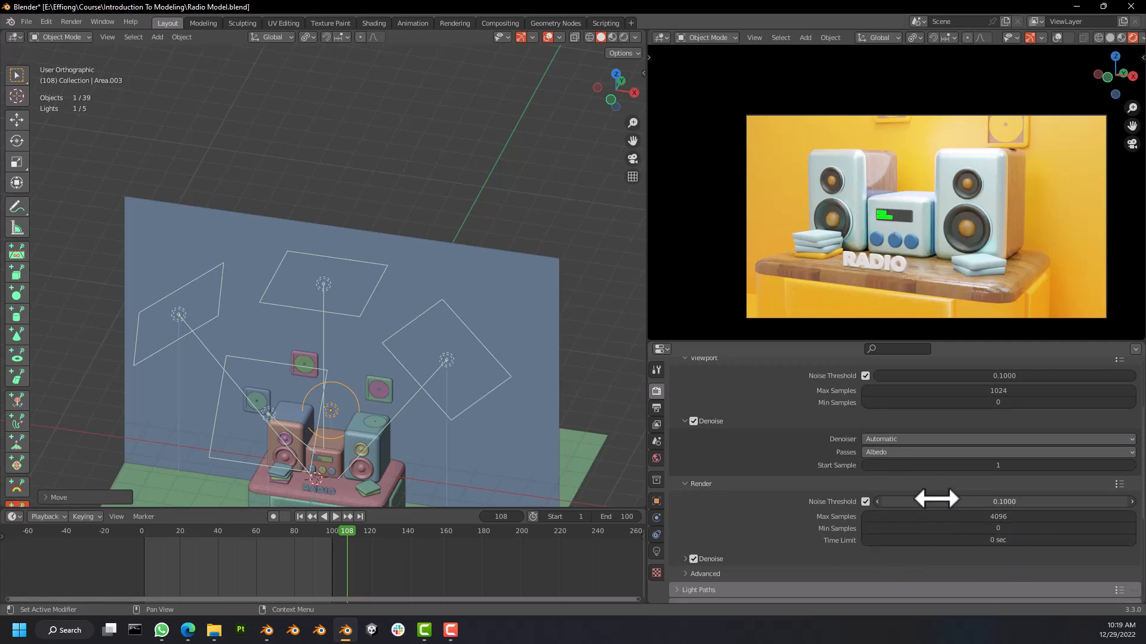
double_click(1000, 518)
key("Return")
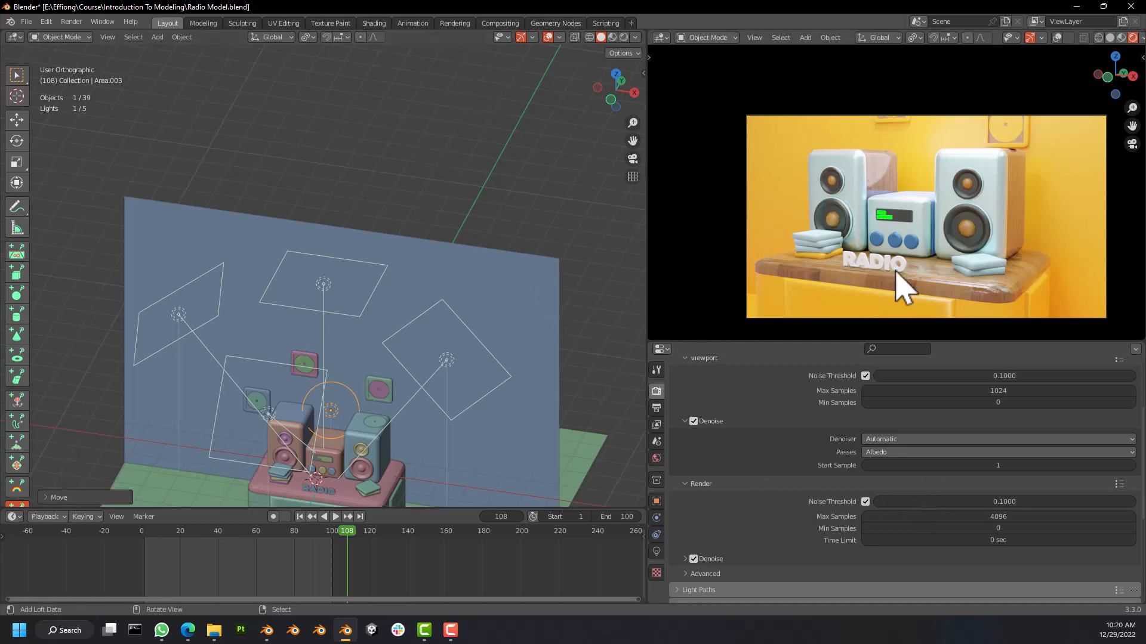
Turn off viewport denoising and inspect the noise on the speakers and radio in the rendered view.
scroll(826, 424, "up", 4)
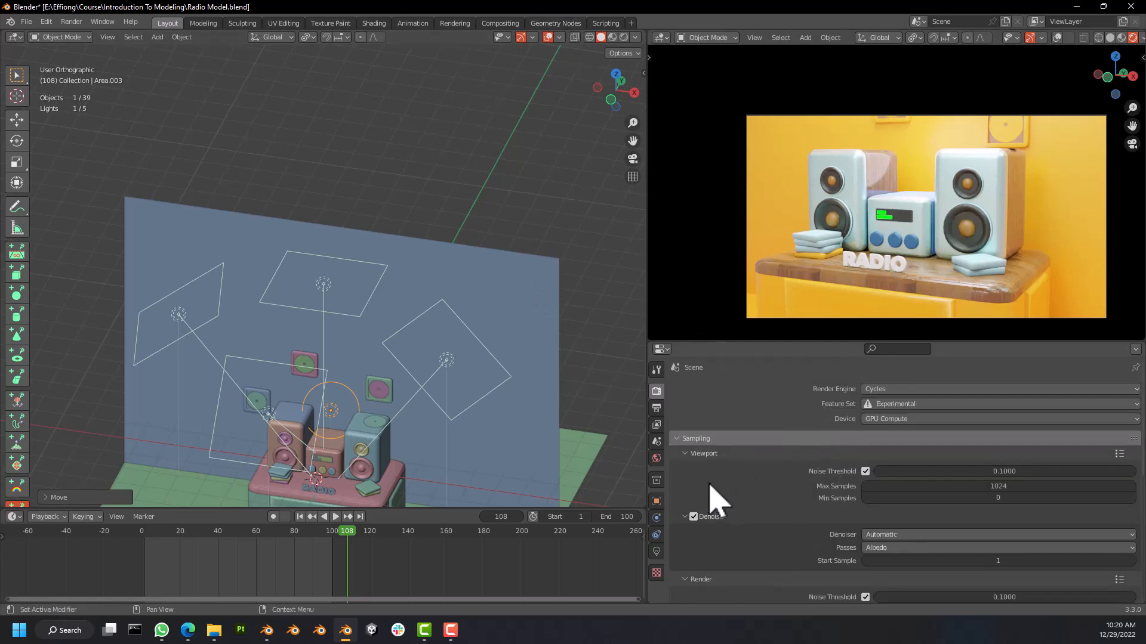
left_click(694, 517)
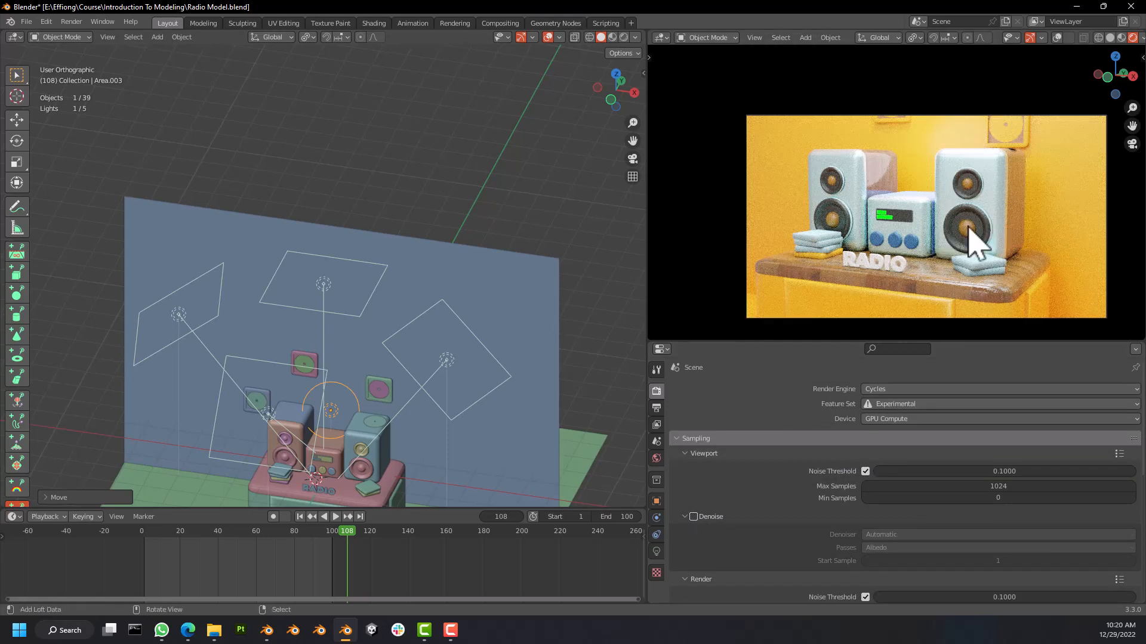
scroll(970, 256, "up", 1)
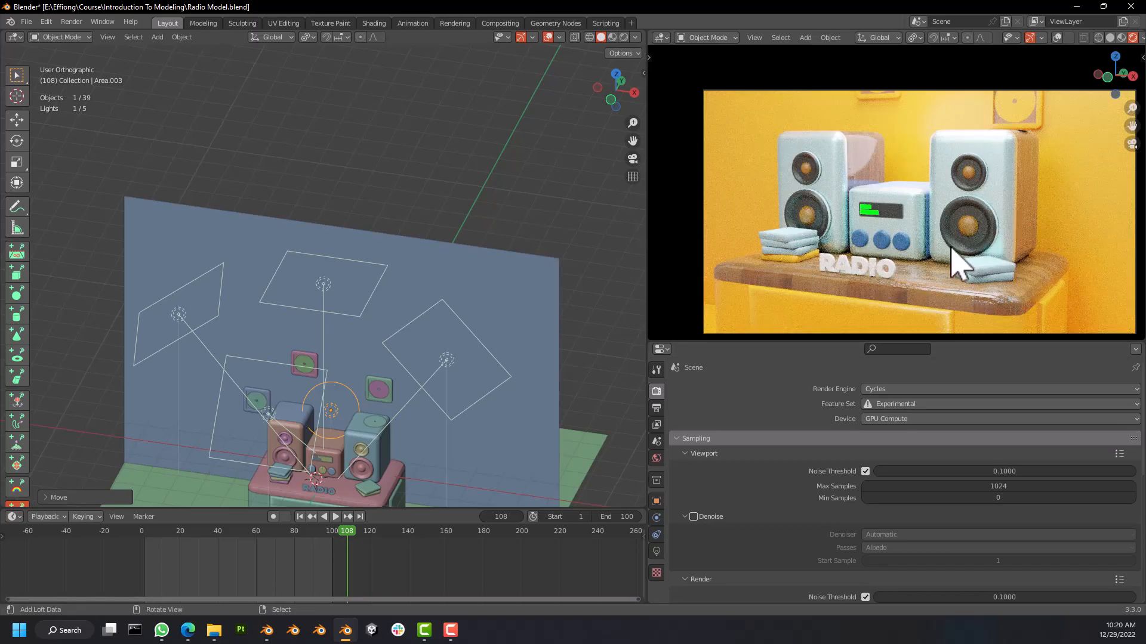
scroll(959, 256, "up", 1)
scroll(959, 256, "down", 2)
scroll(955, 260, "up", 5)
scroll(955, 262, "down", 5)
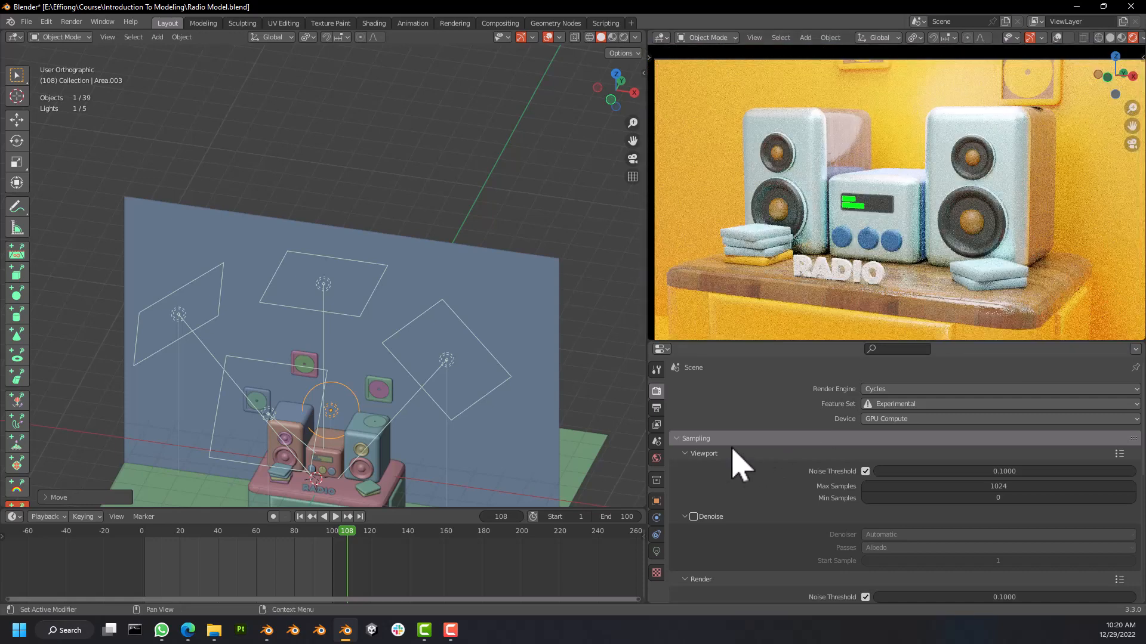
Compare the rendered view with viewport denoising on and off again, ending in the camera view.
left_click(694, 517)
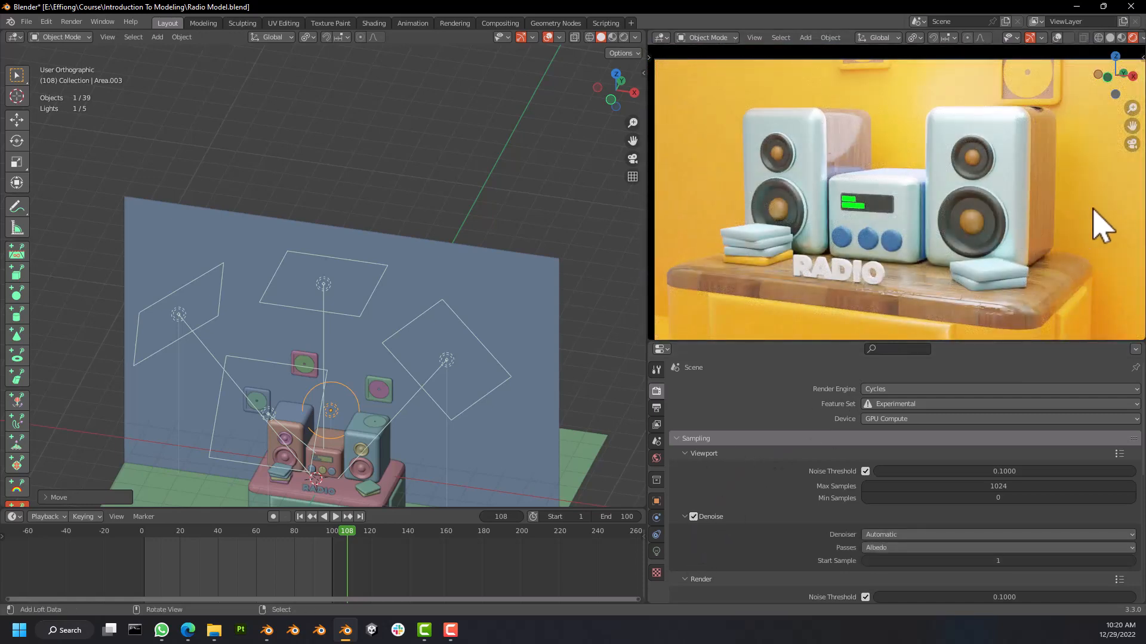
left_click(694, 517)
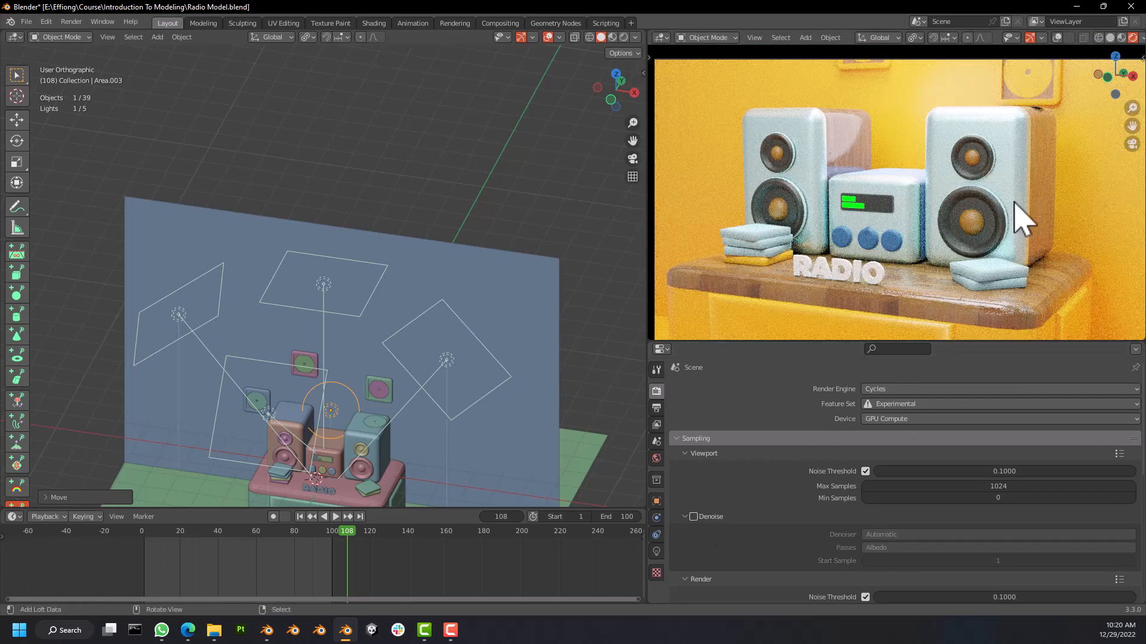
scroll(1030, 205, "down", 2)
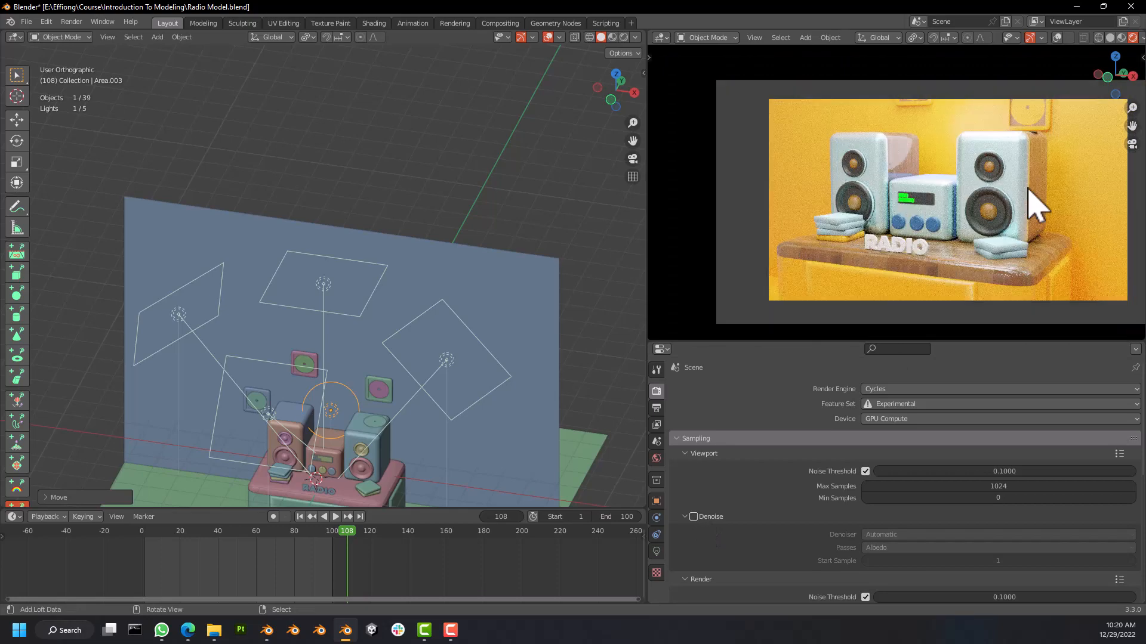
middle_click_drag(1032, 253, 1023, 241)
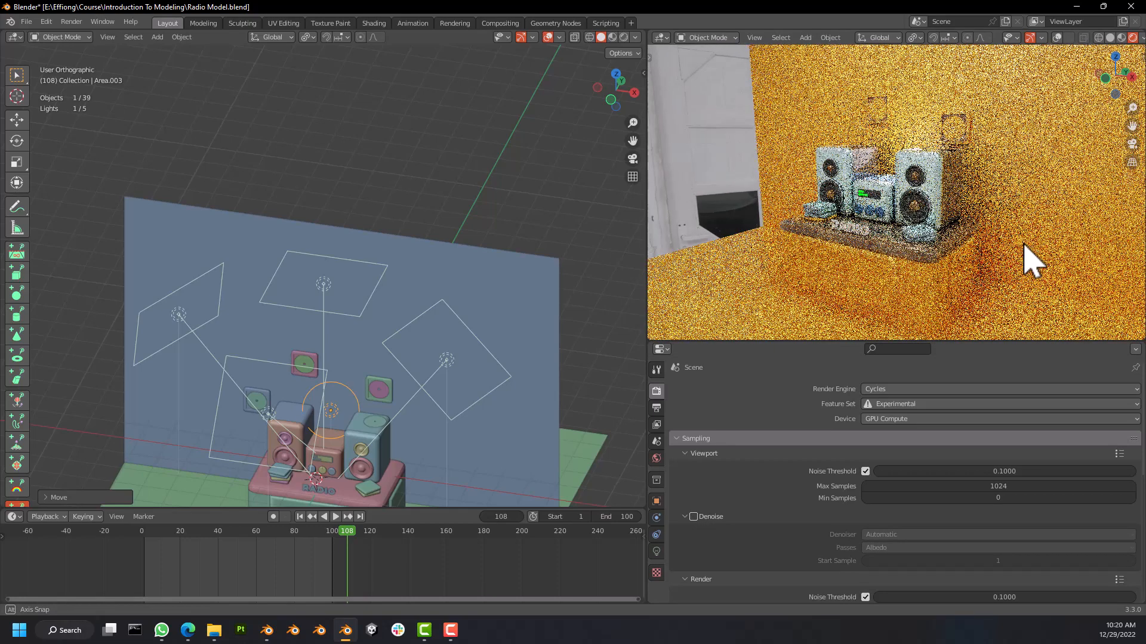
key("KP_0")
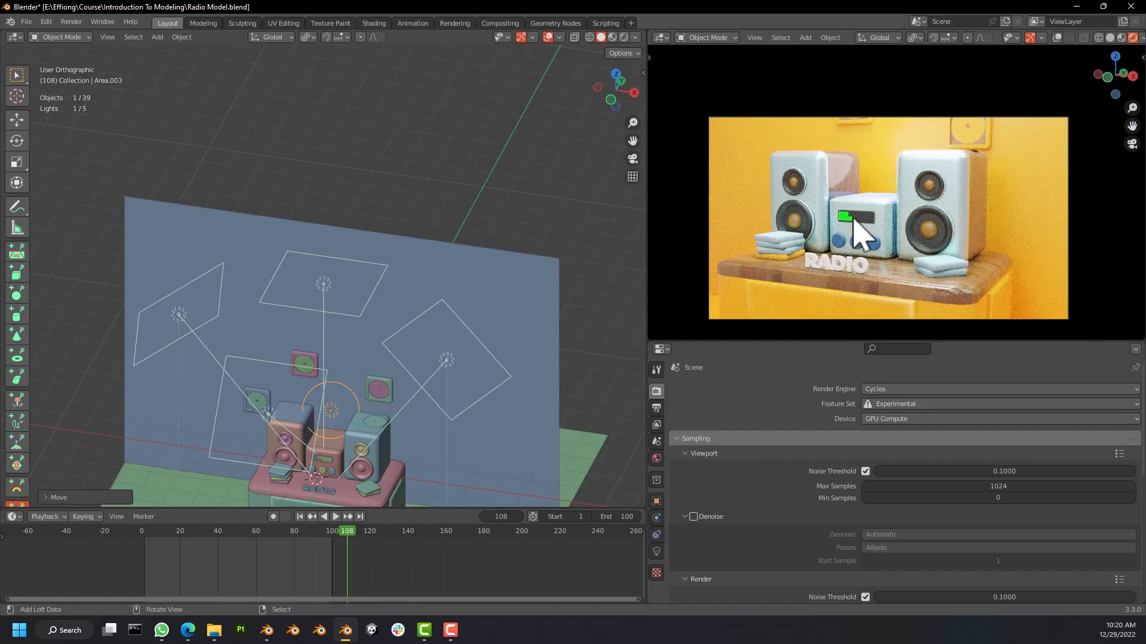
Enable compositing nodes in the Compositing workspace and spread the Render Layers and Composite nodes apart.
left_click(500, 22)
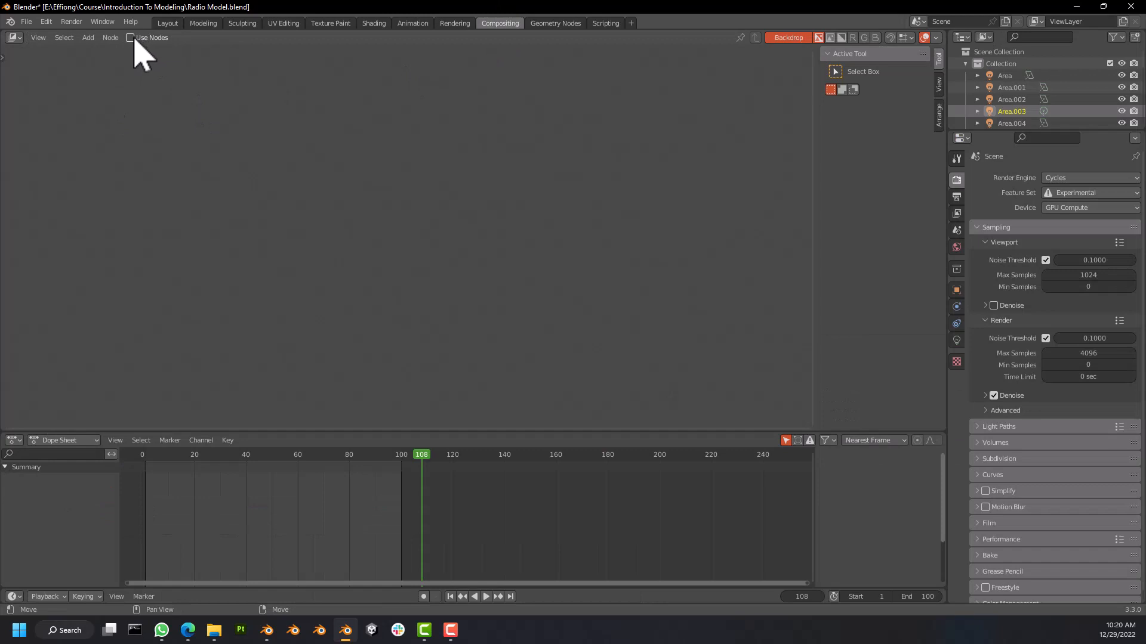
left_click(131, 37)
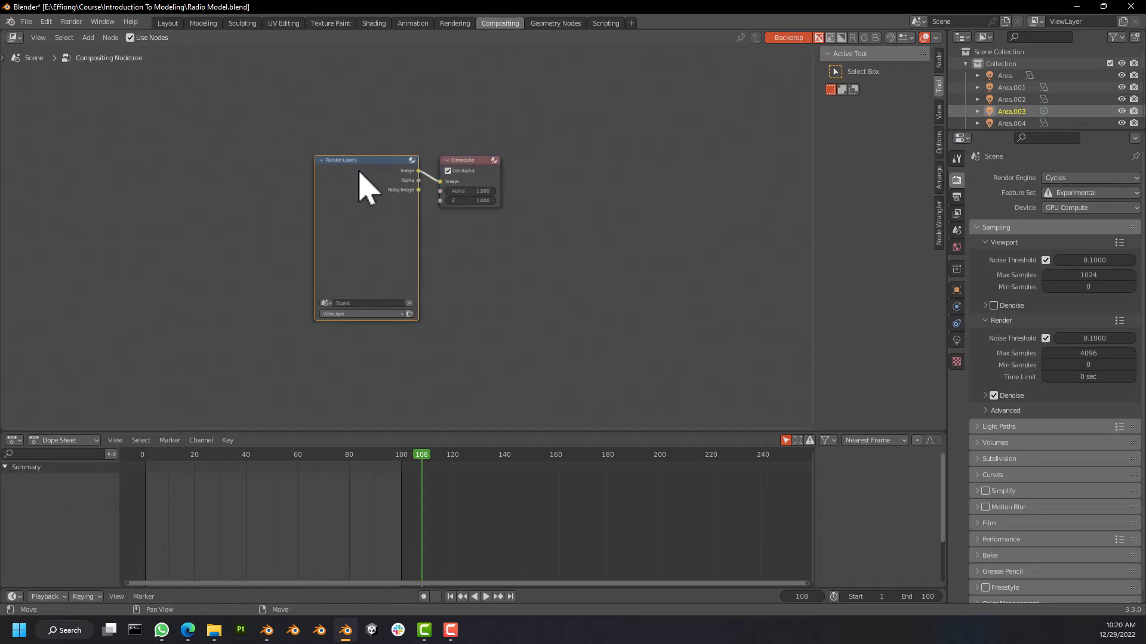
left_click_drag(359, 173, 144, 157)
left_click_drag(494, 160, 612, 126)
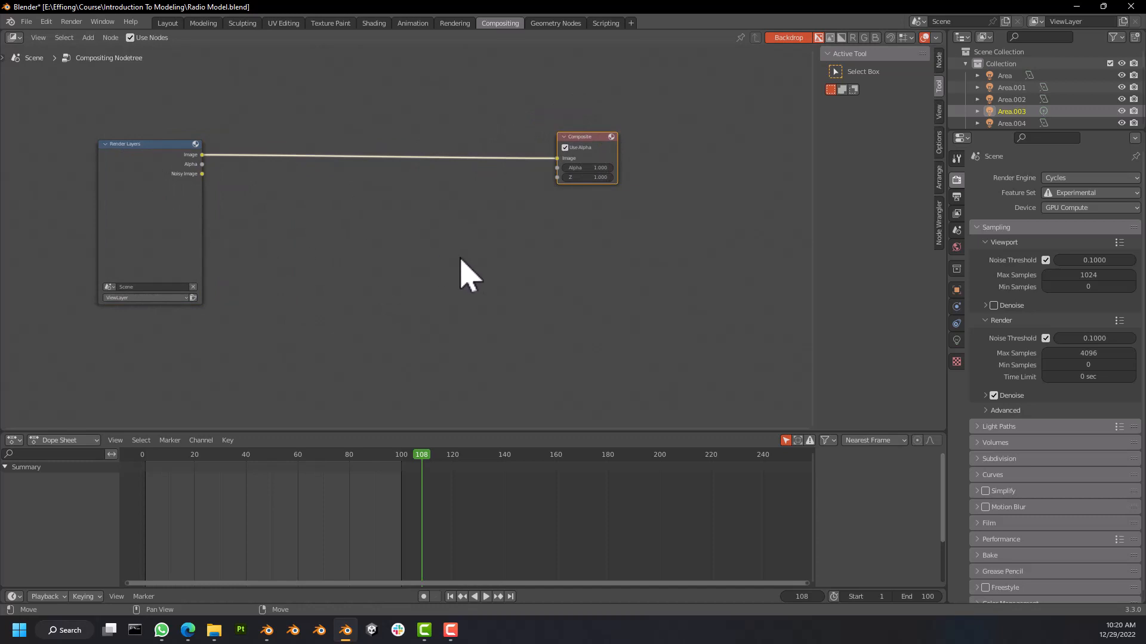
Enable the Denoising Data pass for the view layer and add a Viewer node below the Composite node.
left_click(957, 215)
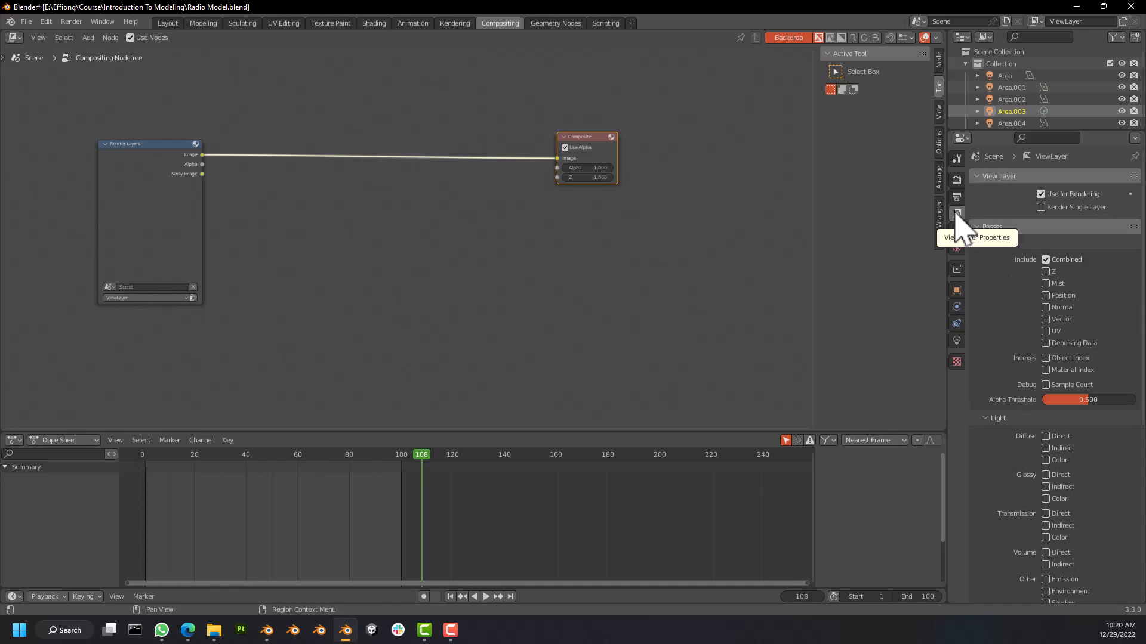
left_click(1045, 343)
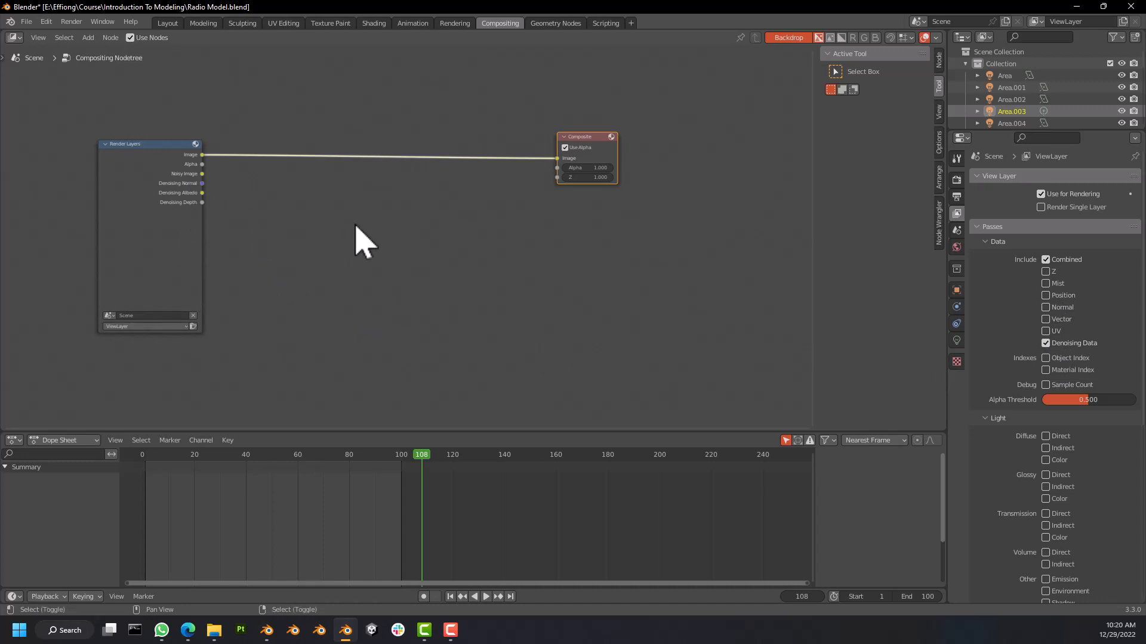
key("shift+a")
left_click(357, 225)
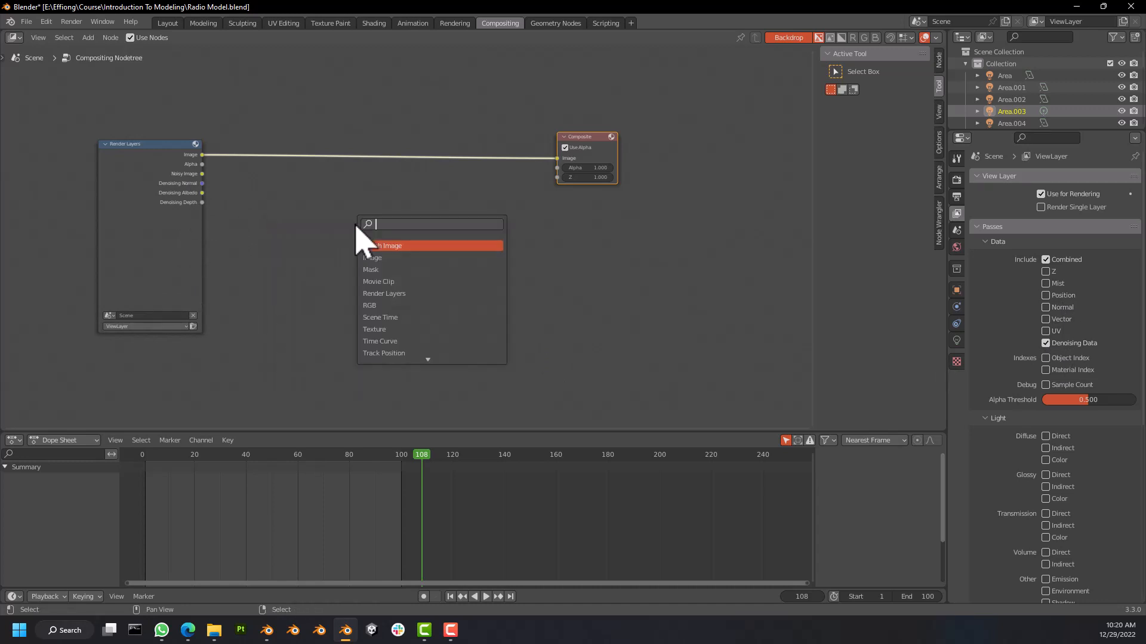
type("vi")
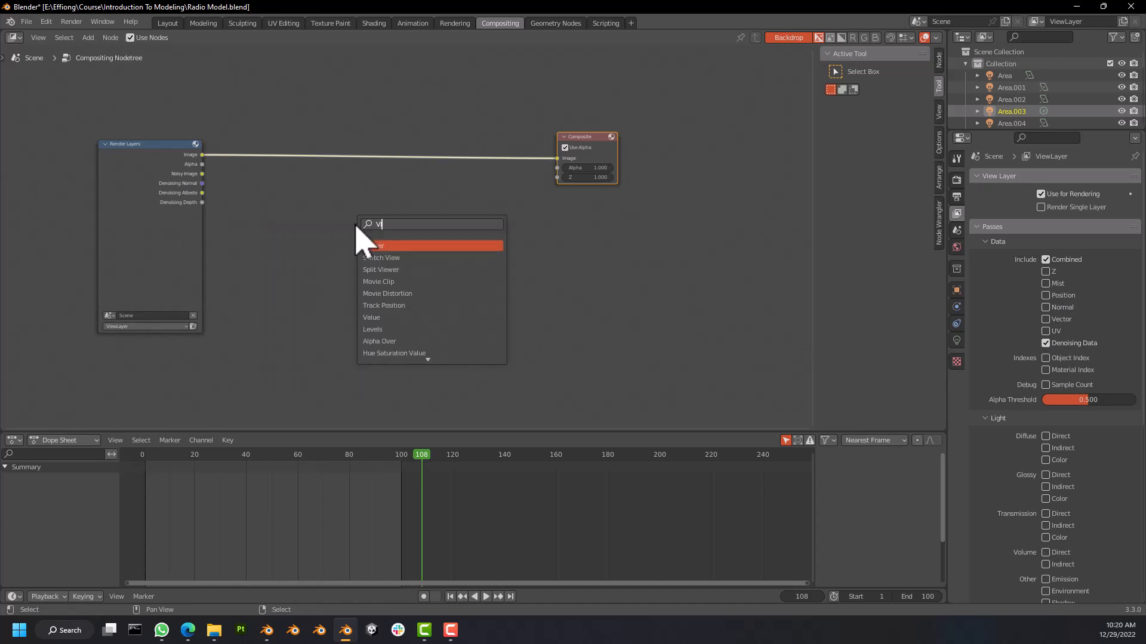
key("Return")
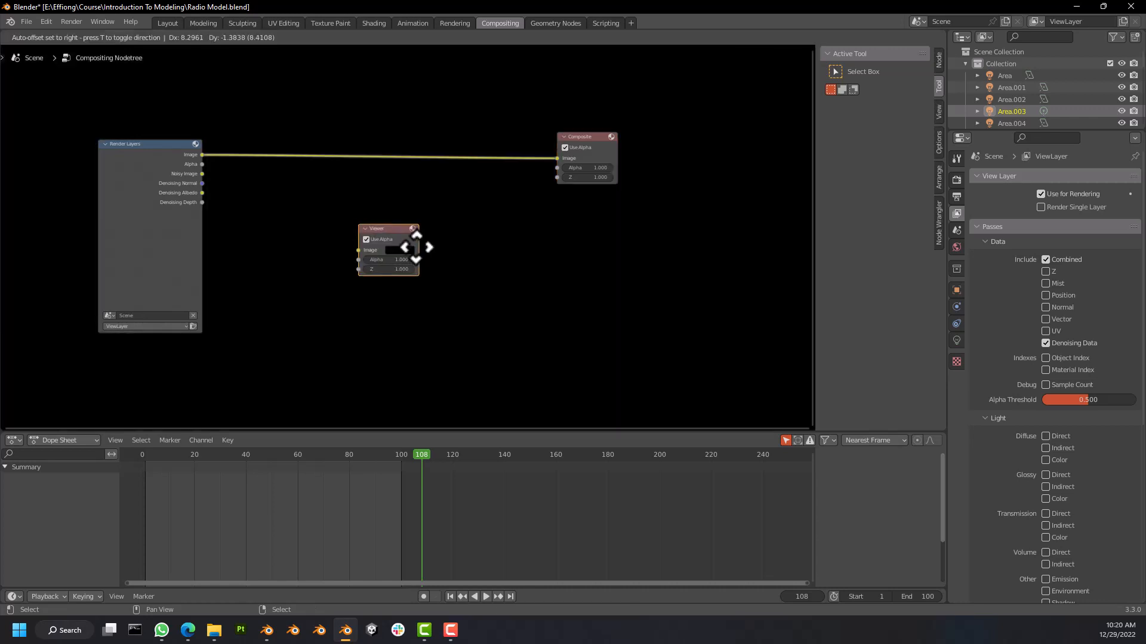
Add a Denoise node between the Render Layers node and the output nodes.
key("shift+a")
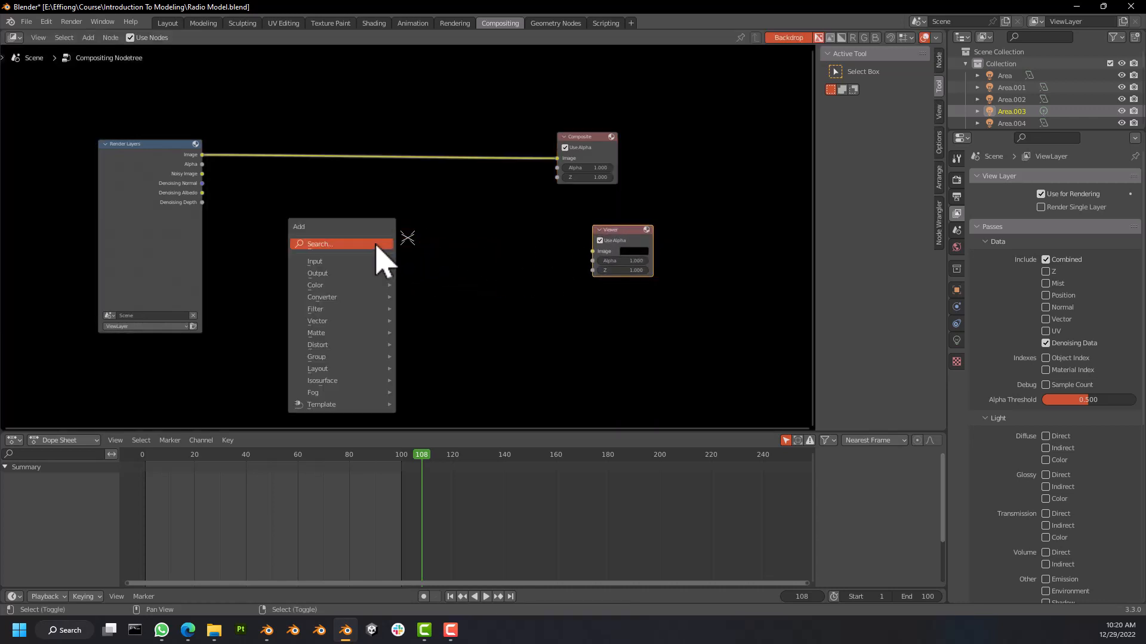
left_click(376, 244)
type("DE")
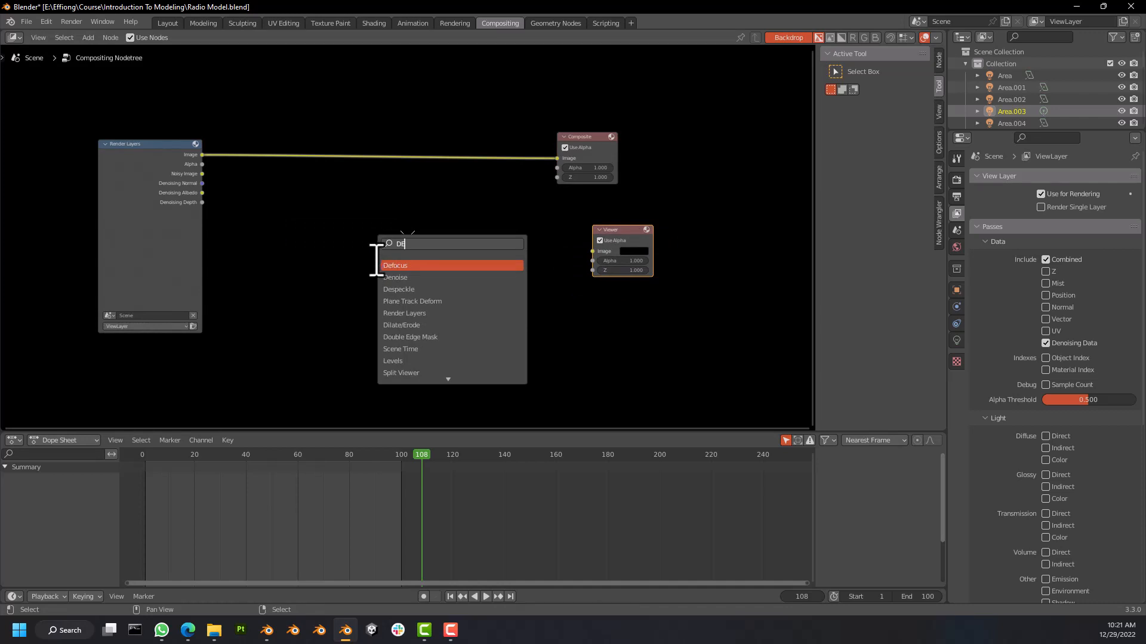
left_click(416, 277)
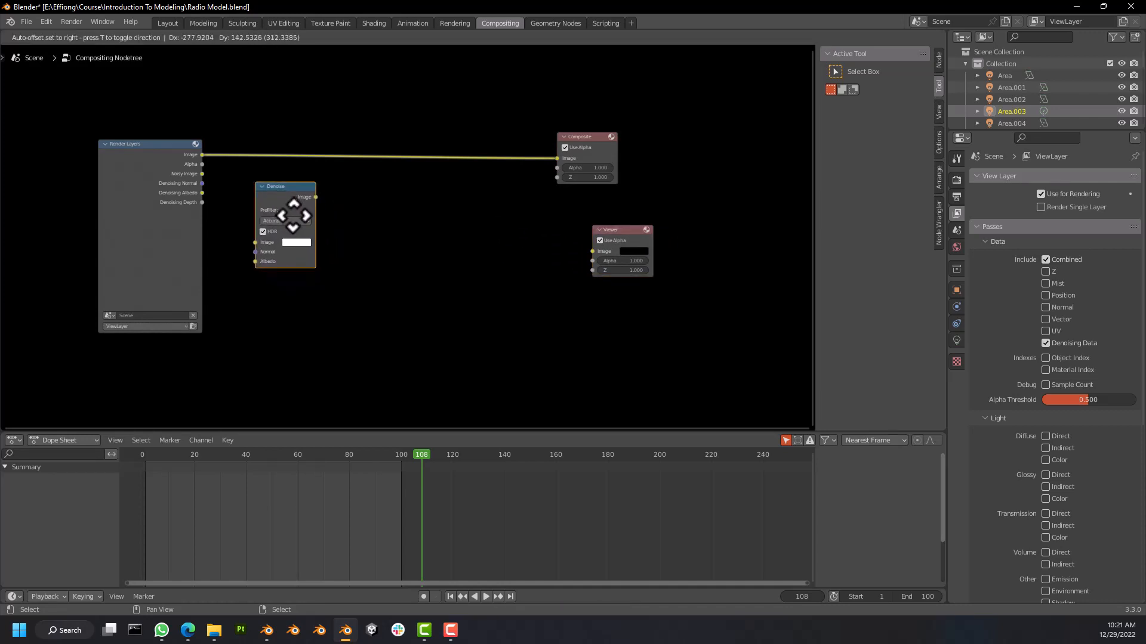
Place the Denoise node beside Render Layers and feed its Image, Normal and Albedo inputs from Image, Denoising Normal and Denoising Albedo.
left_click(293, 215)
left_click_drag(203, 155, 255, 242)
left_click_drag(202, 185, 258, 252)
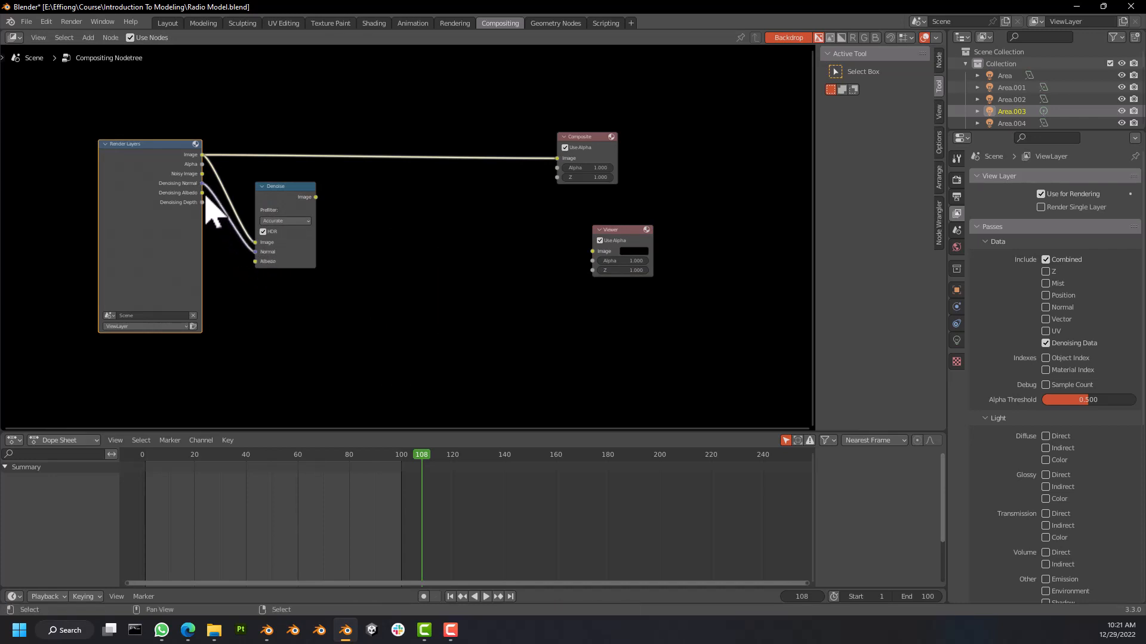
left_click_drag(202, 193, 255, 262)
Link the Denoise output to the Composite image input and the Render Layers image to the Viewer node.
left_click_drag(315, 197, 558, 166)
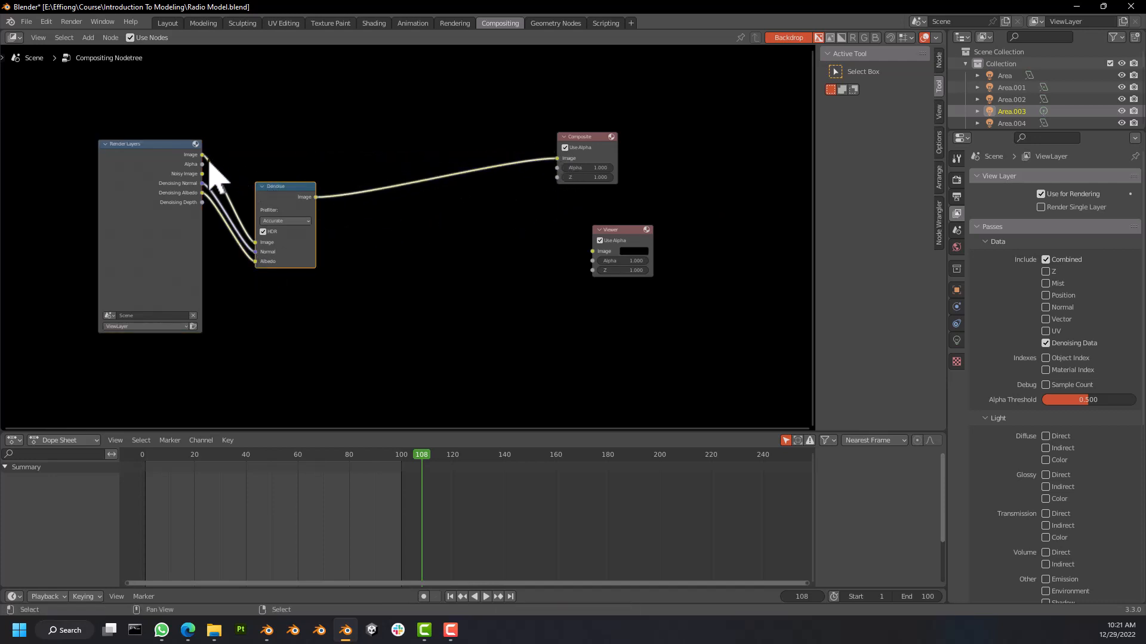
left_click_drag(202, 155, 593, 250)
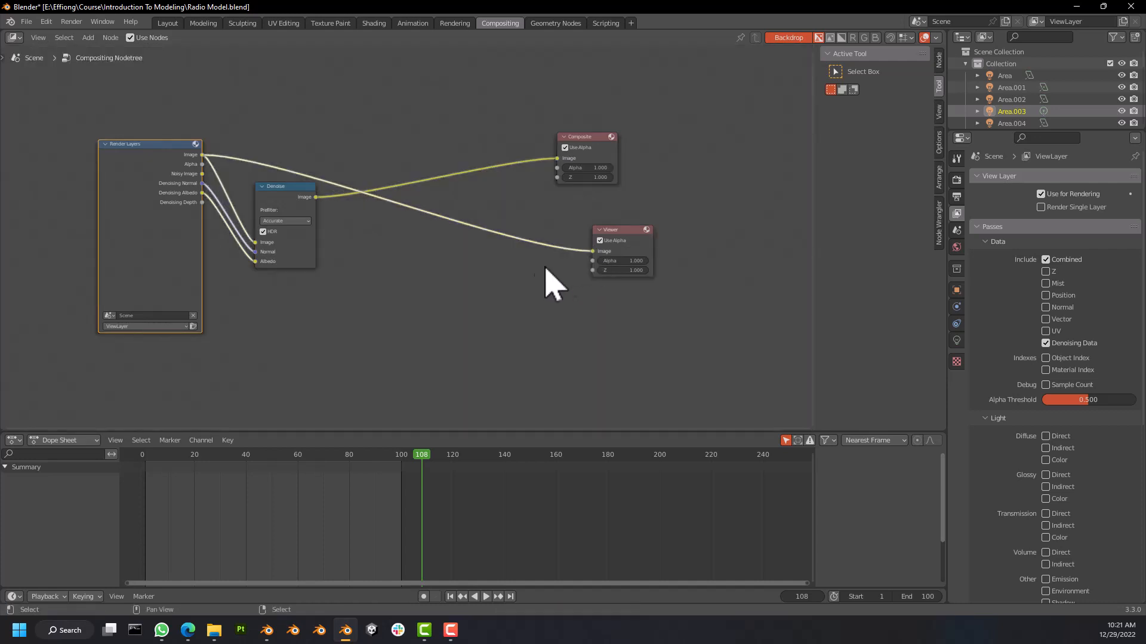
Return to the Layout workspace and review the Cycles sampling and denoise settings.
left_click(167, 22)
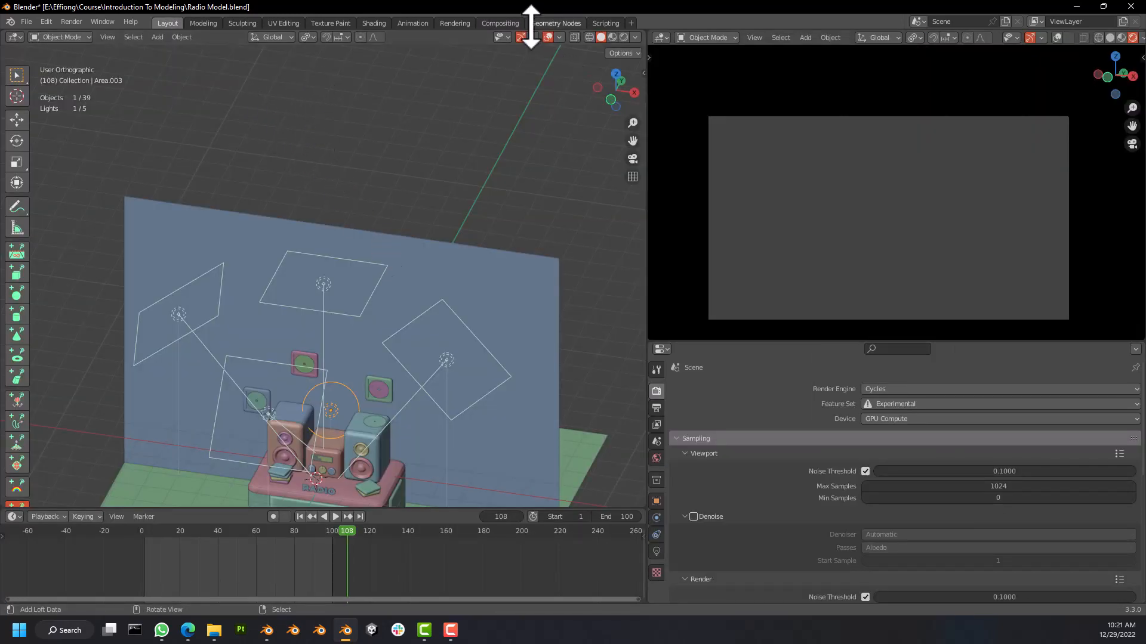
left_click(499, 22)
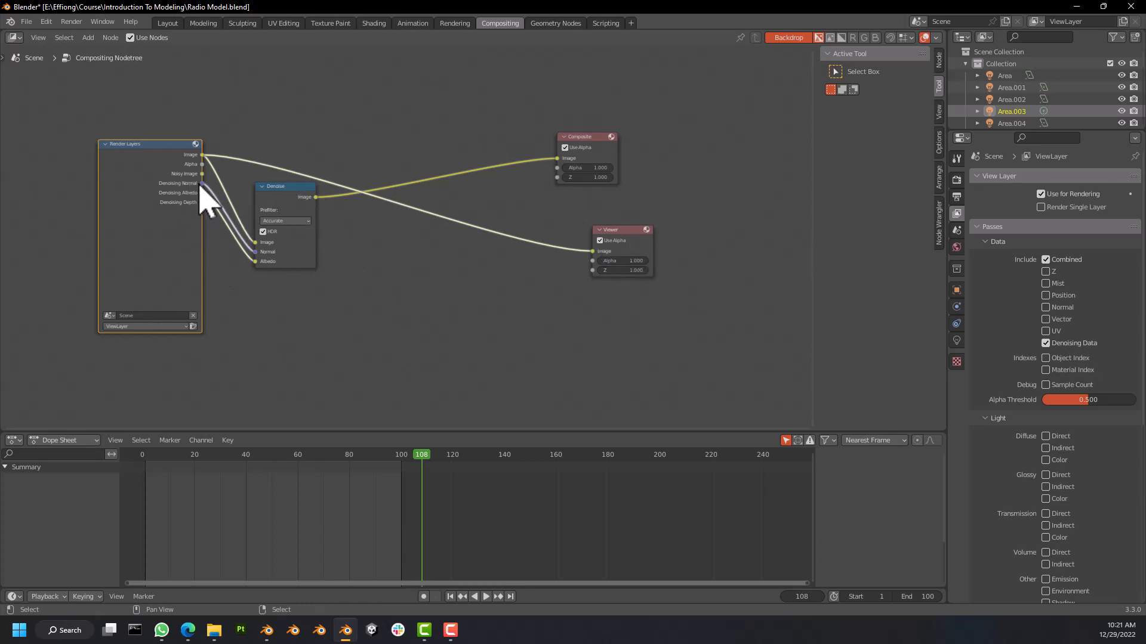
left_click(167, 23)
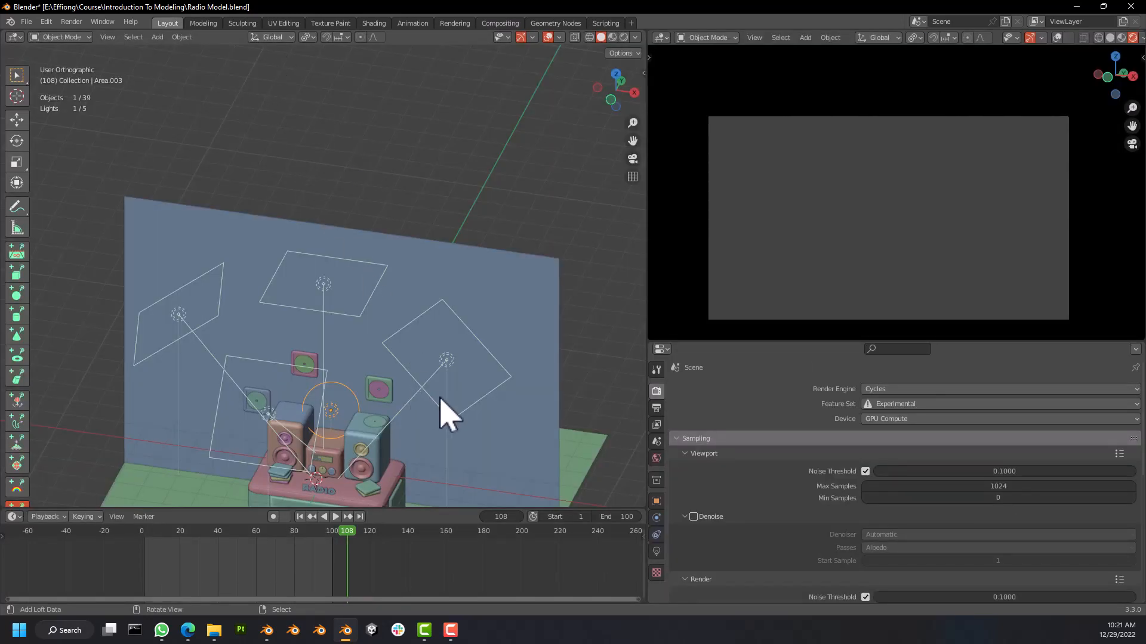
scroll(958, 528, "down", 3)
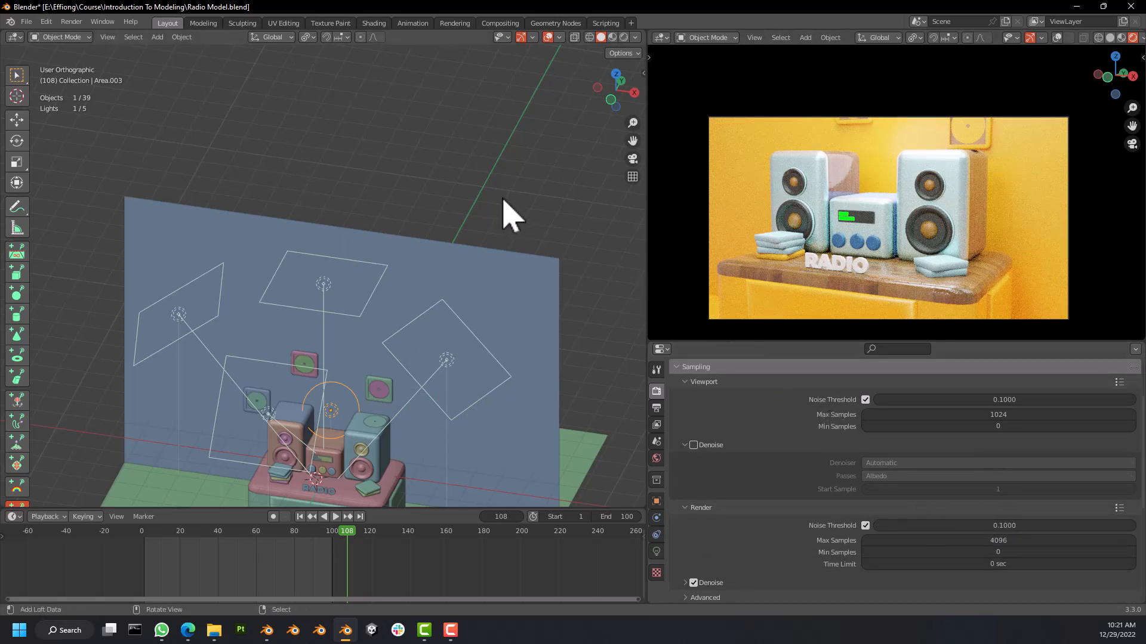
Save the blend file and try a test render of the current frame.
left_click(26, 21)
left_click(62, 103)
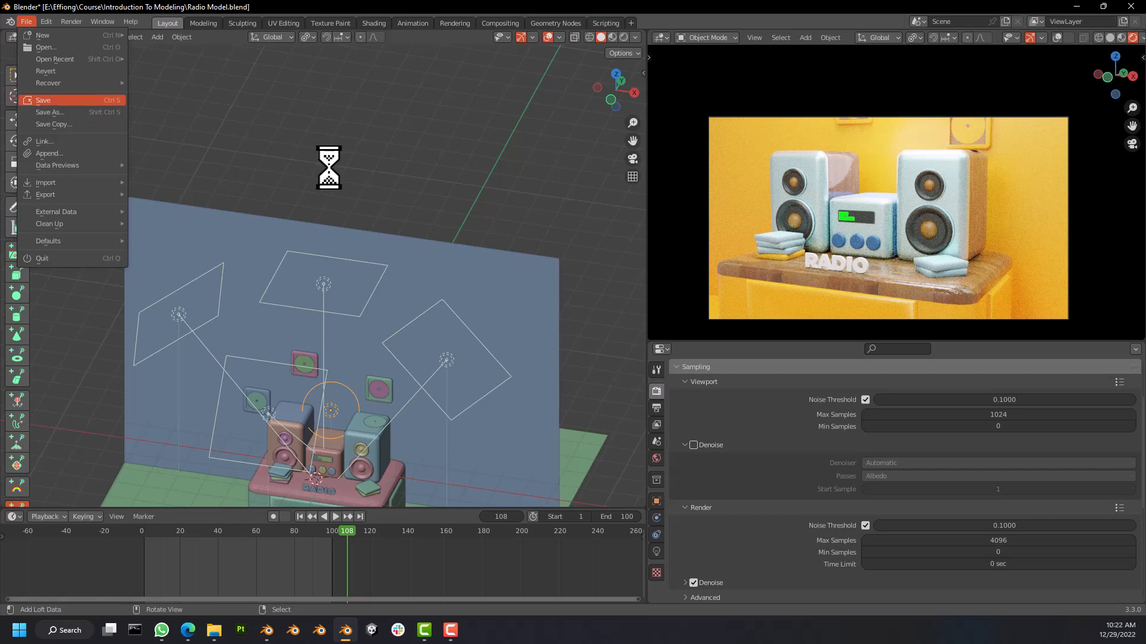
left_click(72, 22)
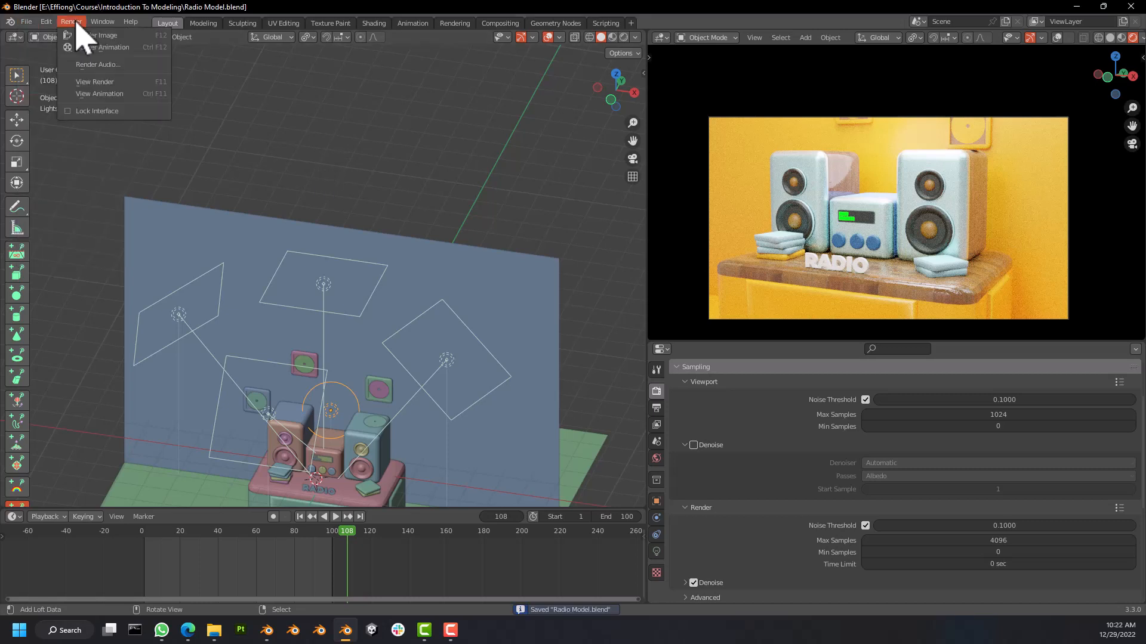
left_click(94, 37)
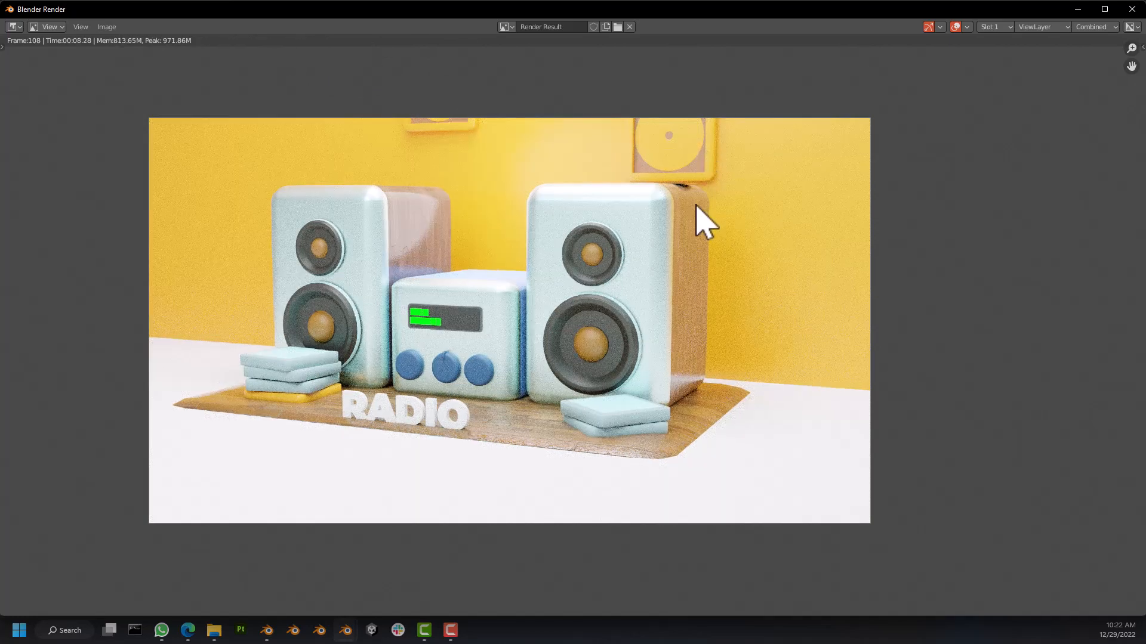
key("Escape")
Unhide all hidden objects and delete the large horizontal plane that cuts through the scene at the cabinet's top.
middle_click_drag(460, 352, 488, 239)
key("alt+h")
left_click(516, 366)
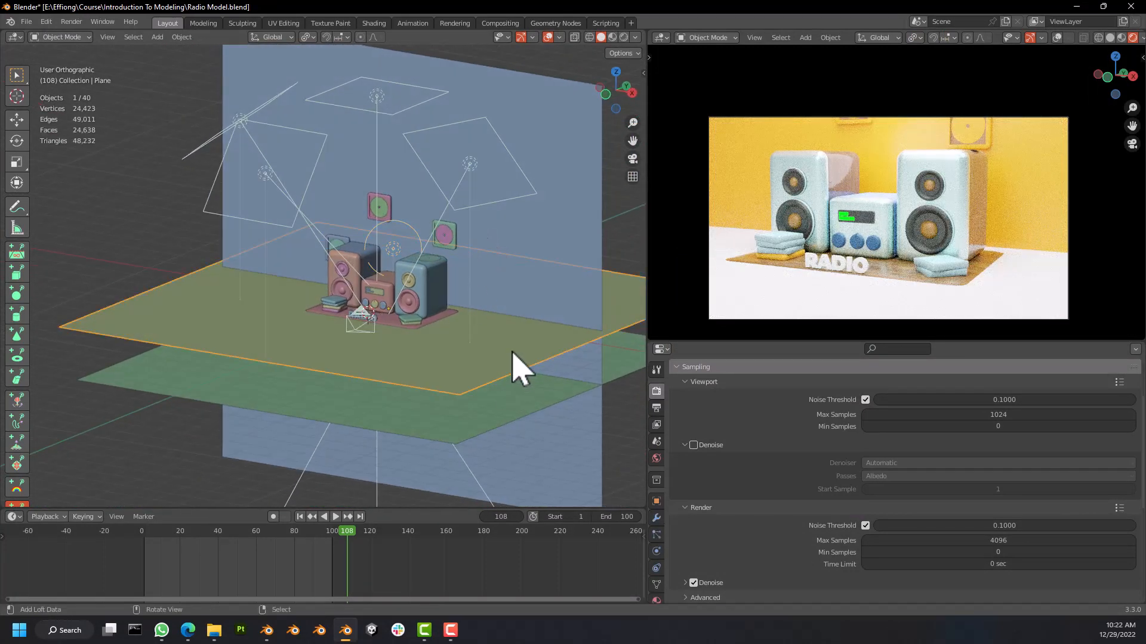
mouse_move(512, 345)
middle_mouse_down()
mouse_move(485, 325)
mouse_move(499, 346)
middle_mouse_up()
key("x")
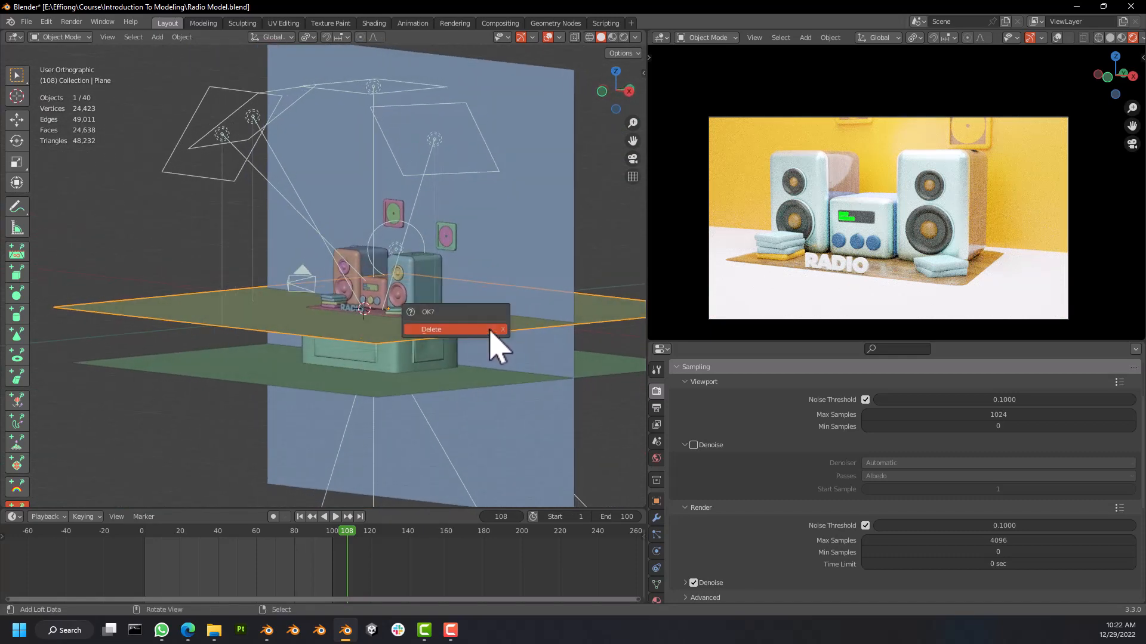
left_click(491, 339)
Check the scene collections by temporarily showing the Outliner in place of the rendered 3D viewport.
left_click(662, 38)
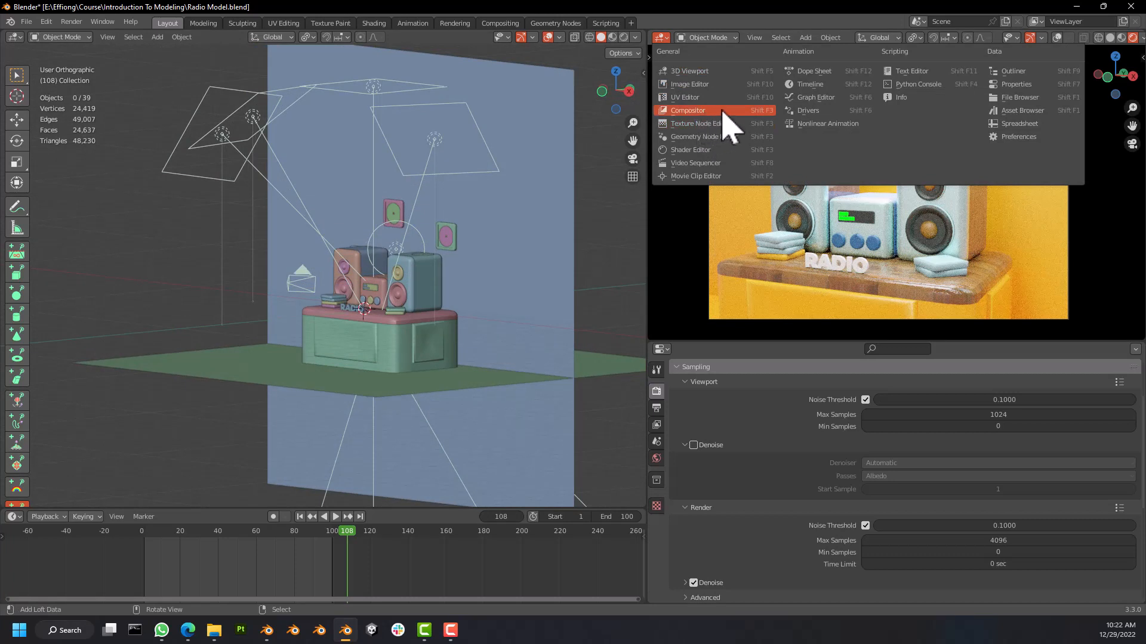
left_click(1015, 71)
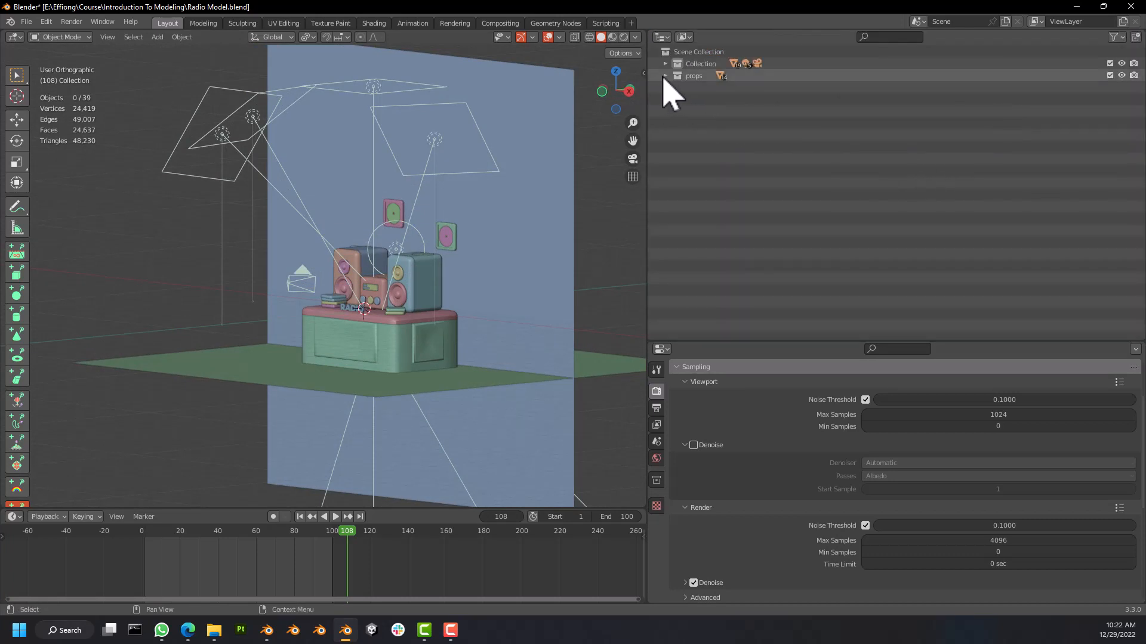
left_click(664, 76)
left_click(665, 76)
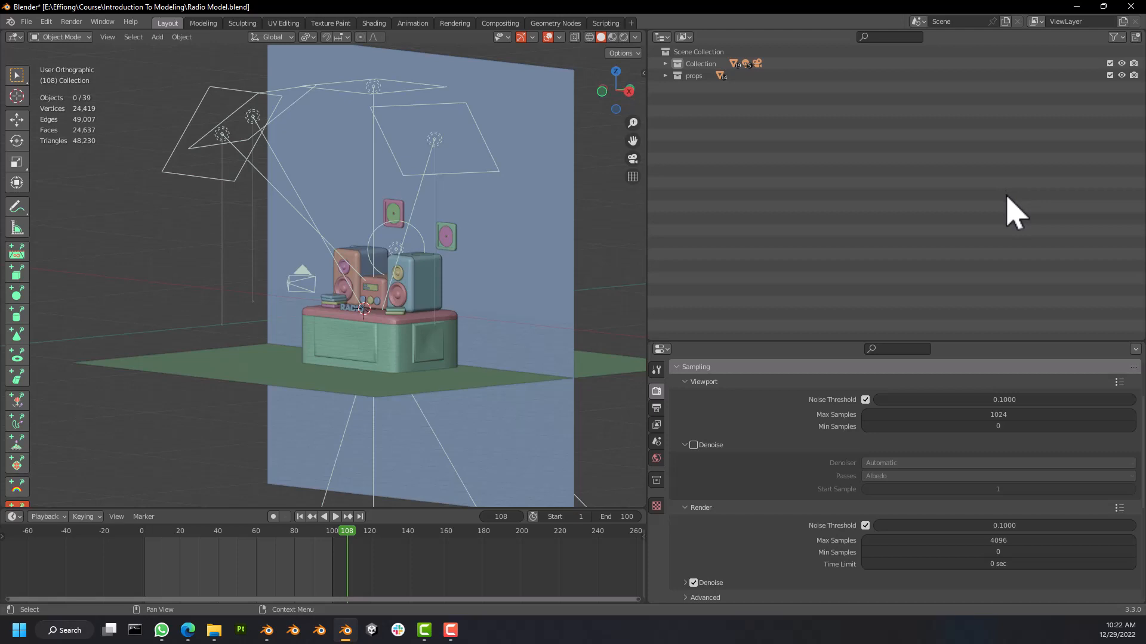
left_click(664, 37)
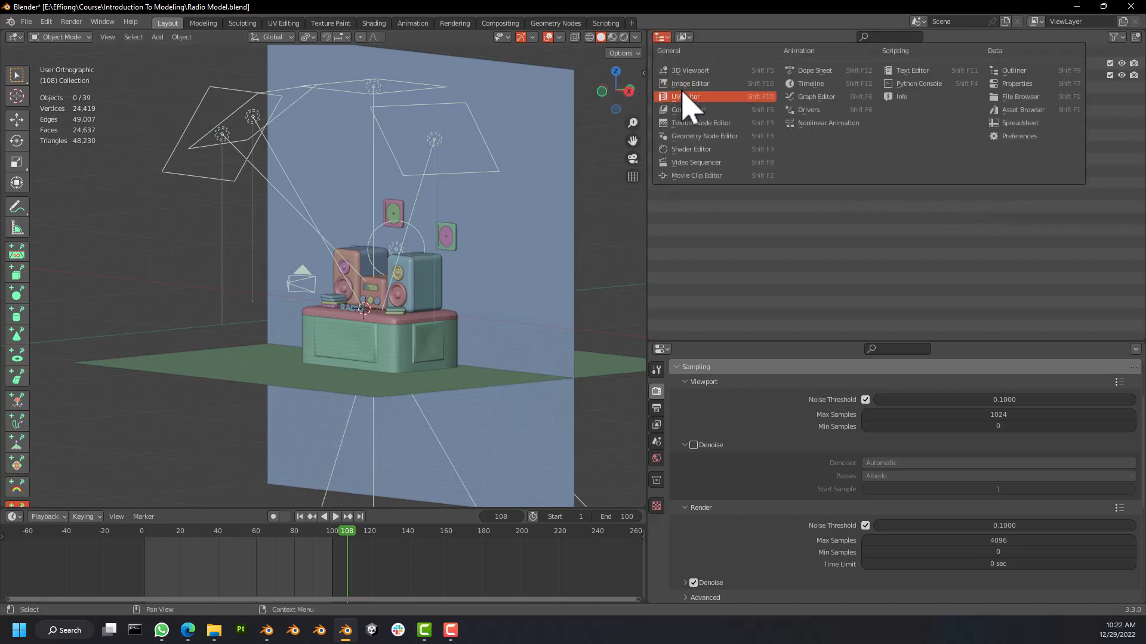
left_click(704, 73)
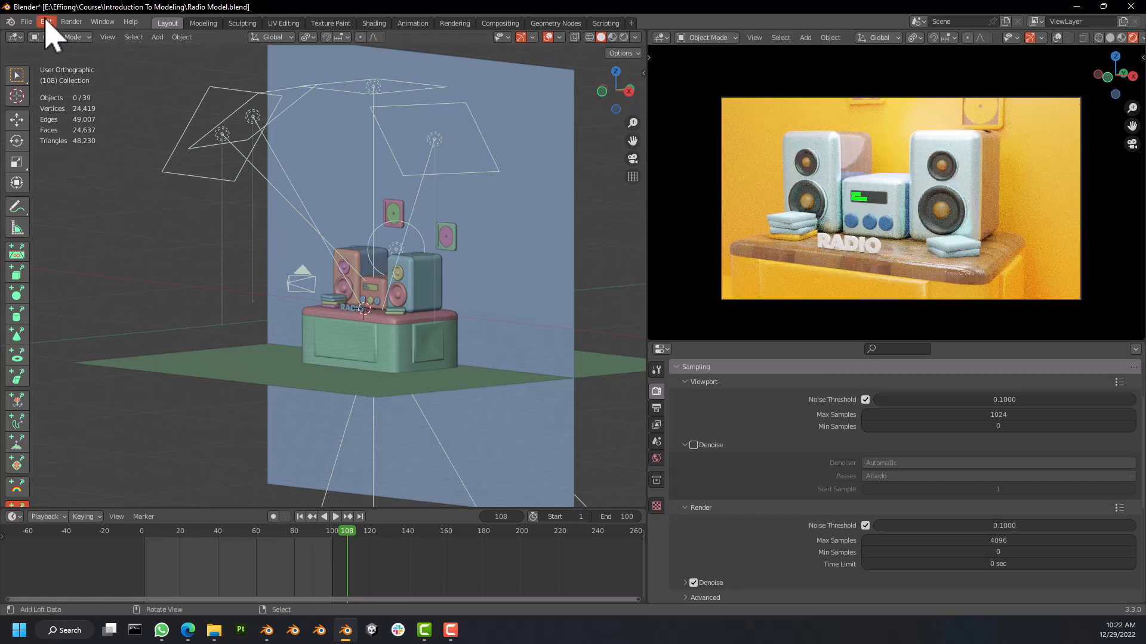
Save the cleaned-up scene file and render the current frame as a still image.
left_click(27, 21)
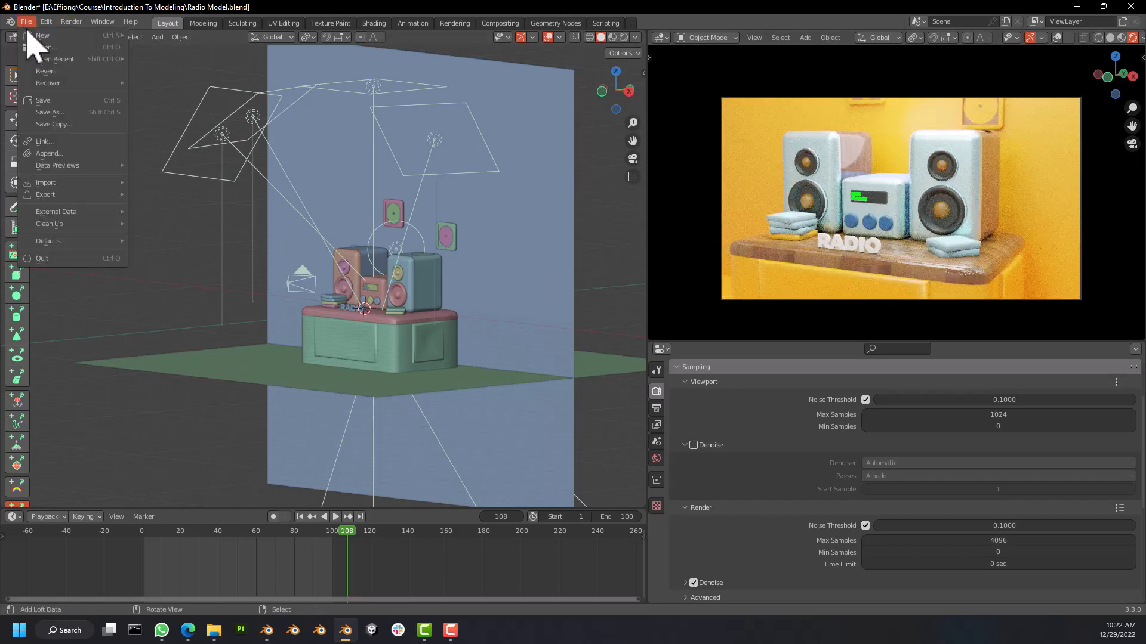
left_click(57, 101)
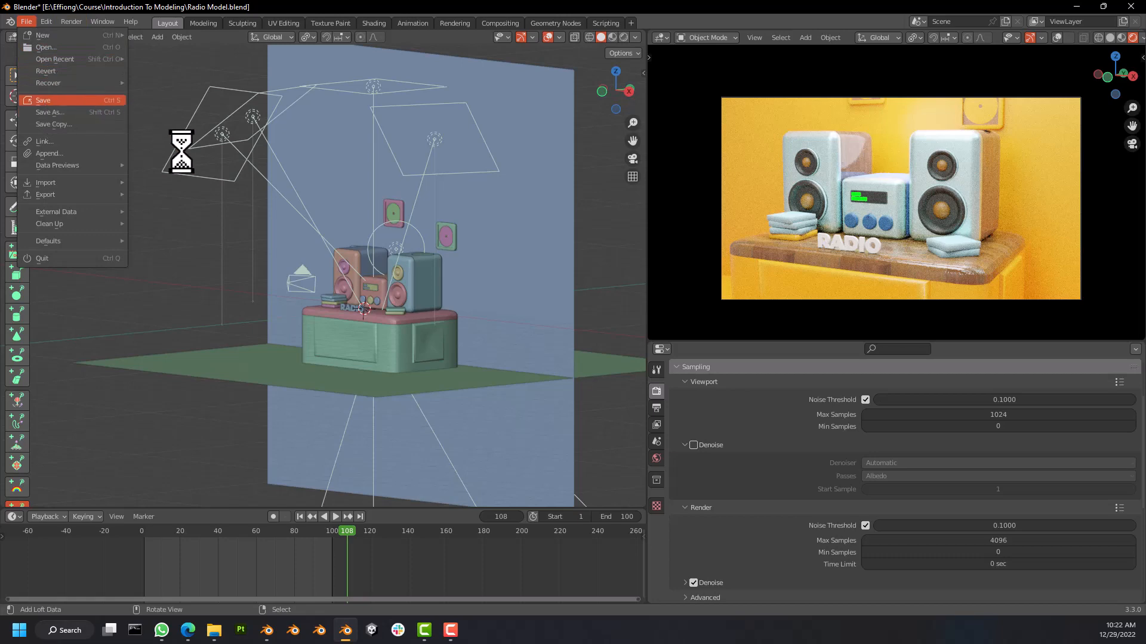
left_click(73, 22)
left_click(89, 36)
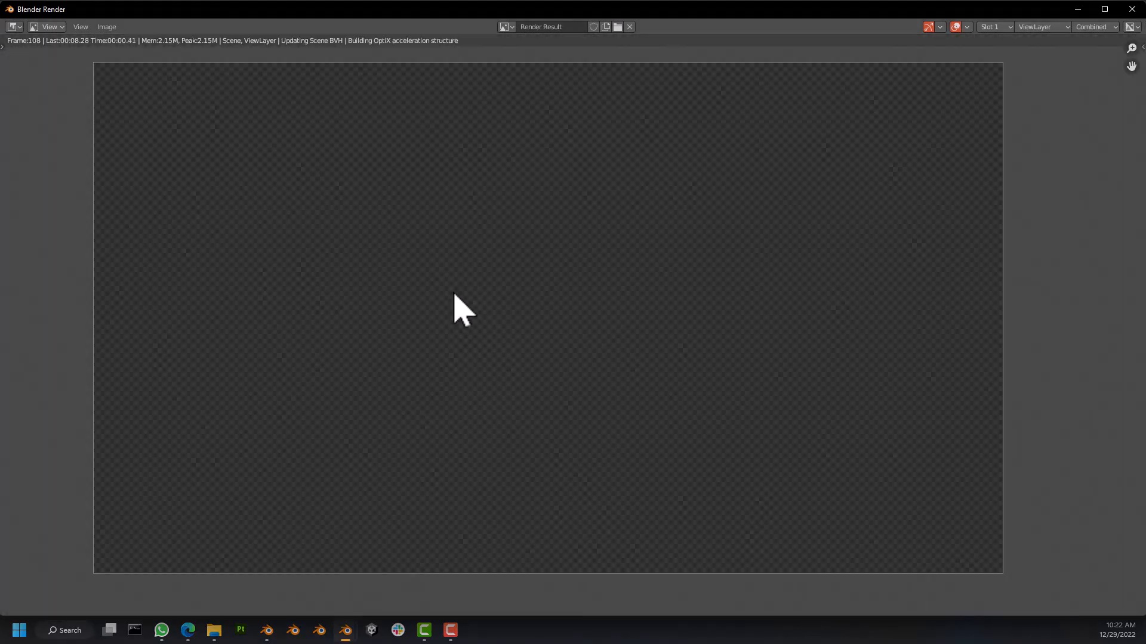
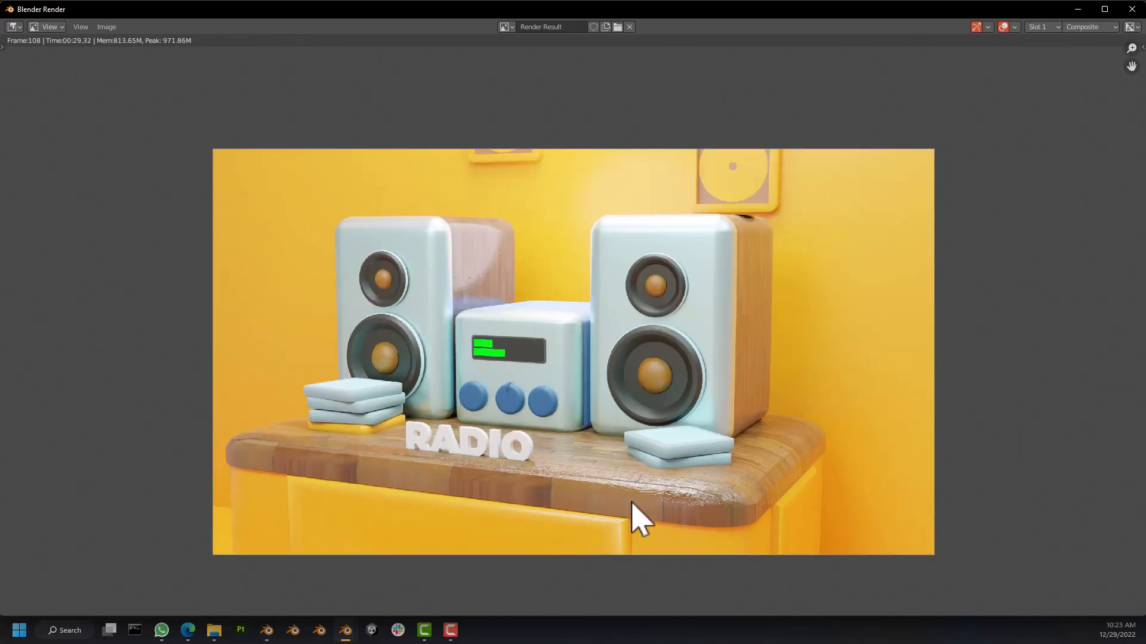
Examine the finished render up close, checking the wooden cabinet top, the speakers and the radio for noise and surface detail.
scroll(630, 504, "up", 3)
scroll(759, 519, "down", 2)
scroll(749, 516, "up", 3)
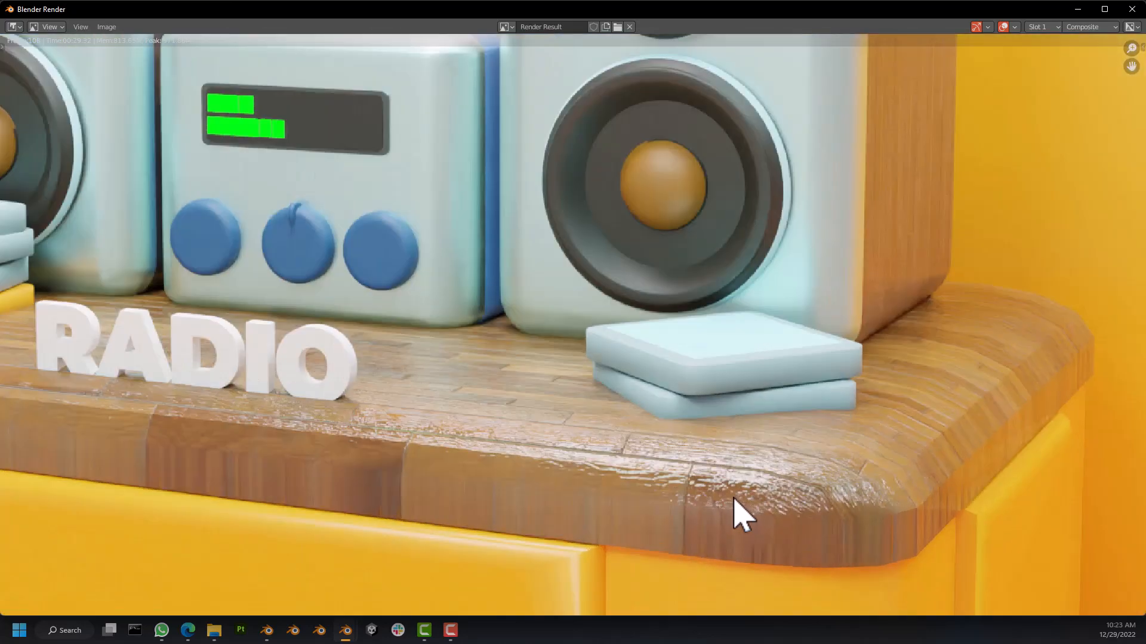
scroll(691, 506, "down", 3)
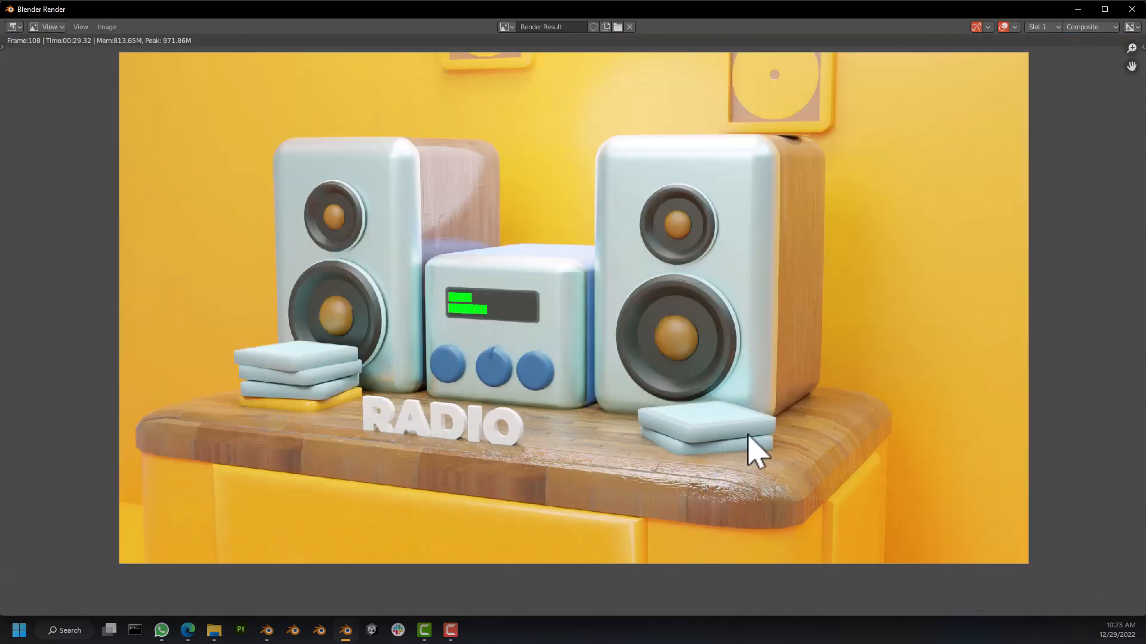
middle_click_drag(754, 453, 739, 409)
scroll(713, 441, "up", 1)
scroll(709, 468, "down", 2)
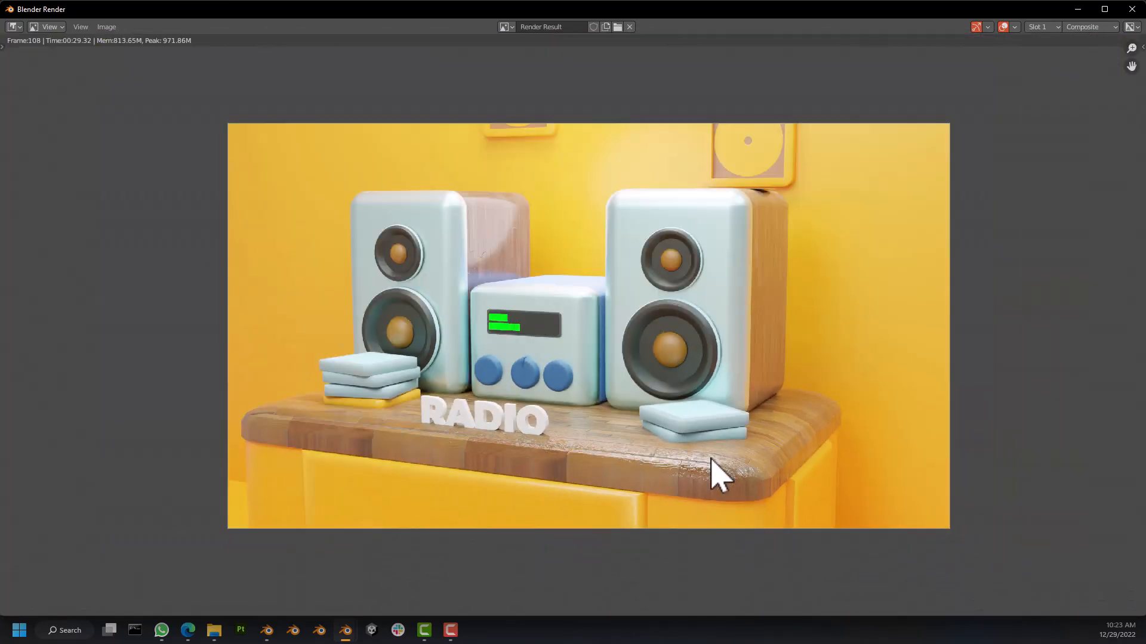
middle_click_drag(692, 466, 664, 430)
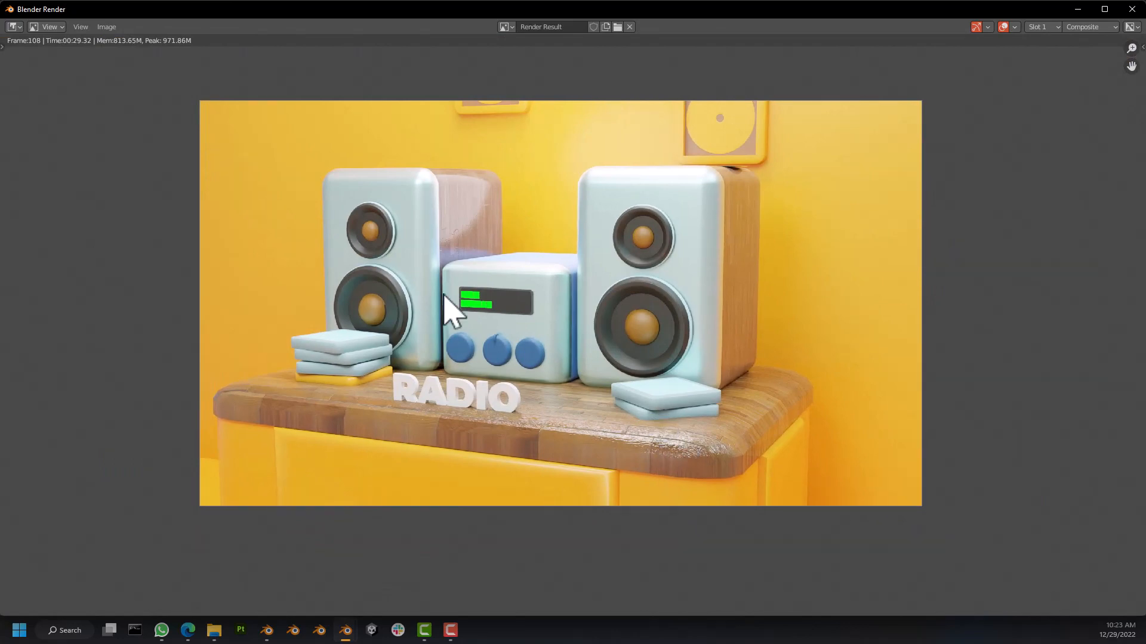
scroll(463, 236, "down", 4)
scroll(461, 224, "up", 3)
scroll(463, 236, "up", 4)
scroll(471, 263, "down", 2)
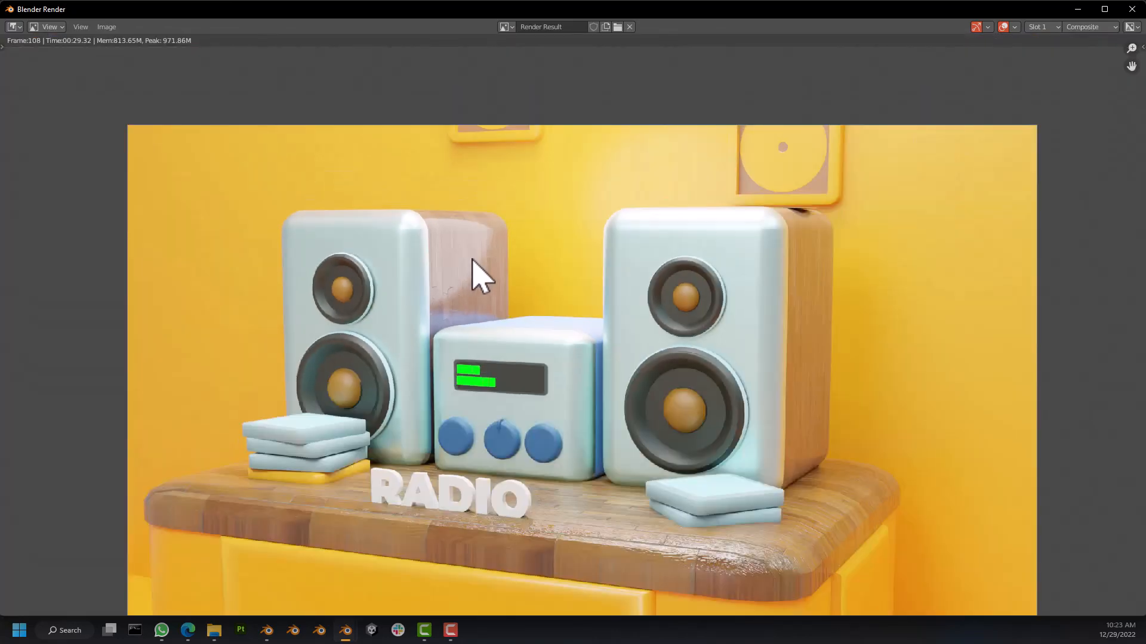
middle_click_drag(671, 376, 636, 307)
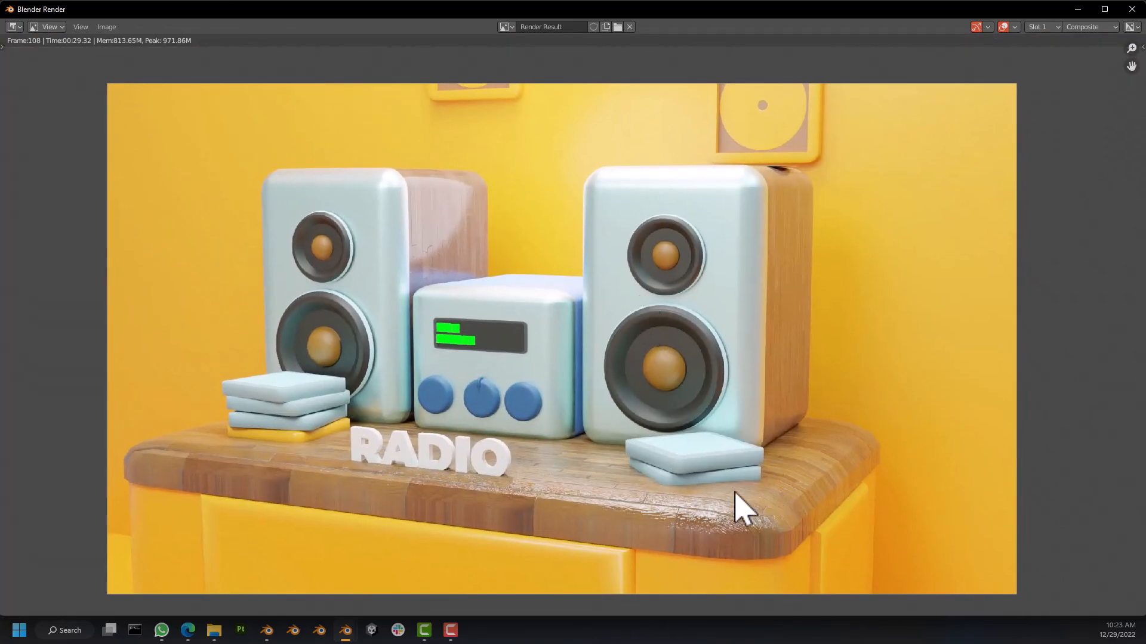
Save the render as Radio shot.png in PNG format with RGBA colour, 16-bit colour depth and 100% compression.
left_click(107, 28)
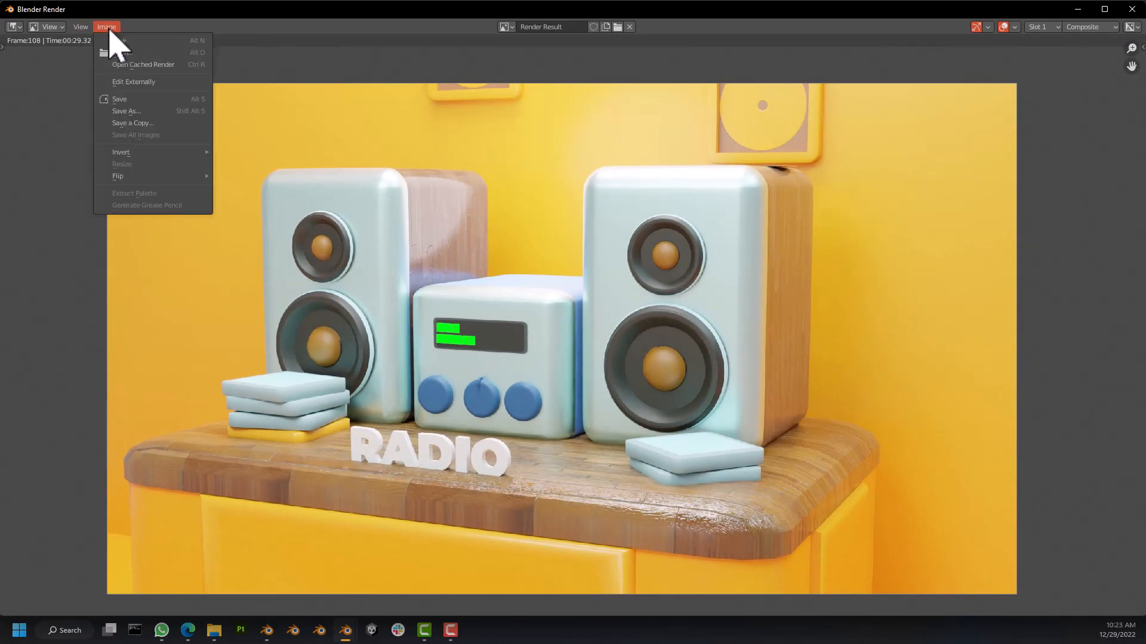
left_click(136, 113)
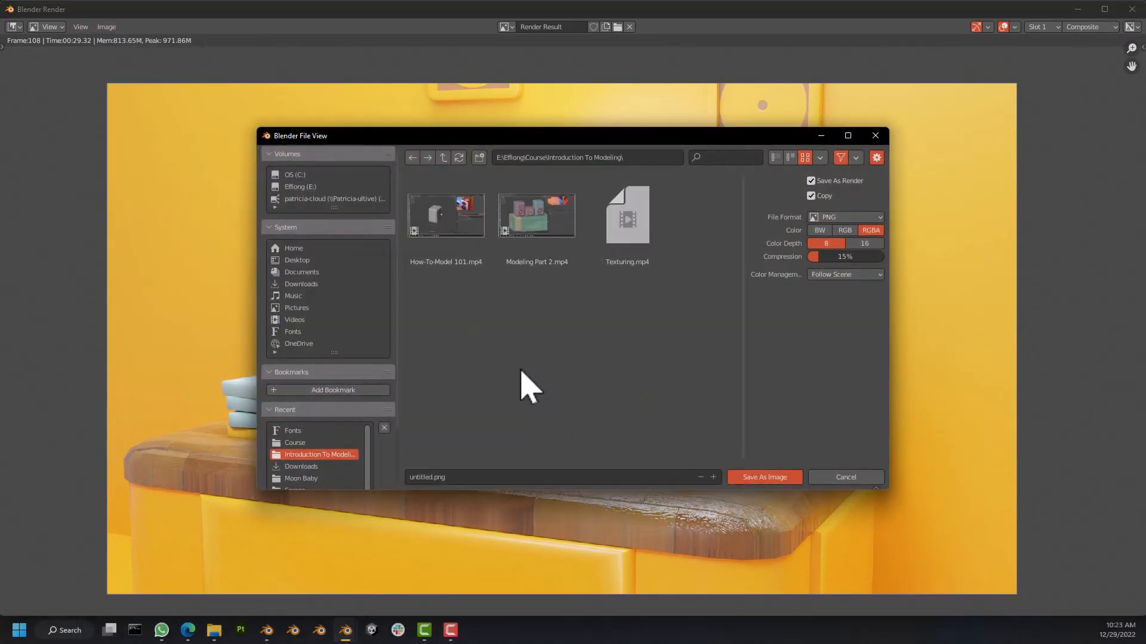
left_click(449, 477)
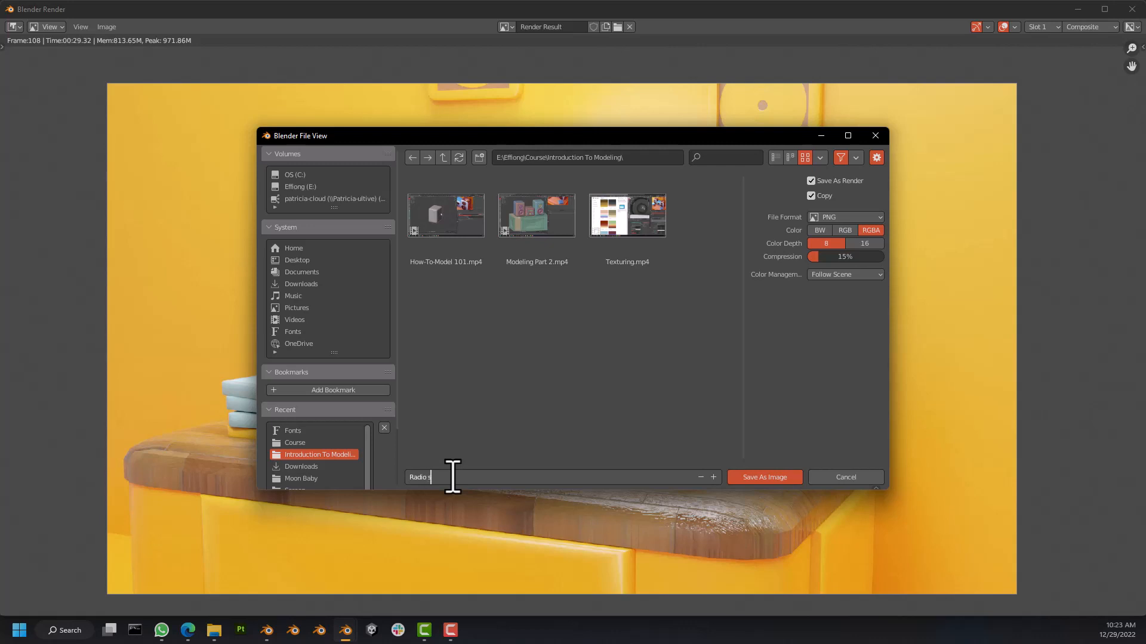
key("Return")
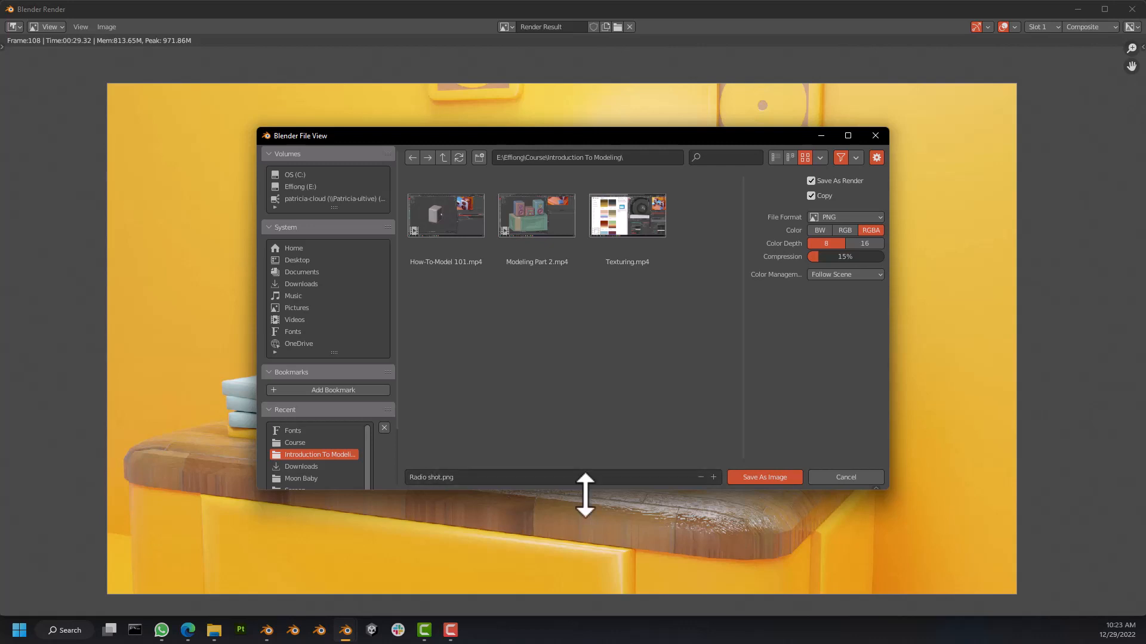
left_click_drag(821, 258, 885, 258)
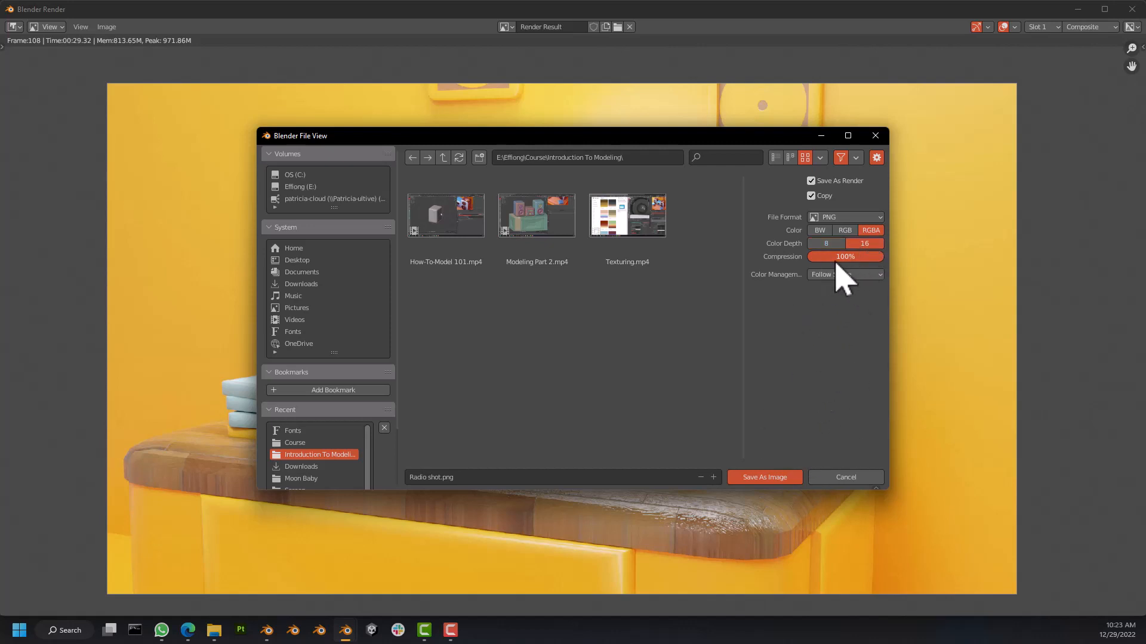
left_click(762, 478)
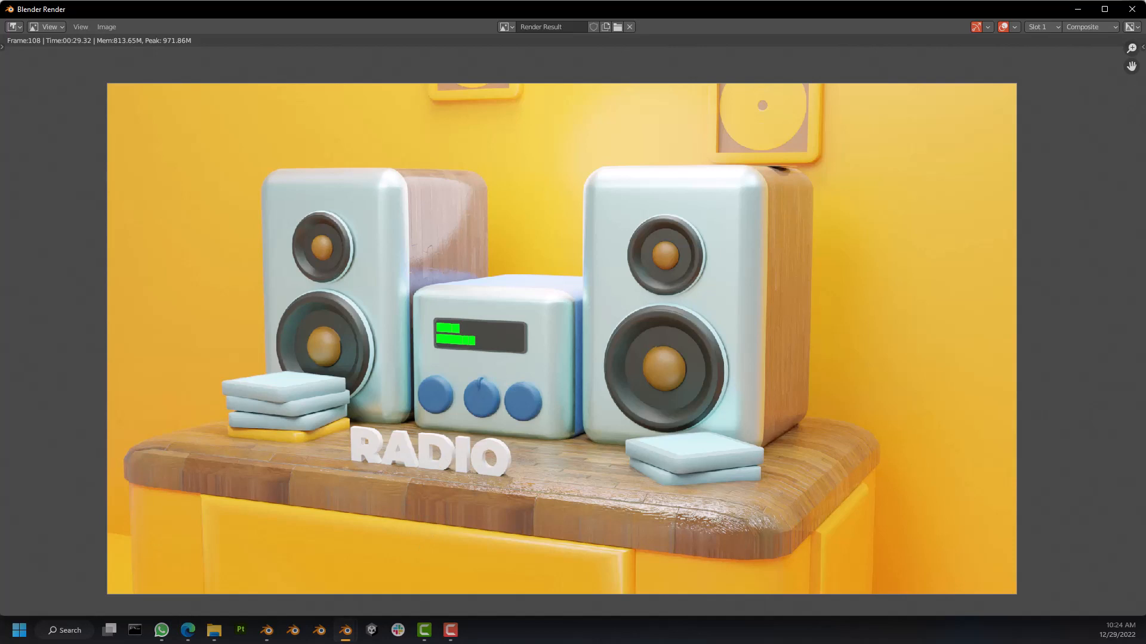
left_click(1132, 8)
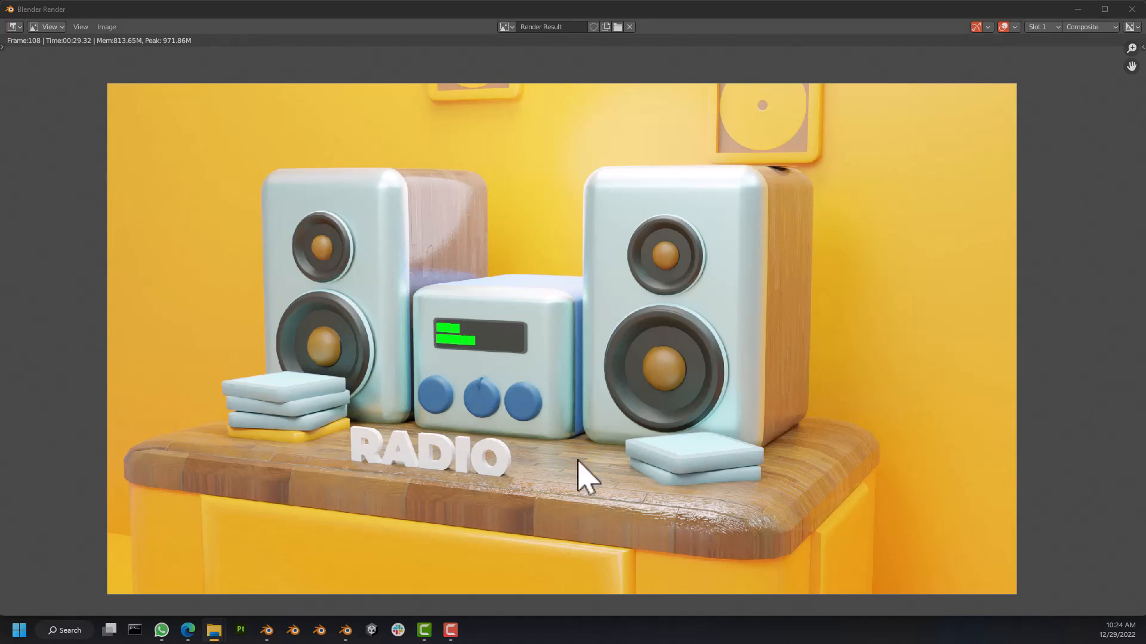
left_click(109, 27)
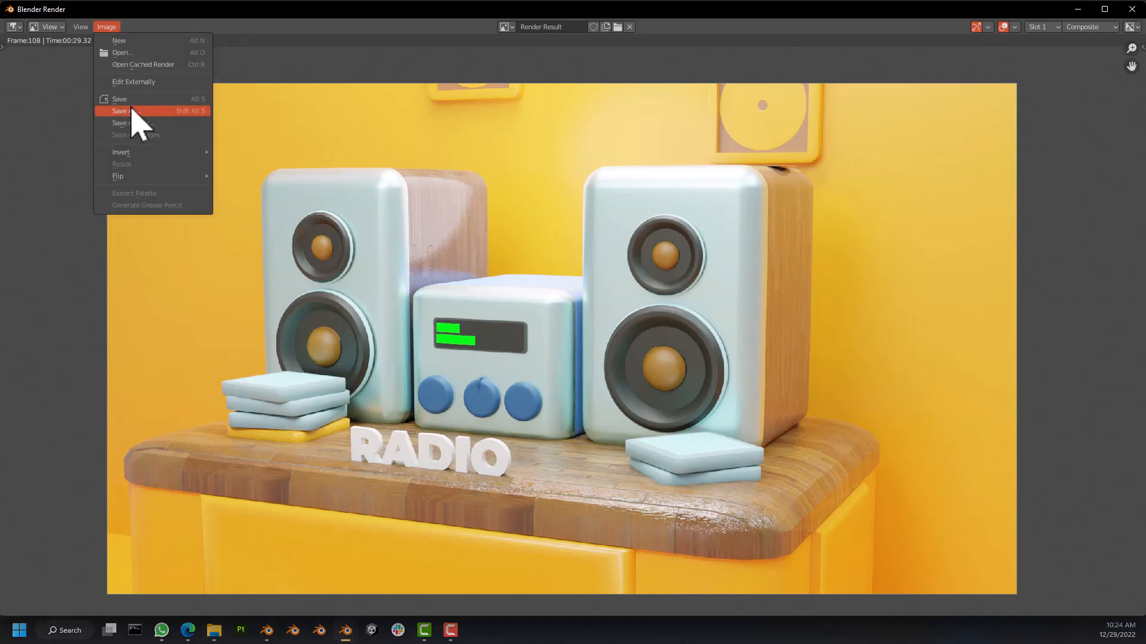
left_click(131, 111)
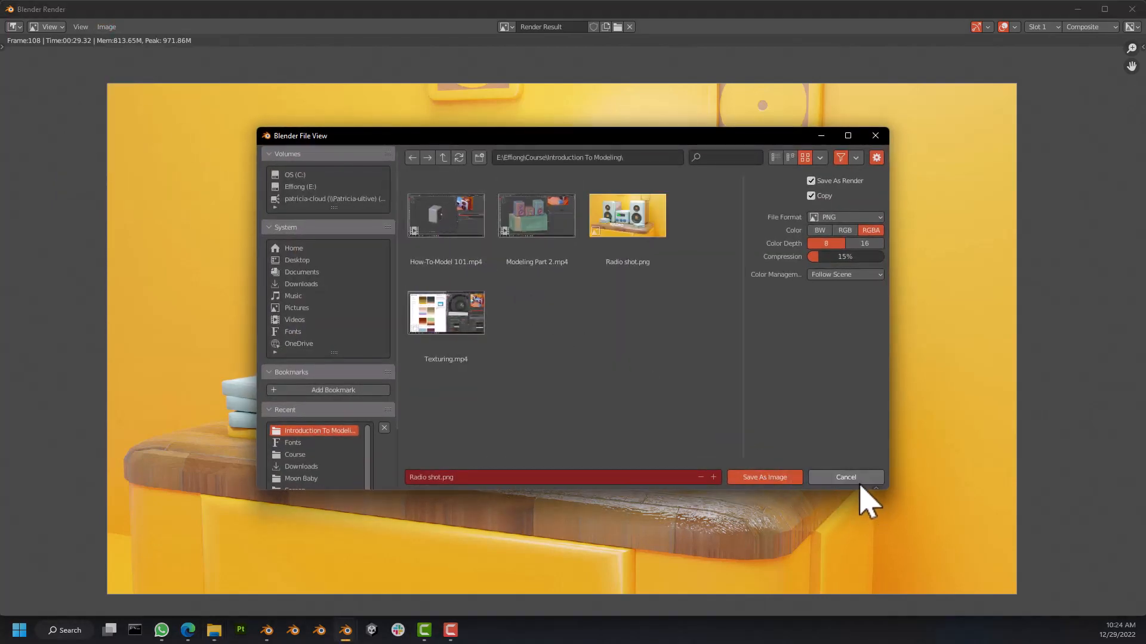
left_click(859, 480)
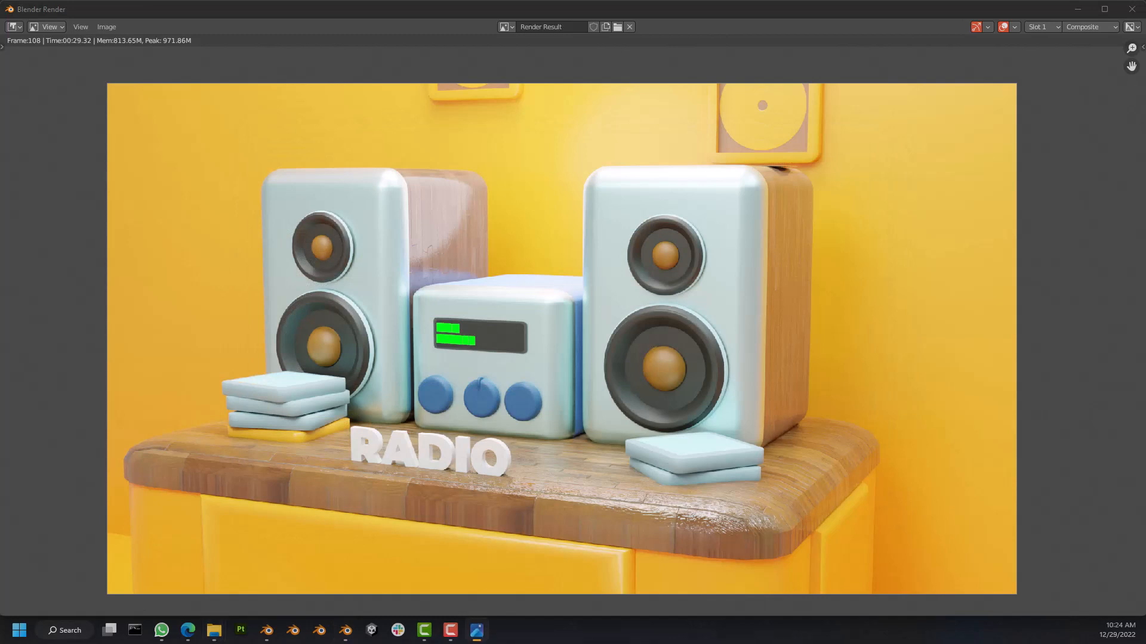
Examine the saved Radio shot.png in the image viewer, checking the glossy cabinet edge and stacked books up close, and close the viewer.
left_click(1046, 401)
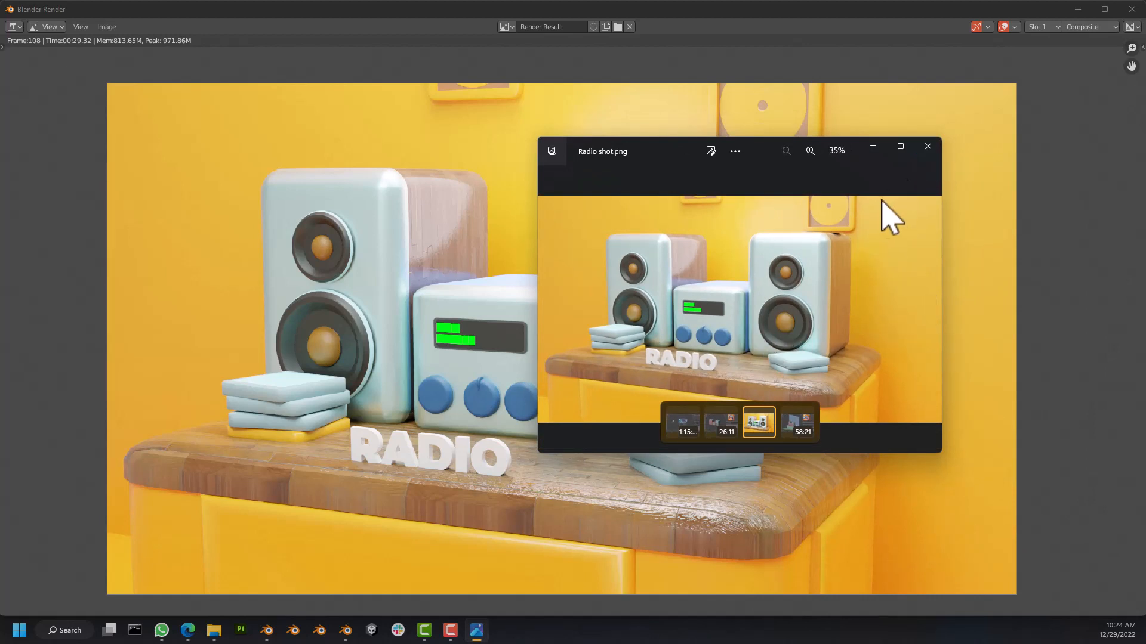
scroll(794, 395, "up", 2)
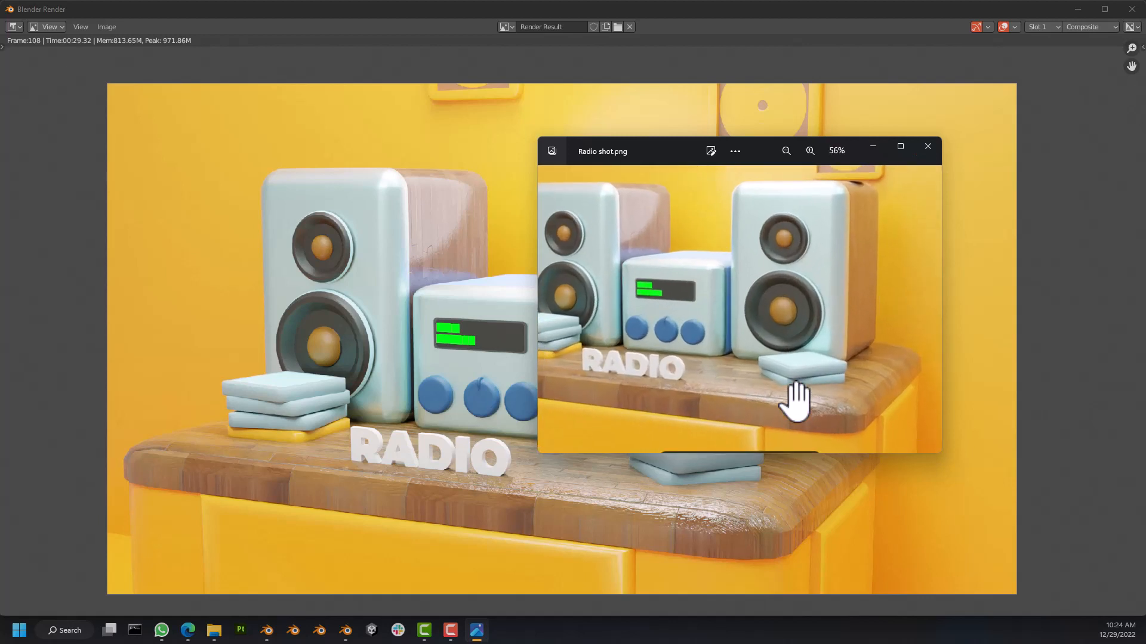
scroll(845, 442, "up", 2)
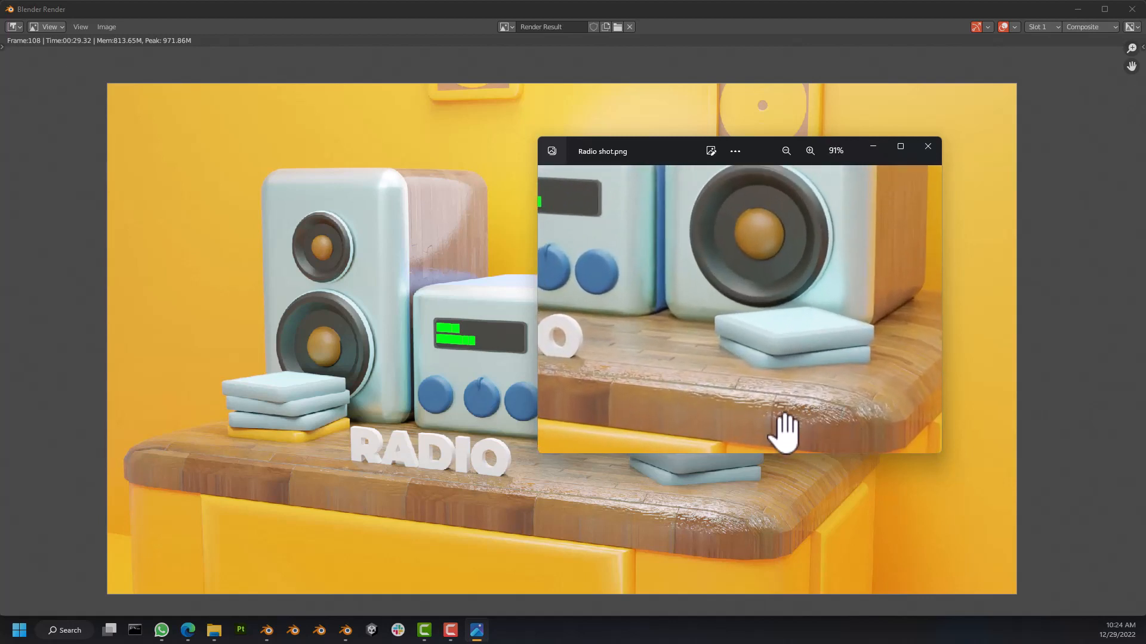
scroll(777, 430, "up", 1)
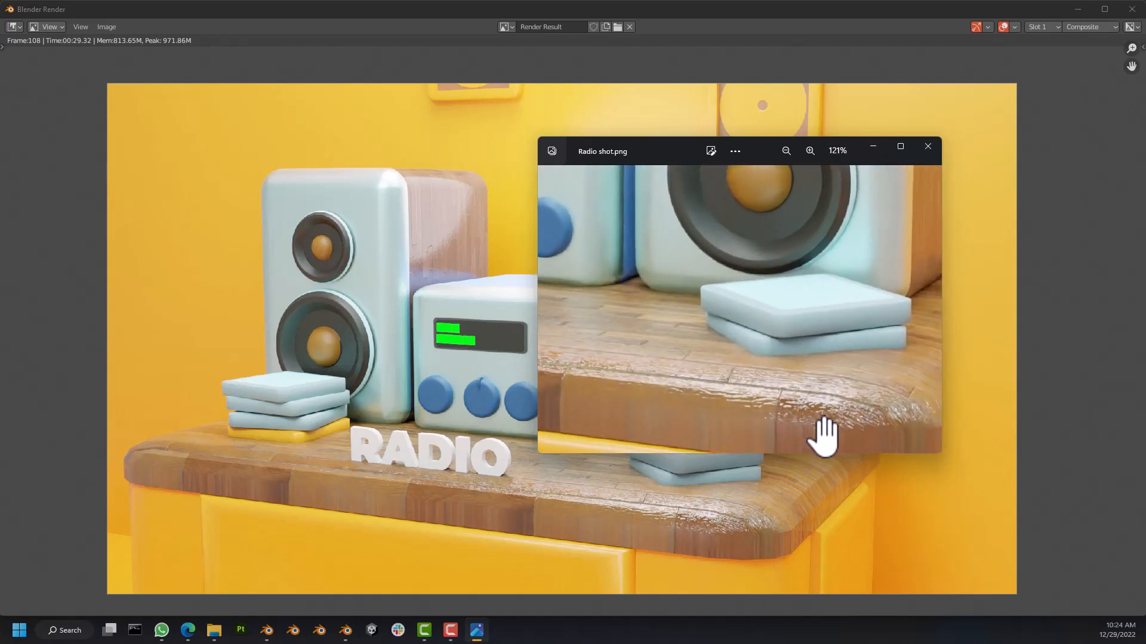
scroll(808, 435, "up", 2)
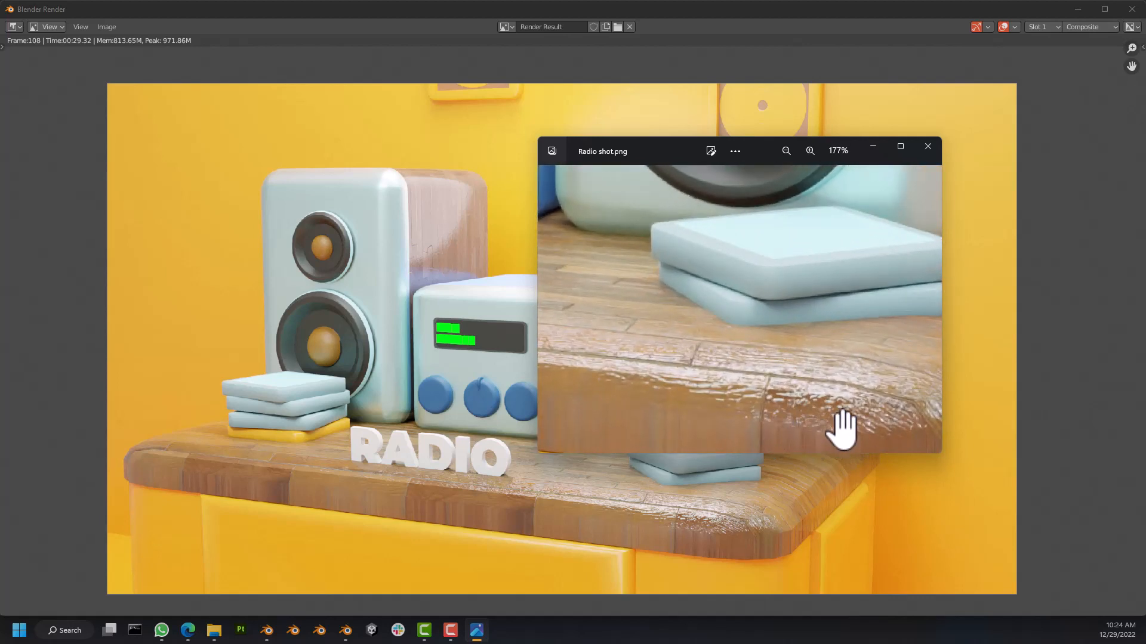
scroll(844, 427, "down", 4)
scroll(857, 450, "down", 1)
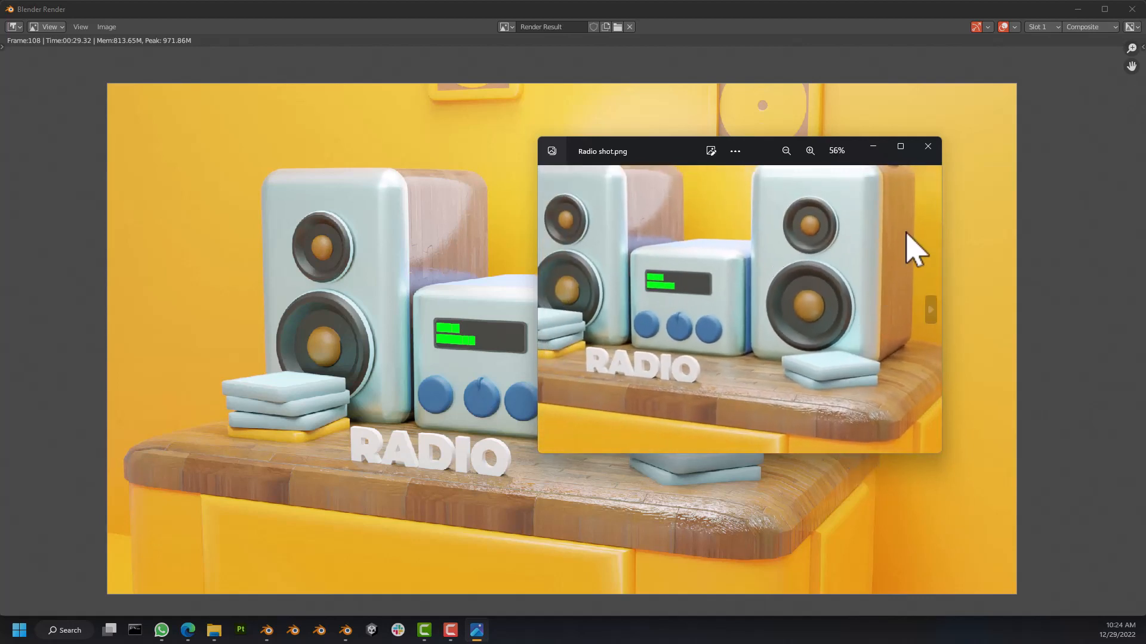
left_click(929, 147)
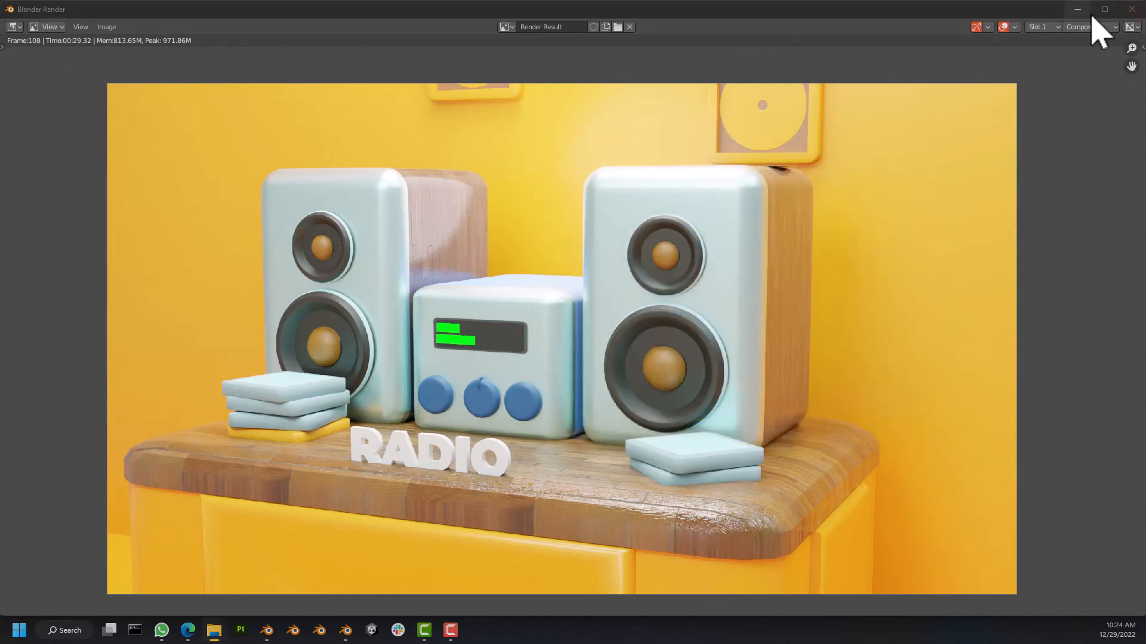
Switch the render result from Slot 1 to the empty Slot 2 and close the render window.
left_click(1041, 27)
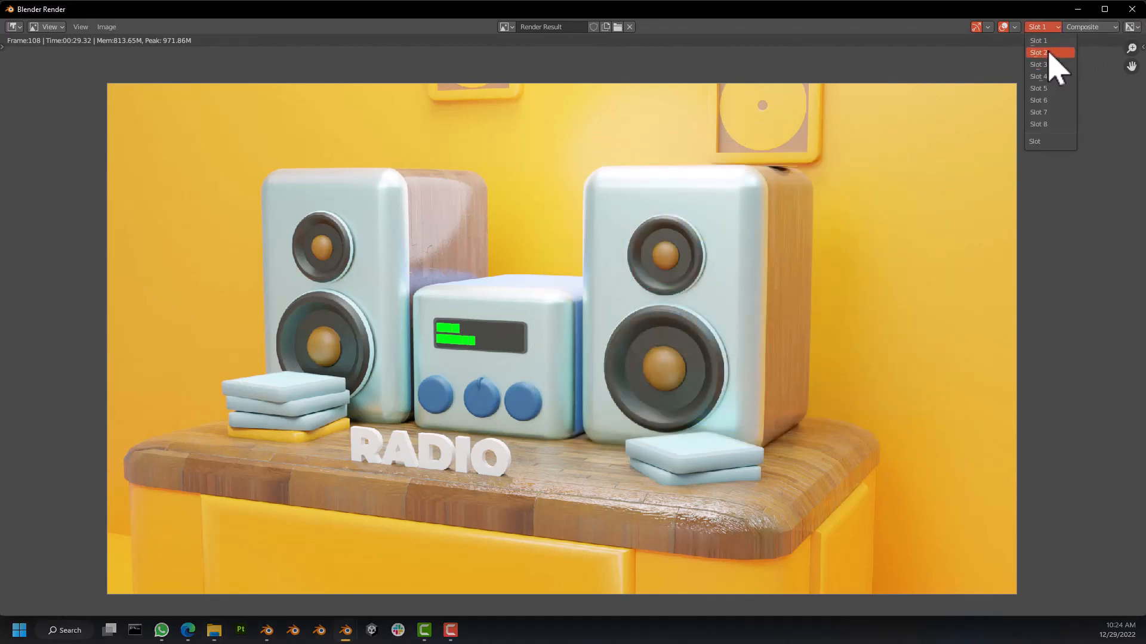
left_click(1049, 53)
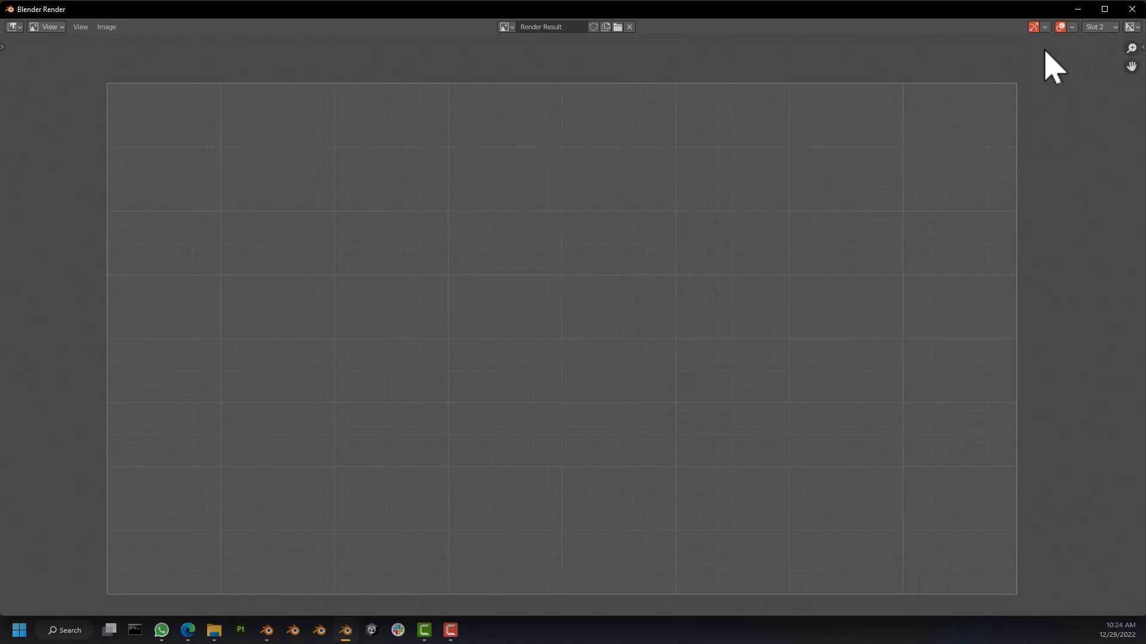
left_click(1098, 27)
left_click(1094, 42)
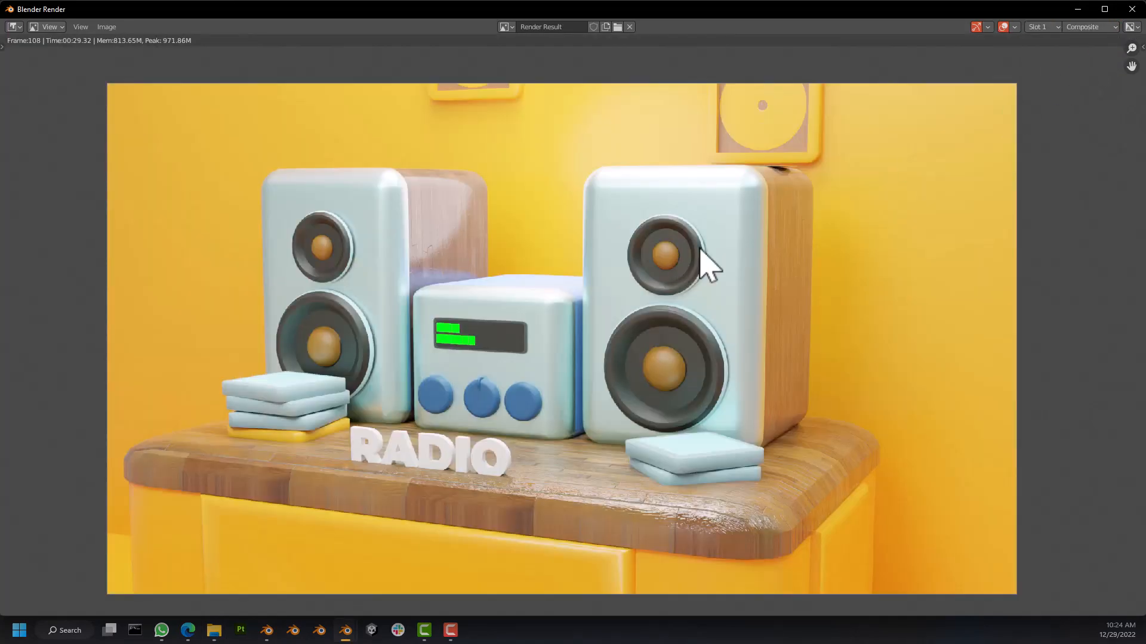
left_click(1042, 27)
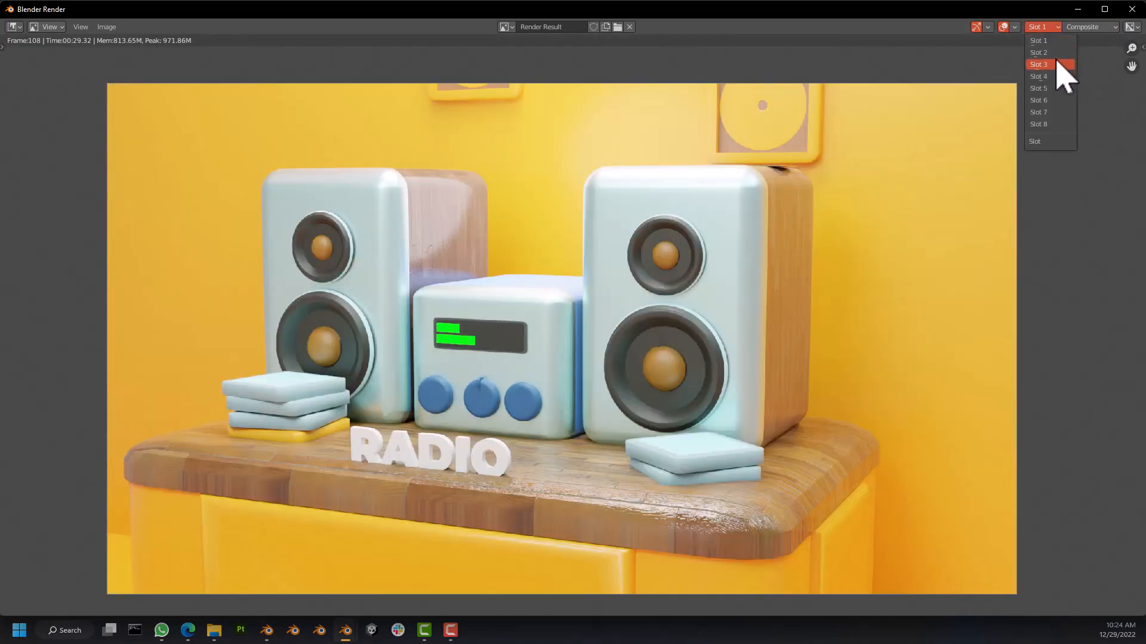
left_click(1053, 55)
left_click(1132, 9)
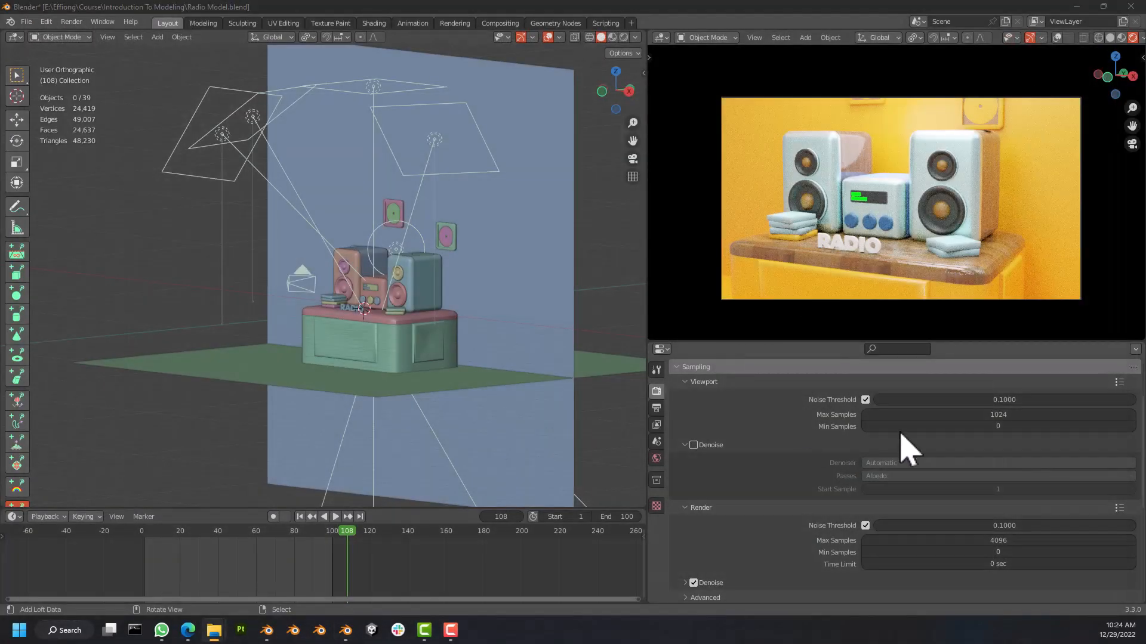
Set the final render's Max Samples to 500 and save the scene file.
left_click(994, 540)
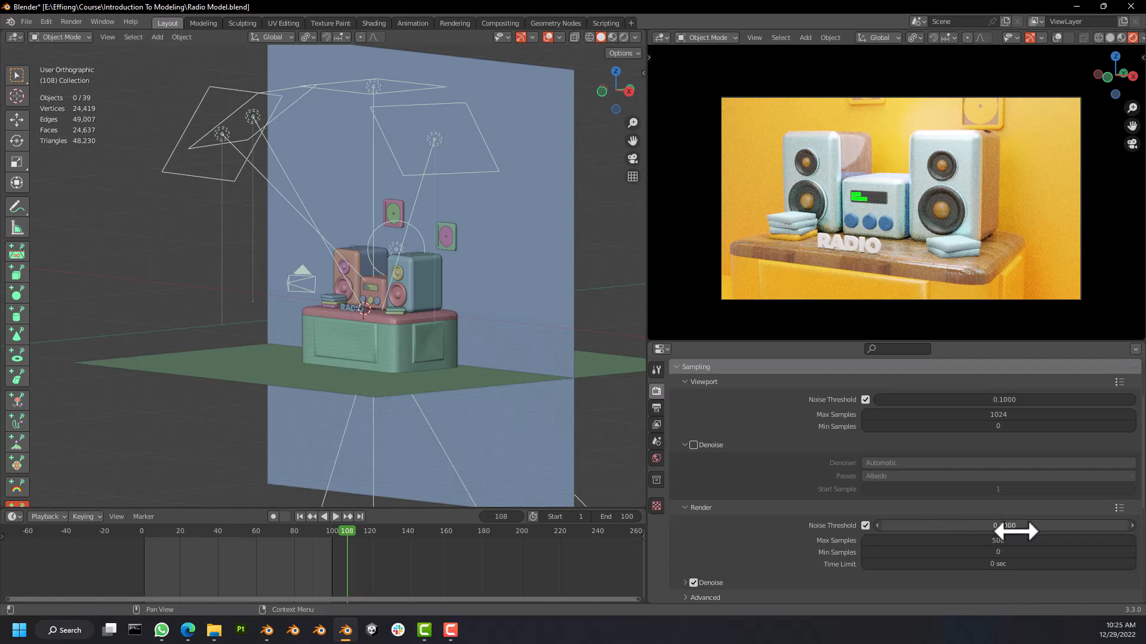
left_click(27, 21)
left_click(59, 99)
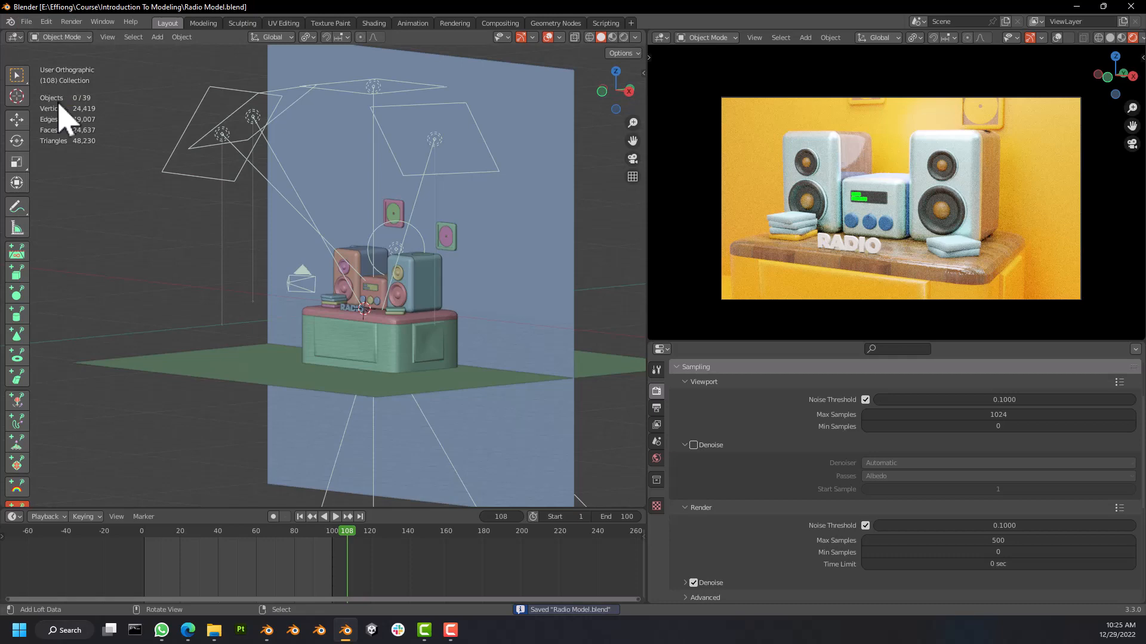
Render the current frame as a still image into Slot 2.
left_click(72, 22)
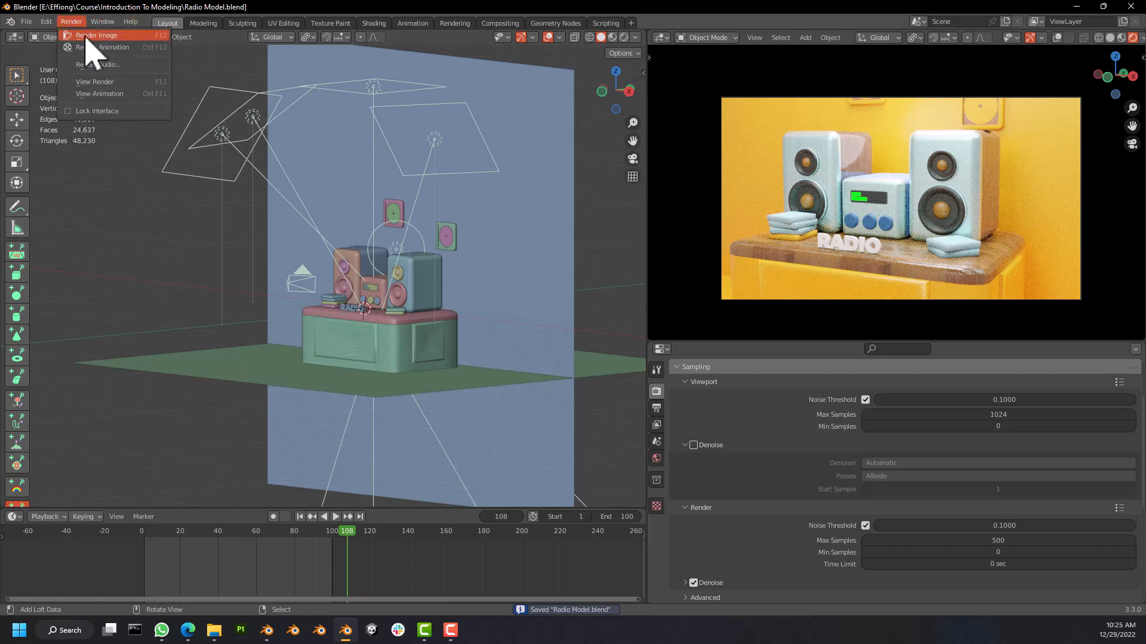
left_click(87, 37)
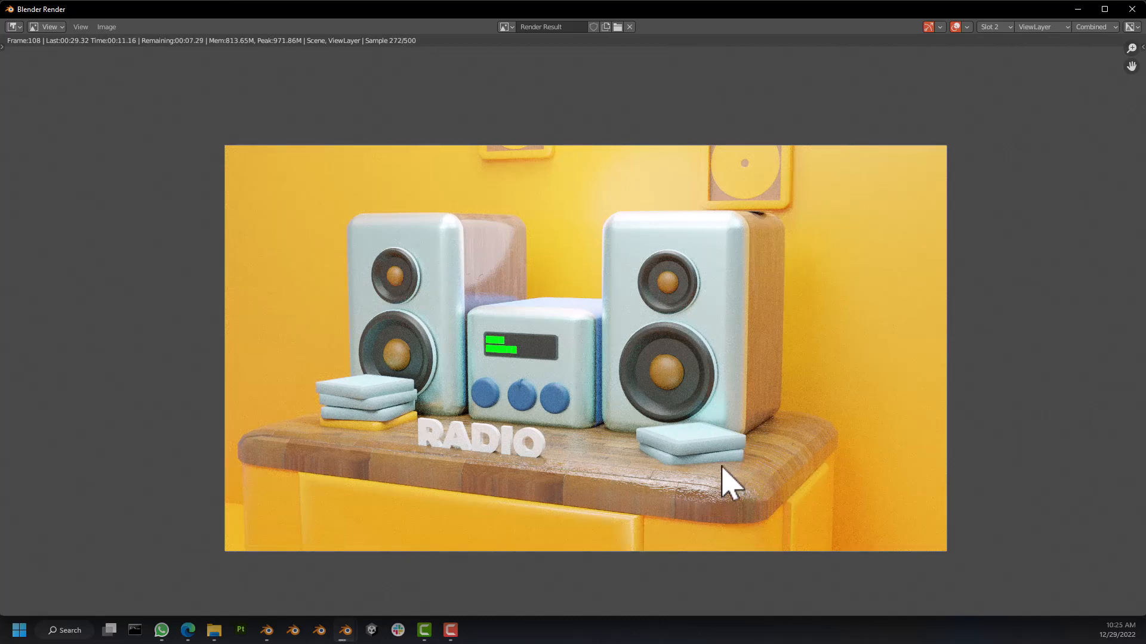
scroll(699, 496, "up", 1)
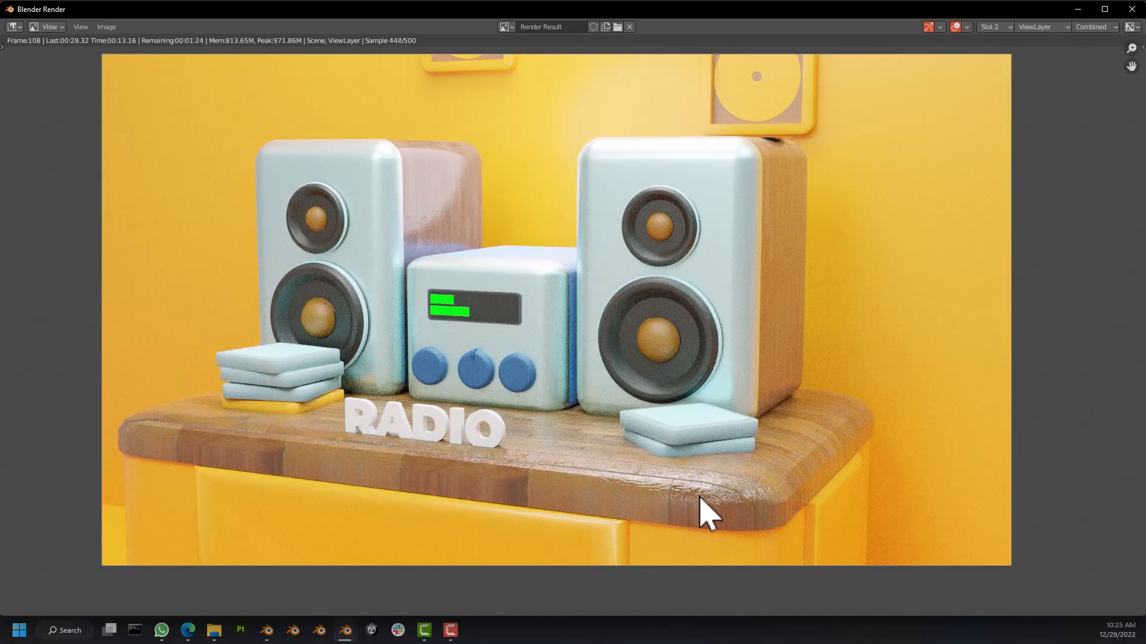
scroll(699, 497, "down", 1)
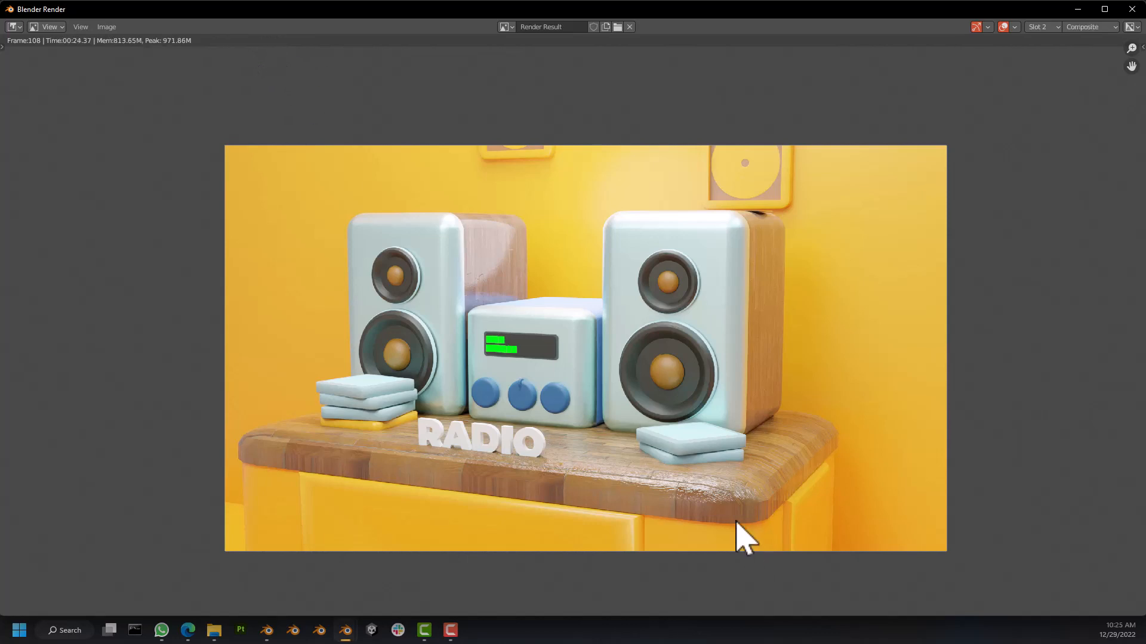
scroll(739, 527, "down", 3)
scroll(737, 523, "up", 4)
scroll(739, 506, "down", 1)
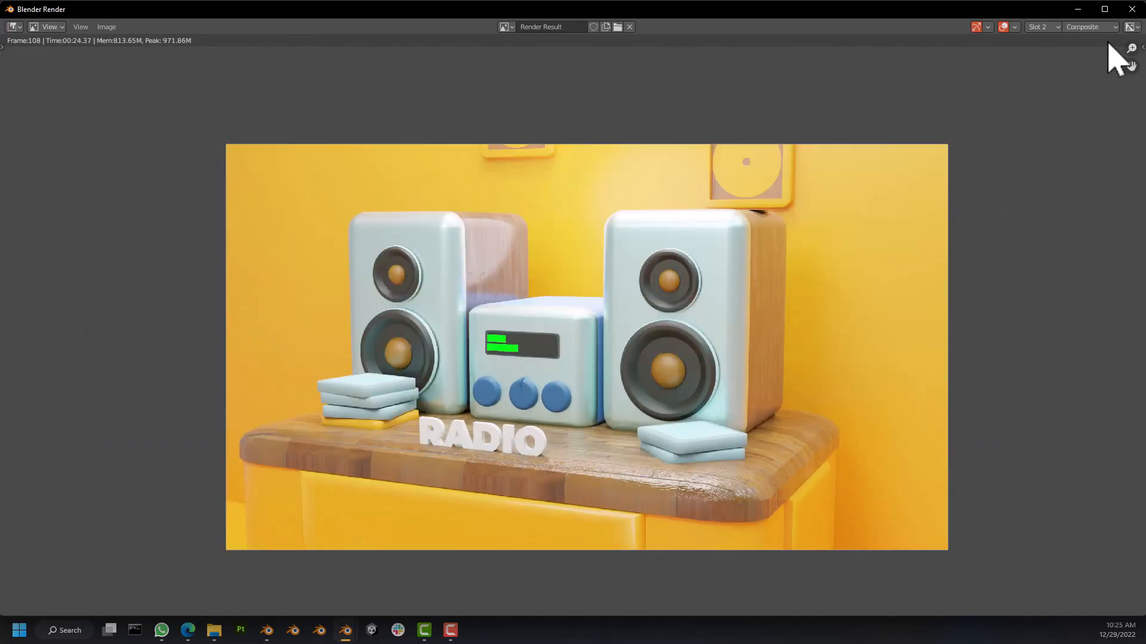
Compare the renders in Slot 1 and Slot 2 by alternating between them, finishing on Slot 2.
left_click(1043, 27)
left_click(1049, 39)
left_click(1048, 27)
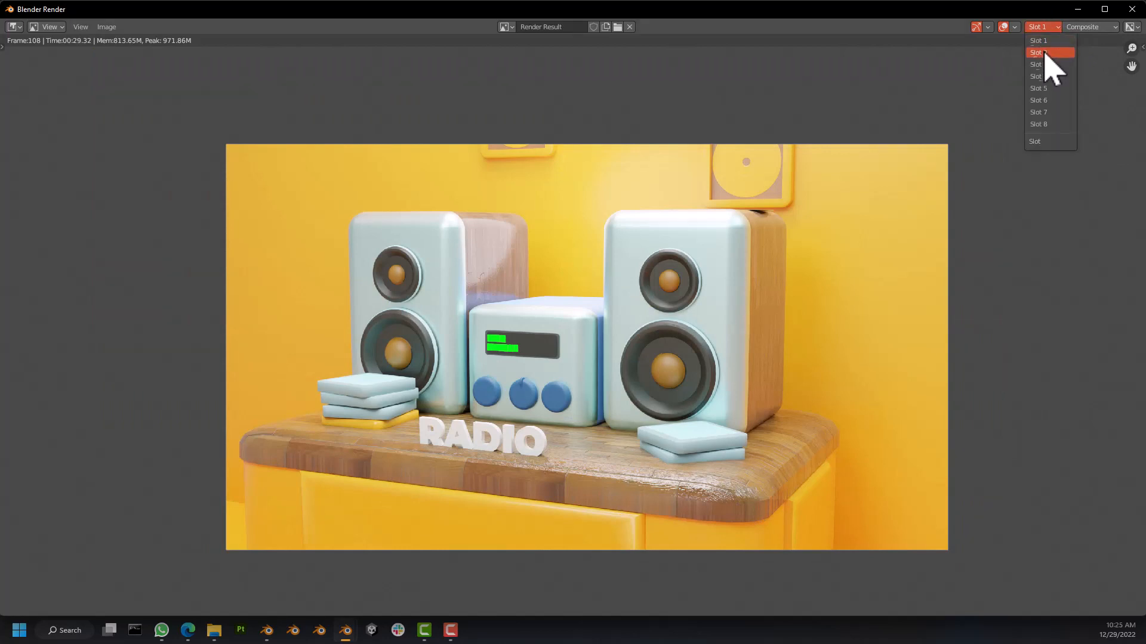
left_click(1050, 65)
left_click(1043, 27)
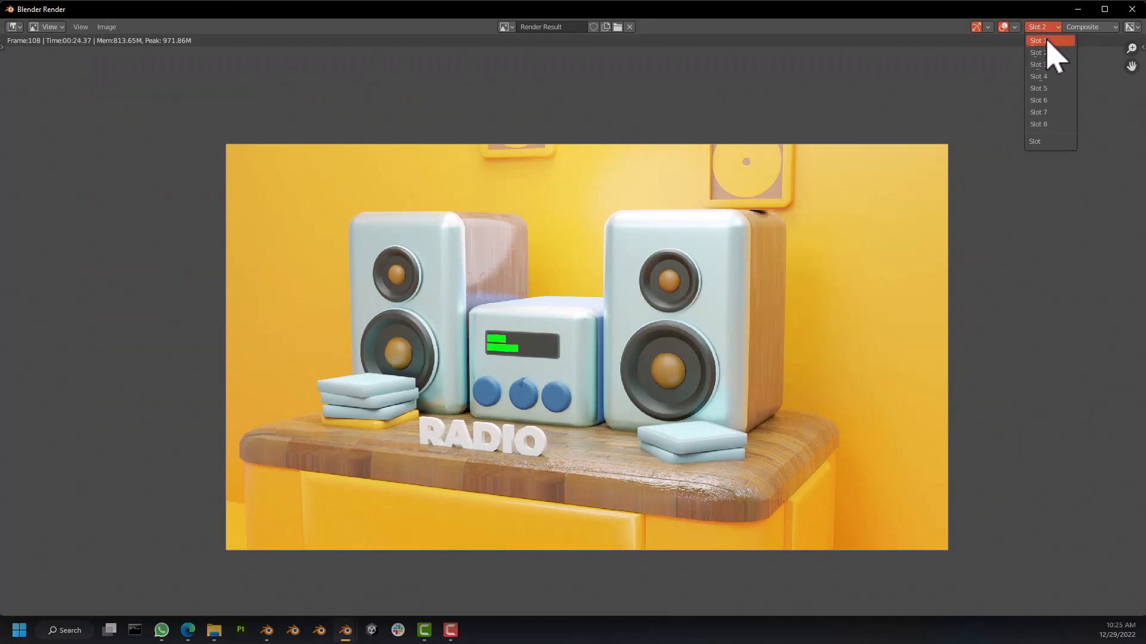
left_click(1049, 41)
left_click(1051, 28)
left_click(1050, 53)
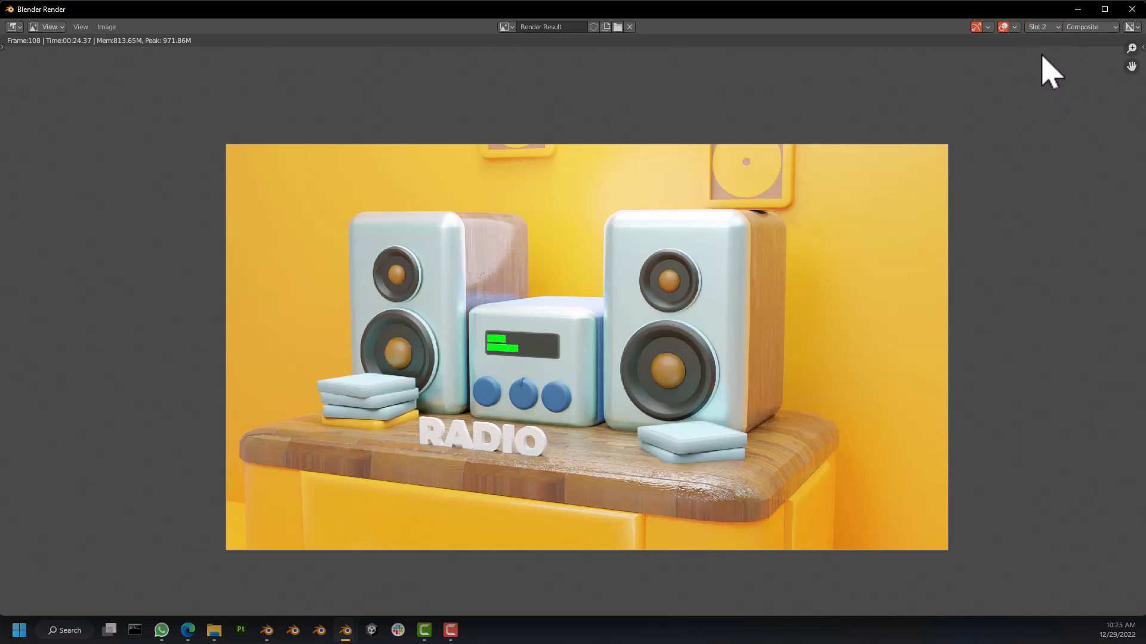
left_click(1045, 27)
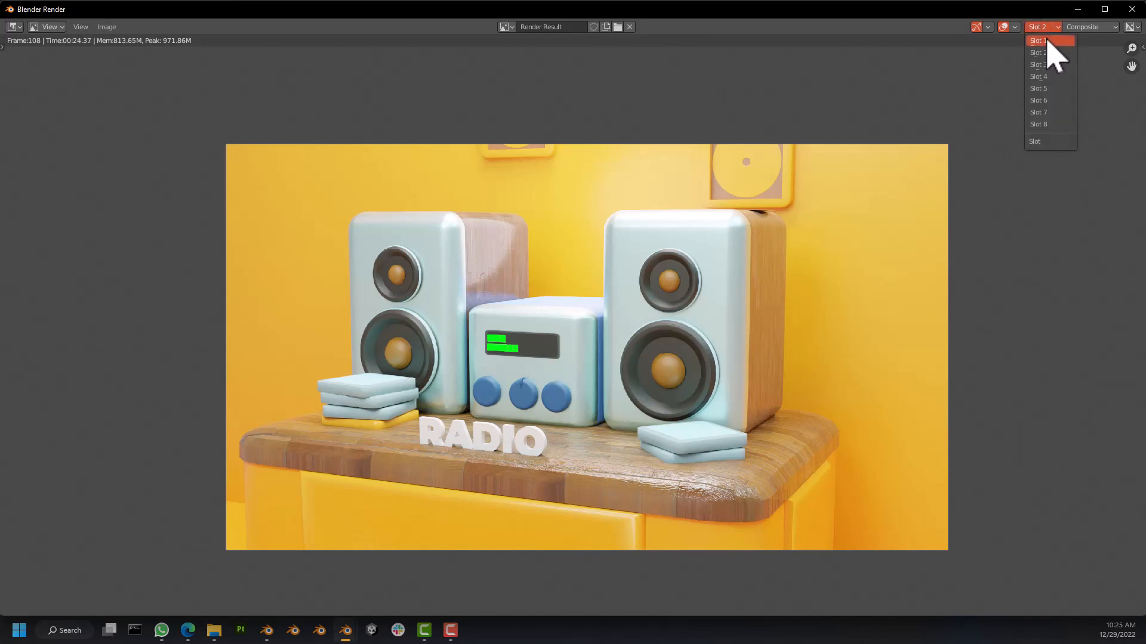
left_click(1042, 53)
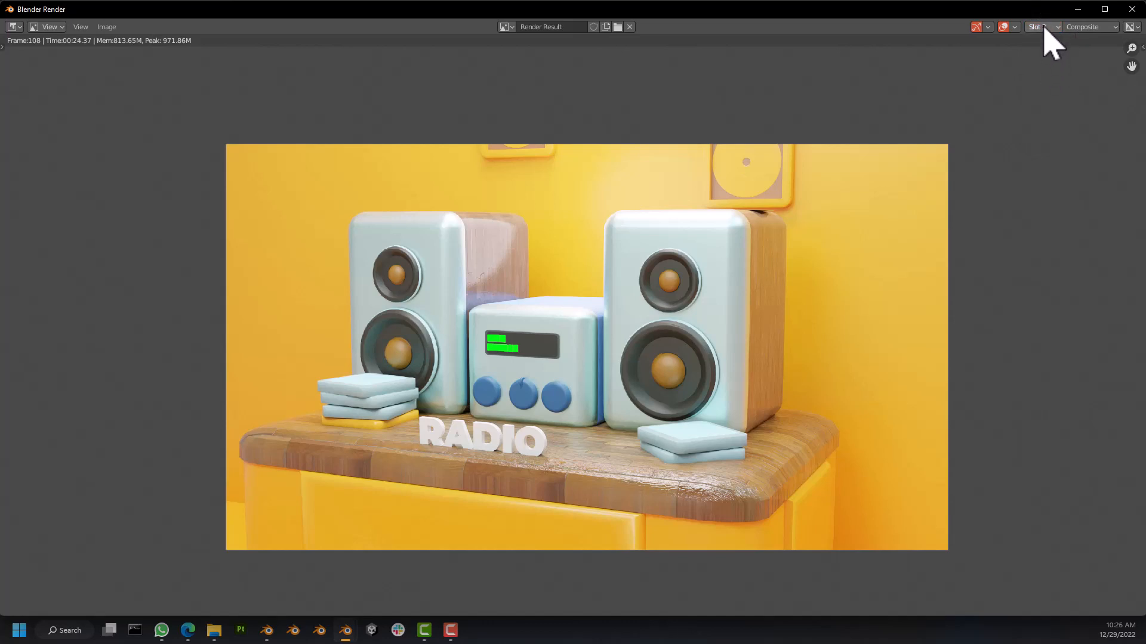
left_click(1044, 27)
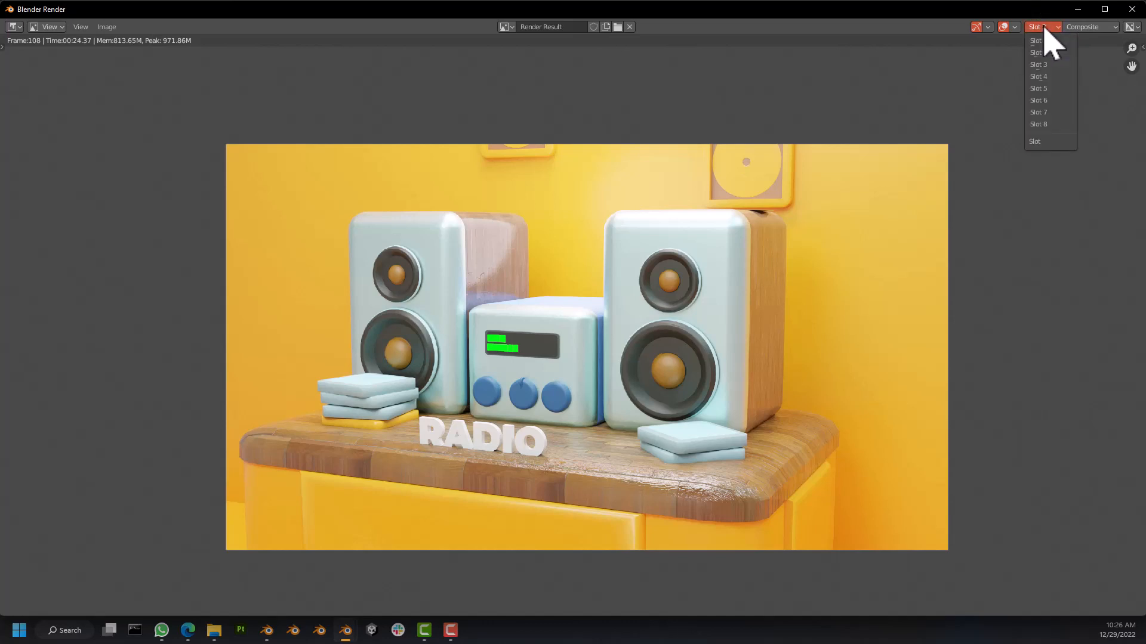
left_click(1044, 41)
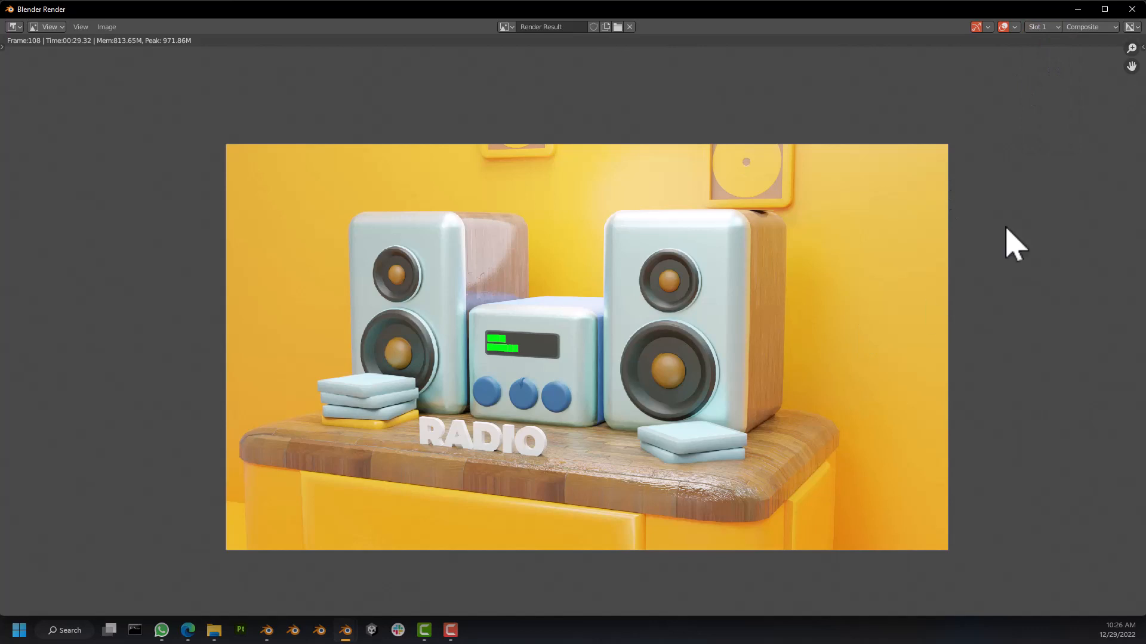
left_click(1044, 28)
left_click(1044, 53)
Examine the Slot 2 render up close, checking the glossy wooden cabinet top and the whole composition.
scroll(687, 494, "up", 2)
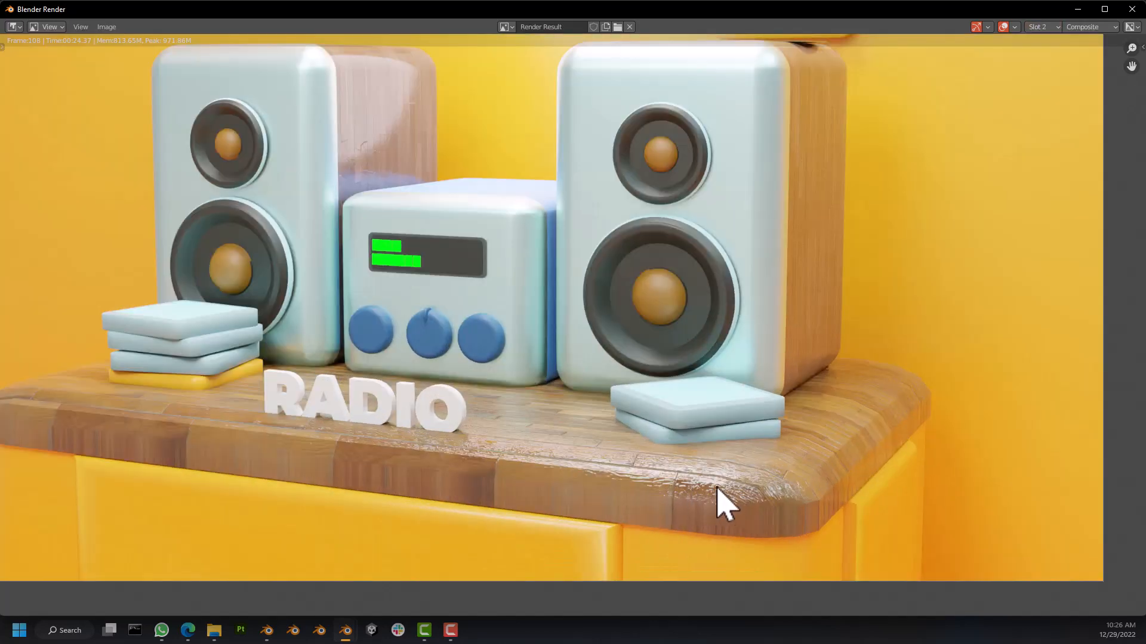
scroll(722, 496, "down", 1)
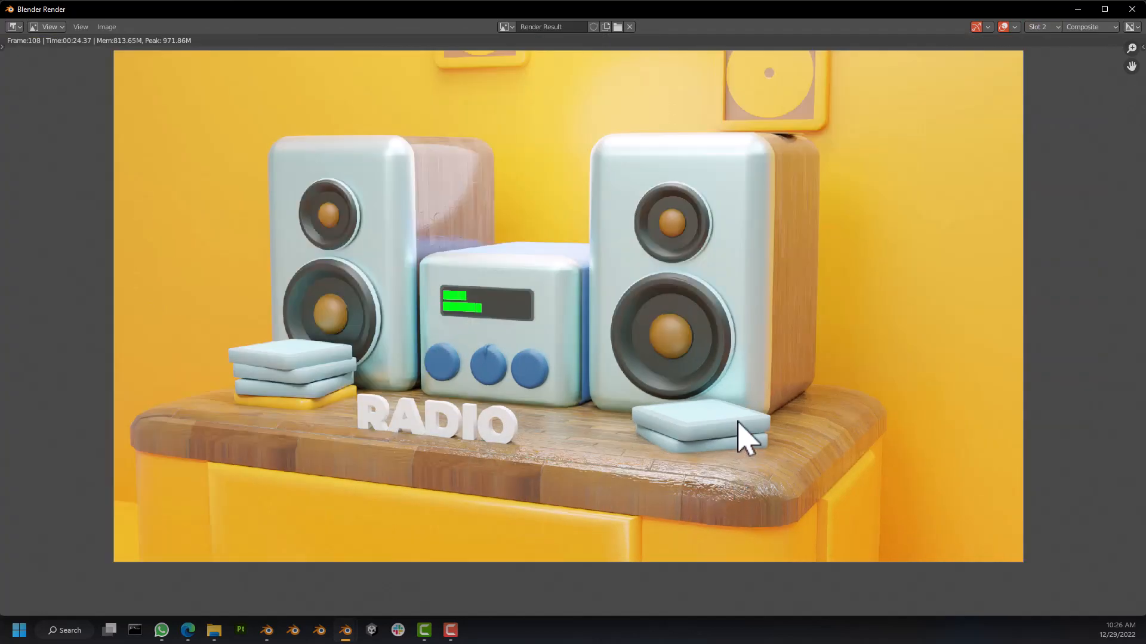
scroll(745, 435, "down", 1)
left_click(1041, 28)
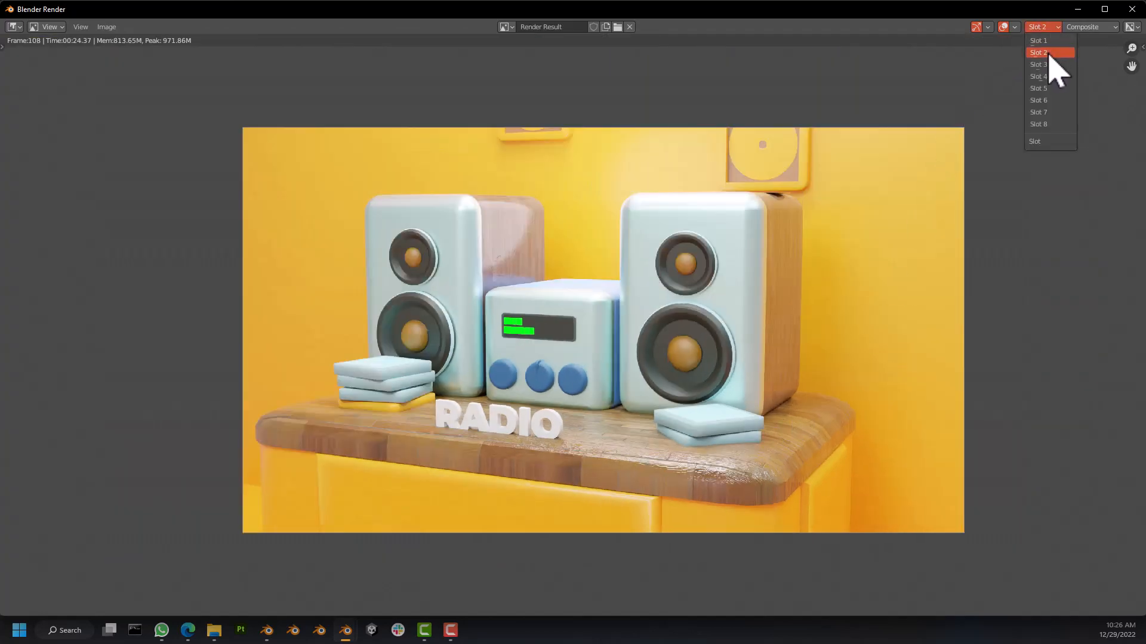
left_click(1049, 54)
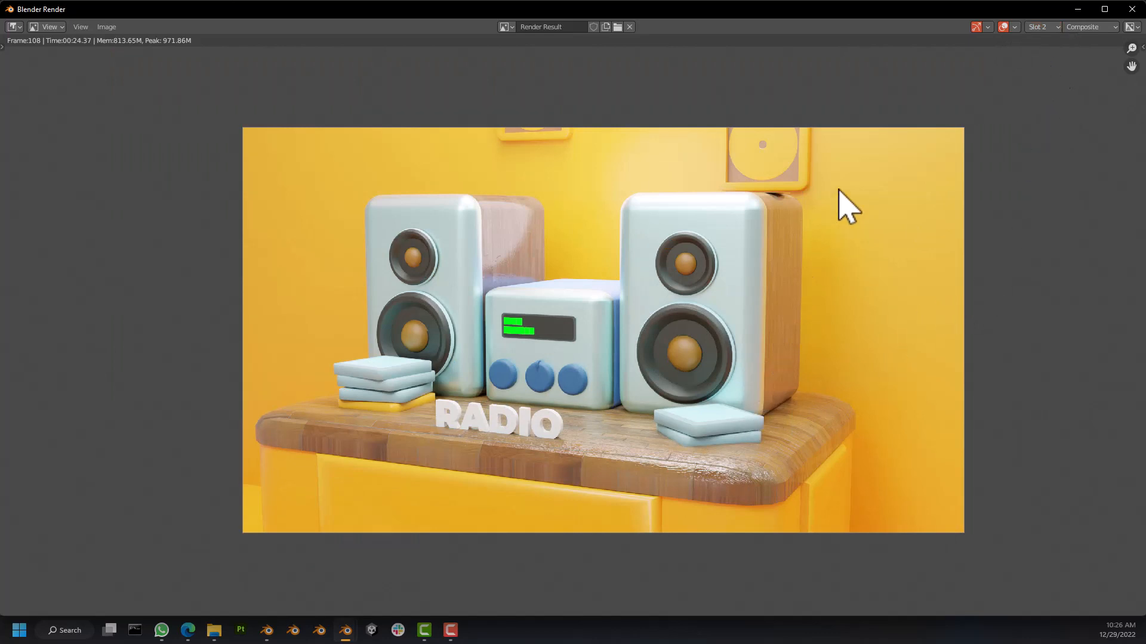
scroll(681, 435, "up", 2)
scroll(673, 430, "down", 3)
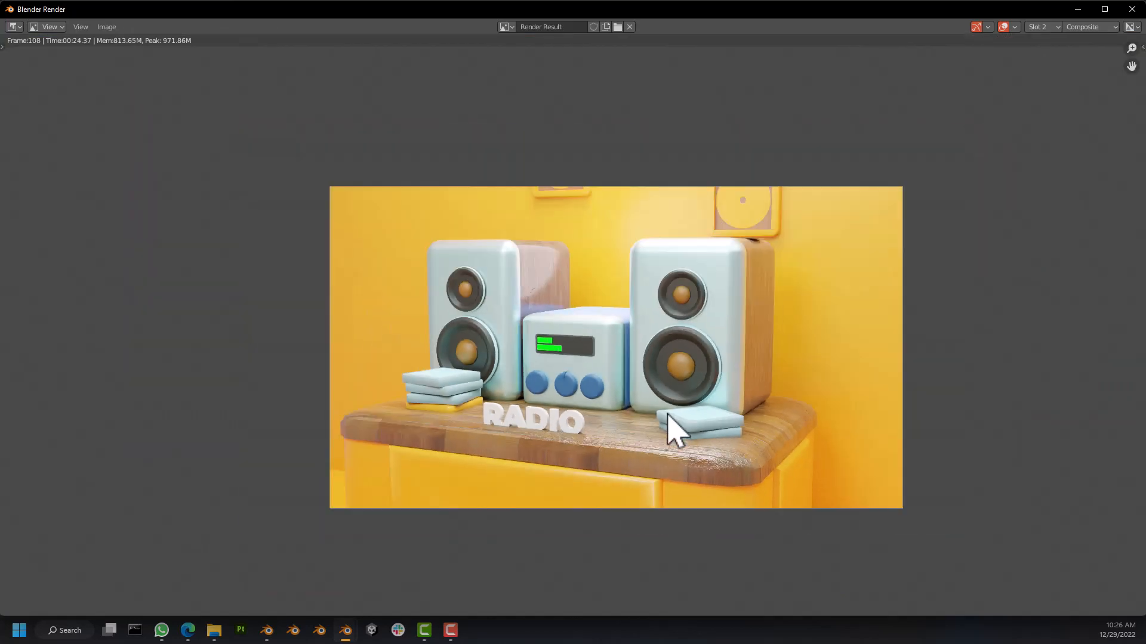
Switch the render result to the empty Slot 3 and close the render window.
scroll(754, 473, "up", 1)
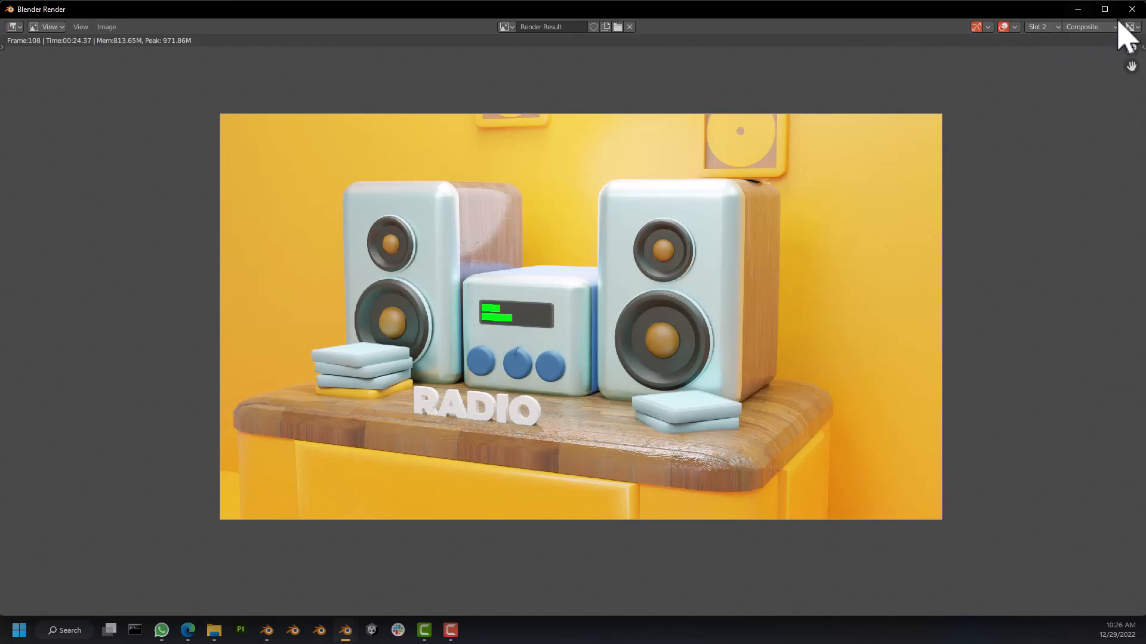
left_click(1044, 28)
left_click(1044, 65)
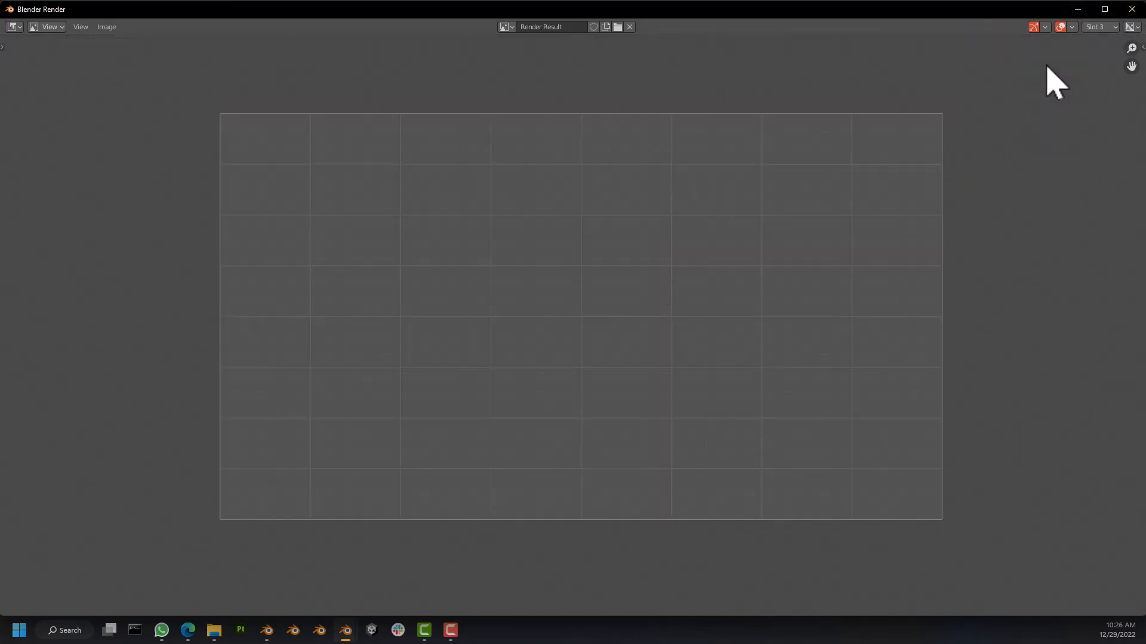
left_click(1131, 9)
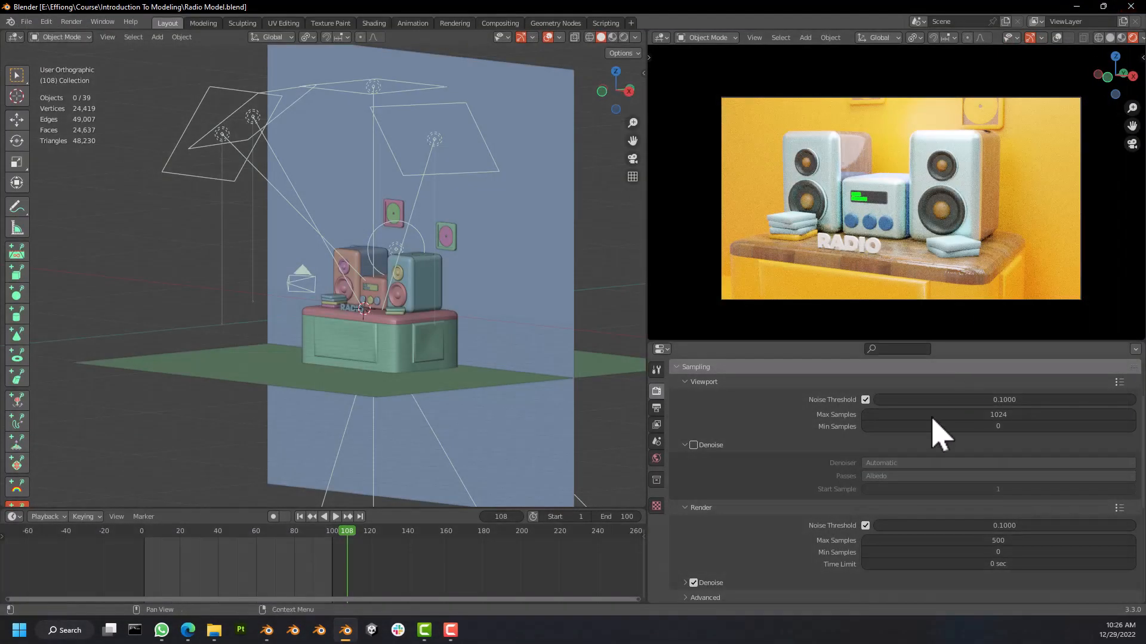
Set the final render's Max Samples to 60.
left_click(979, 541)
type("6")
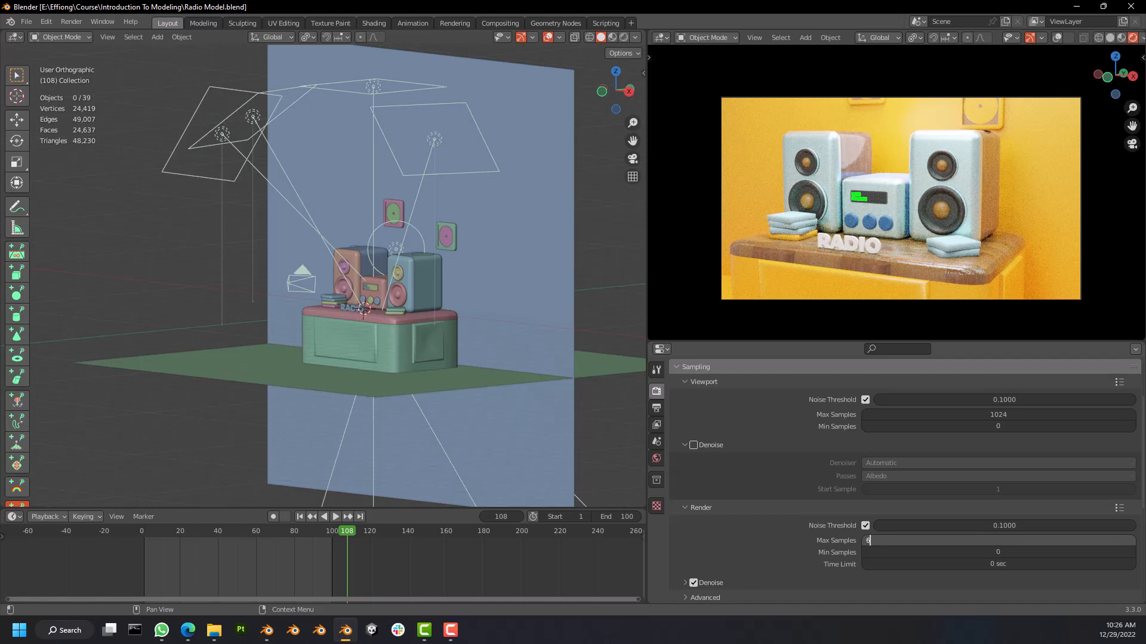
type("0")
key("Return")
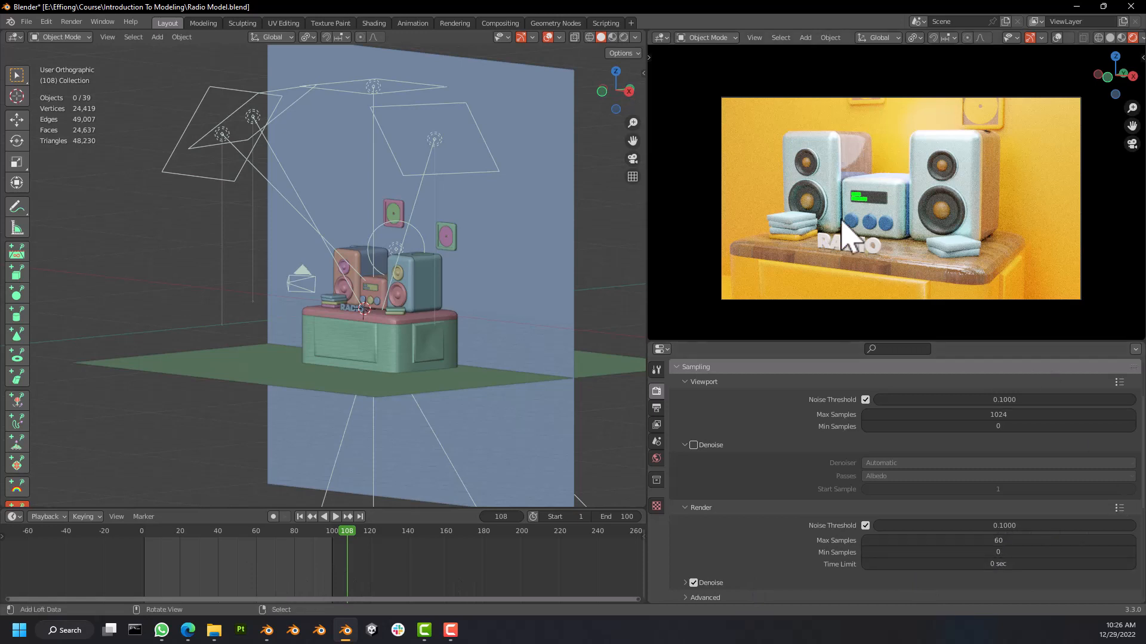
Render the current frame as a still image into Slot 3.
left_click(72, 22)
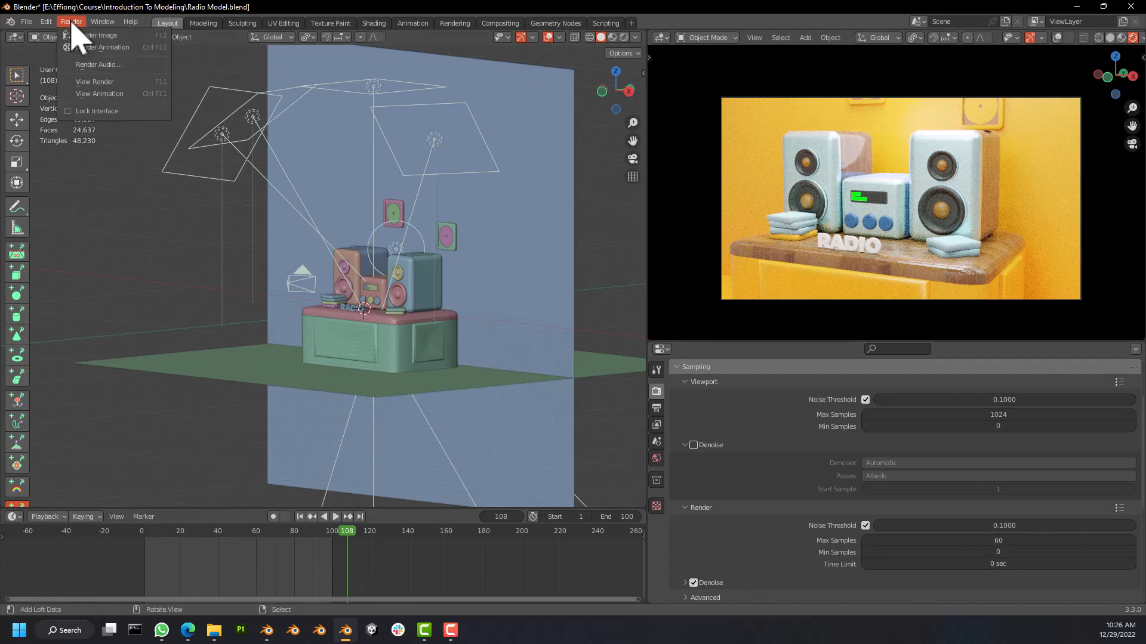
left_click(91, 35)
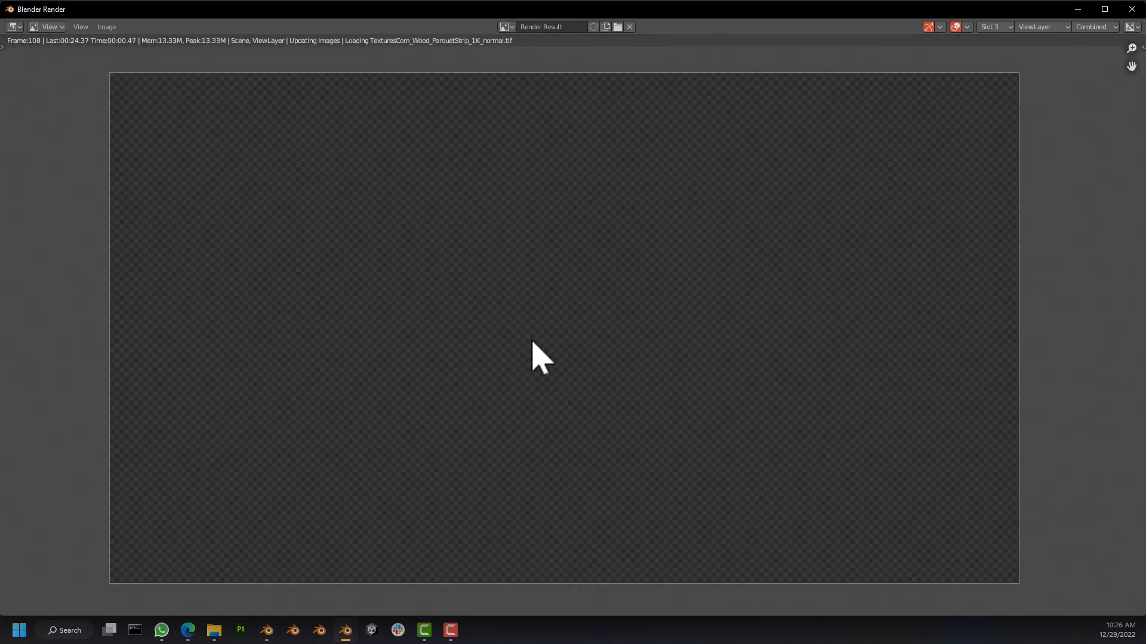
scroll(532, 342, "down", 1)
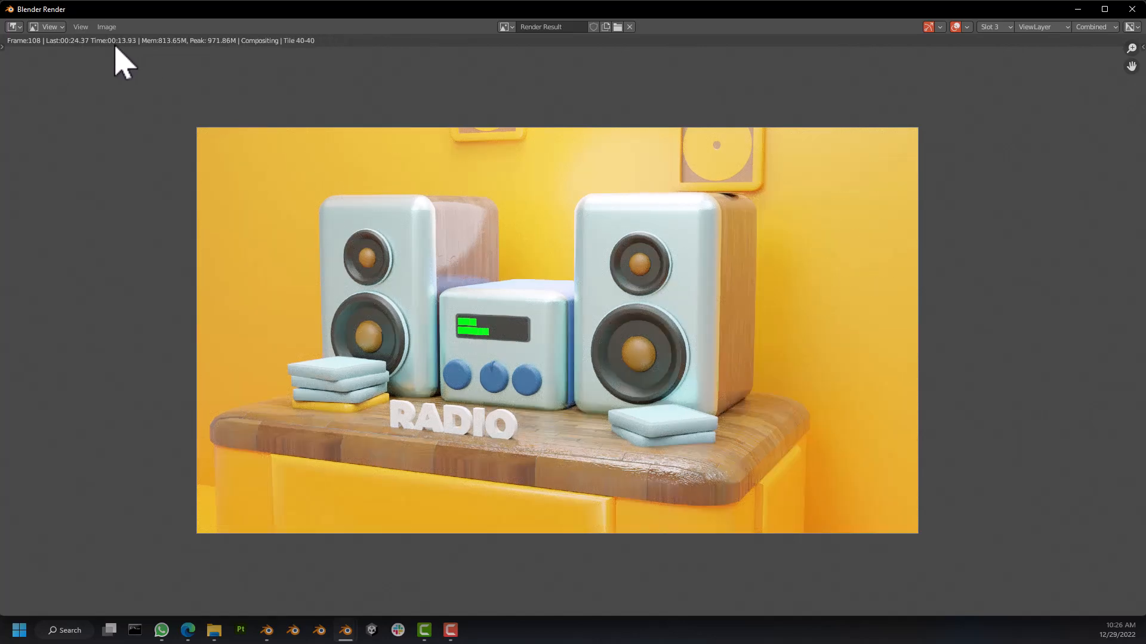
scroll(734, 455, "down", 2)
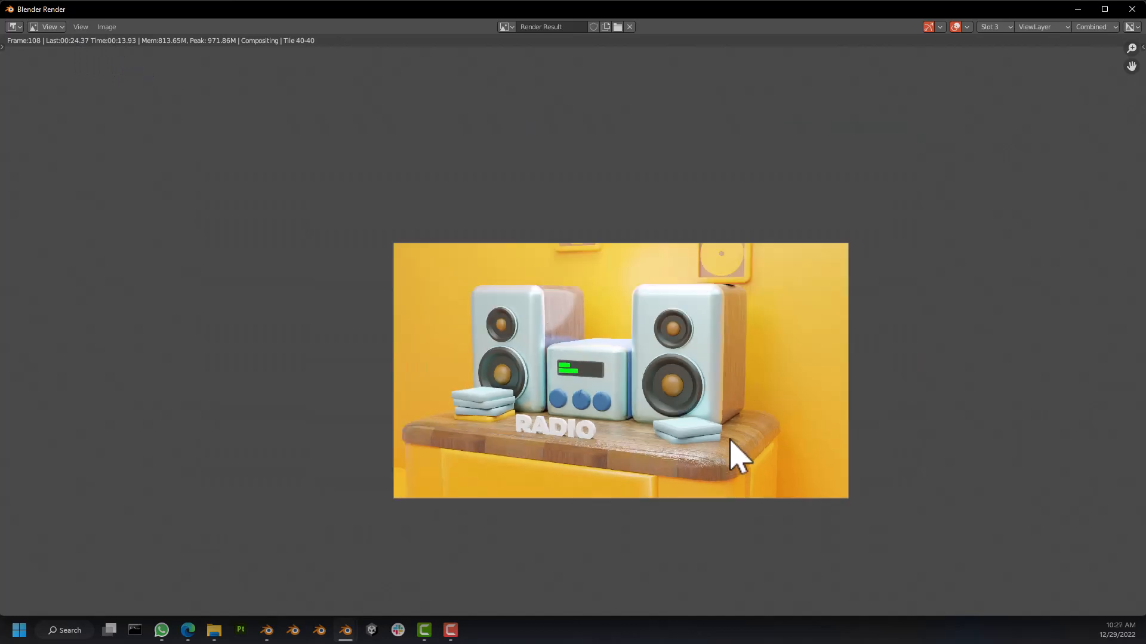
Check the cabinet top in the Slot 3 render and compare it with Slots 2 and 1, finishing on Slot 3.
scroll(734, 455, "up", 5)
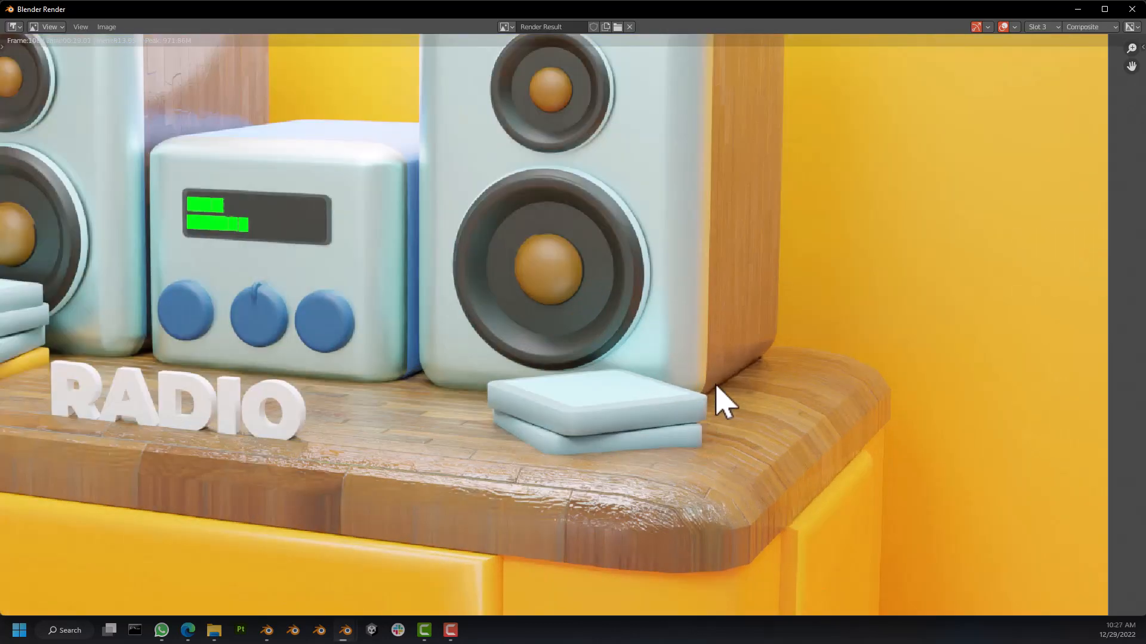
scroll(740, 381, "down", 4)
scroll(895, 204, "down", 1)
scroll(895, 205, "up", 2)
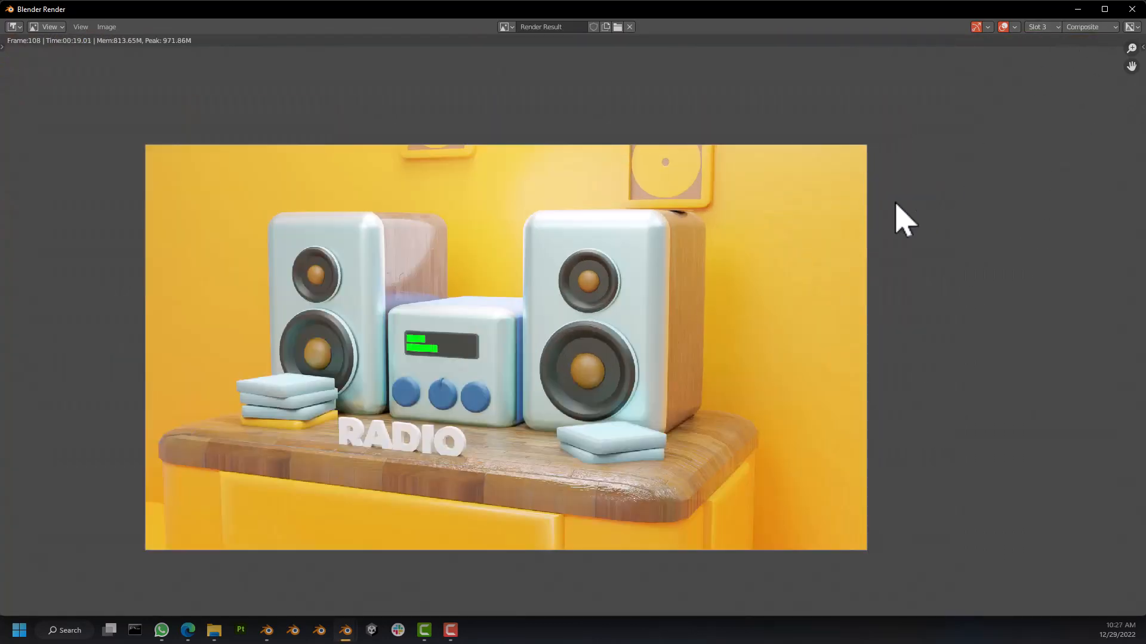
left_click(1041, 27)
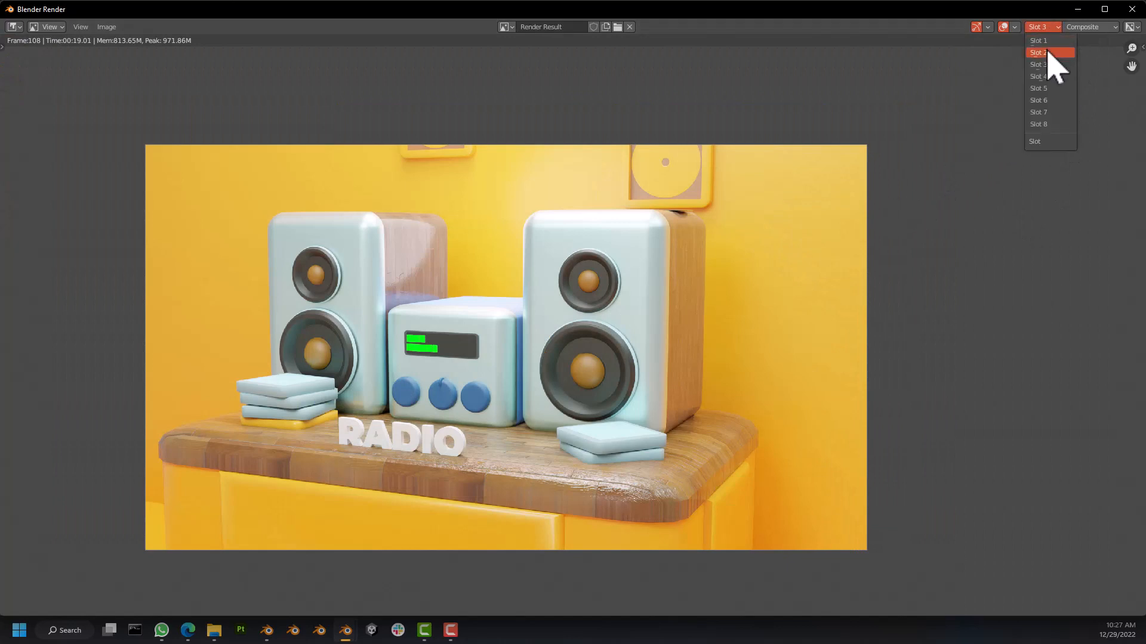
left_click(1046, 55)
left_click(1045, 26)
left_click(1044, 41)
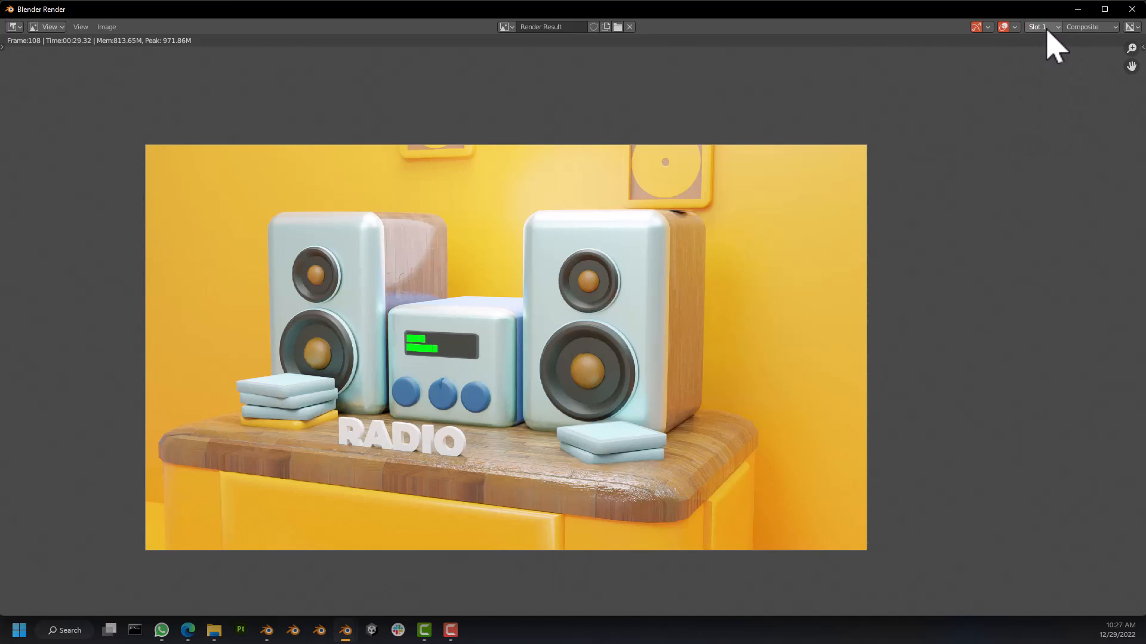
left_click(1047, 27)
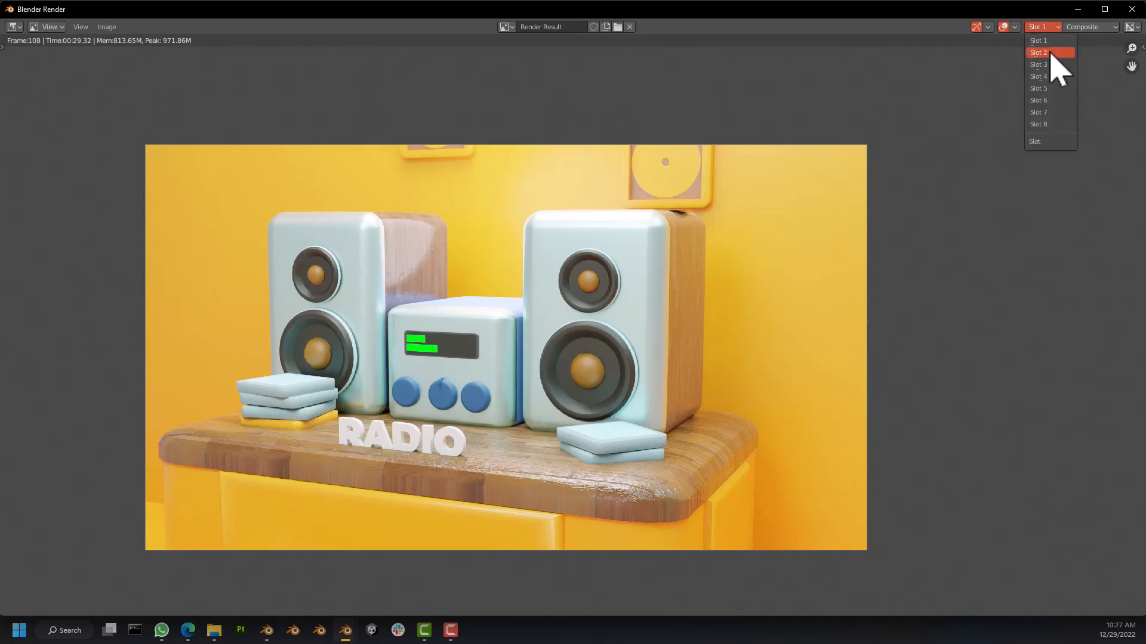
left_click(1050, 52)
left_click(1047, 27)
left_click(1054, 63)
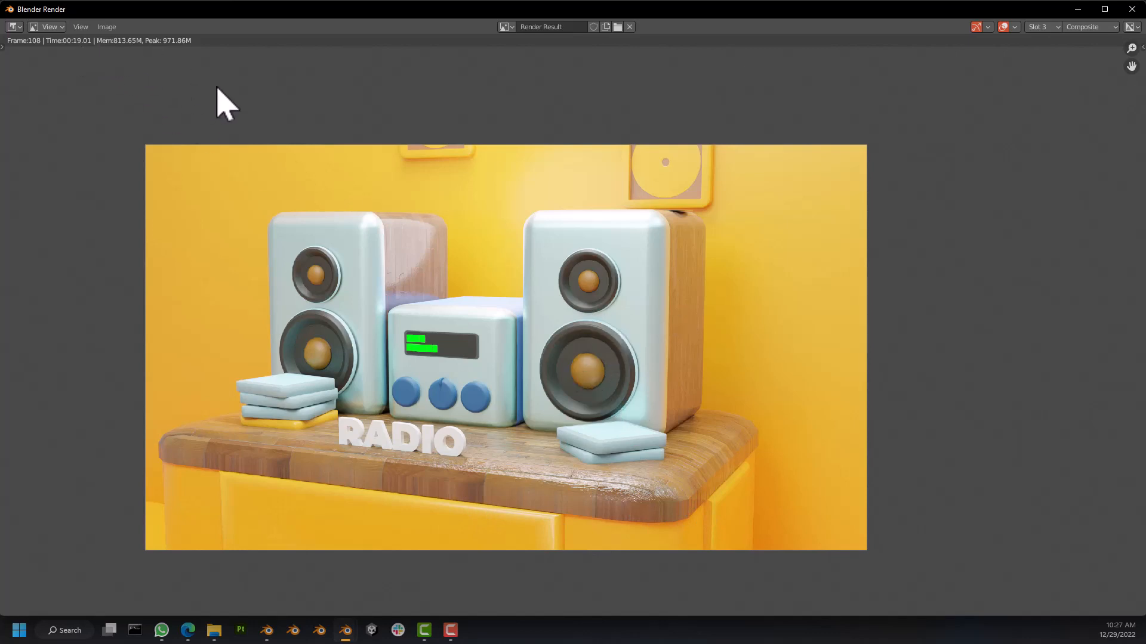
Examine the Slot 3 render up close, checking the speaker cones, the radio and the overall composition.
scroll(776, 372, "up", 1)
scroll(775, 371, "down", 2)
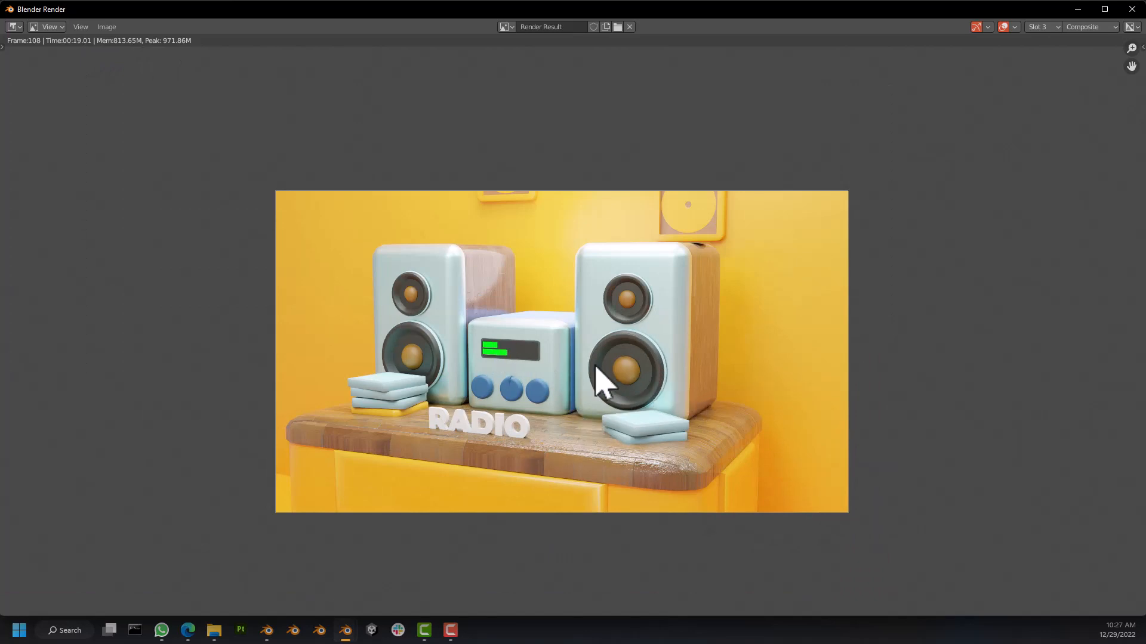
scroll(629, 403, "down", 1)
scroll(632, 397, "up", 2)
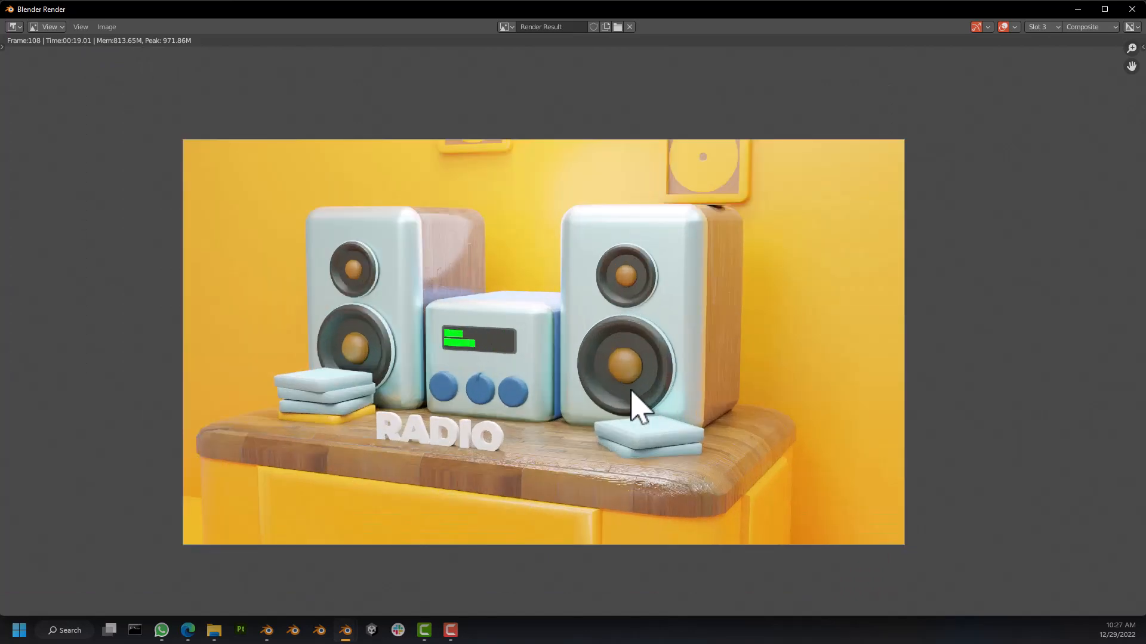
scroll(358, 355, "up", 7)
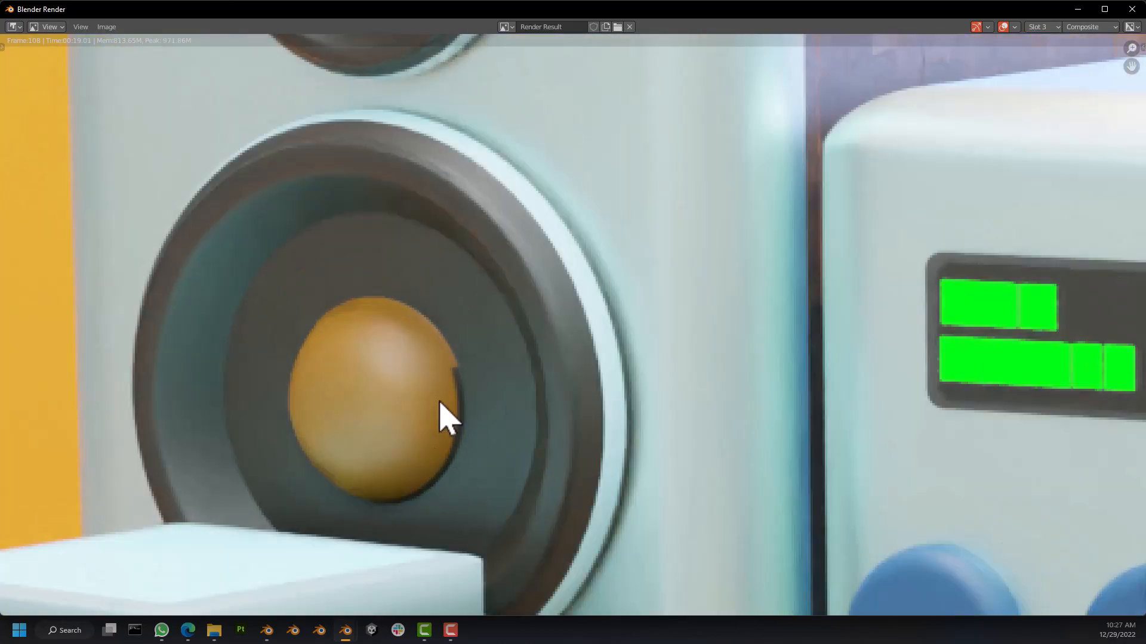
scroll(446, 418, "down", 2)
scroll(449, 472, "down", 3)
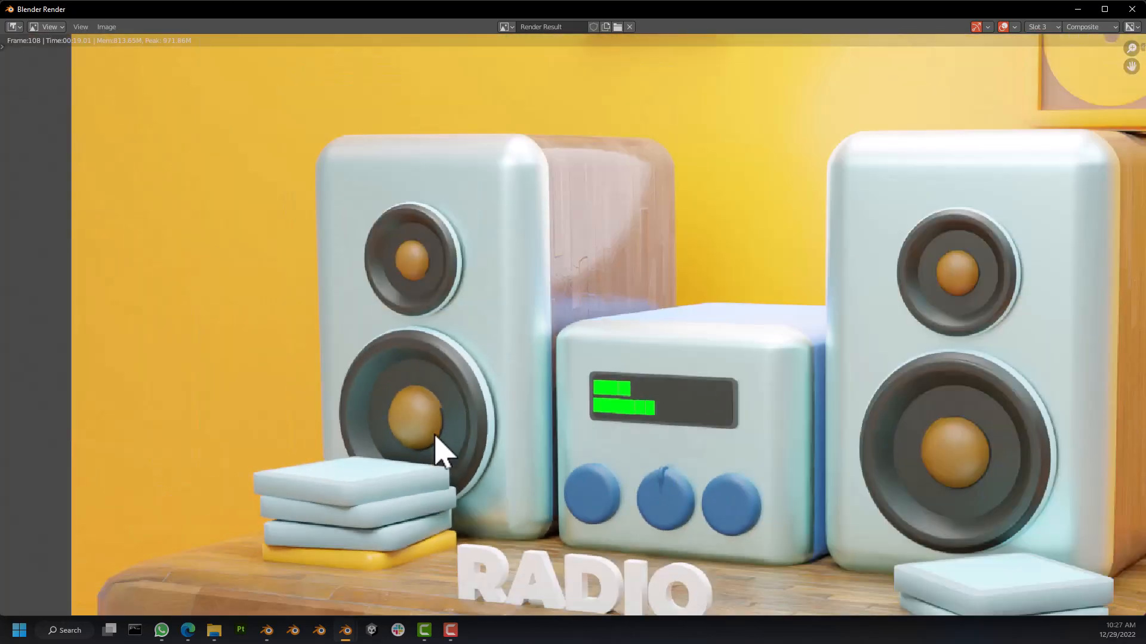
scroll(735, 452, "down", 2)
middle_click_drag(951, 494, 743, 376)
scroll(750, 406, "up", 2)
scroll(748, 409, "down", 3)
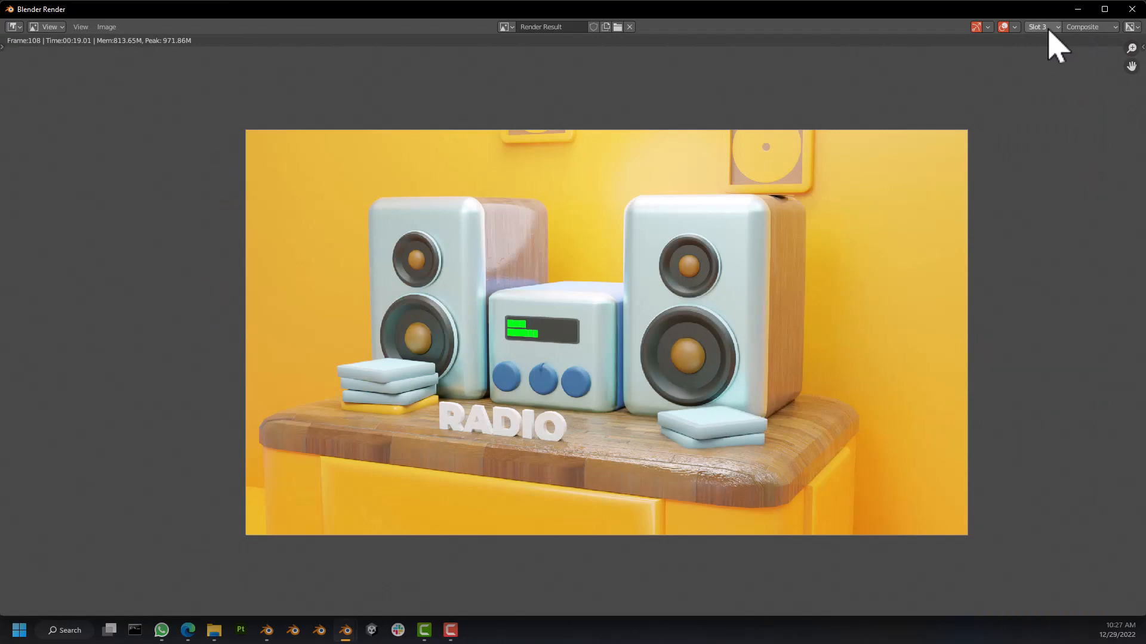
Close the render window and return the timeline to the first frame.
left_click(1131, 10)
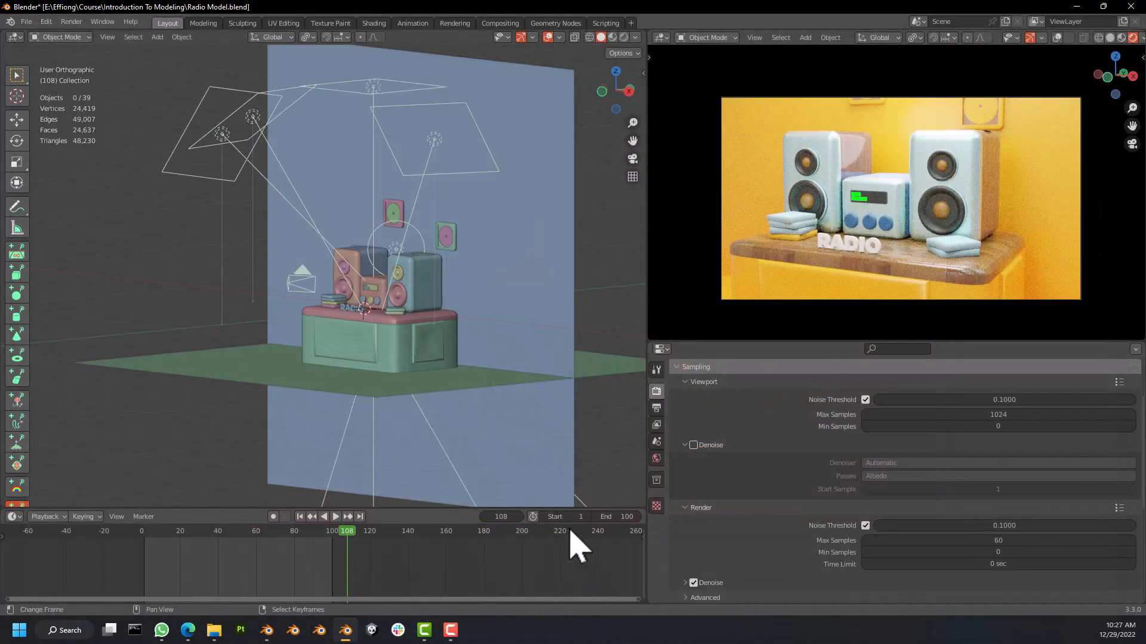
left_click(300, 517)
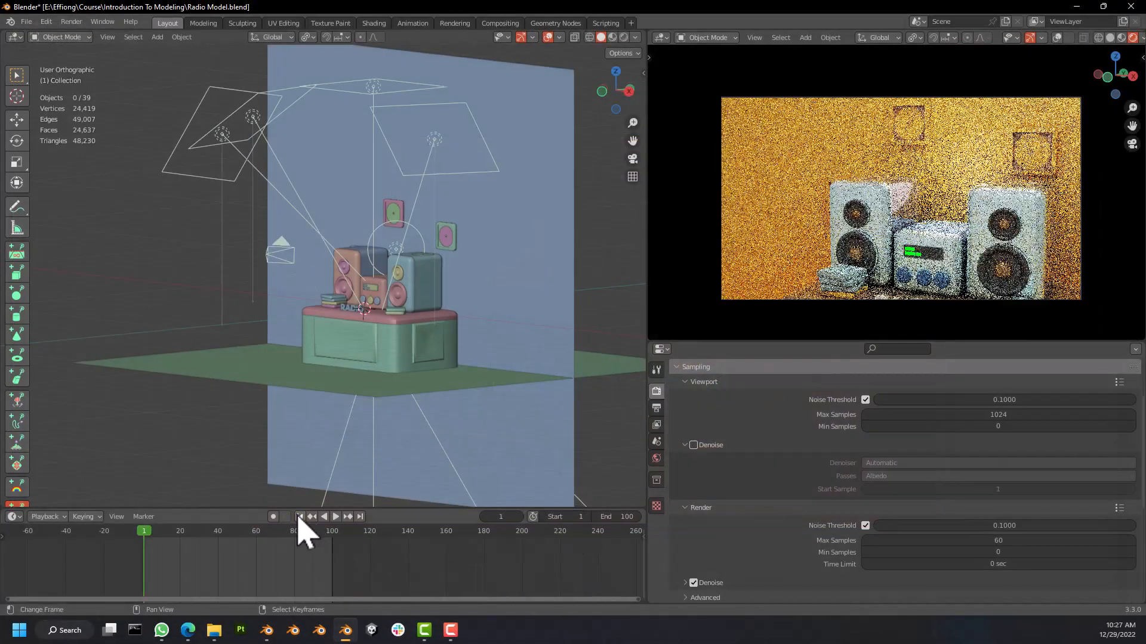
scroll(996, 507, "up", 1)
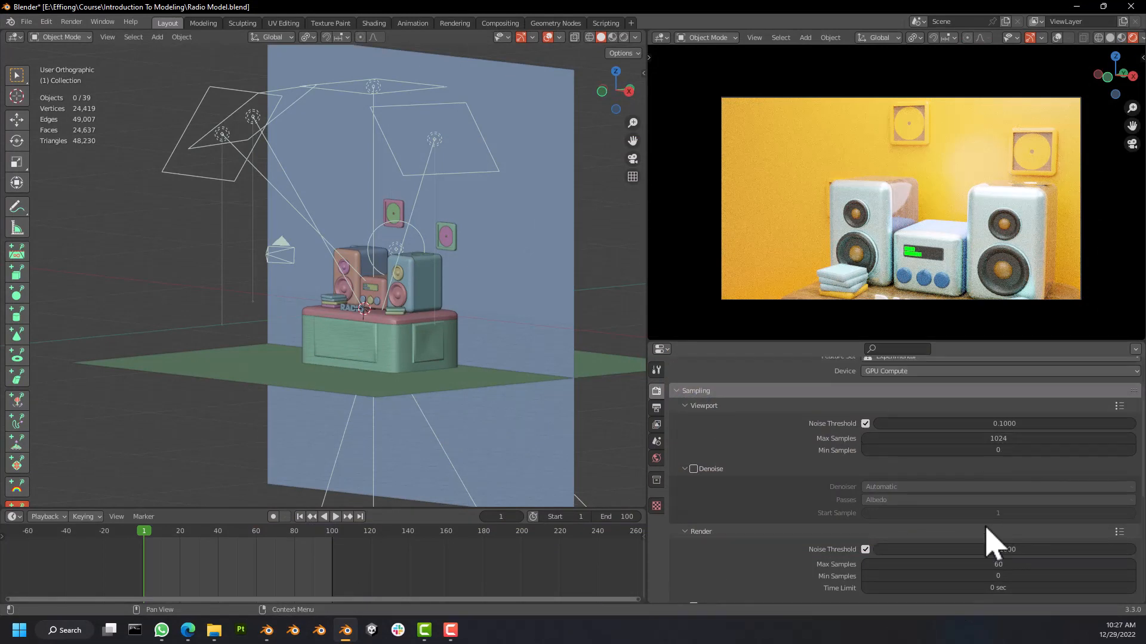
scroll(775, 507, "down", 1)
Collapse the Sampling settings, expand Volumes and Light Paths, and review the bounce, clamping and caustics options.
left_click(680, 368)
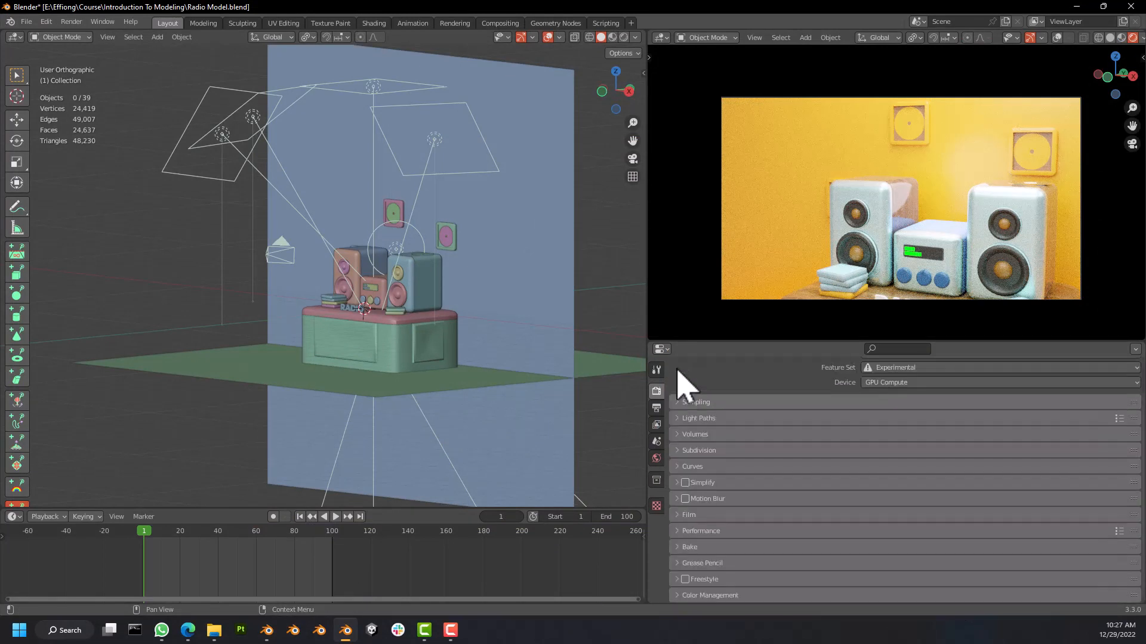
left_click(692, 434)
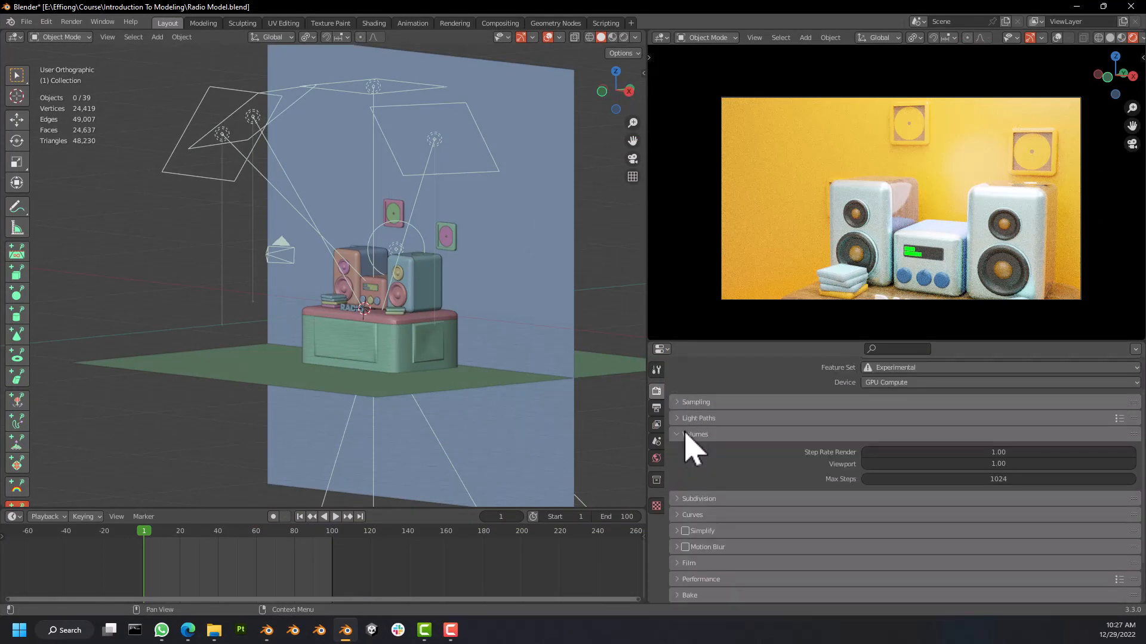
left_click(700, 418)
scroll(755, 508, "down", 3)
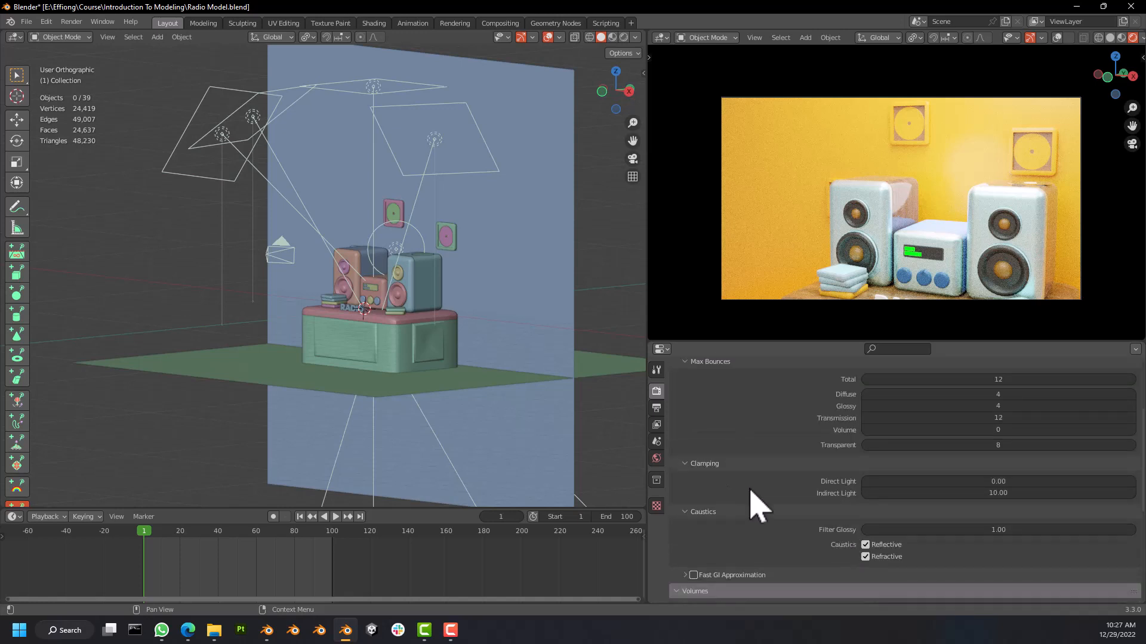
scroll(1039, 426, "up", 2)
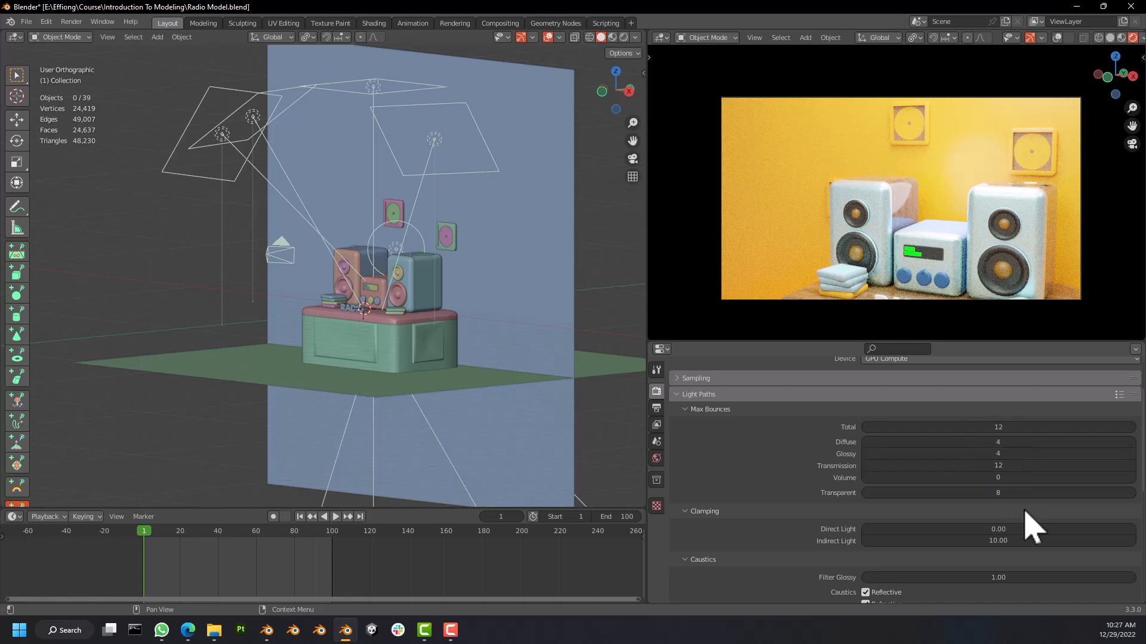
scroll(1020, 507, "down", 3)
left_click_drag(1012, 505, 995, 517)
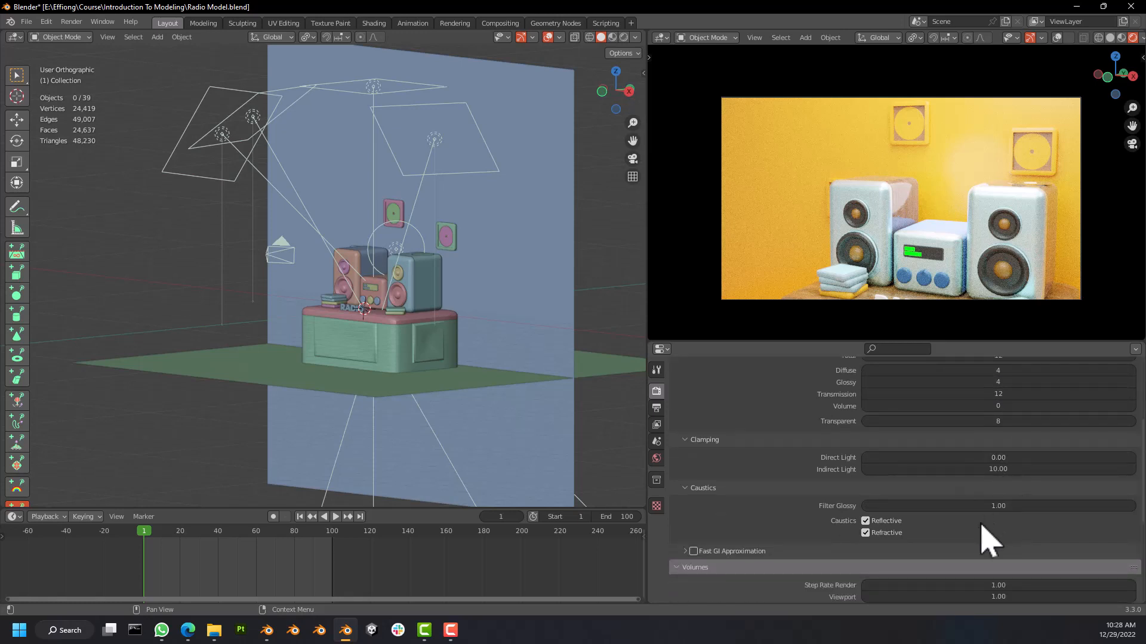
scroll(987, 541, "down", 2)
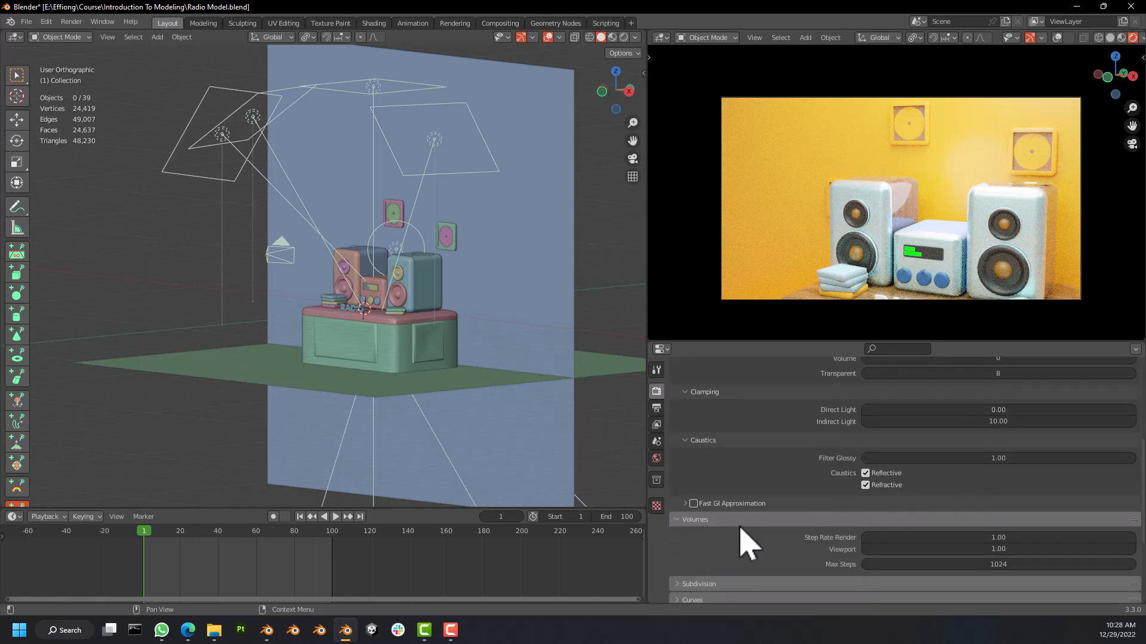
left_click(865, 485)
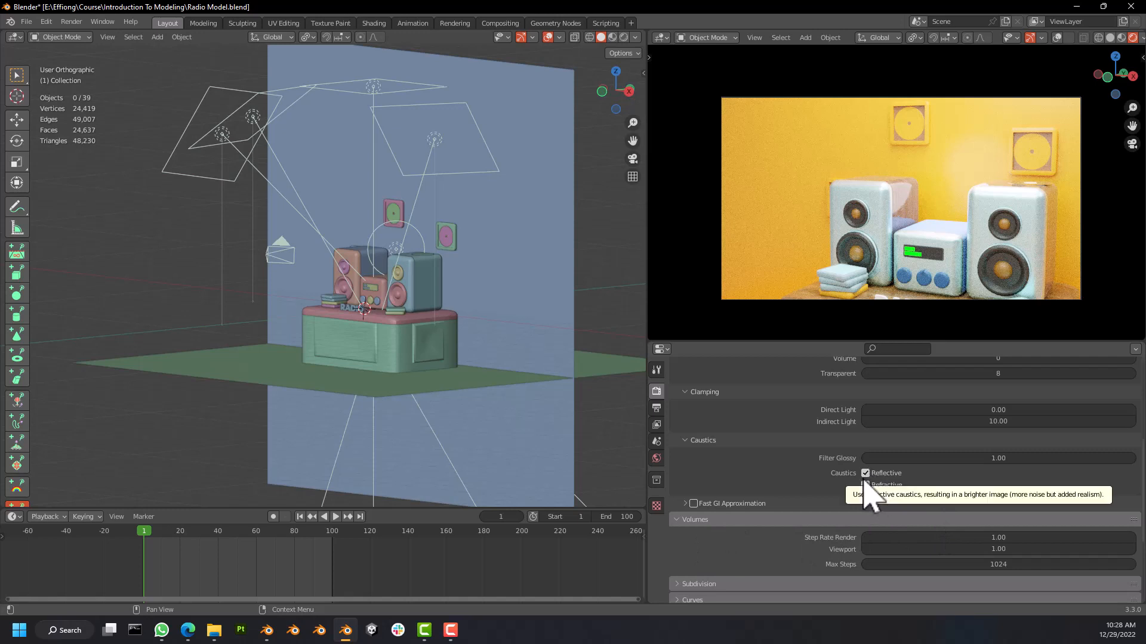
left_click(865, 485)
scroll(883, 486, "up", 3)
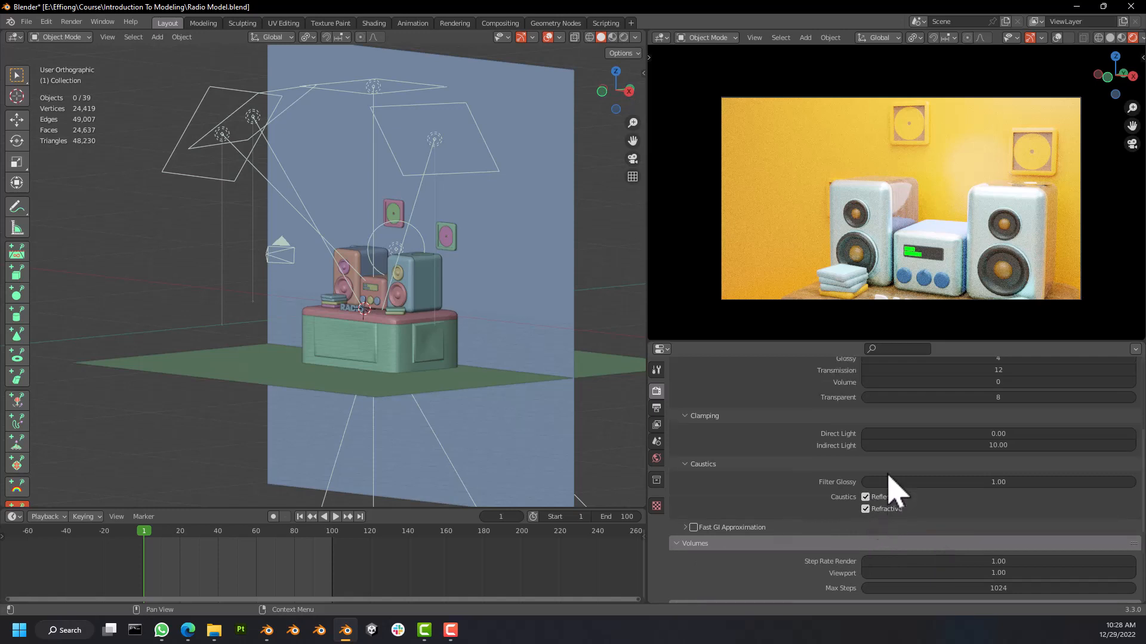
Expand the Film settings and enable Transparent for the render background.
scroll(746, 504, "down", 6)
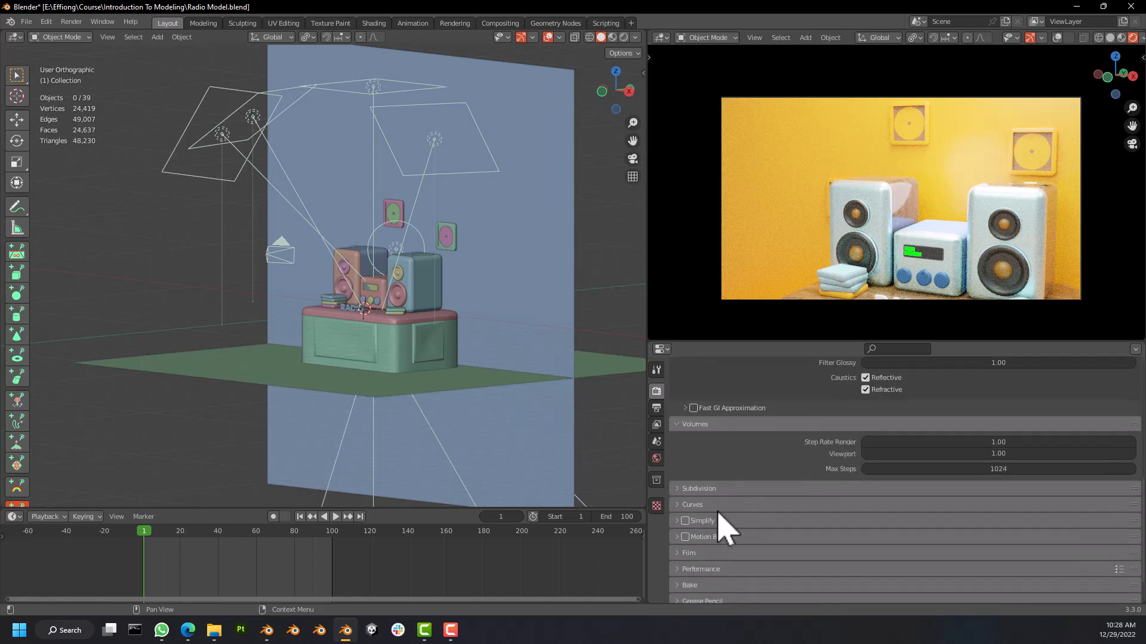
scroll(724, 521, "down", 2)
left_click(689, 514)
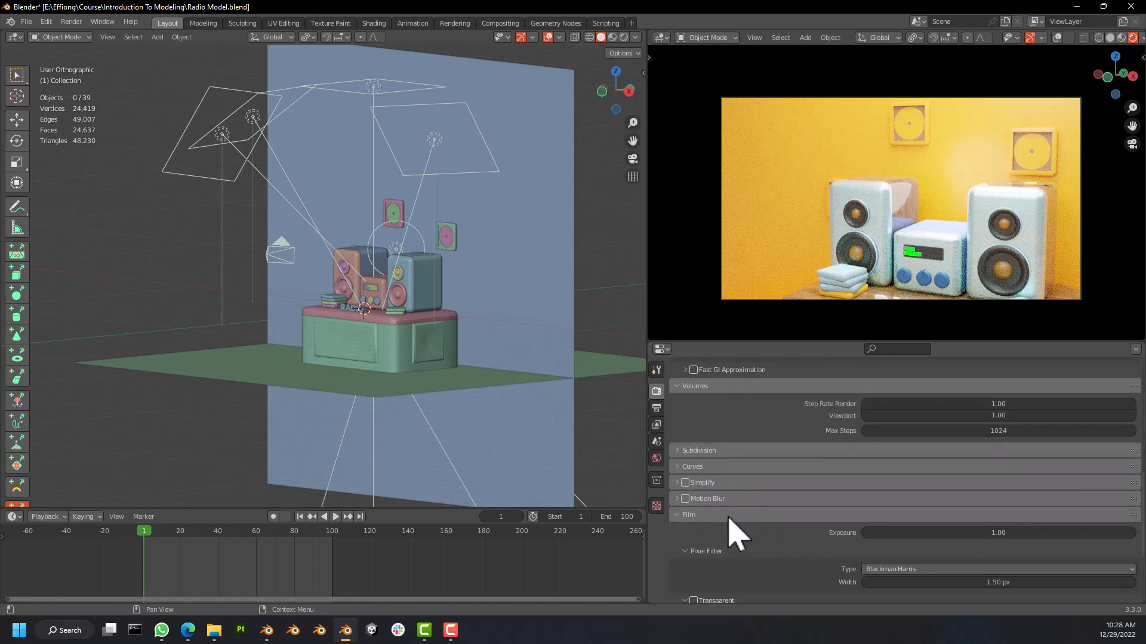
scroll(728, 518, "down", 4)
left_click(693, 529)
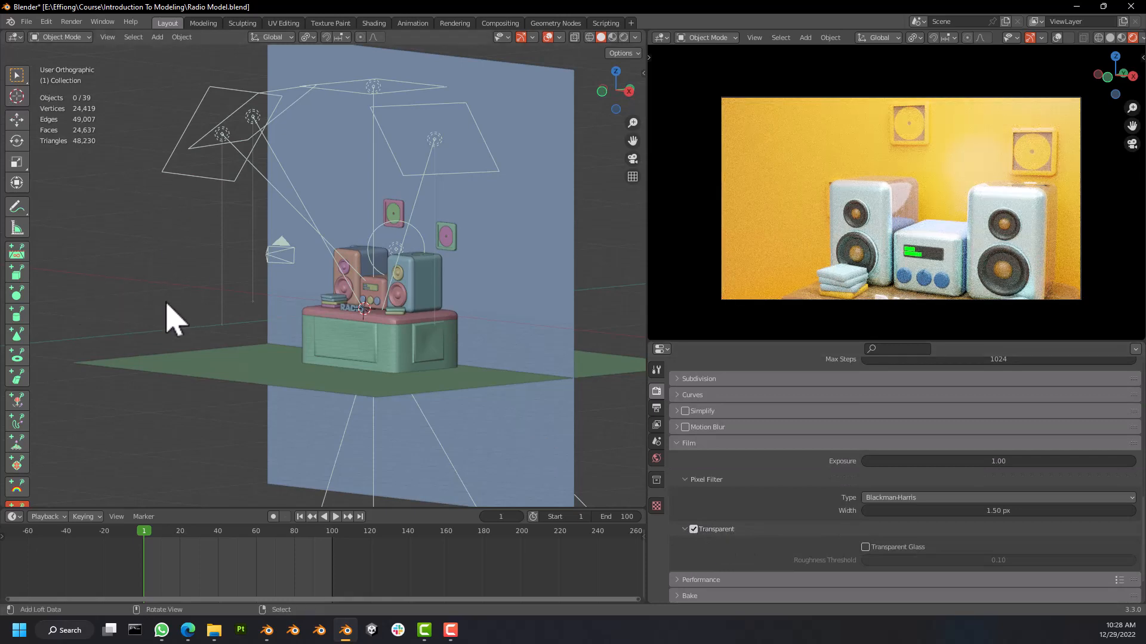
scroll(806, 540, "down", 2)
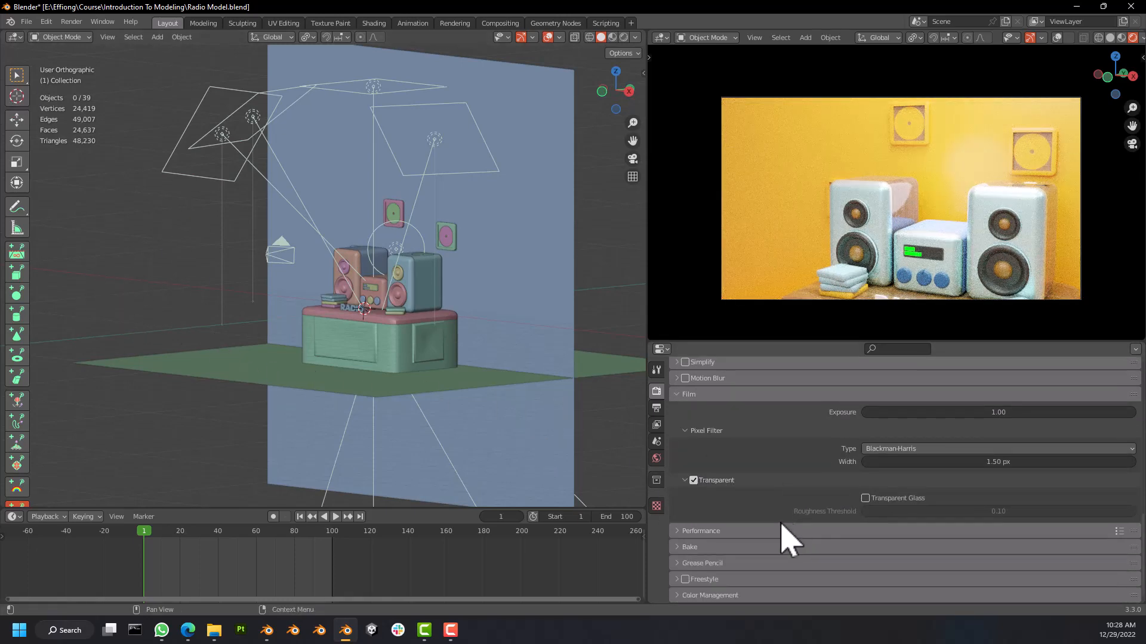
Expand the Performance settings and review the threads, memory, acceleration structure, final render and viewport options.
left_click(736, 530)
scroll(786, 537, "down", 5)
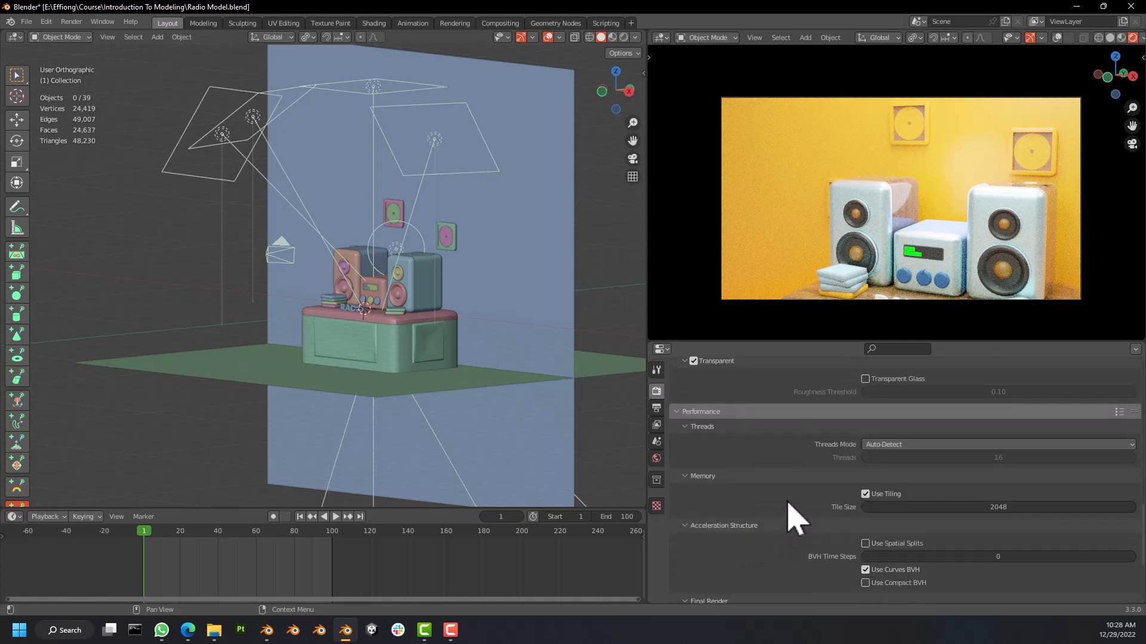
scroll(788, 507, "down", 5)
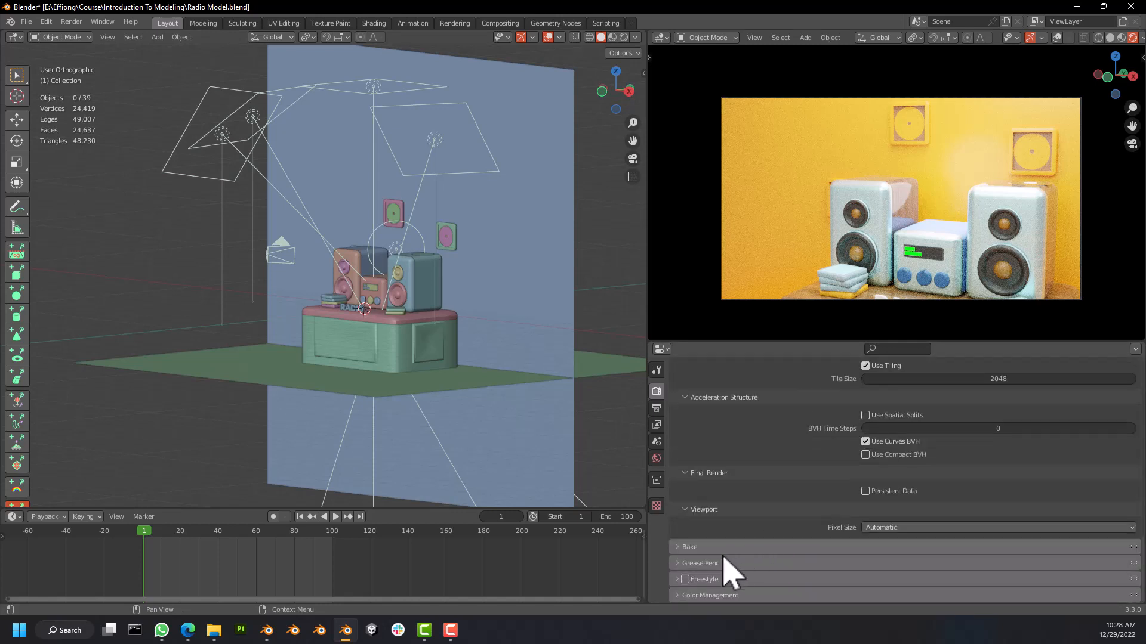
Expand Color Management and try the Standard and Raw view transforms, ending back on Filmic.
left_click(730, 596)
scroll(776, 584, "down", 3)
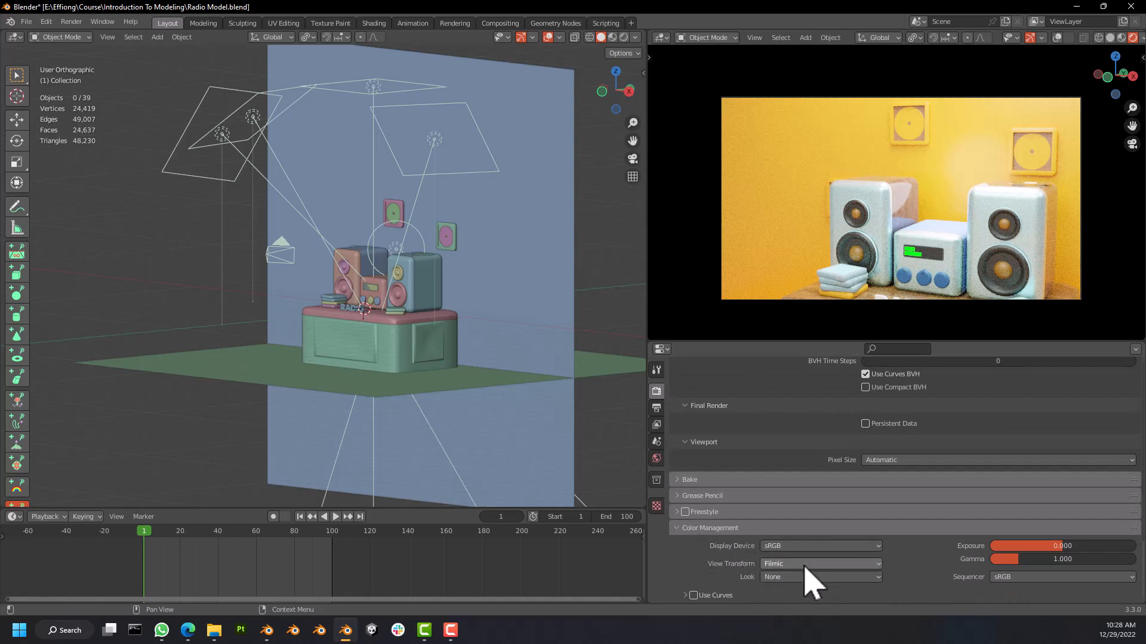
left_click(800, 564)
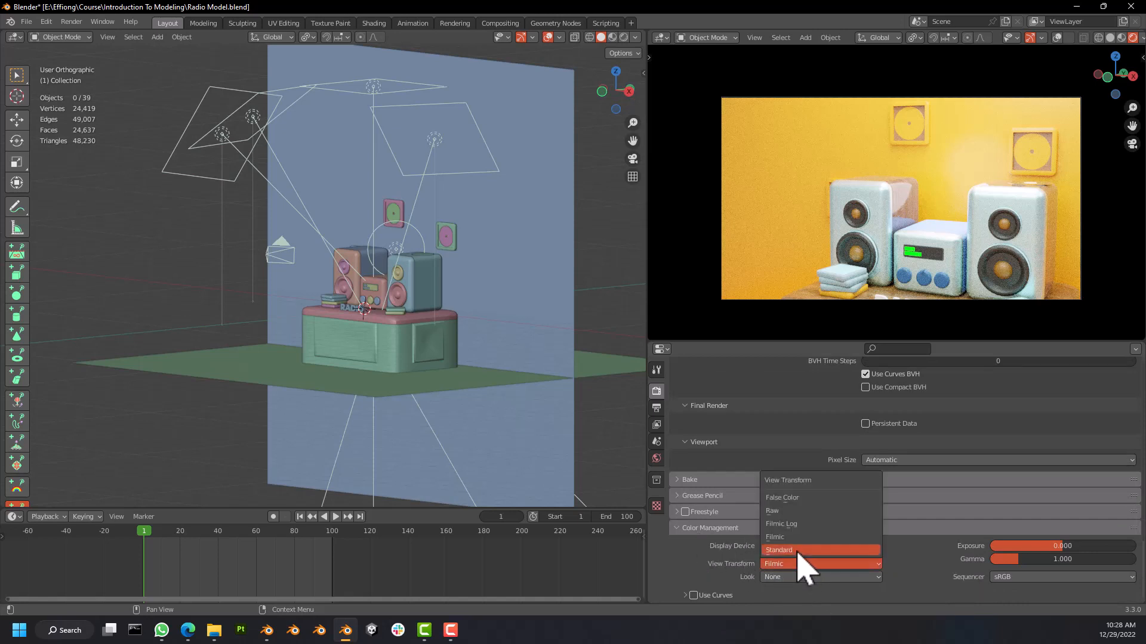
left_click(798, 553)
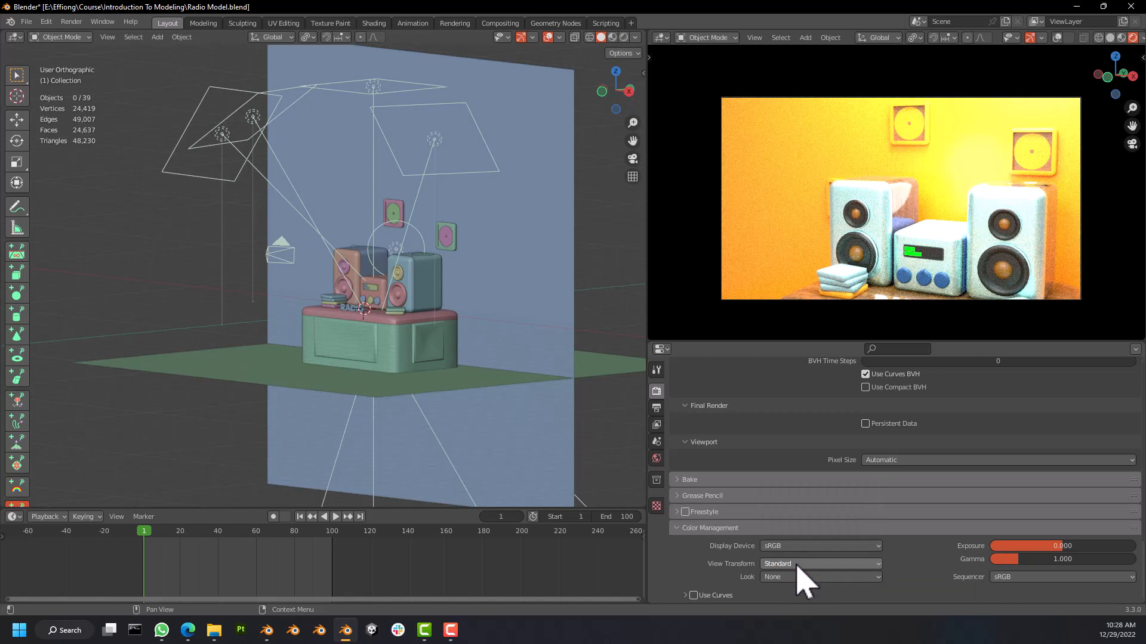
left_click(797, 565)
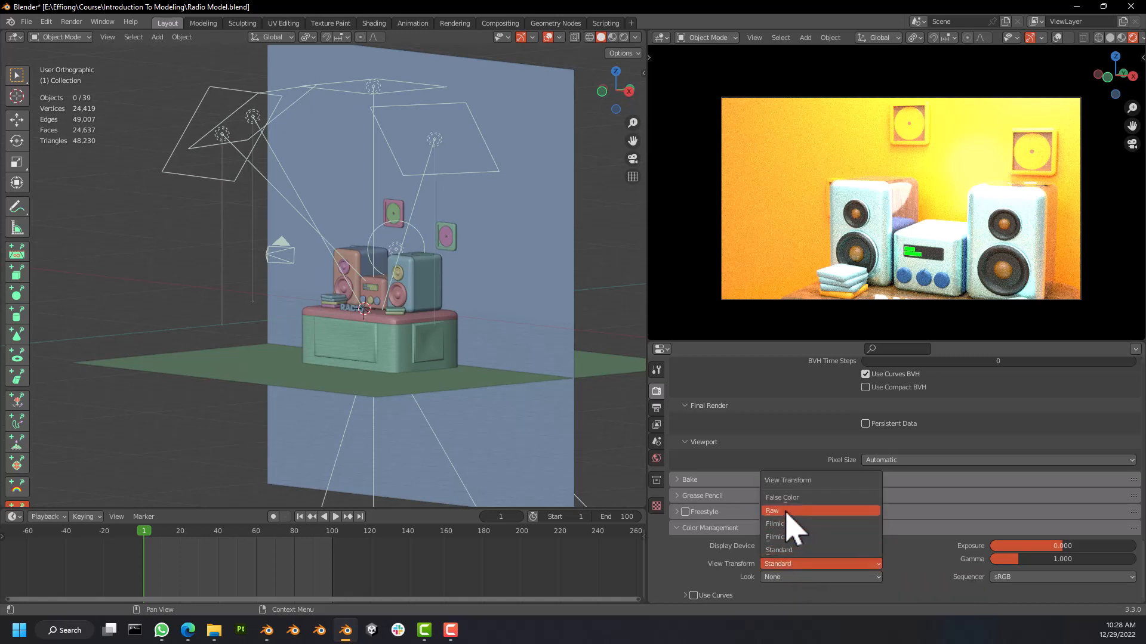
left_click(786, 512)
left_click(806, 566)
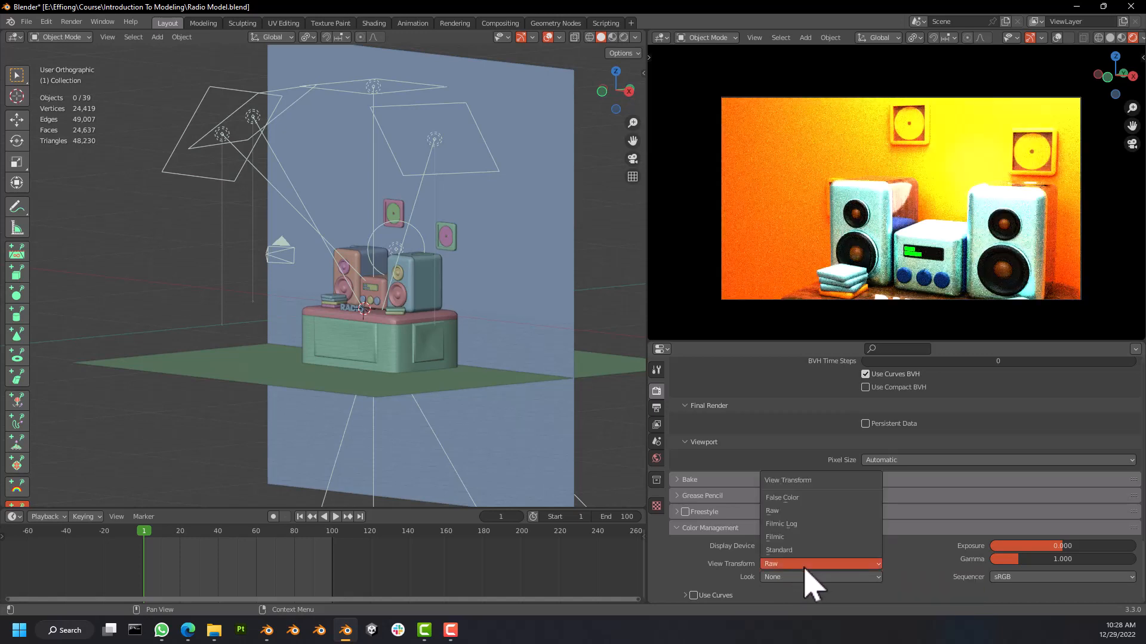
left_click(792, 536)
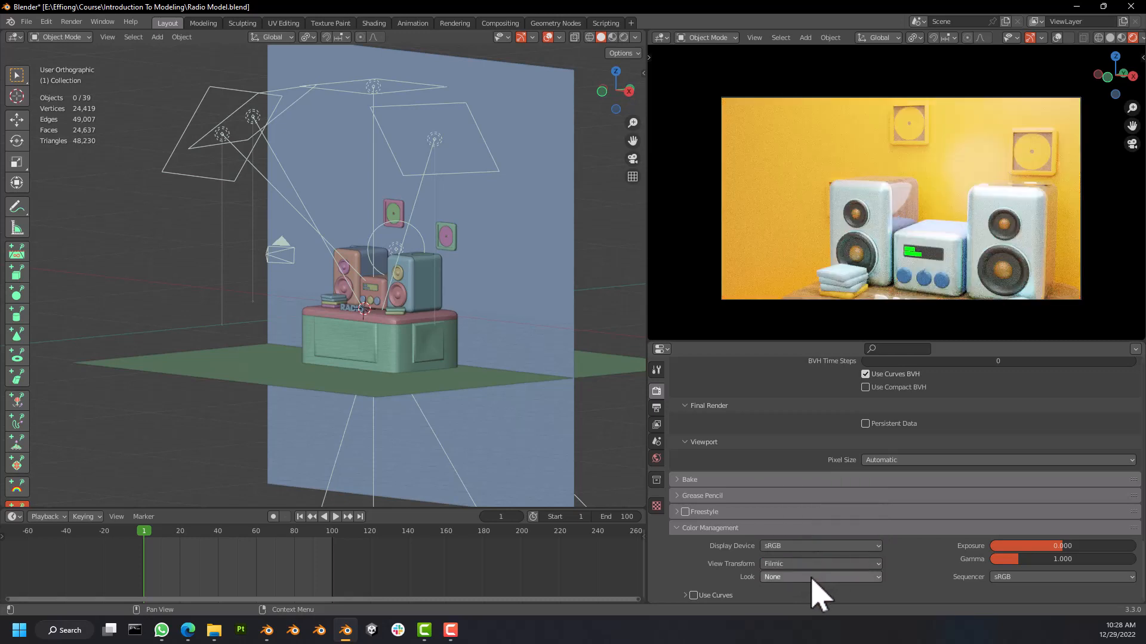
left_click(804, 545)
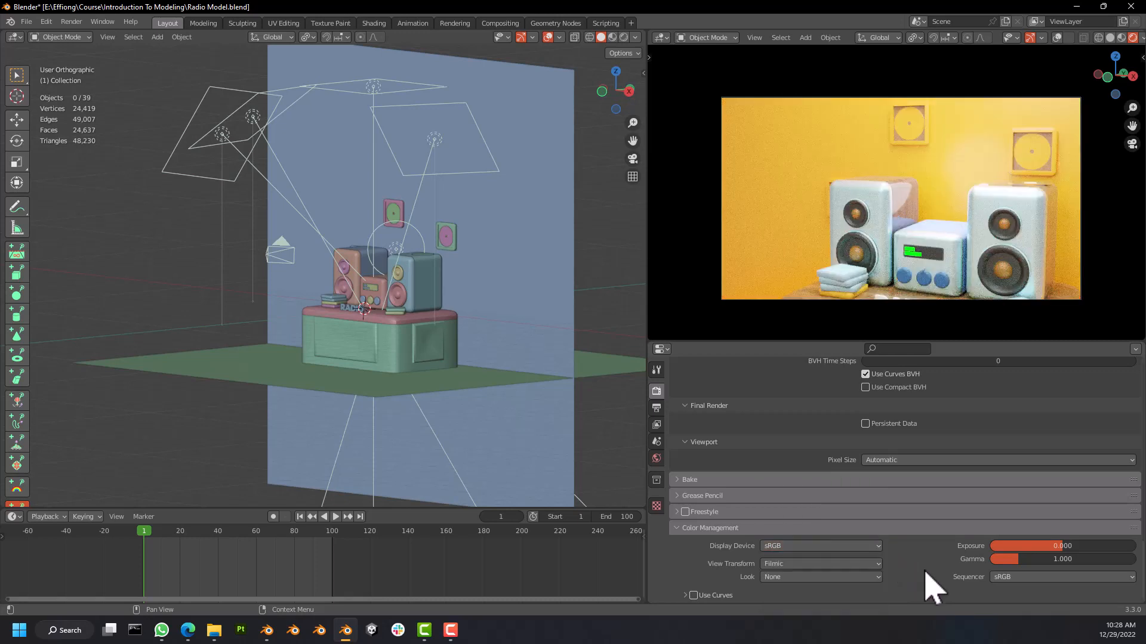
Collapse the Color Management, Performance, Film and Light Paths sections of the render settings.
scroll(685, 540, "up", 8)
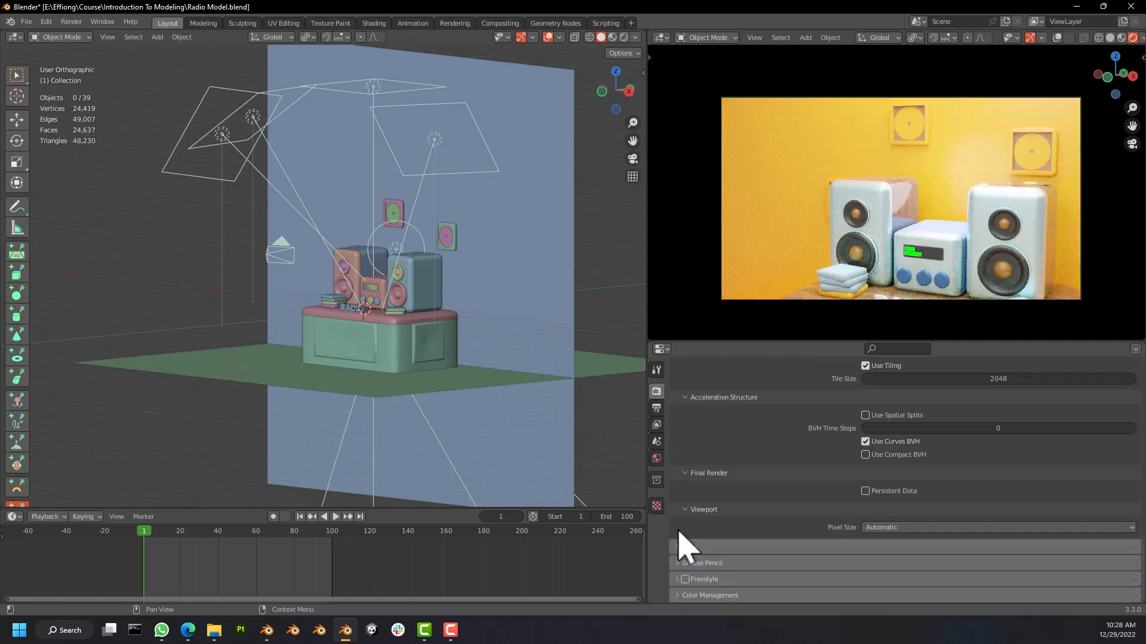
scroll(687, 478, "up", 15)
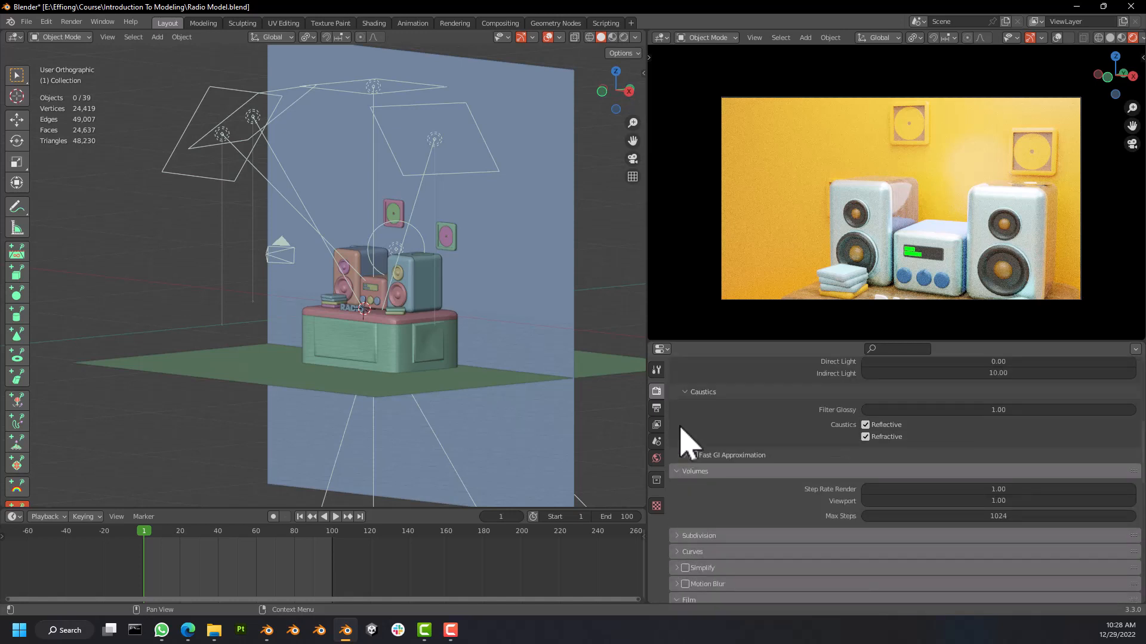
left_click(678, 456)
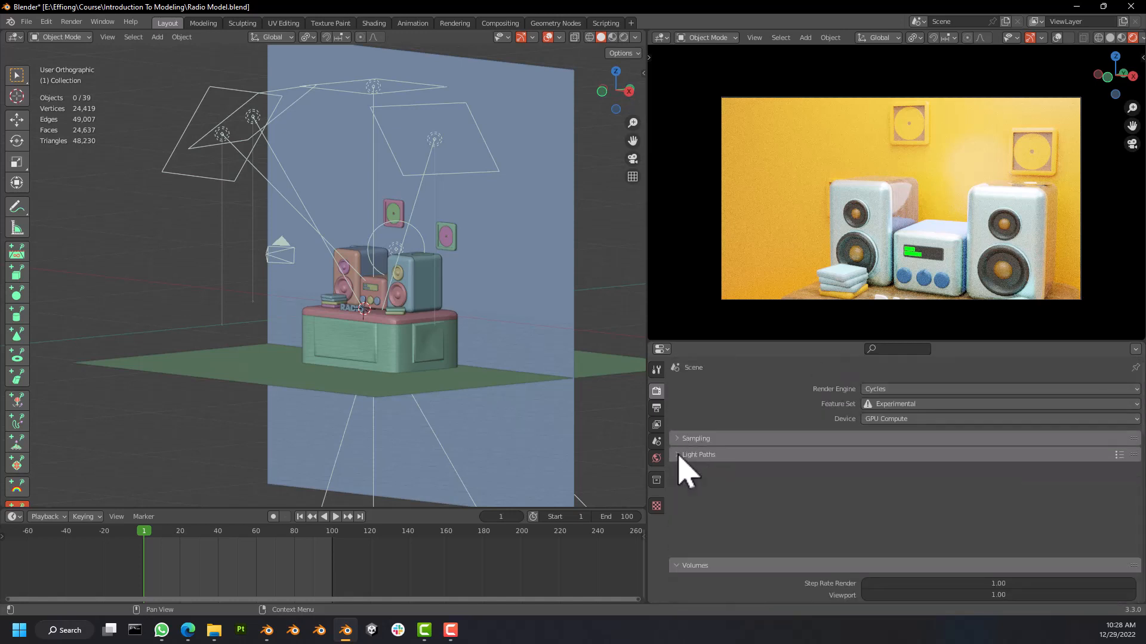
Set the output resolution percentage to 400%.
left_click(657, 409)
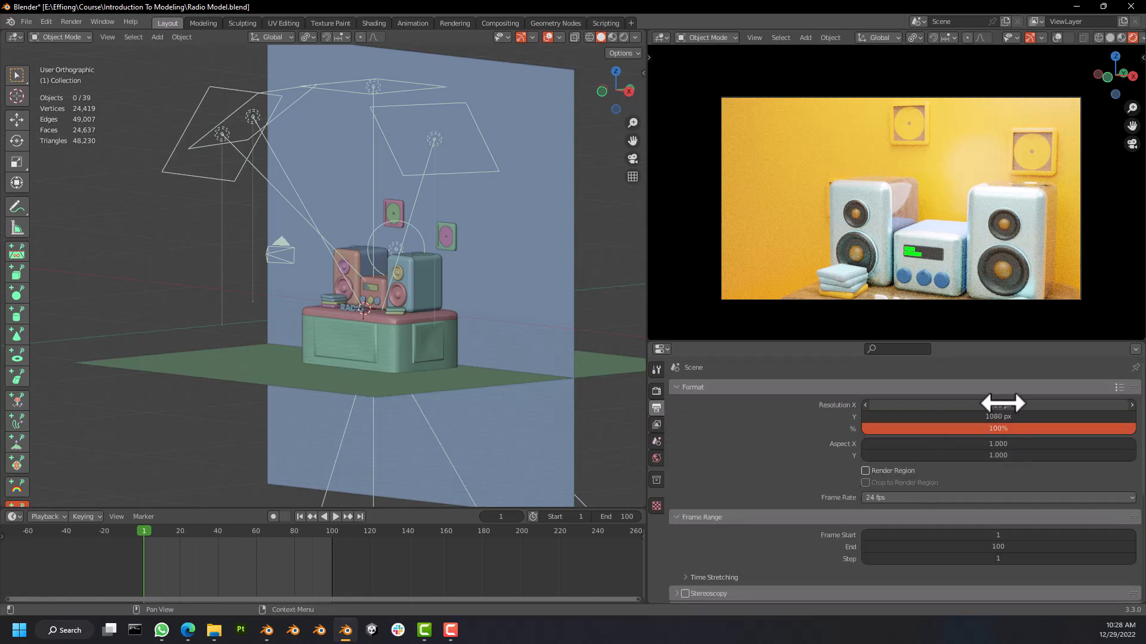
left_click(1009, 433)
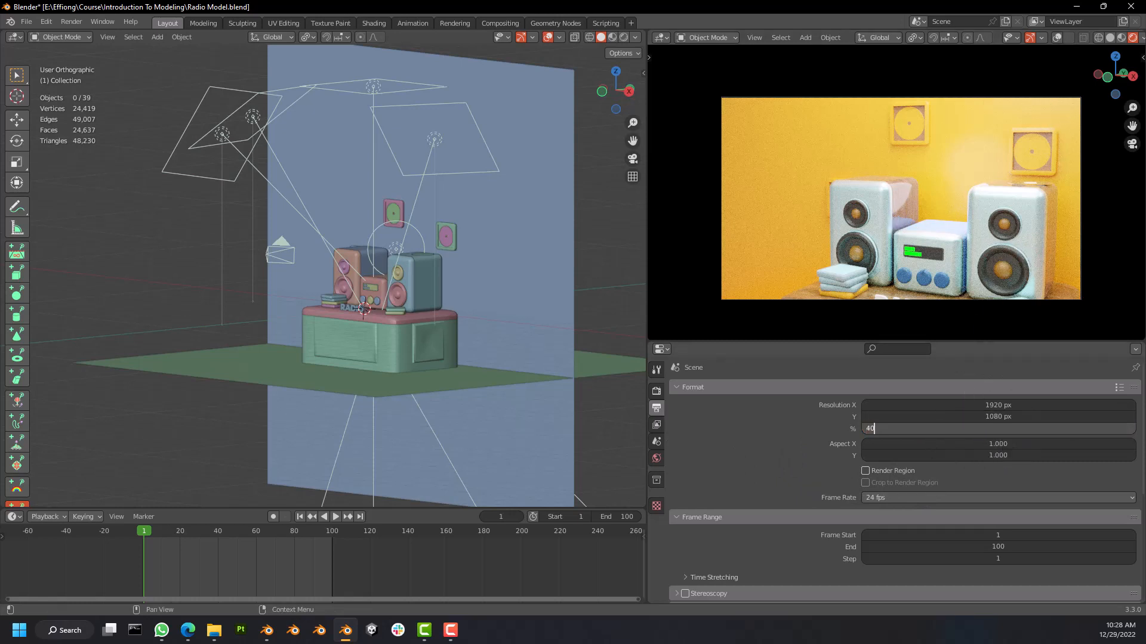
key("Return")
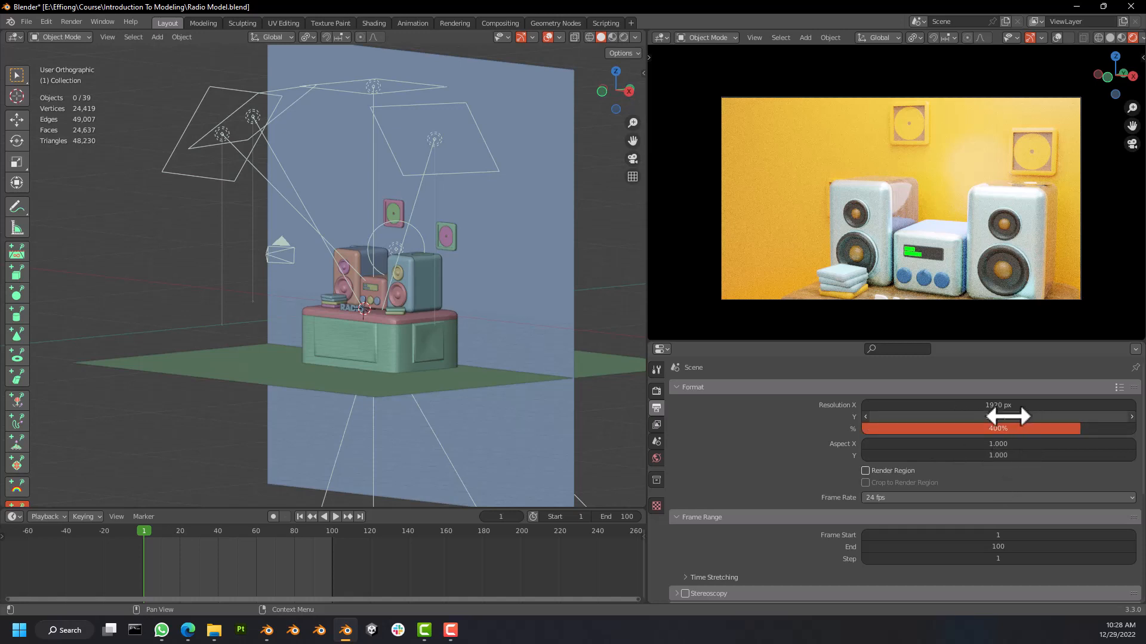
Expand the Sampling settings and reset the final render's Max Samples to the default of 4096.
left_click(656, 391)
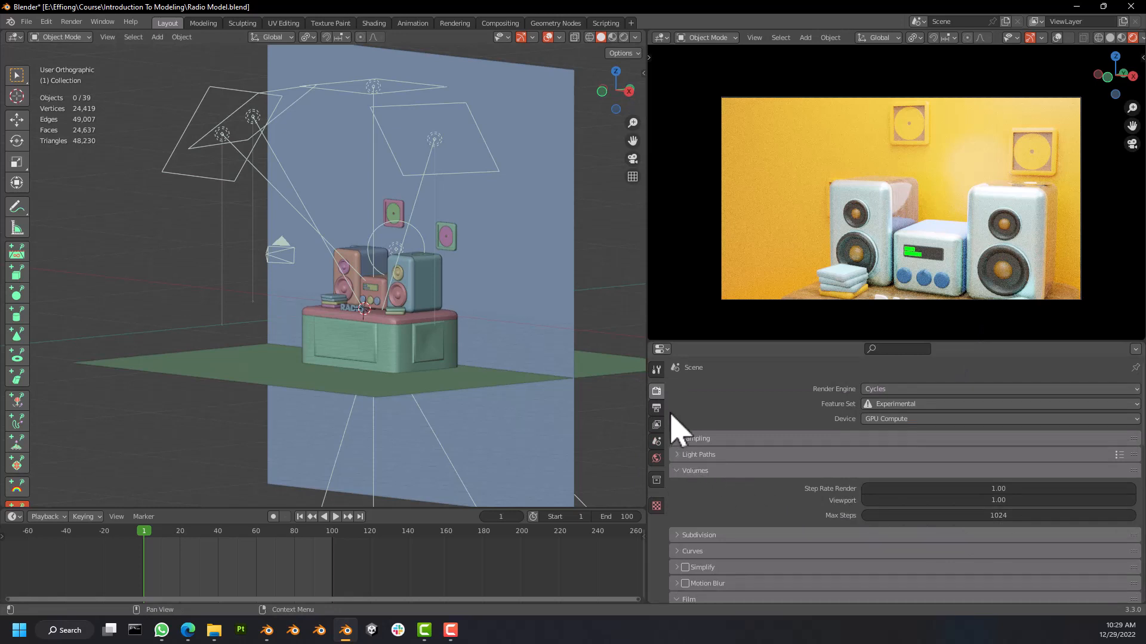
scroll(803, 513, "down", 4)
scroll(734, 525, "up", 4)
left_click(714, 439)
scroll(951, 512, "down", 4)
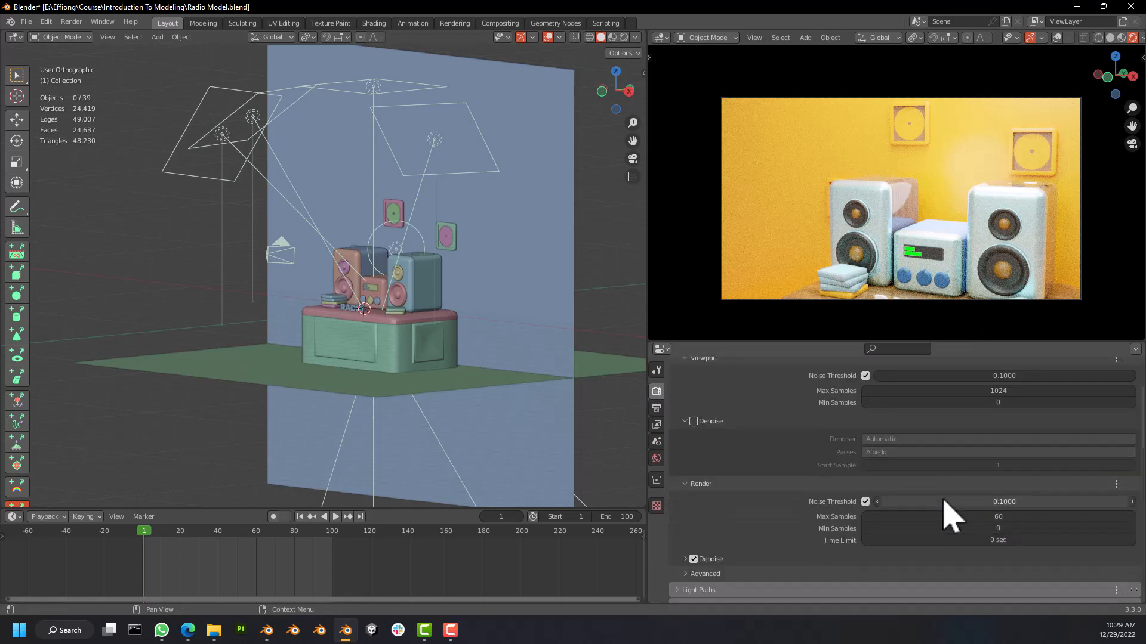
right_click(991, 517)
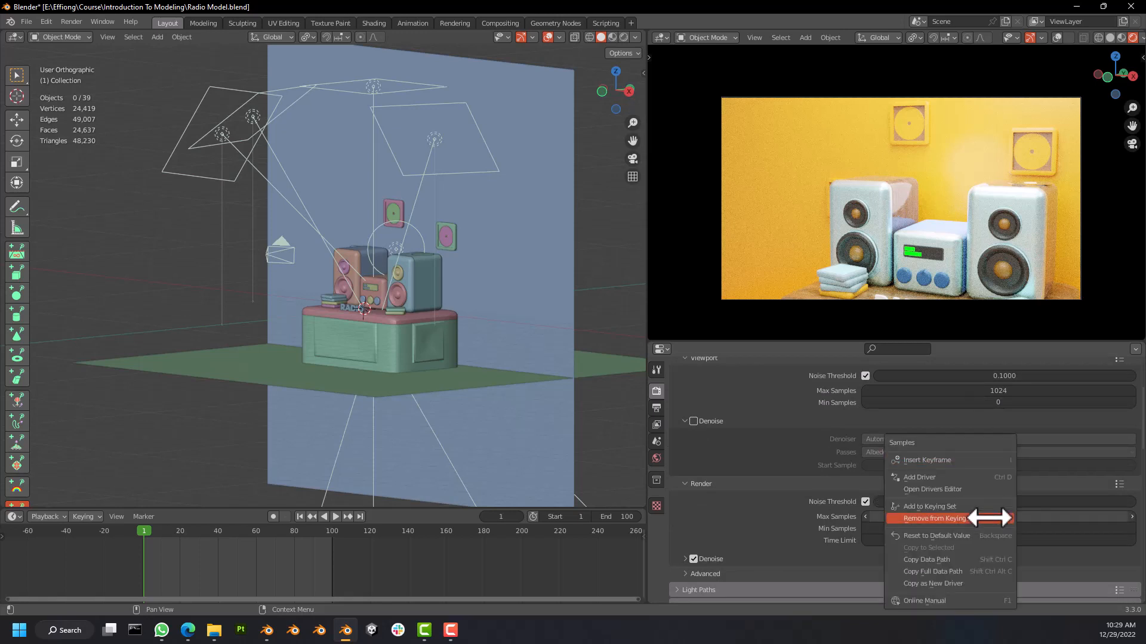
left_click(941, 536)
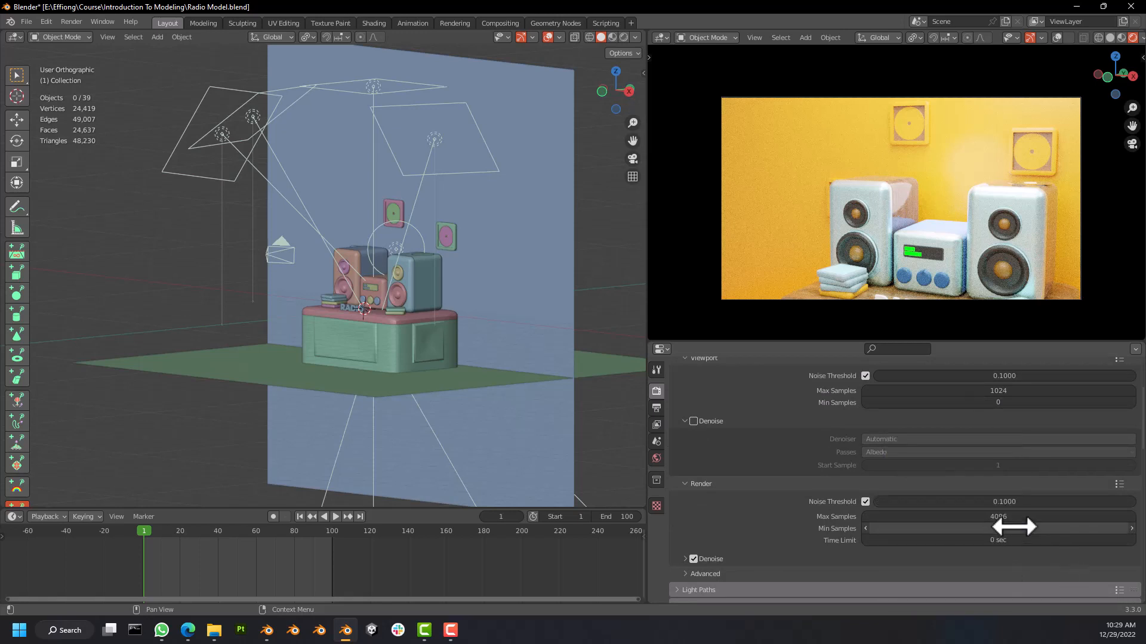
Save the Radio Model file and start rendering the scene as a still image.
left_click(26, 21)
left_click(57, 100)
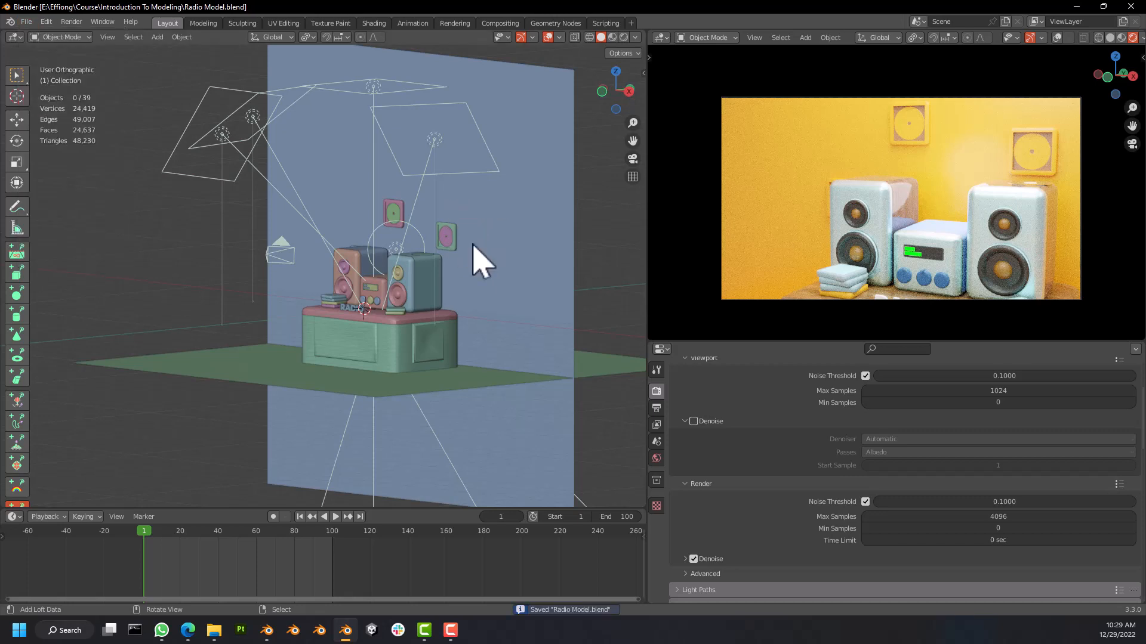
left_click(71, 22)
left_click(89, 36)
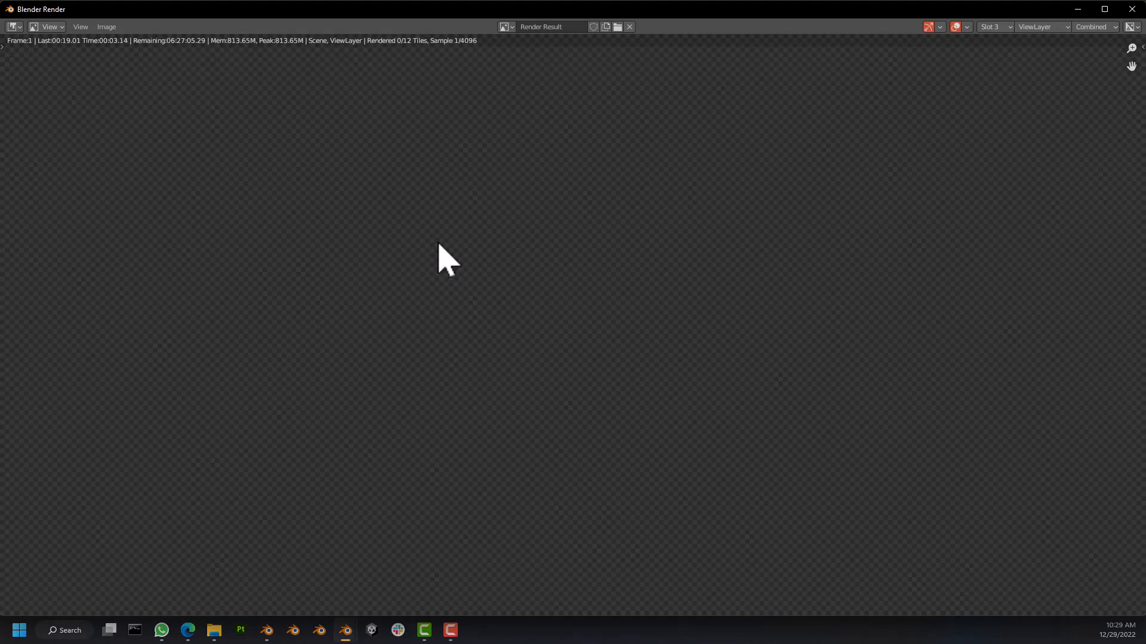
Examine the render in progress, checking the speakers, radio and books in the finished tiles at several magnifications.
scroll(439, 243, "down", 14)
scroll(440, 245, "up", 7)
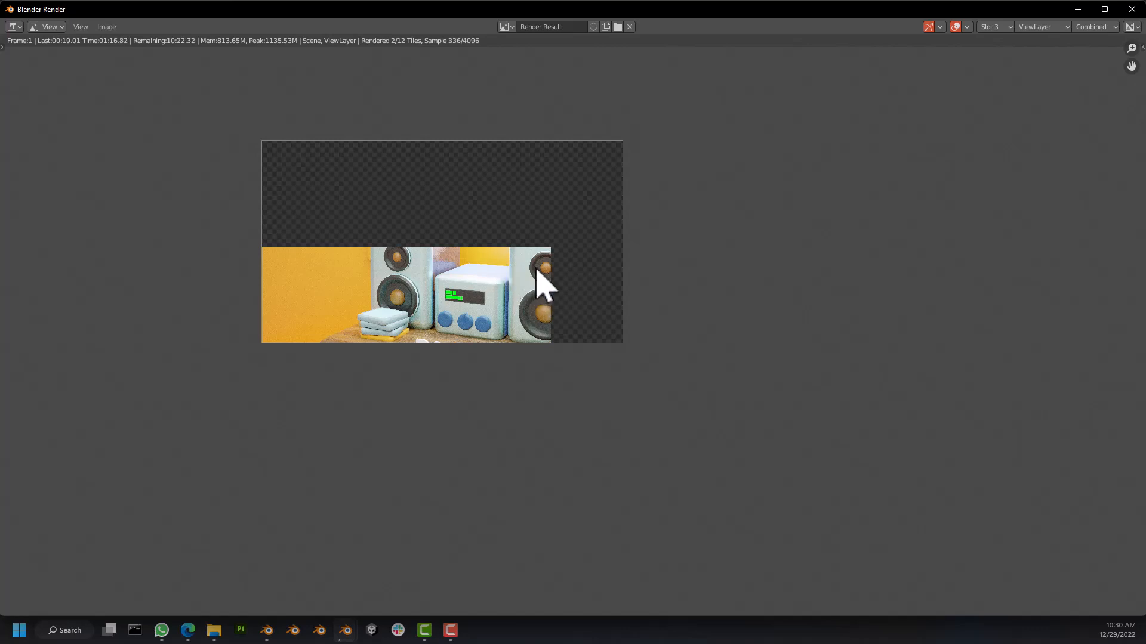
scroll(522, 281, "down", 1)
scroll(519, 281, "up", 3)
middle_click_drag(519, 281, 619, 332)
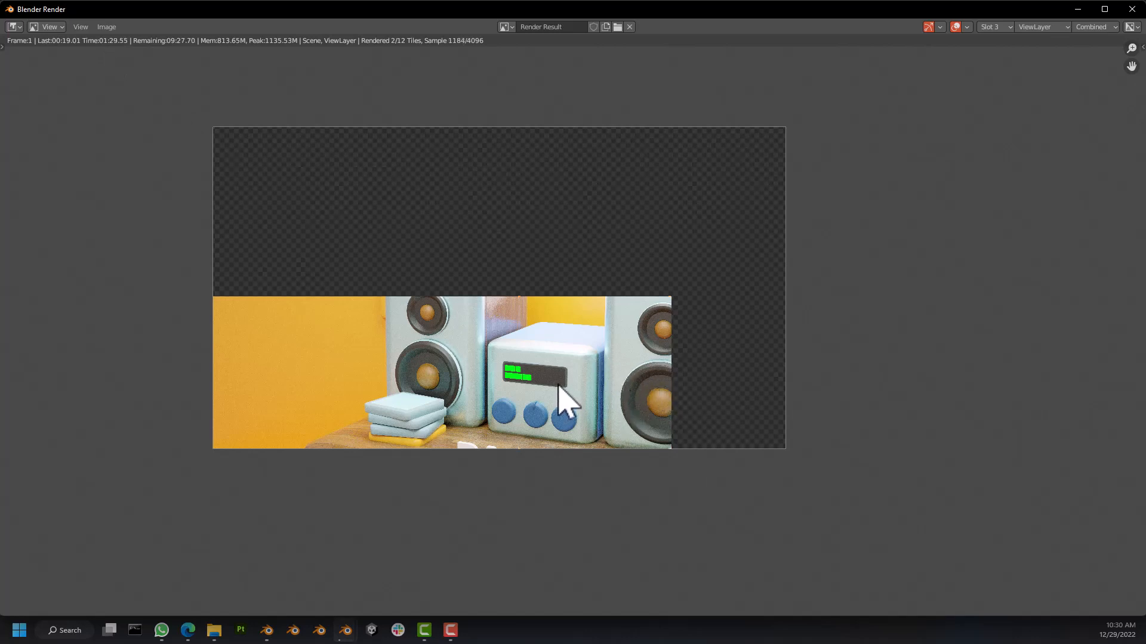
scroll(499, 438, "down", 3)
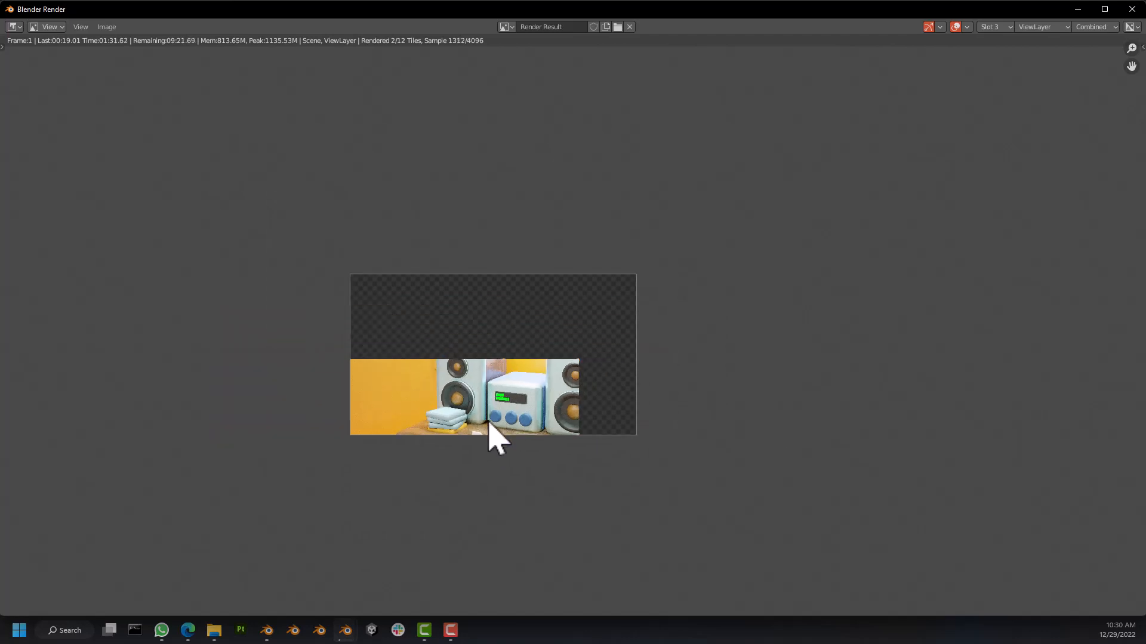
scroll(490, 423, "up", 5)
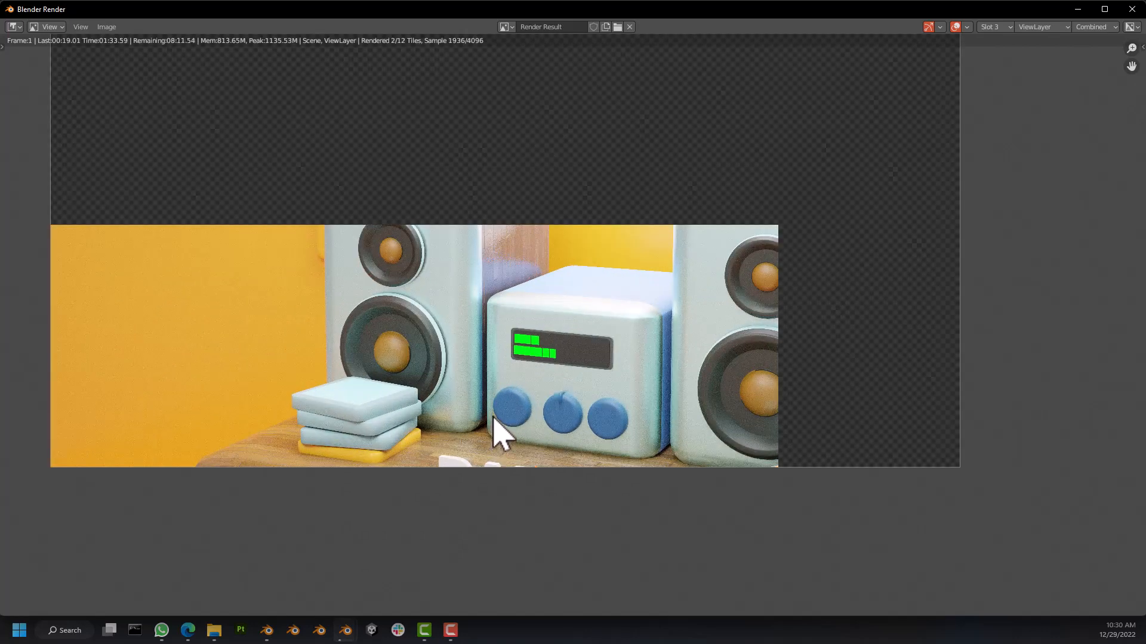
scroll(494, 418, "down", 2)
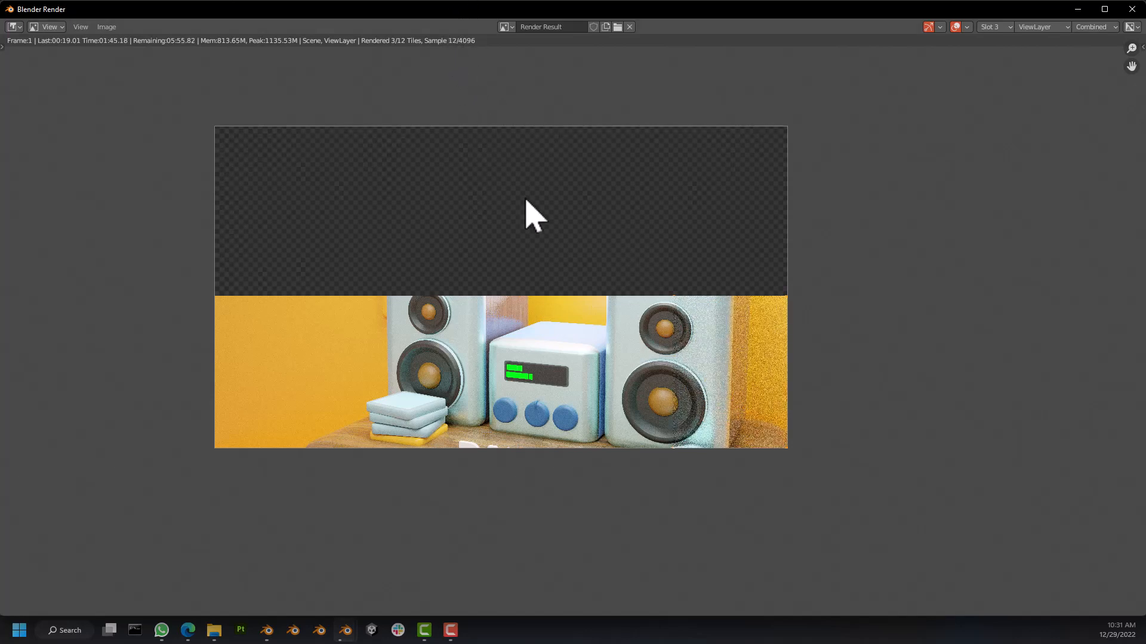
scroll(615, 388, "down", 1)
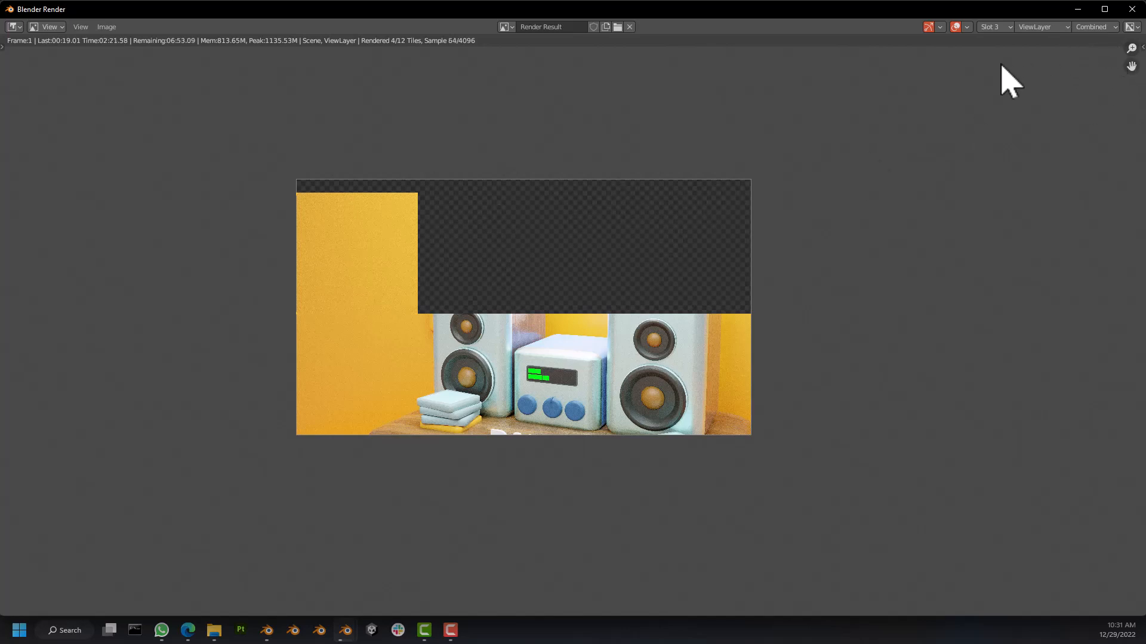
Display the Slot 1 render and examine its overall composition and detail for comparison.
left_click(1002, 28)
left_click(997, 43)
scroll(601, 286, "down", 10)
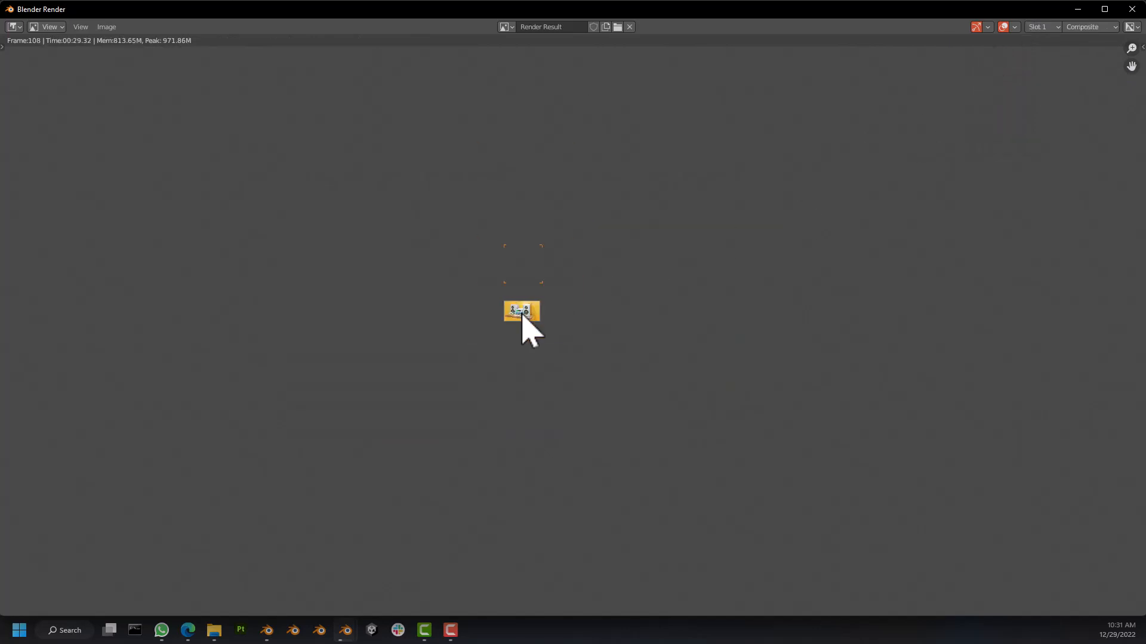
scroll(525, 326, "up", 10)
scroll(524, 308, "up", 3)
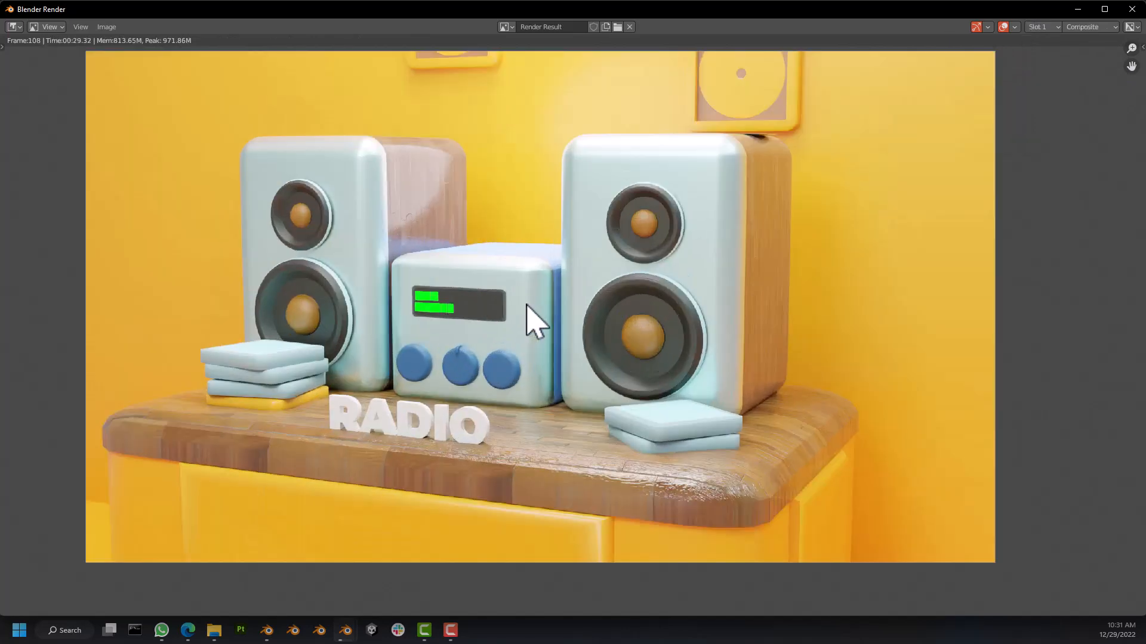
scroll(614, 332, "up", 2)
scroll(614, 333, "down", 3)
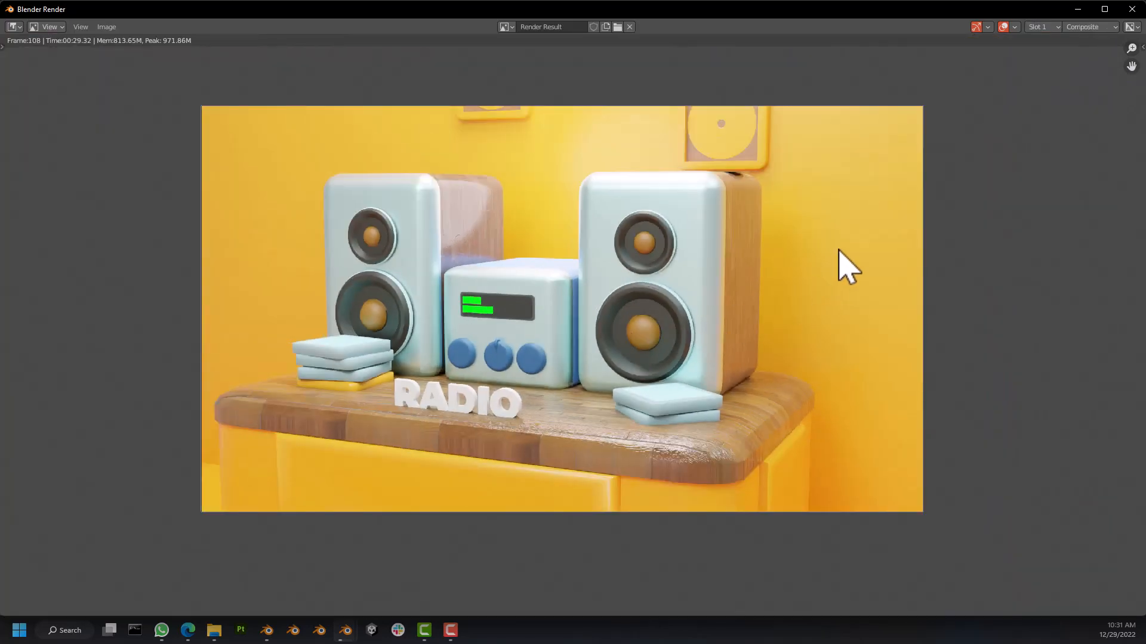
View the Slot 2 render and switch back to the render in progress in Slot 3.
left_click(1042, 27)
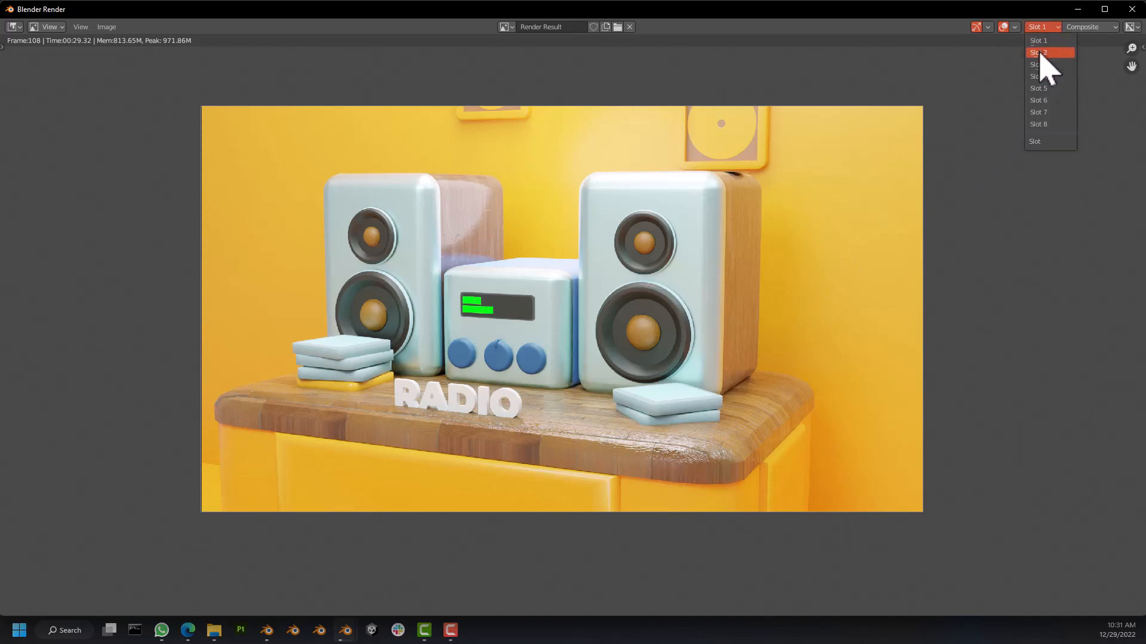
left_click(1040, 52)
left_click(1043, 27)
left_click(1045, 64)
Examine the Slot 3 render up close, checking the detail of the wood grain on the side of the left speaker.
scroll(632, 381, "down", 4)
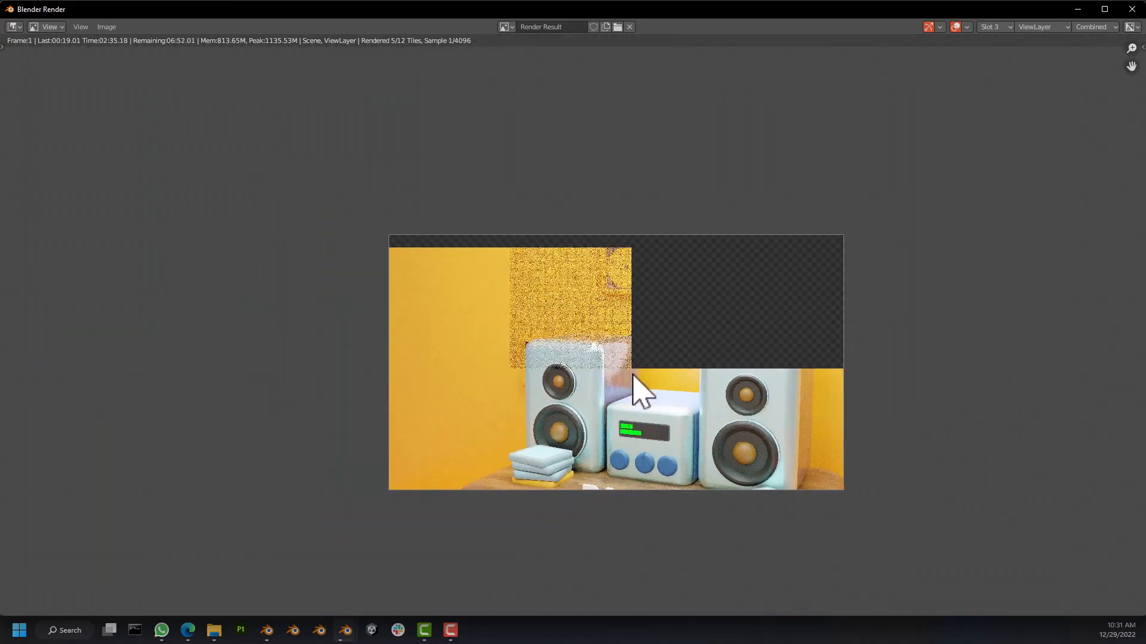
scroll(634, 376, "up", 3)
scroll(685, 391, "up", 1)
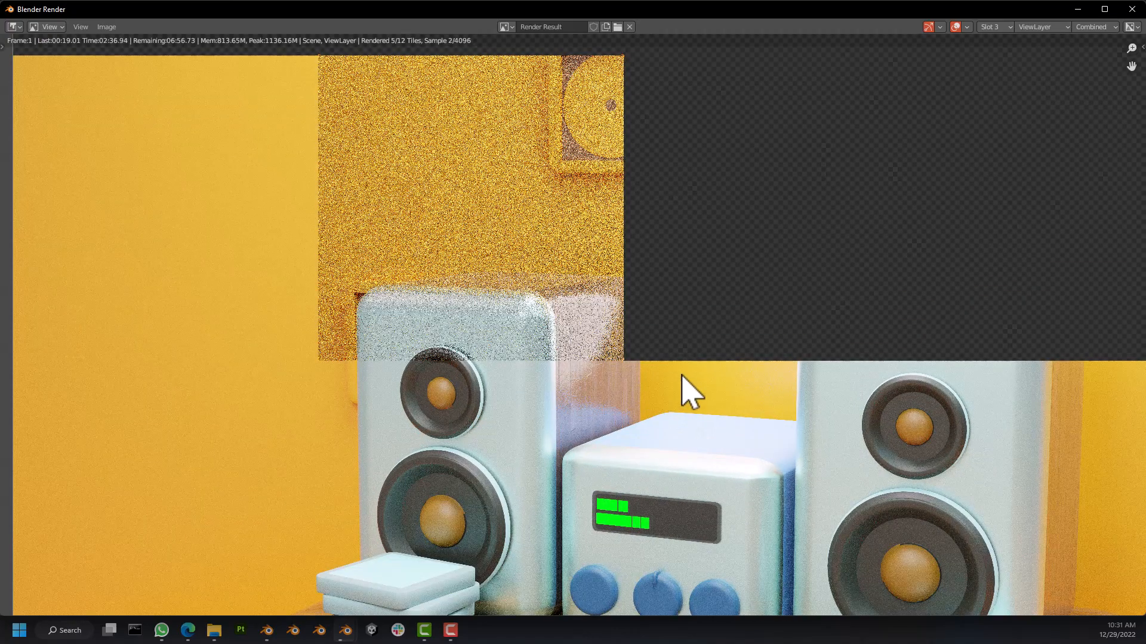
middle_click_drag(686, 391, 619, 366)
scroll(622, 368, "up", 1)
scroll(622, 370, "up", 3)
scroll(424, 409, "down", 1)
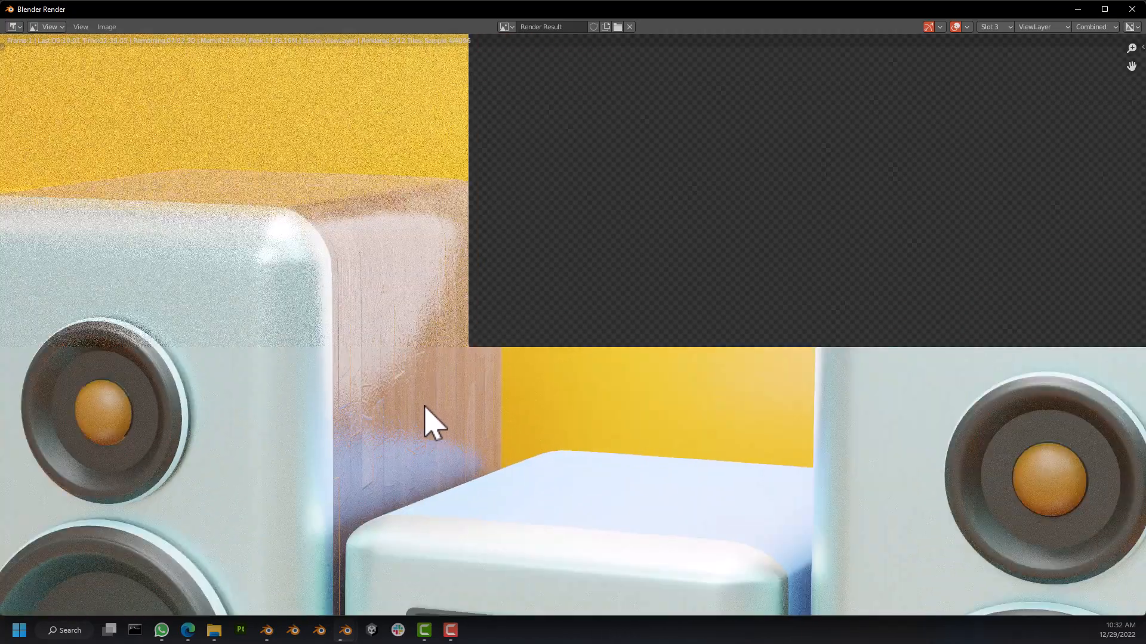
scroll(412, 412, "up", 4)
scroll(331, 367, "up", 2)
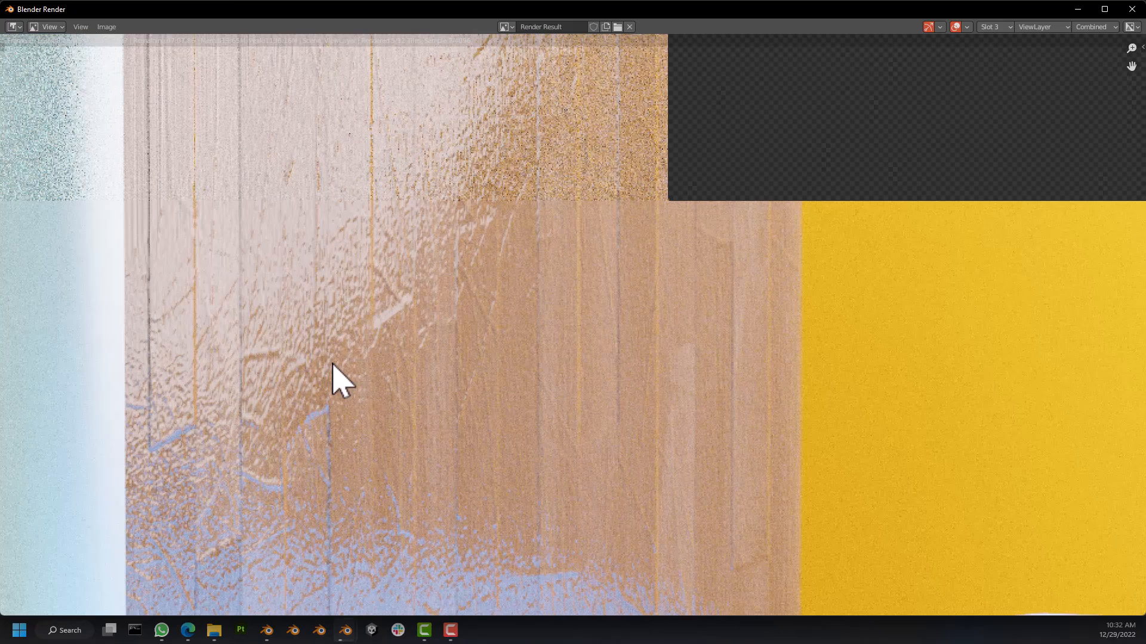
Examine the overall composition of the Slot 3 render in progress with the full frame in view.
scroll(397, 364, "down", 13)
scroll(400, 362, "down", 2)
scroll(406, 367, "up", 3)
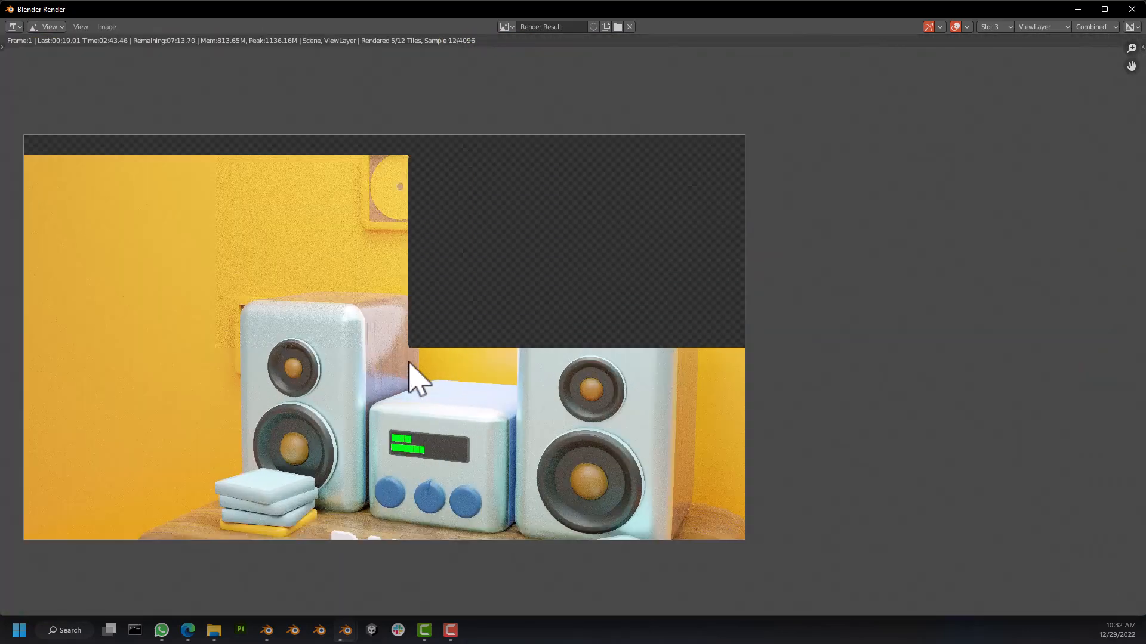
middle_click_drag(439, 373, 582, 368)
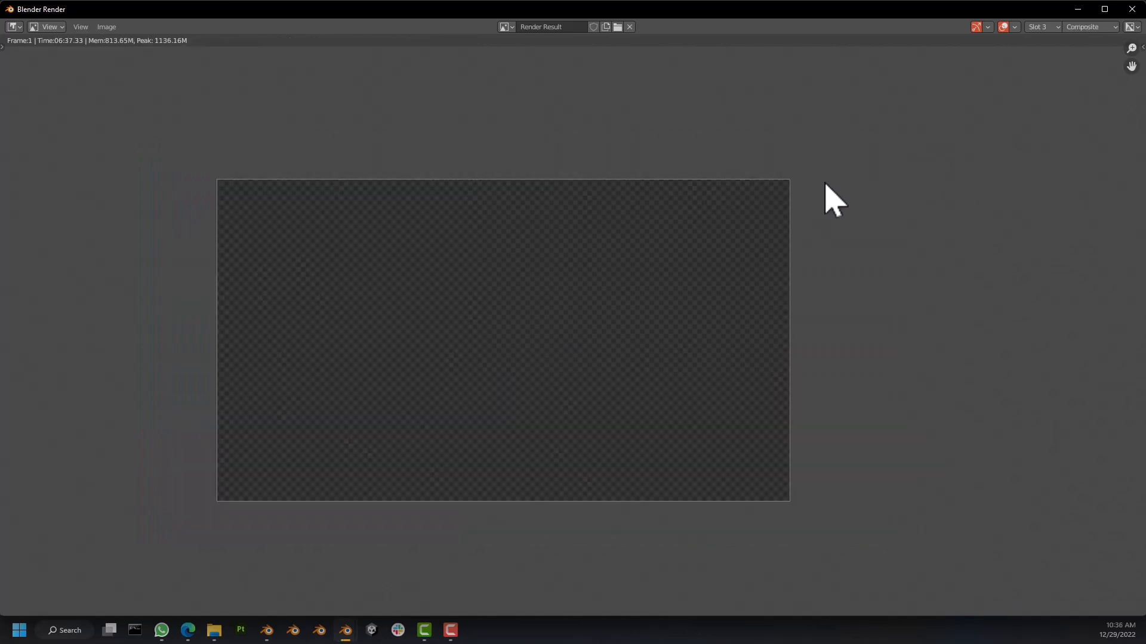
Inspect the completed Slot 3 render at several magnifications and check its render time.
scroll(460, 245, "up", 3)
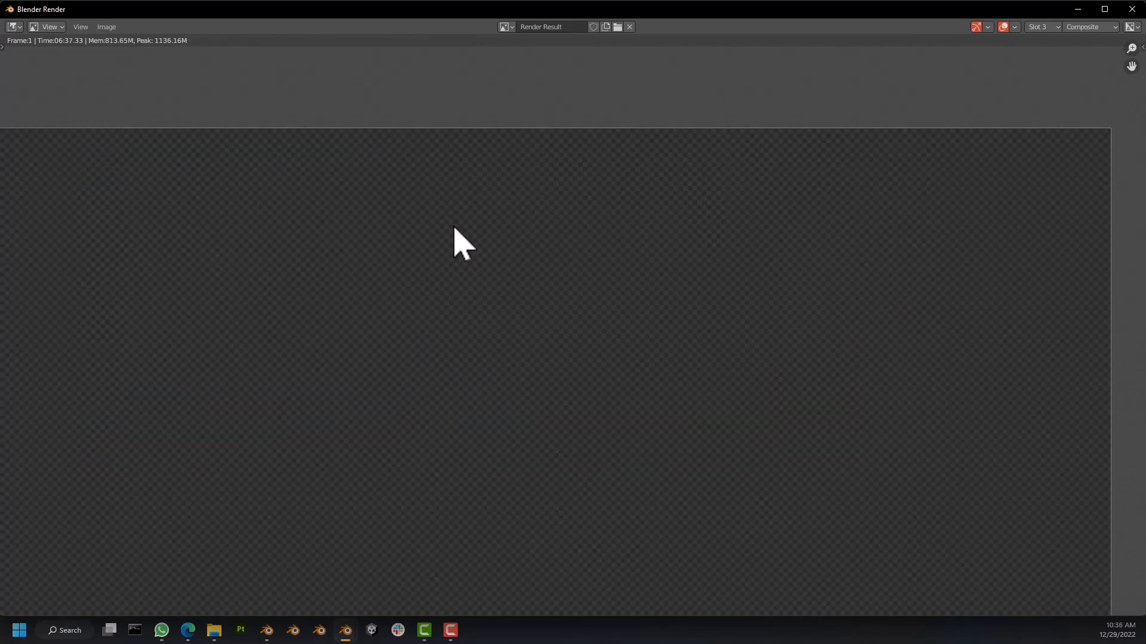
scroll(455, 239, "down", 3)
scroll(460, 239, "up", 1)
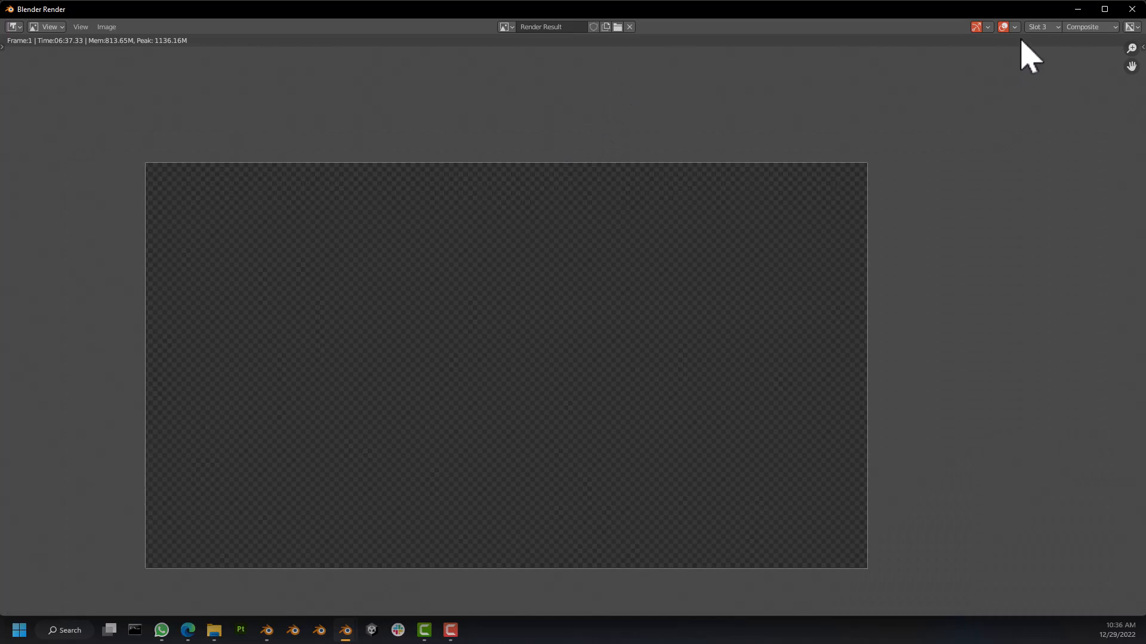
left_click(1039, 30)
scroll(473, 274, "up", 3)
scroll(496, 274, "down", 3)
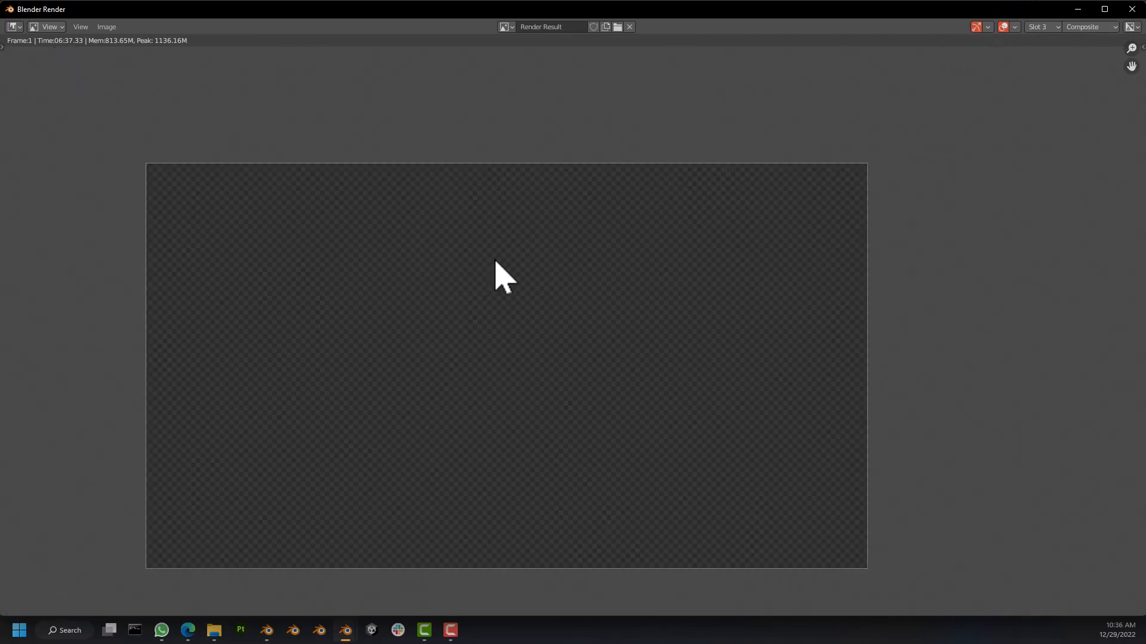
middle_click_drag(501, 253, 551, 234)
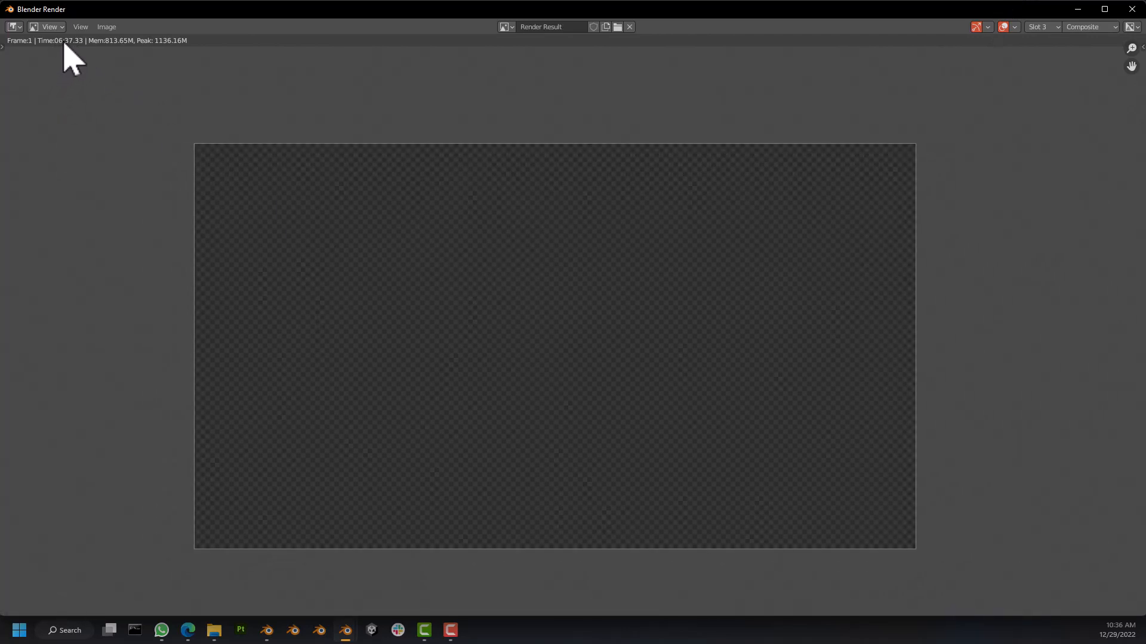
scroll(627, 300, "down", 1)
scroll(628, 300, "up", 1)
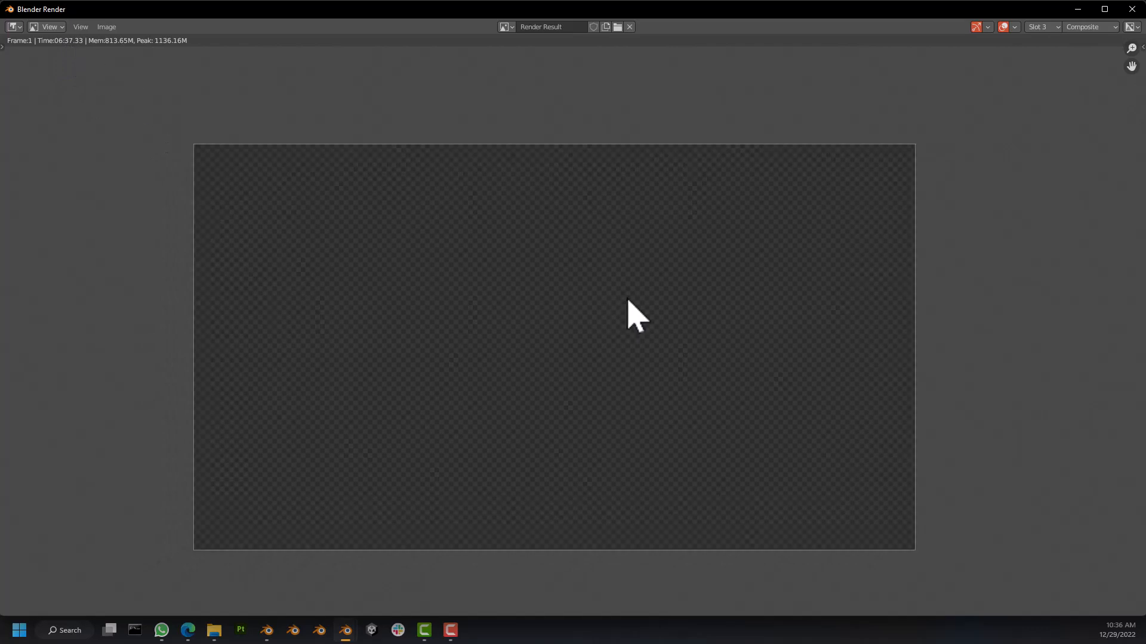
scroll(630, 300, "up", 1)
scroll(638, 300, "down", 1)
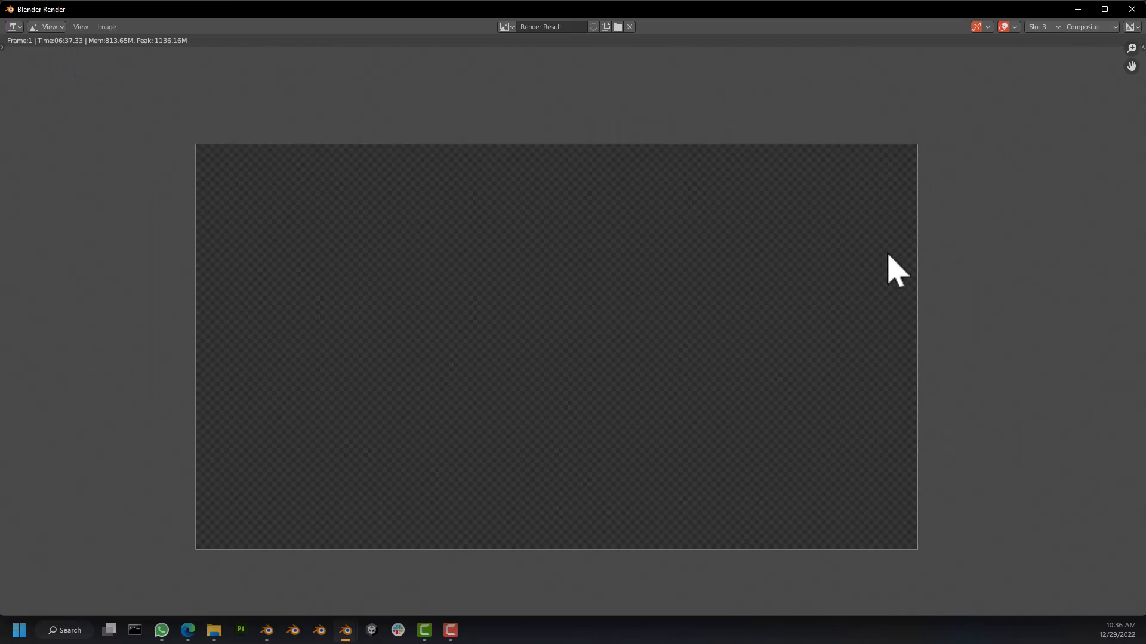
Compare the Slot 2 render with Slot 3 and close the render window.
left_click(1048, 28)
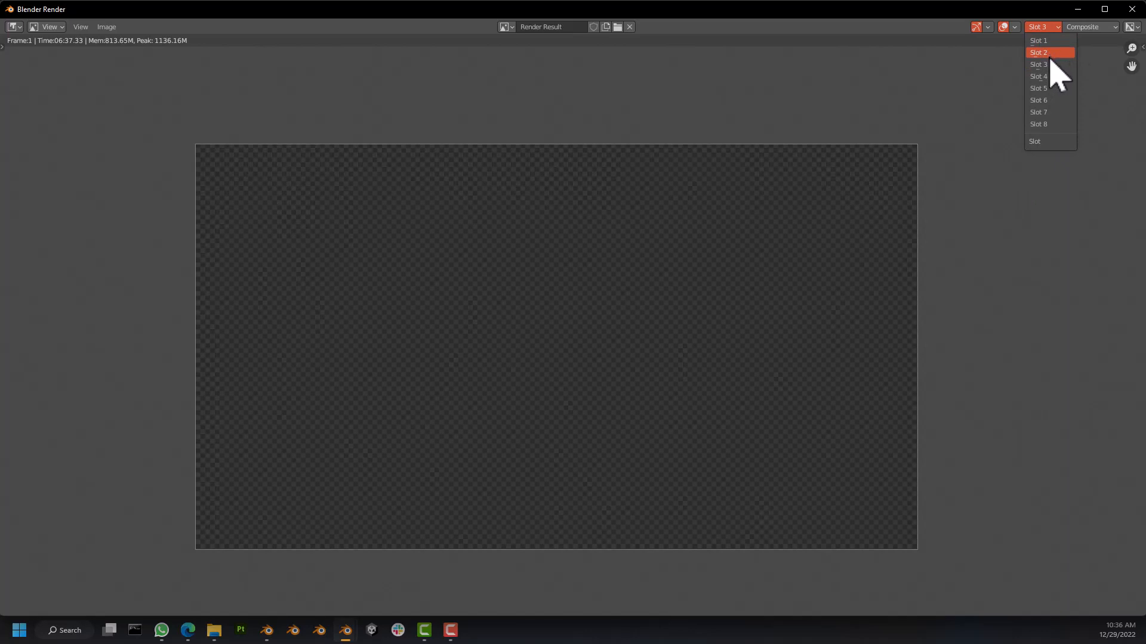
left_click(1049, 55)
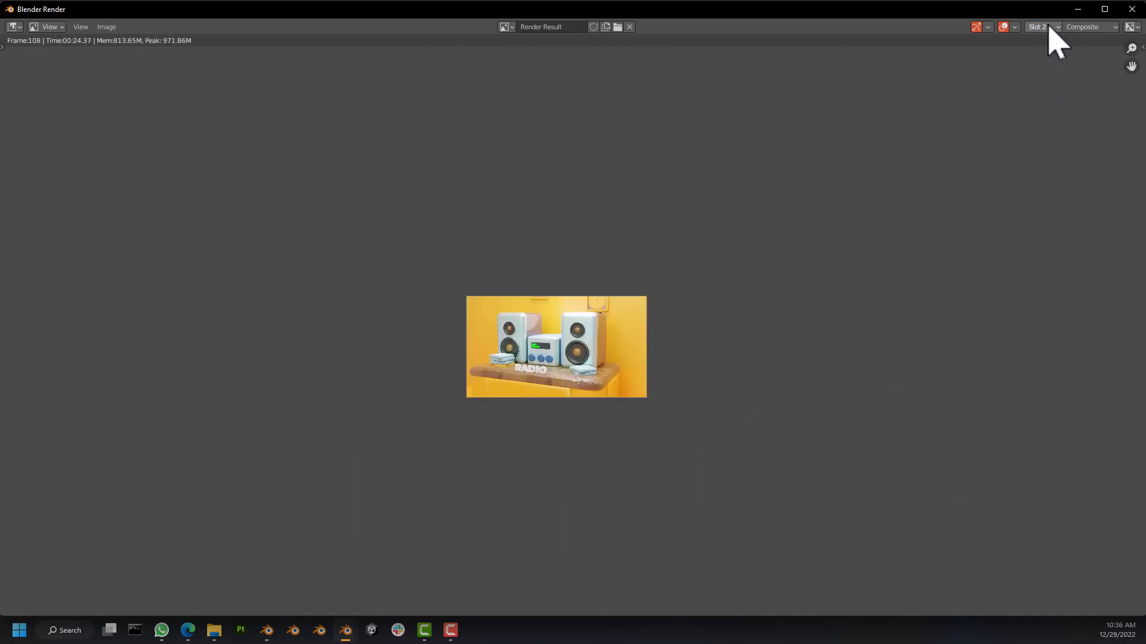
left_click(1049, 28)
left_click(1048, 68)
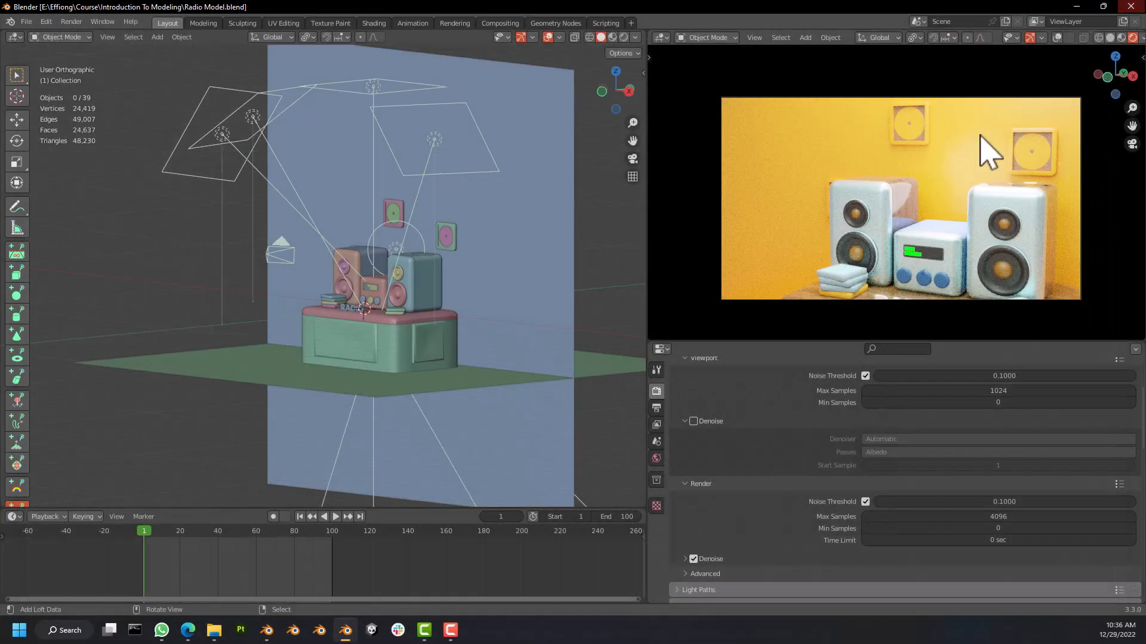
left_click(1132, 9)
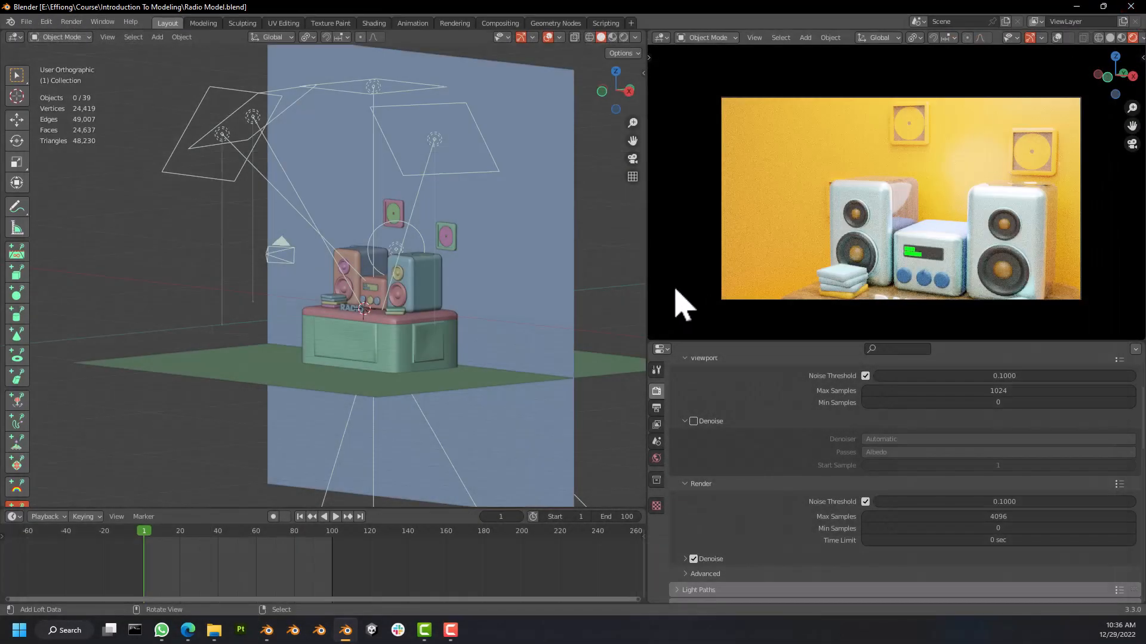
Set the render Max Samples to 60 and review the Denoise, Film and Performance settings.
left_click(1033, 517)
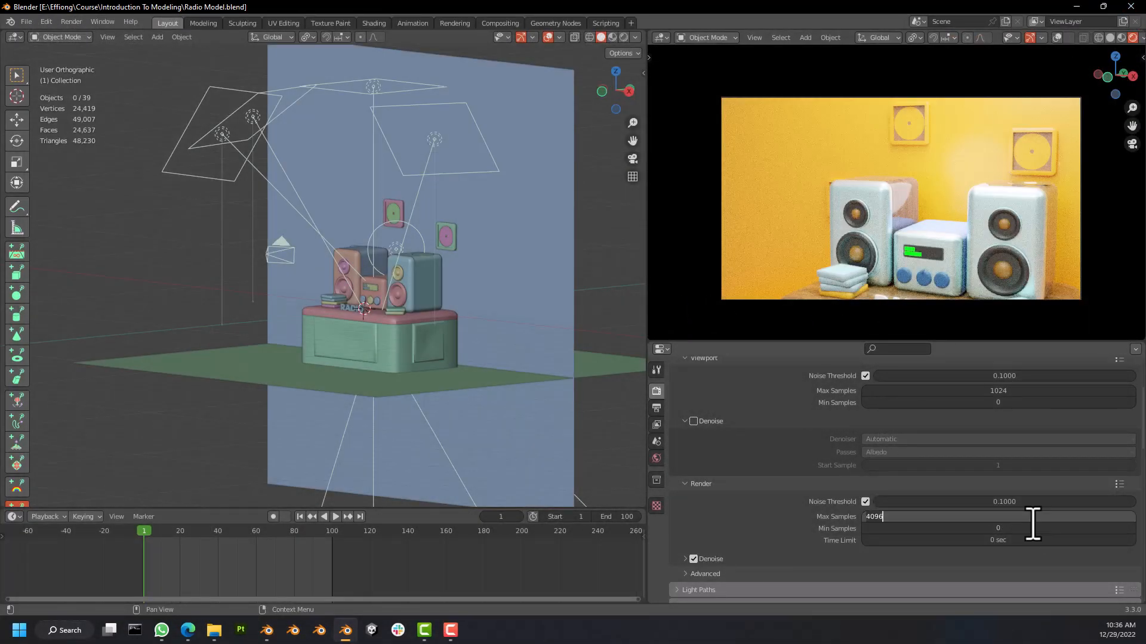
type("60")
key("Return")
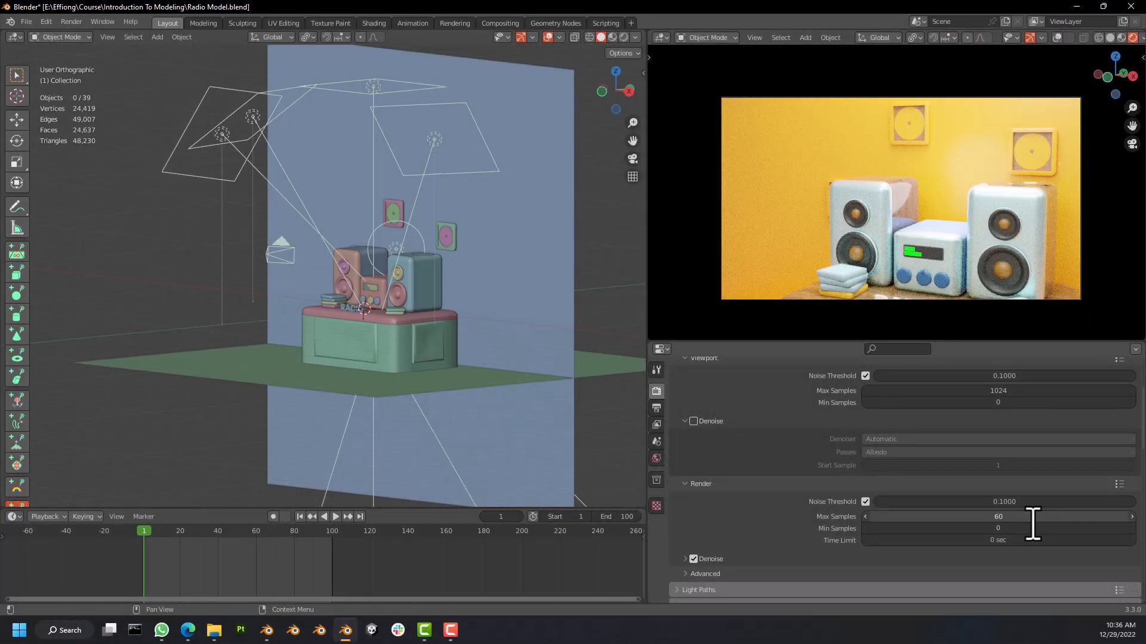
scroll(686, 484, "down", 10)
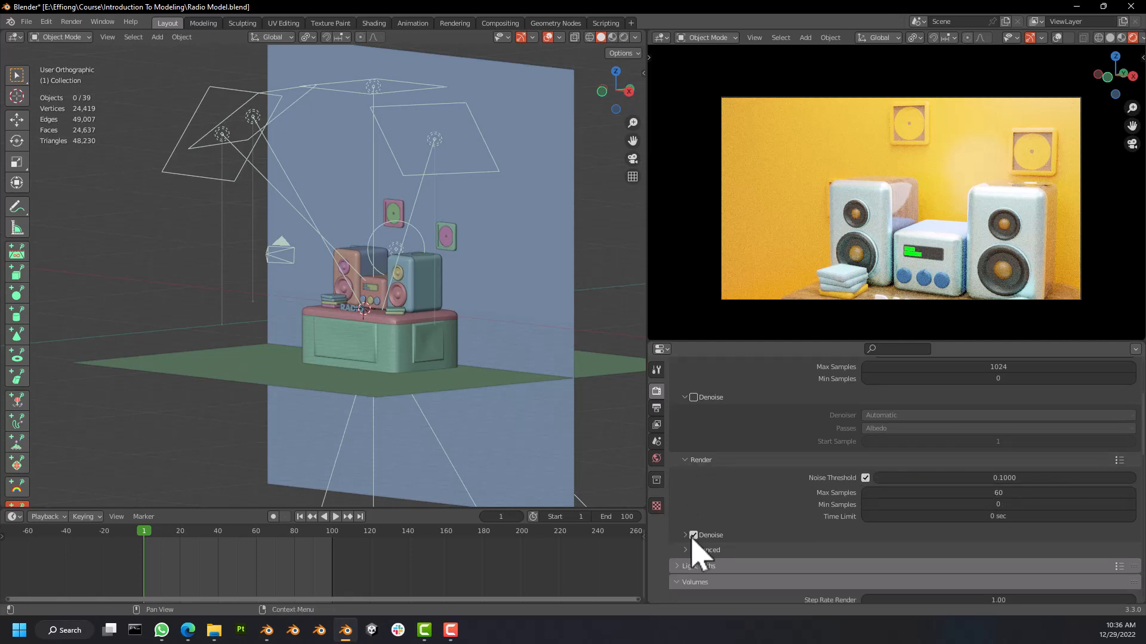
scroll(696, 485, "down", 10)
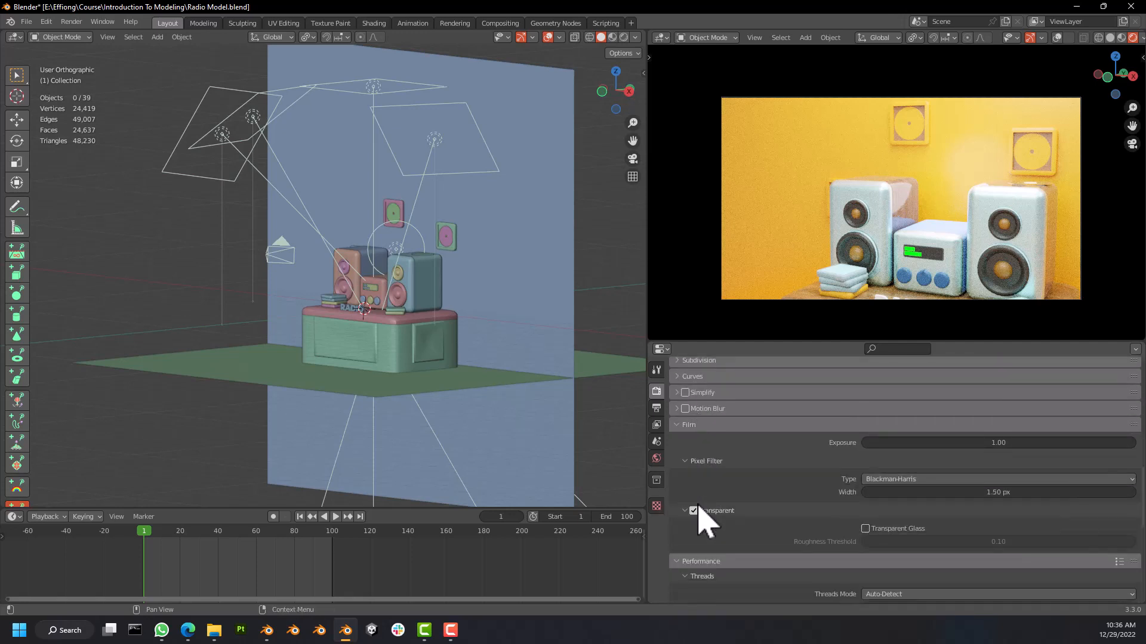
scroll(725, 507, "down", 8)
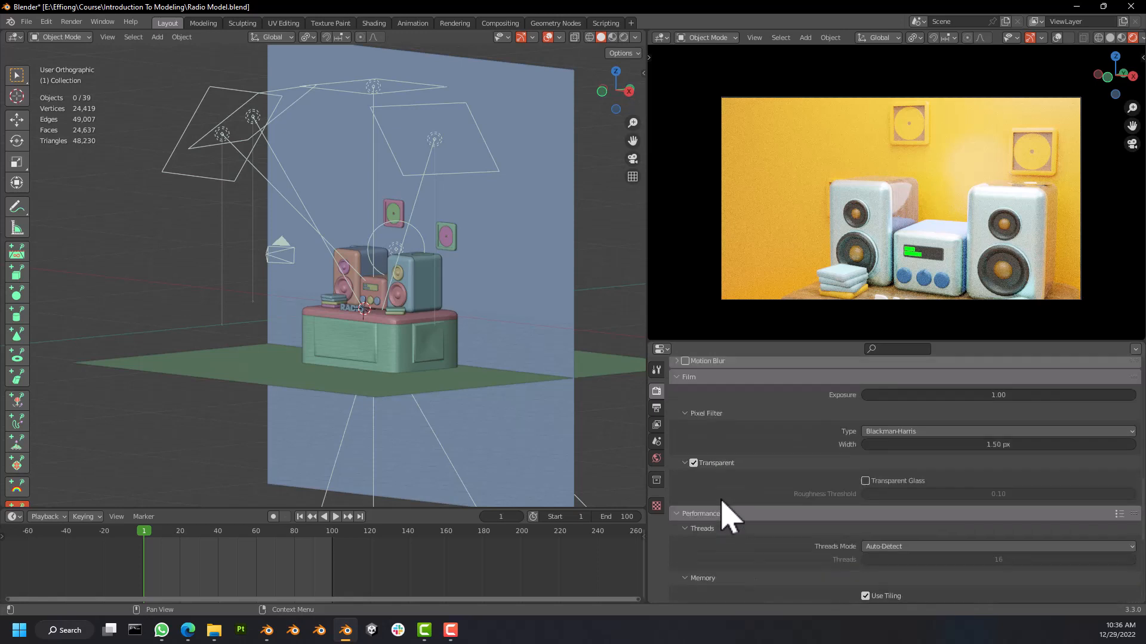
Show the output properties and choose PNG as the output file format.
left_click(657, 409)
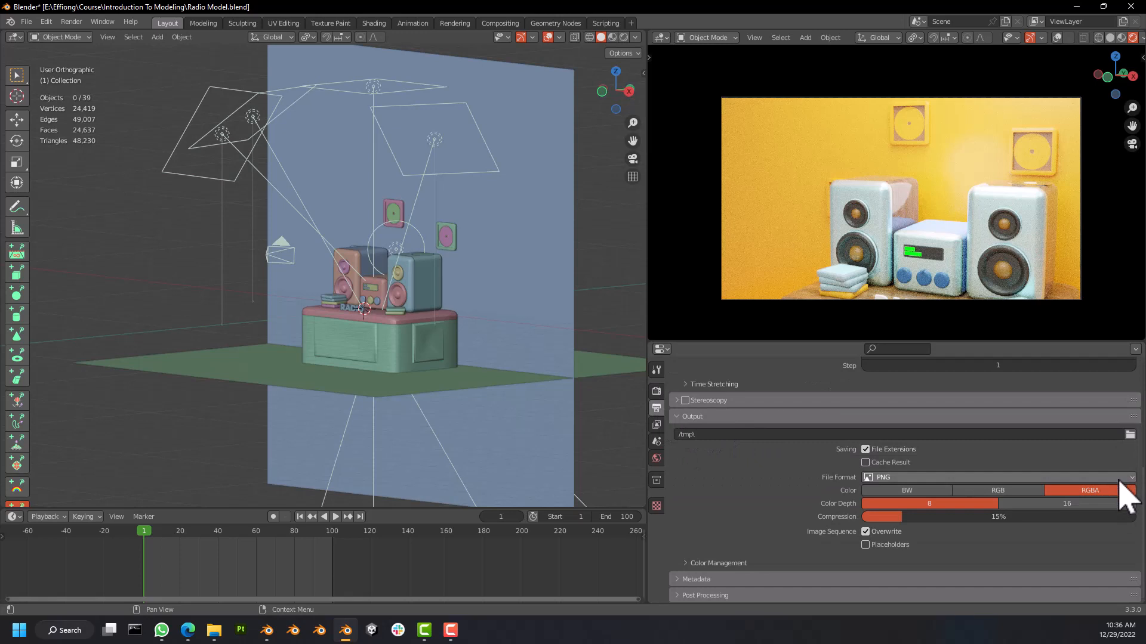
left_click(1071, 478)
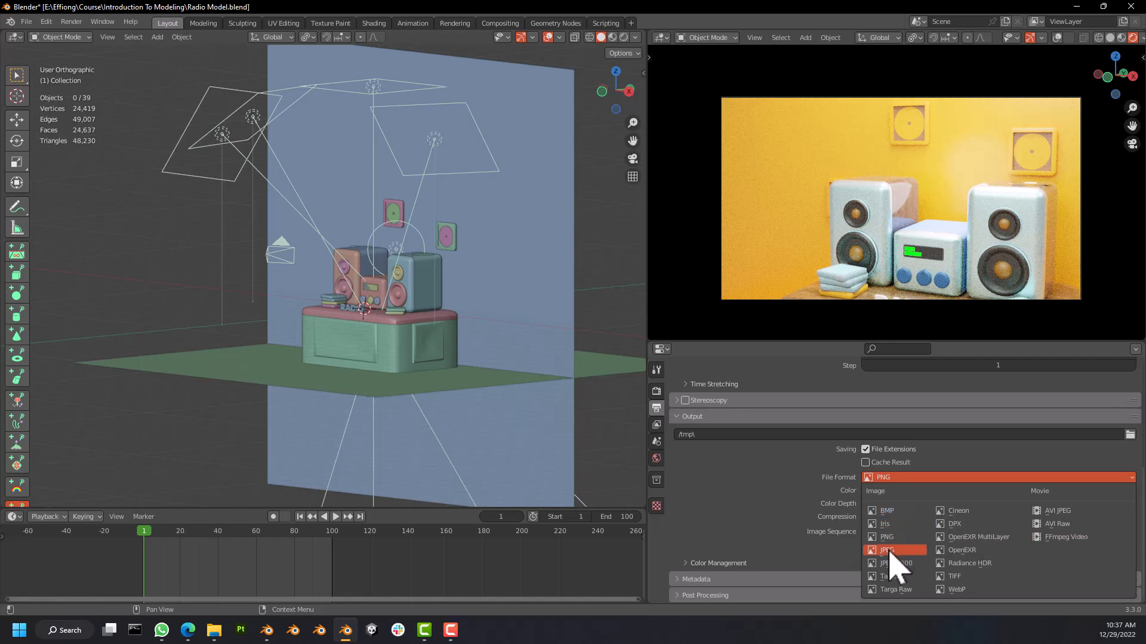
left_click(900, 538)
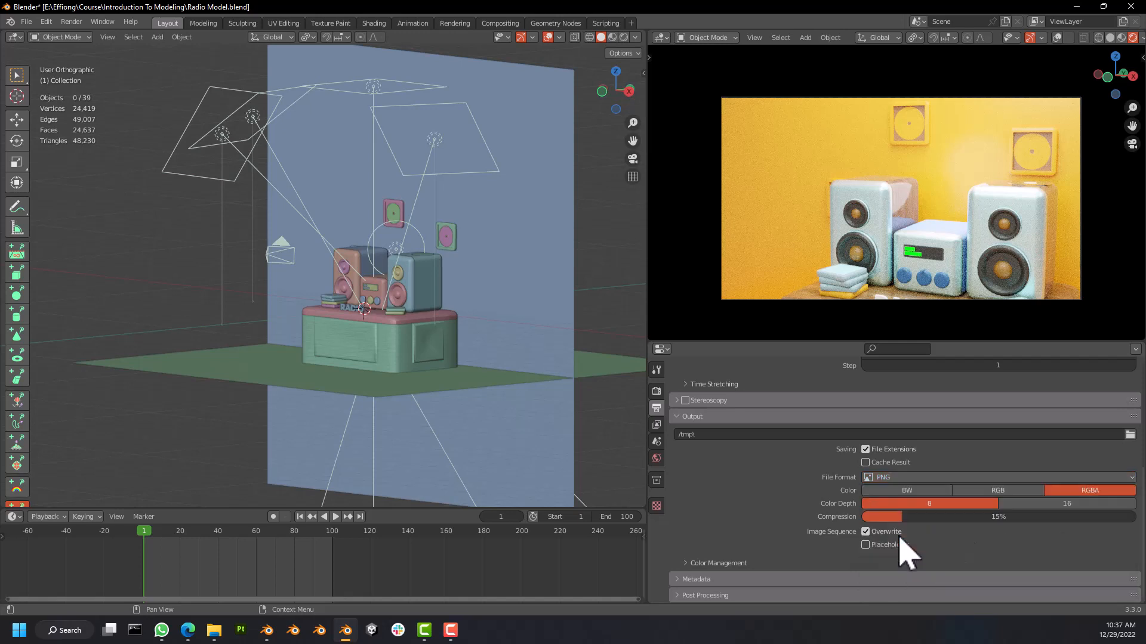
Switch the output file format to FFmpeg Video and back to PNG.
left_click(1081, 478)
left_click(1057, 537)
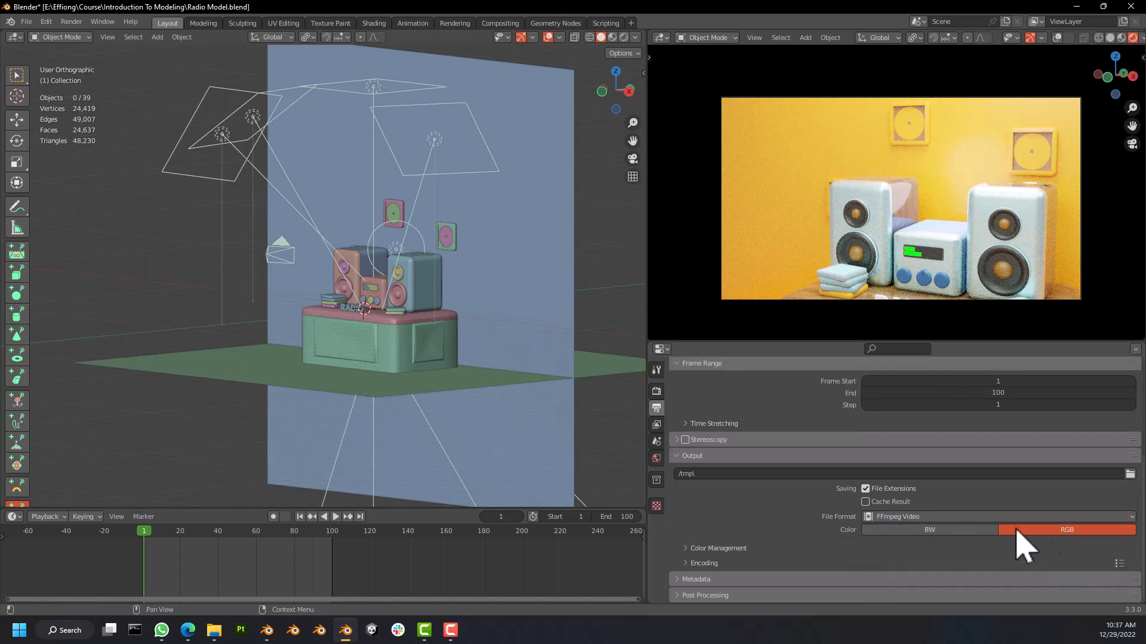
left_click(946, 517)
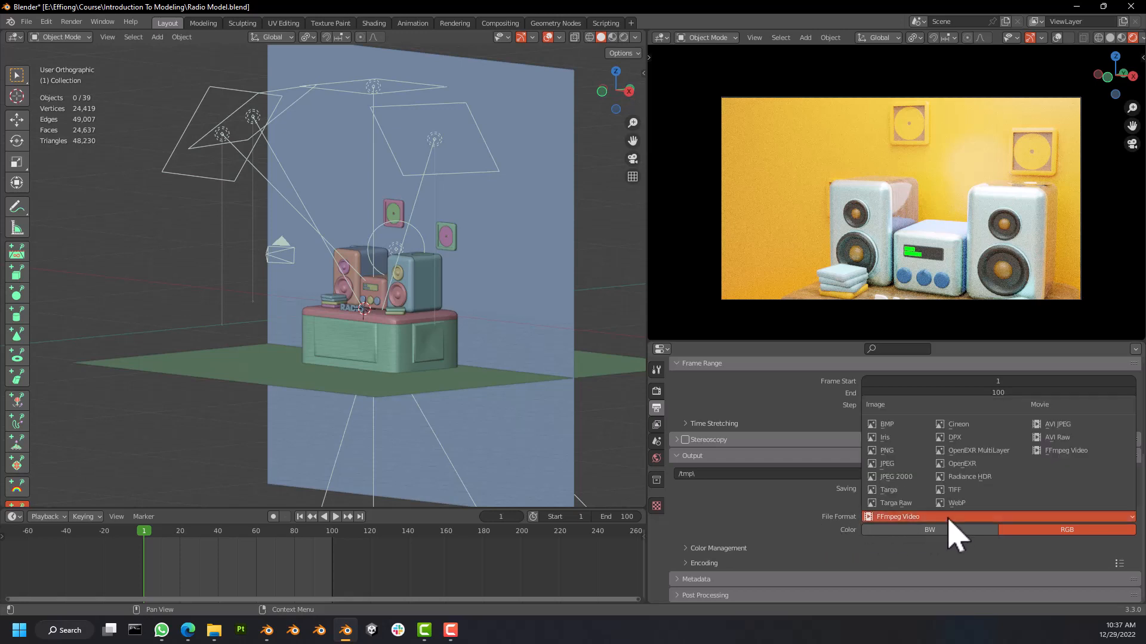
left_click(889, 451)
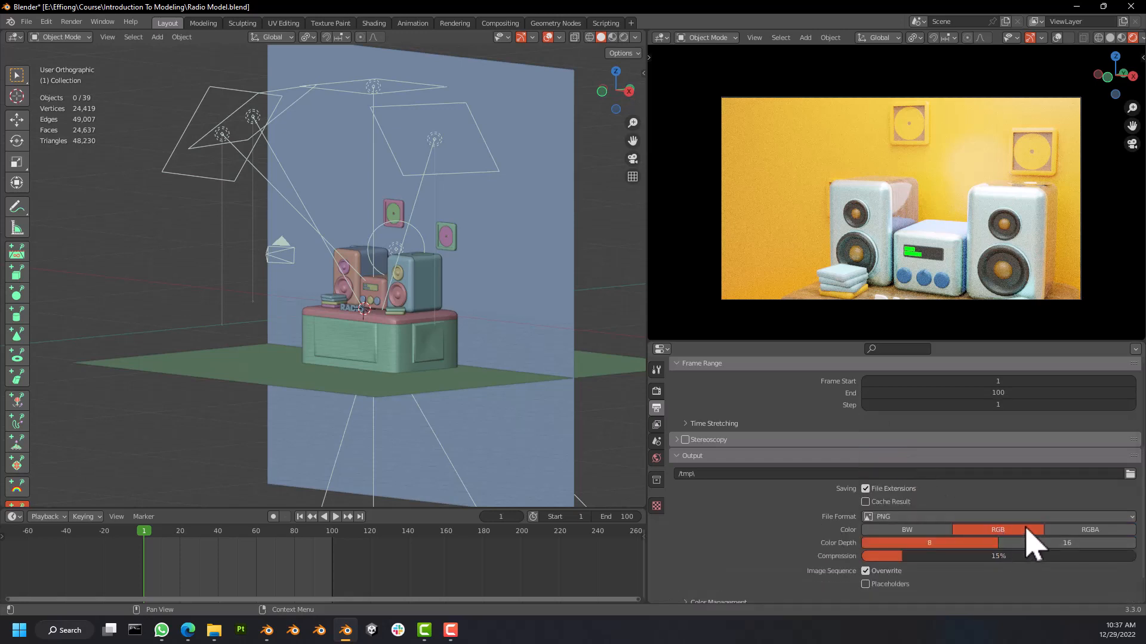
Browse for an output location and go to the recent Course folder.
scroll(955, 537, "down", 2)
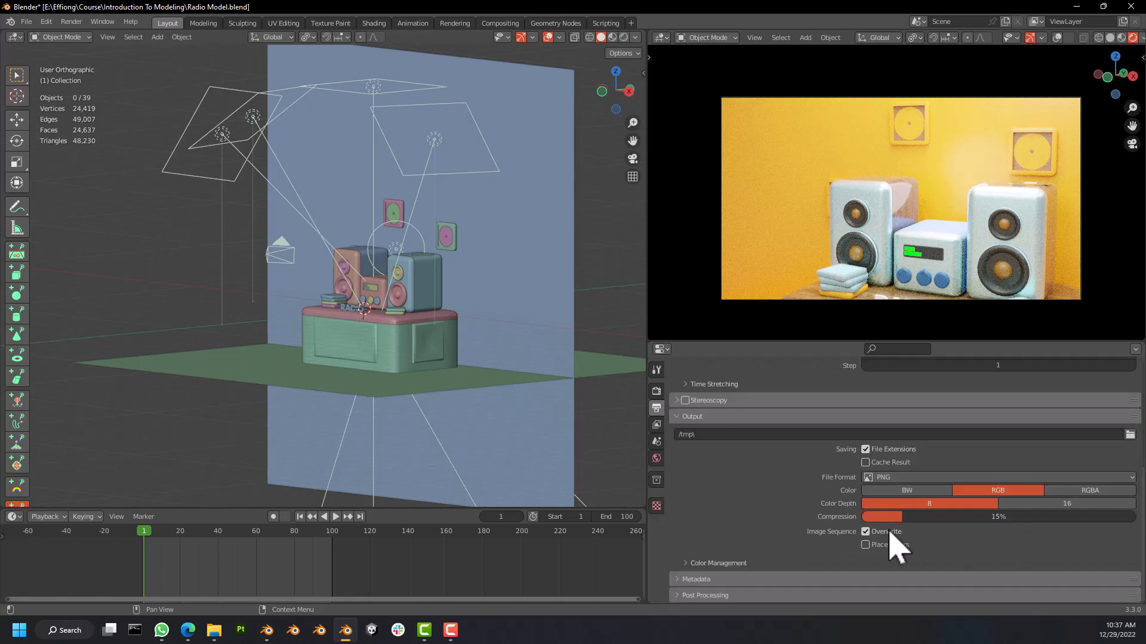
left_click(1129, 434)
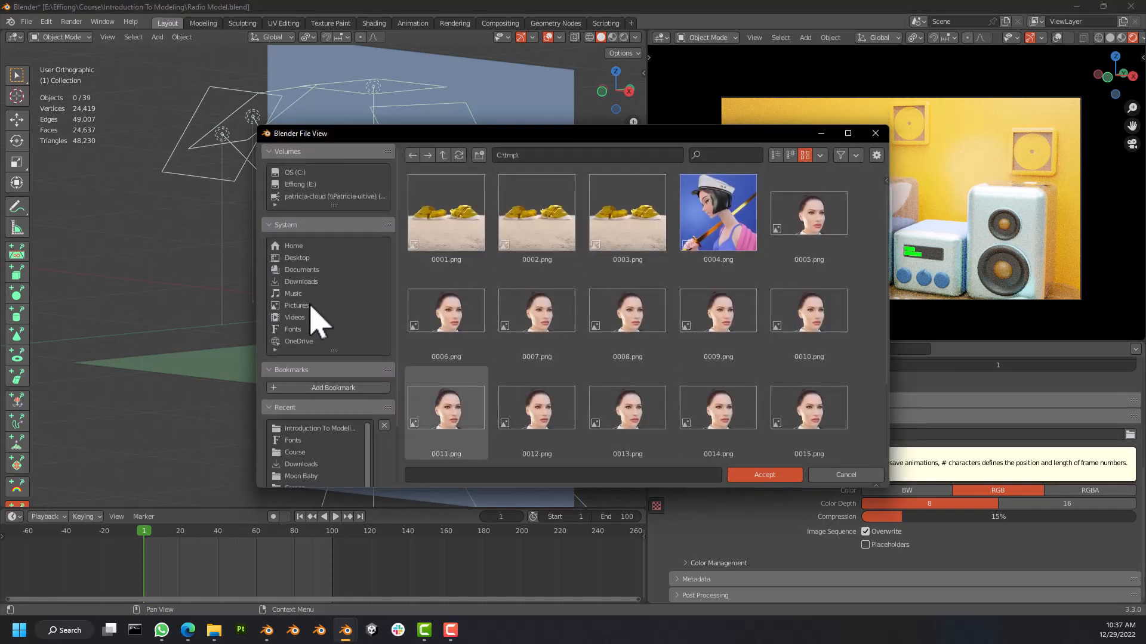
scroll(318, 322, "down", 3)
scroll(306, 392, "down", 2)
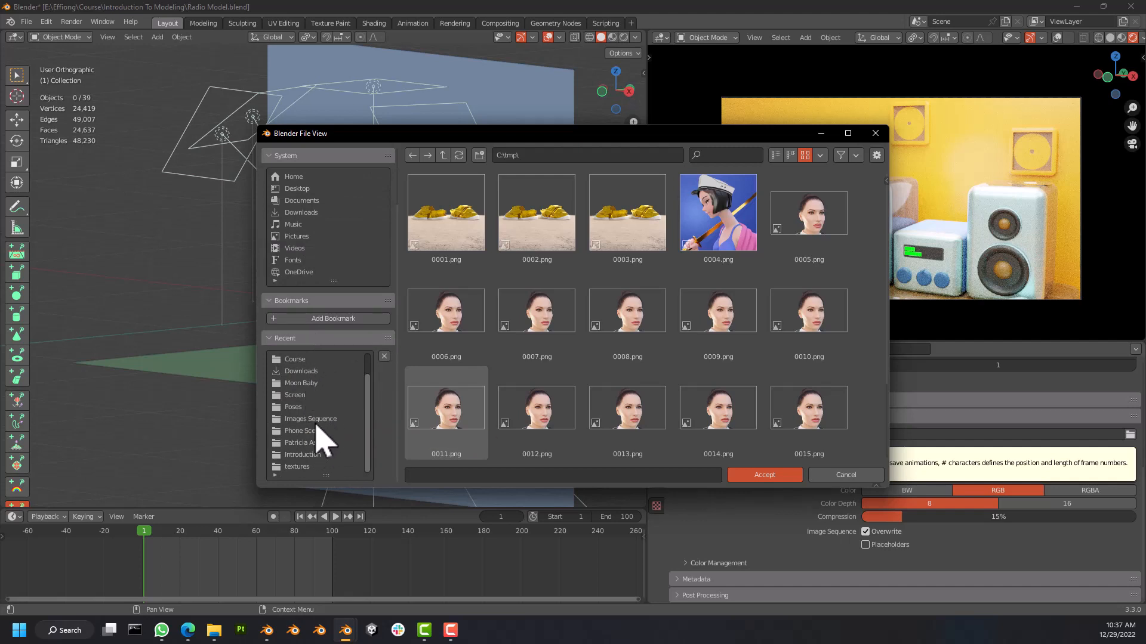
left_click(298, 361)
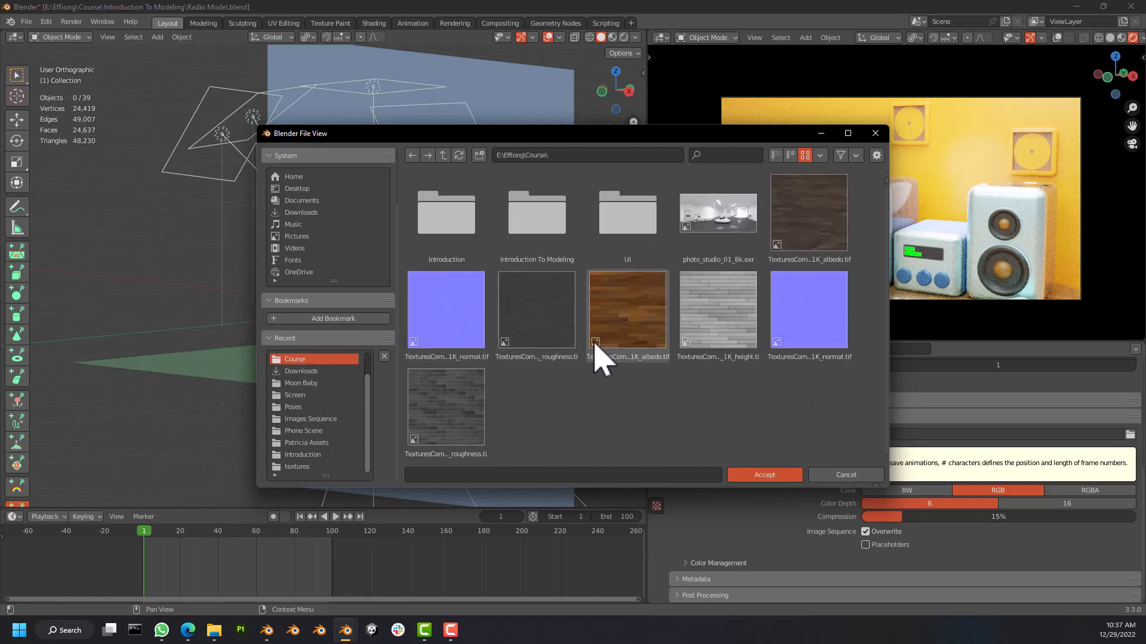
Create a folder named Render inside the Course folder and accept it as the output path.
left_click(479, 155)
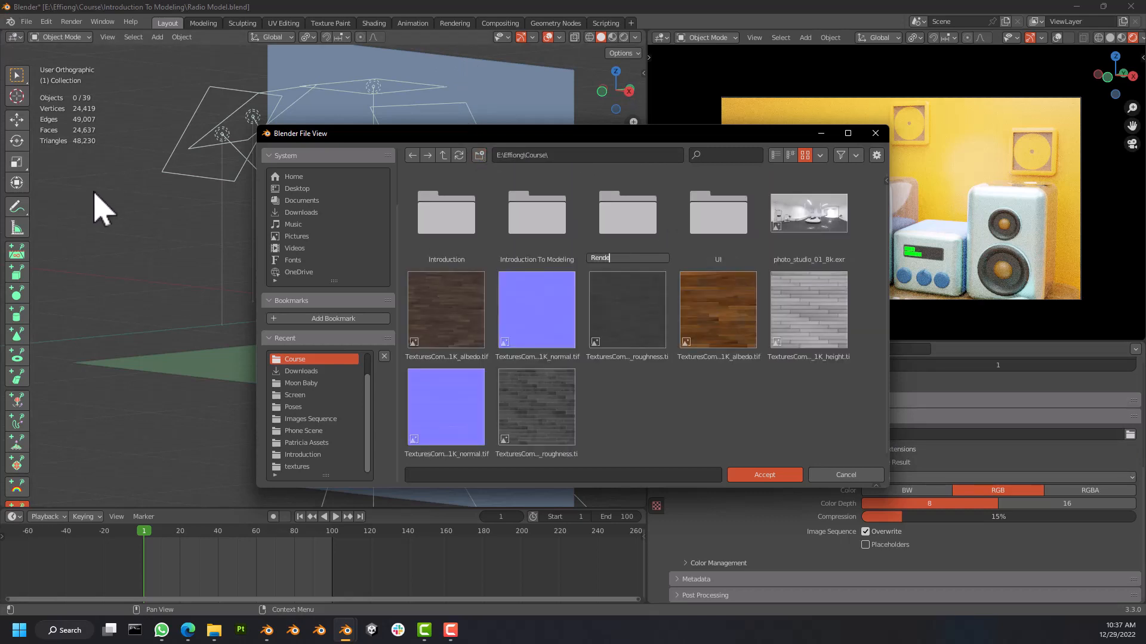
type("Render")
key("Return")
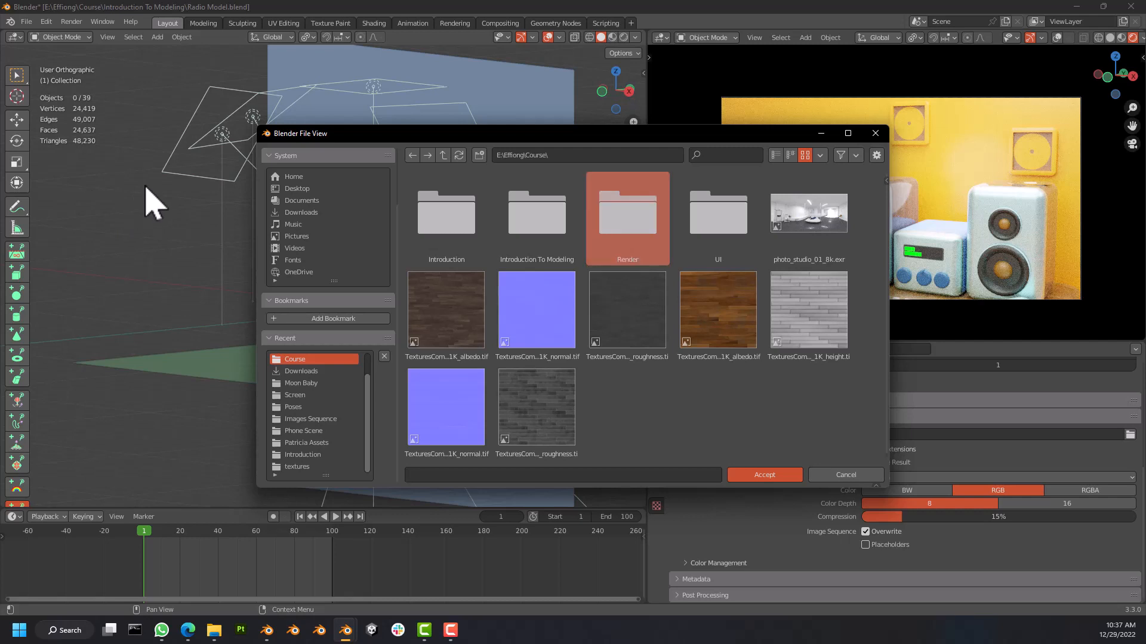
double_click(639, 235)
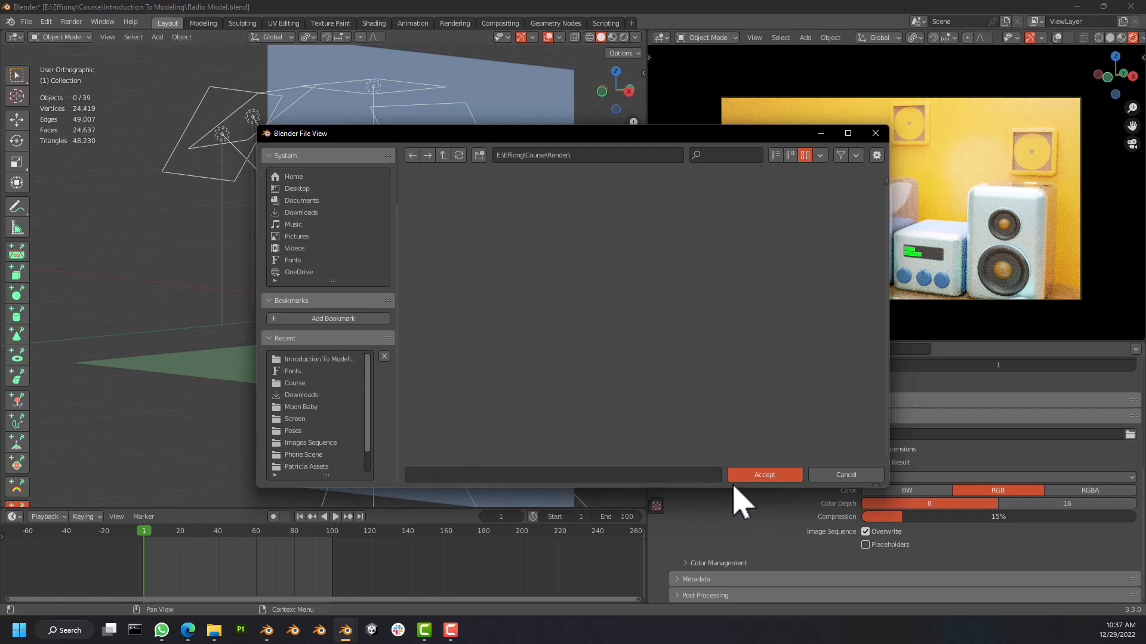
left_click(770, 474)
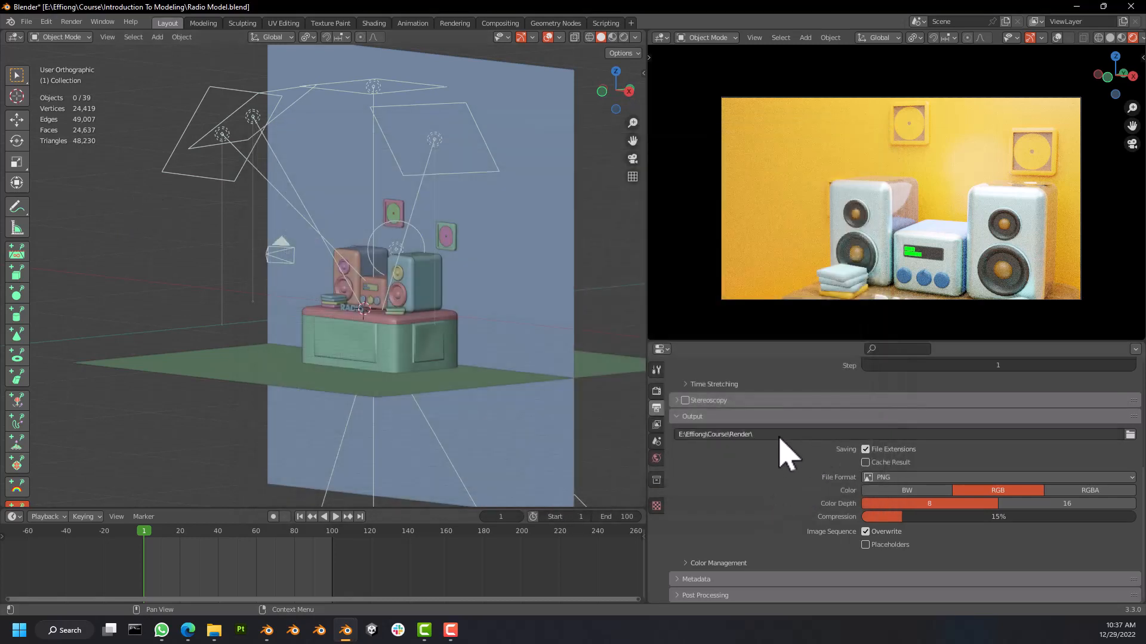
Expand the output Color Management settings and set the PNG color mode to RGBA.
left_click(725, 563)
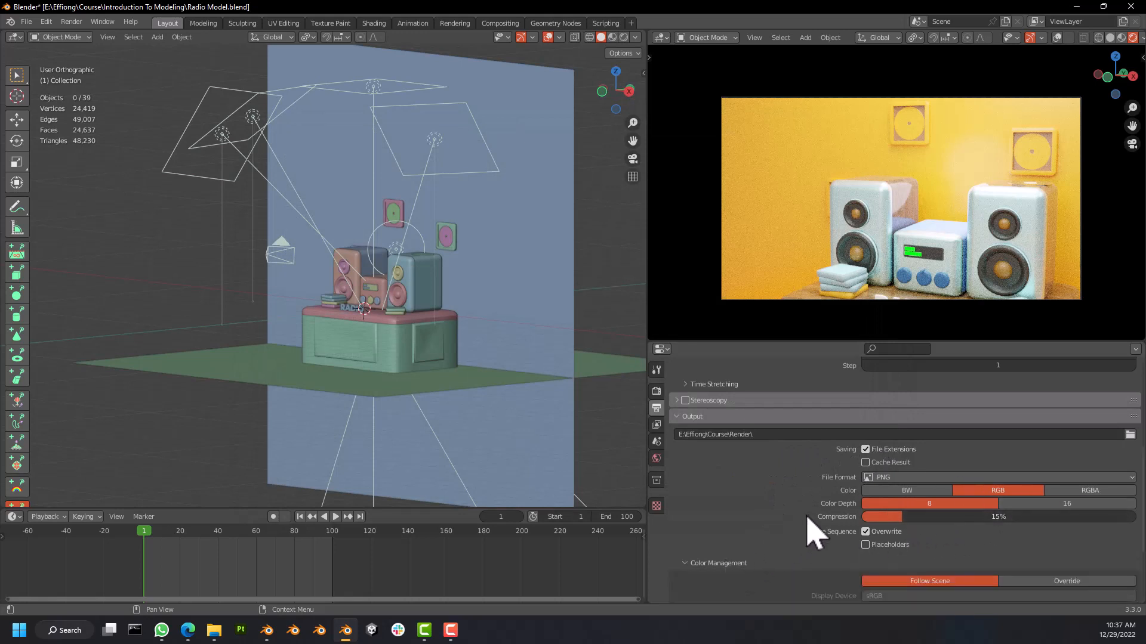
scroll(808, 529, "down", 3)
left_click(1089, 418)
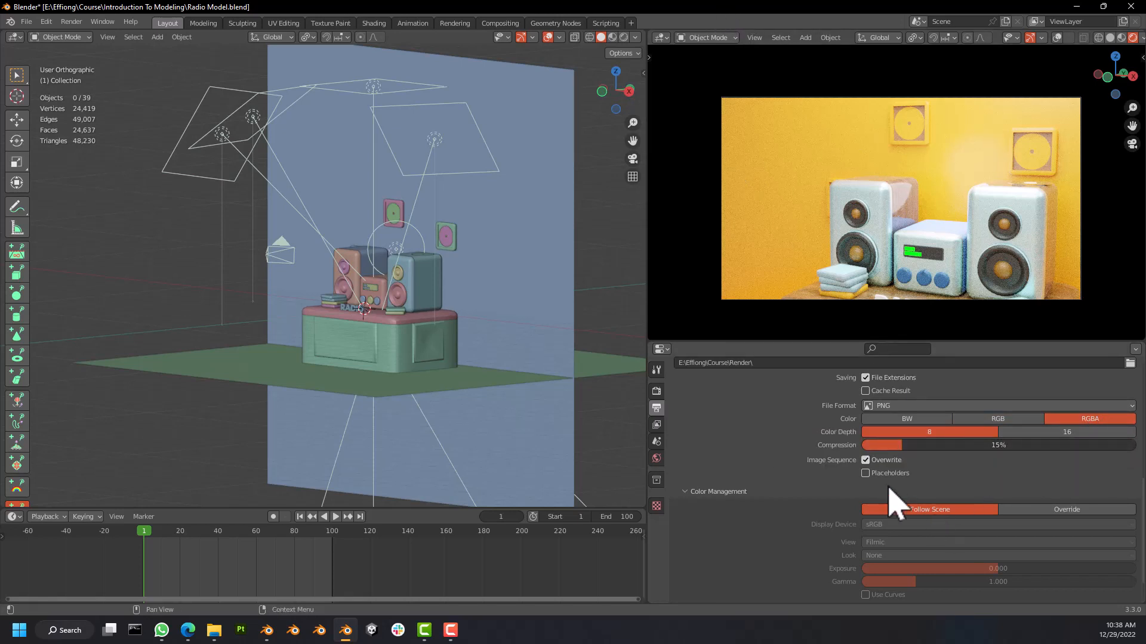
scroll(859, 454, "up", 5)
scroll(841, 472, "down", 6)
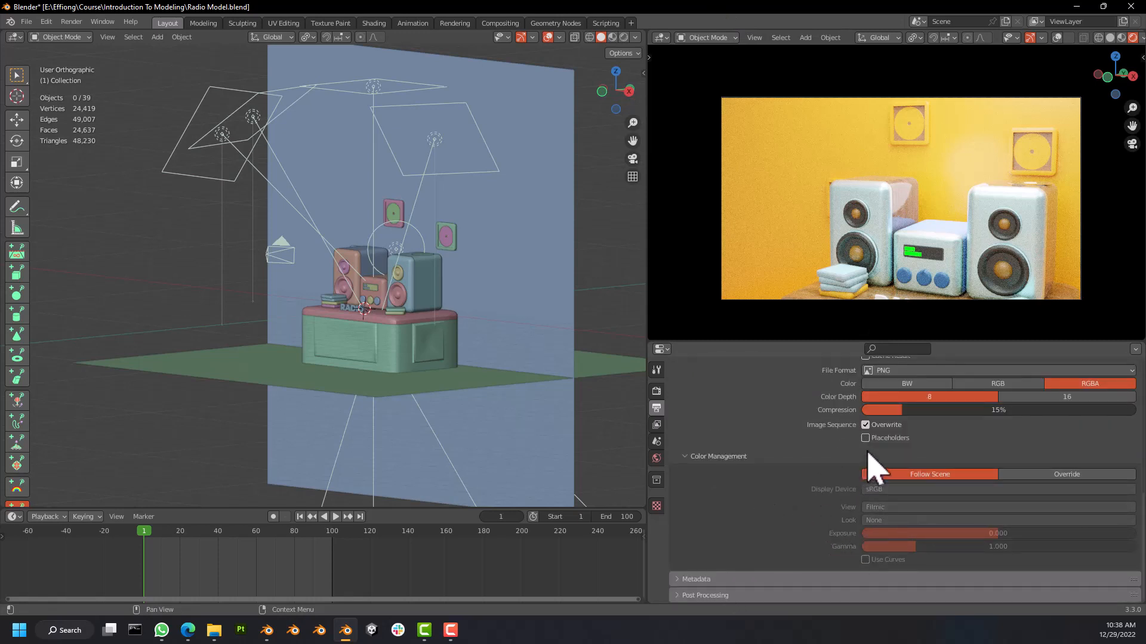
scroll(871, 462, "up", 5)
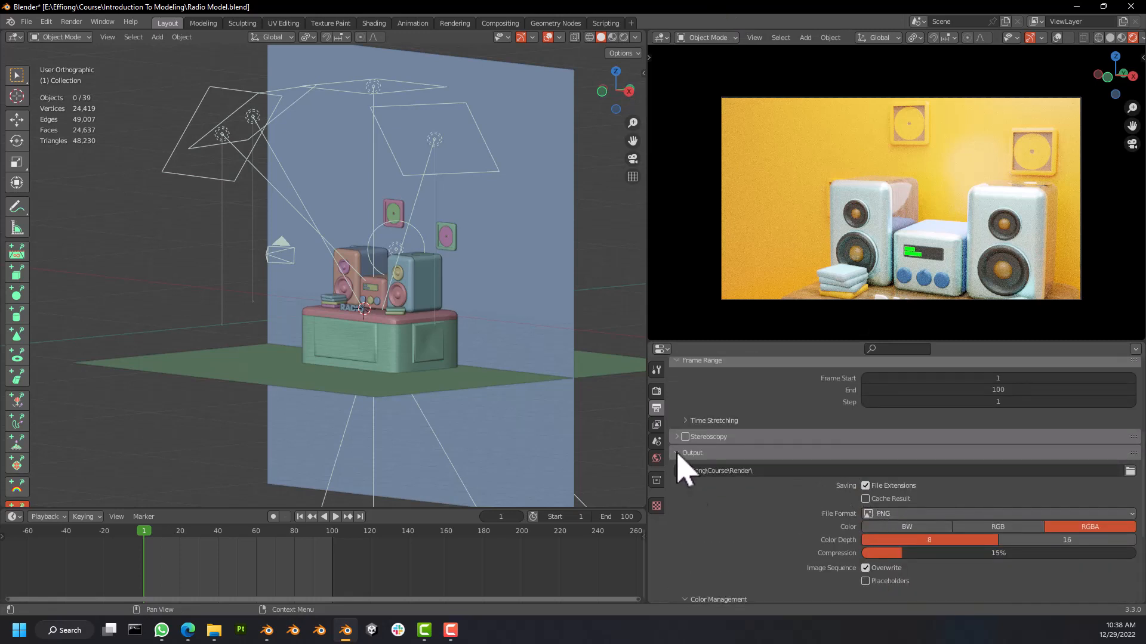
Set the render resolution scale to 100% and collapse the Output, Format and Frame Range settings.
left_click(677, 453)
scroll(855, 479, "up", 2)
left_click(684, 388)
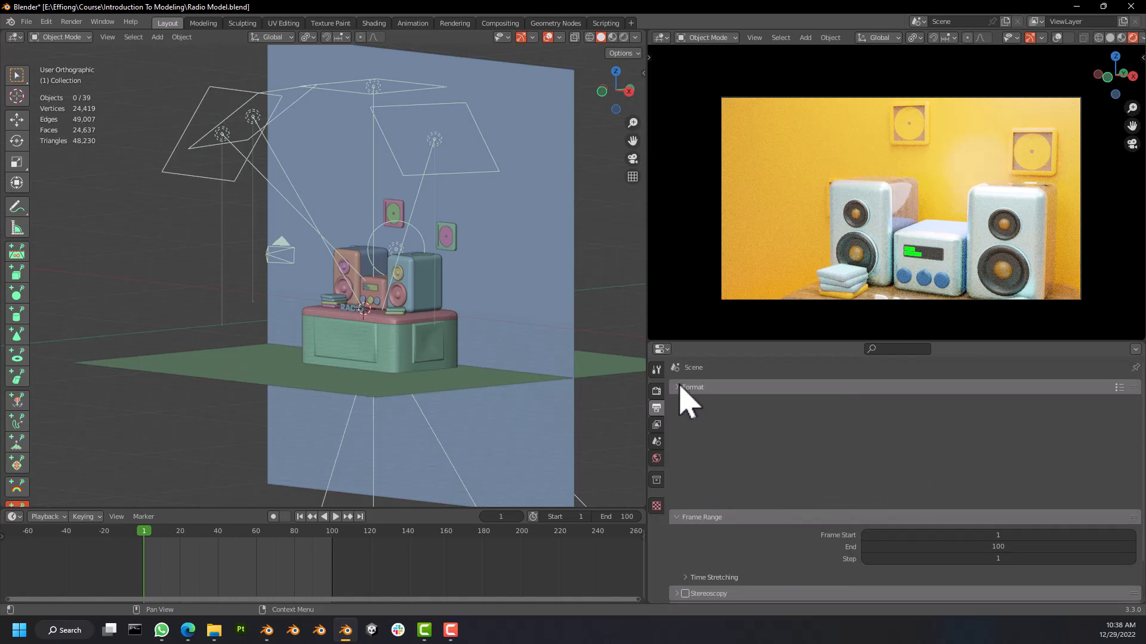
left_click(679, 388)
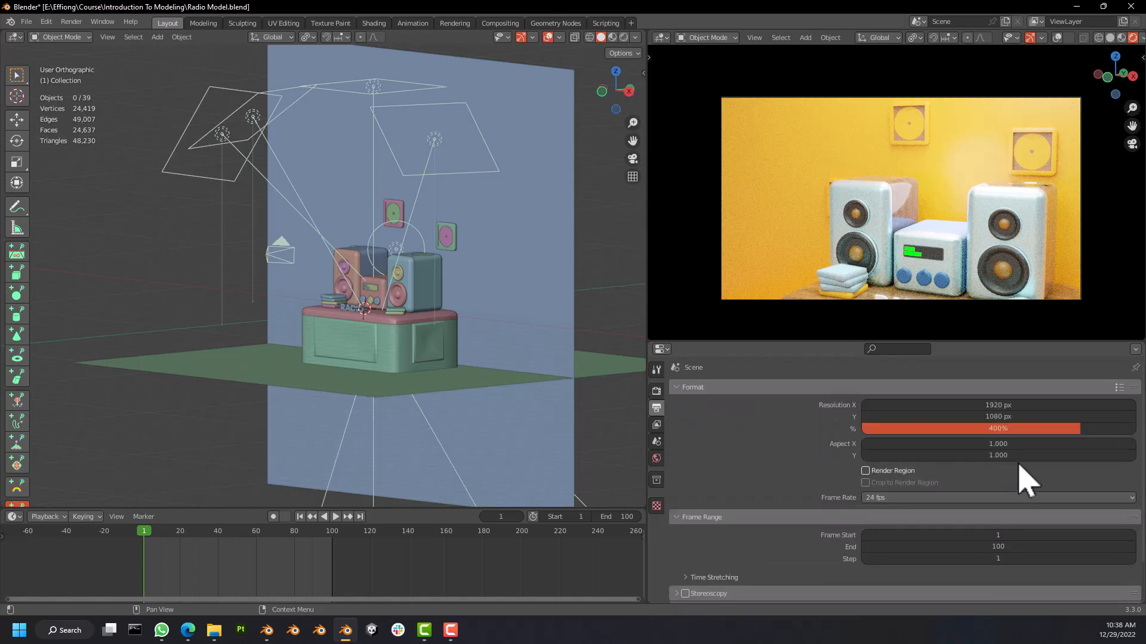
left_click(1032, 429)
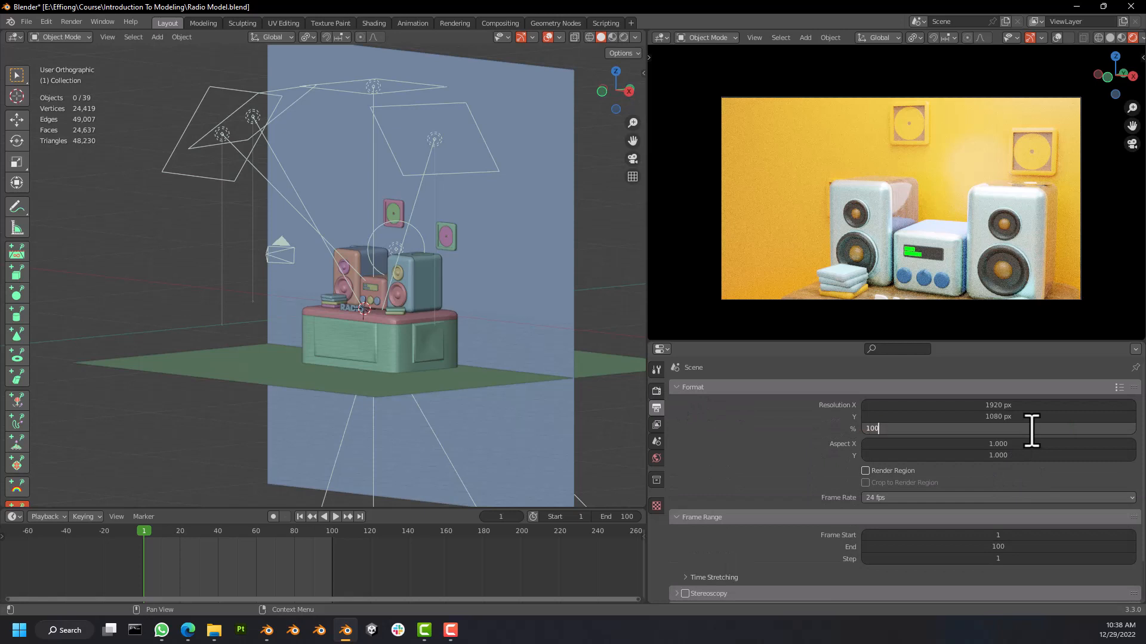
key("Return")
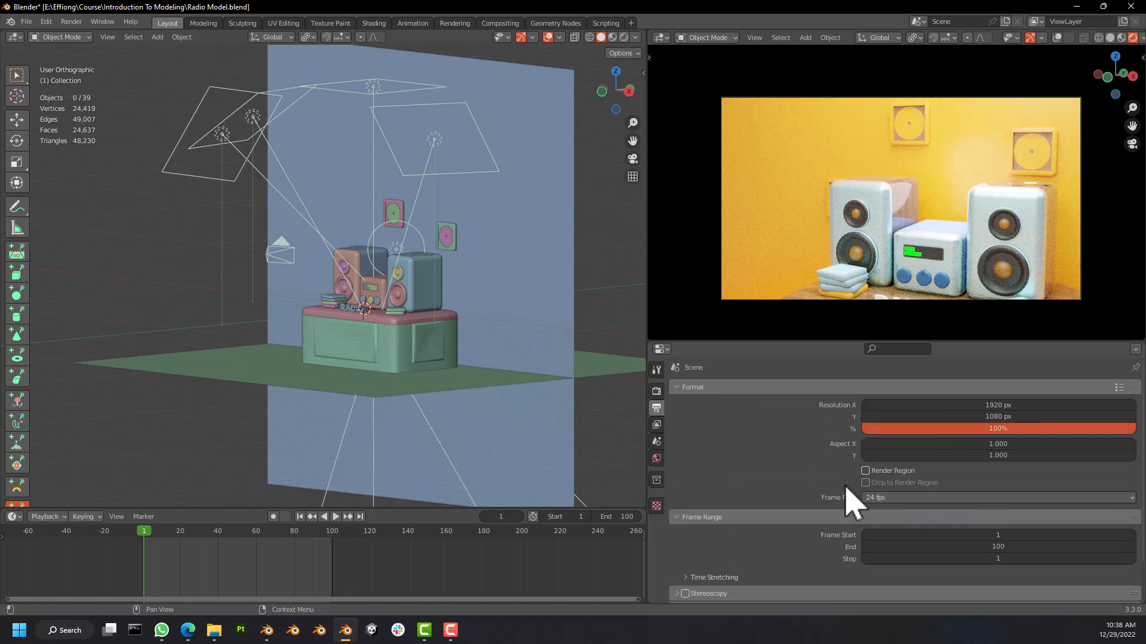
left_click(678, 388)
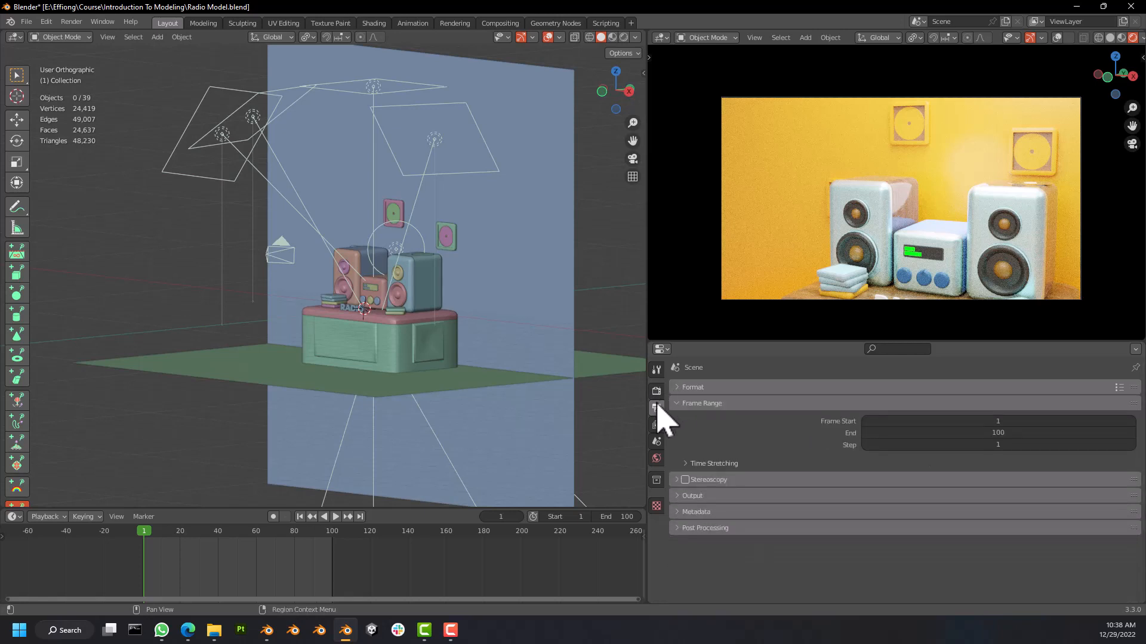
left_click(684, 405)
Return to the scene's render settings and save the Radio Model file.
left_click(657, 391)
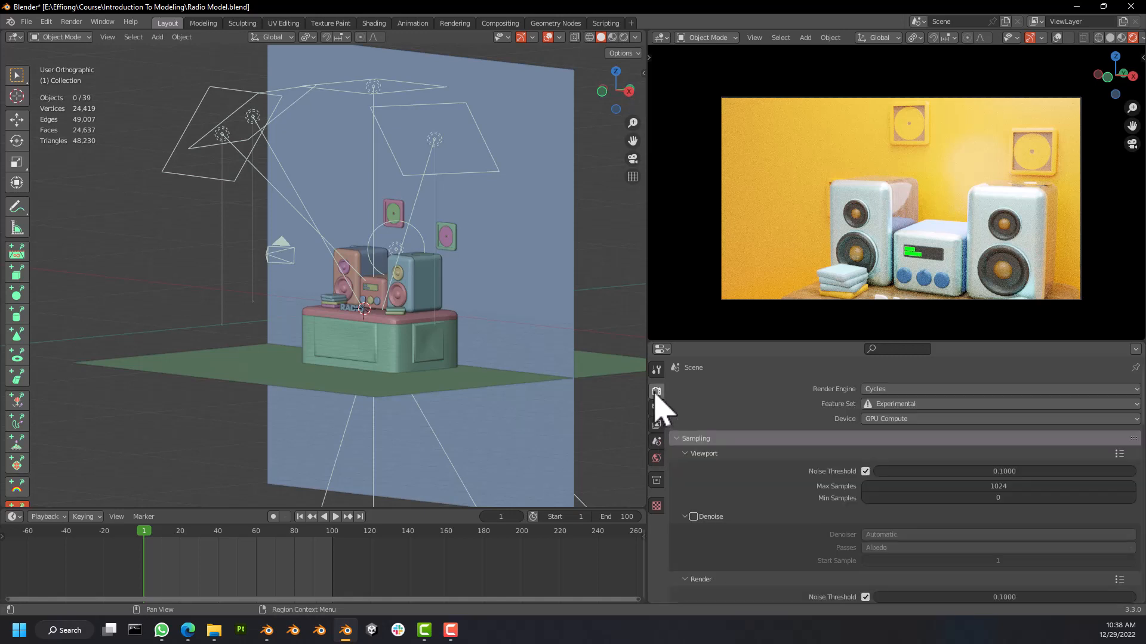
left_click(28, 22)
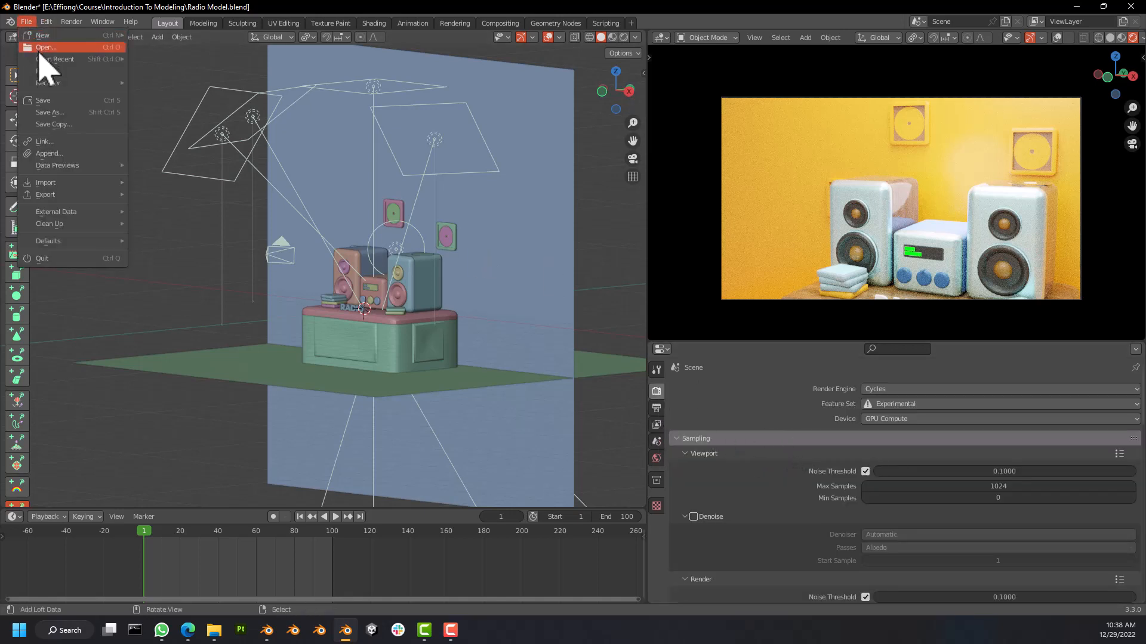
left_click(49, 97)
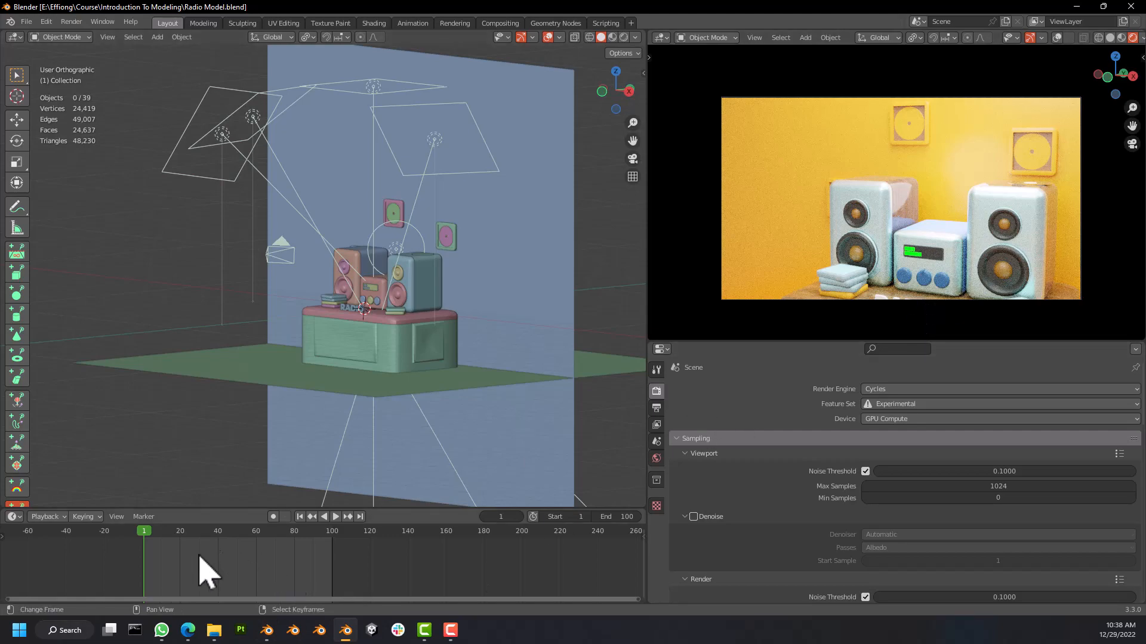
Preview the camera animation, move back to frame 3, and save the file again.
key("space")
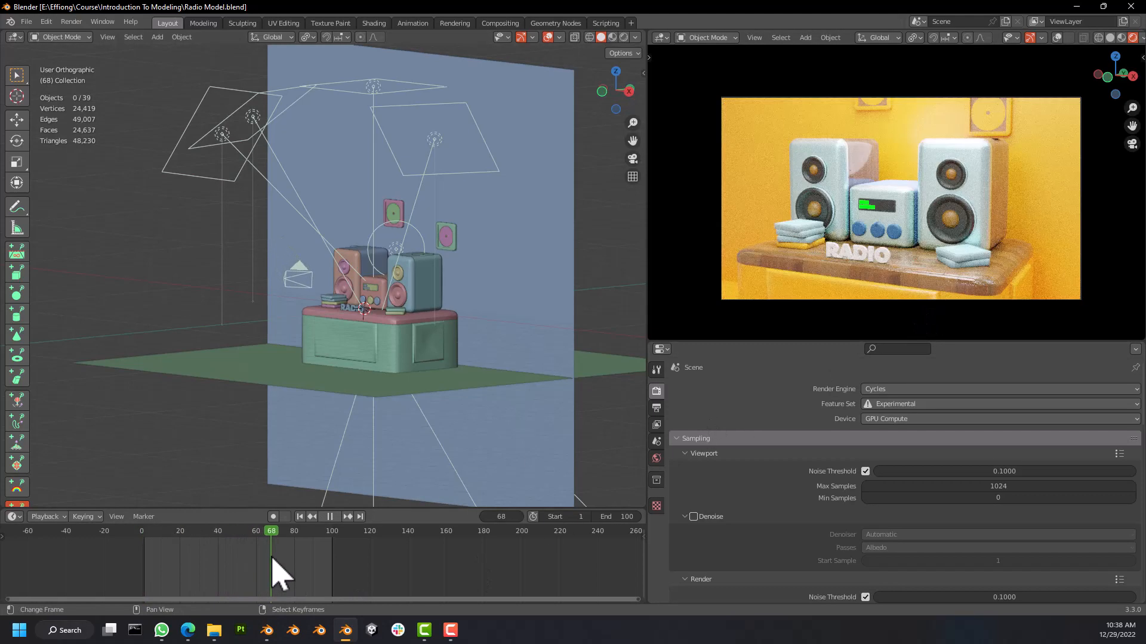
left_click_drag(271, 558, 149, 537)
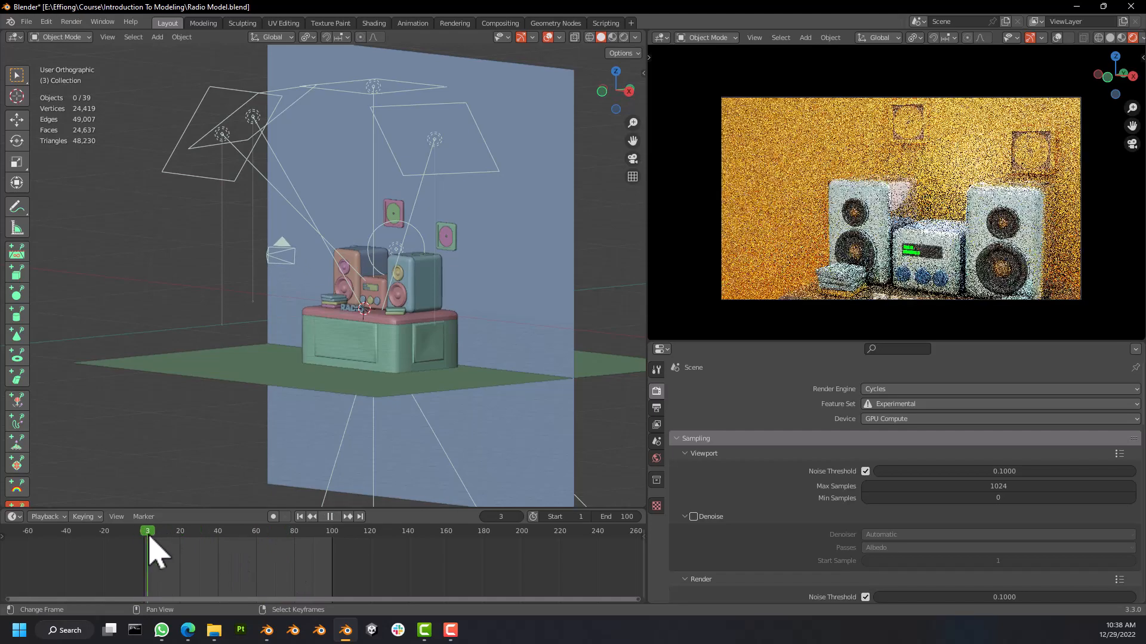
key("space")
left_click(26, 21)
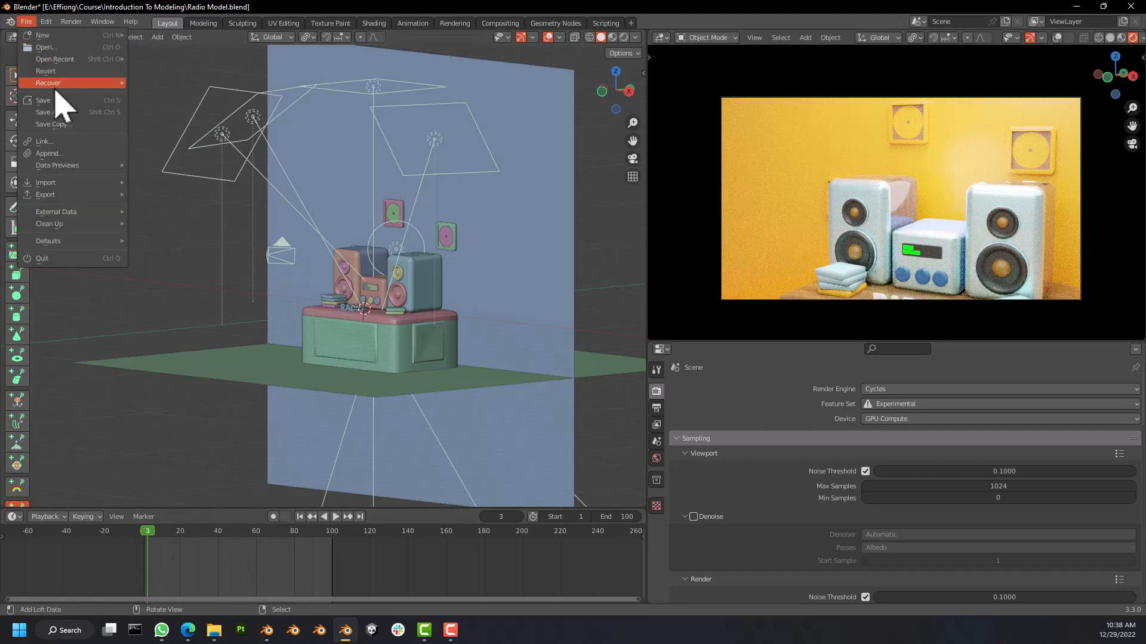
left_click(57, 99)
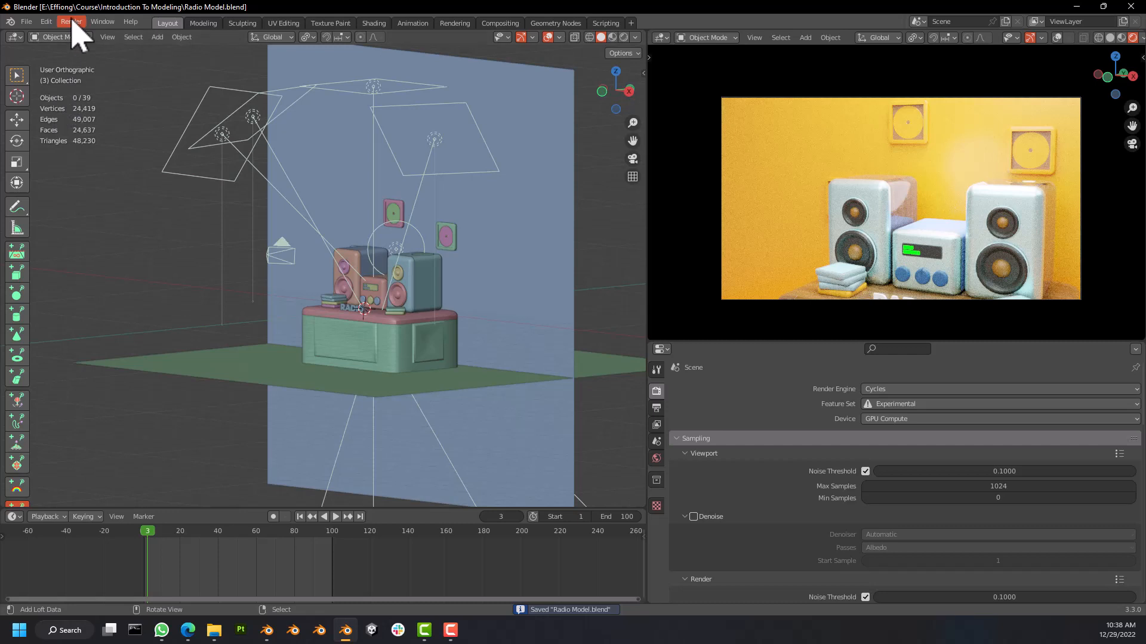
Collapse the Sampling and Volumes sections of the render settings.
scroll(990, 557, "down", 2)
scroll(836, 437, "up", 2)
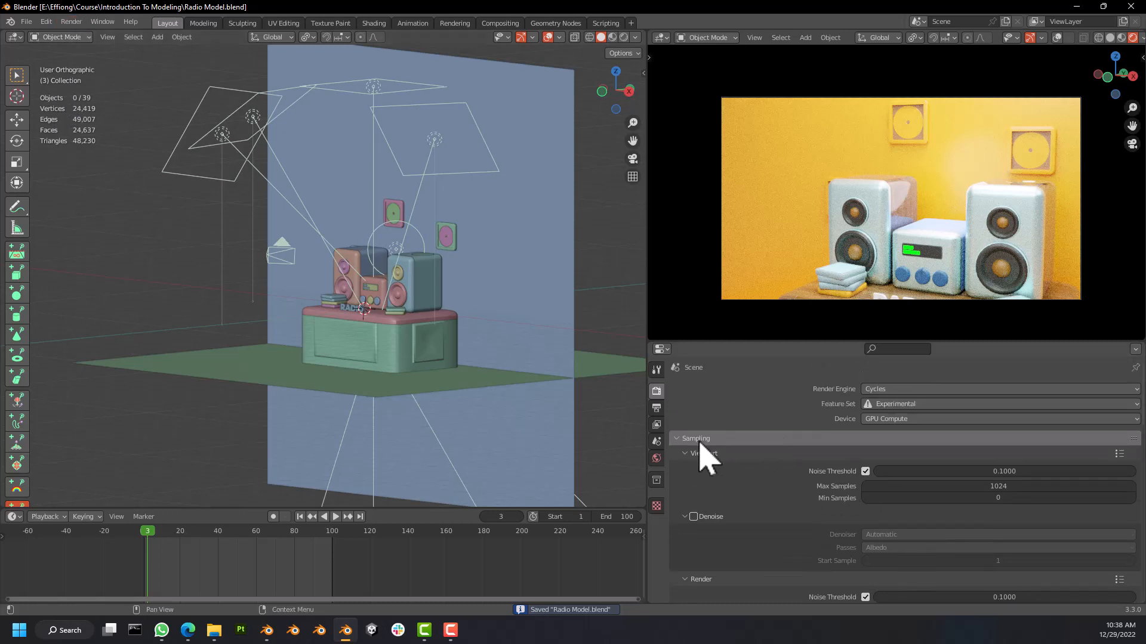
left_click(678, 438)
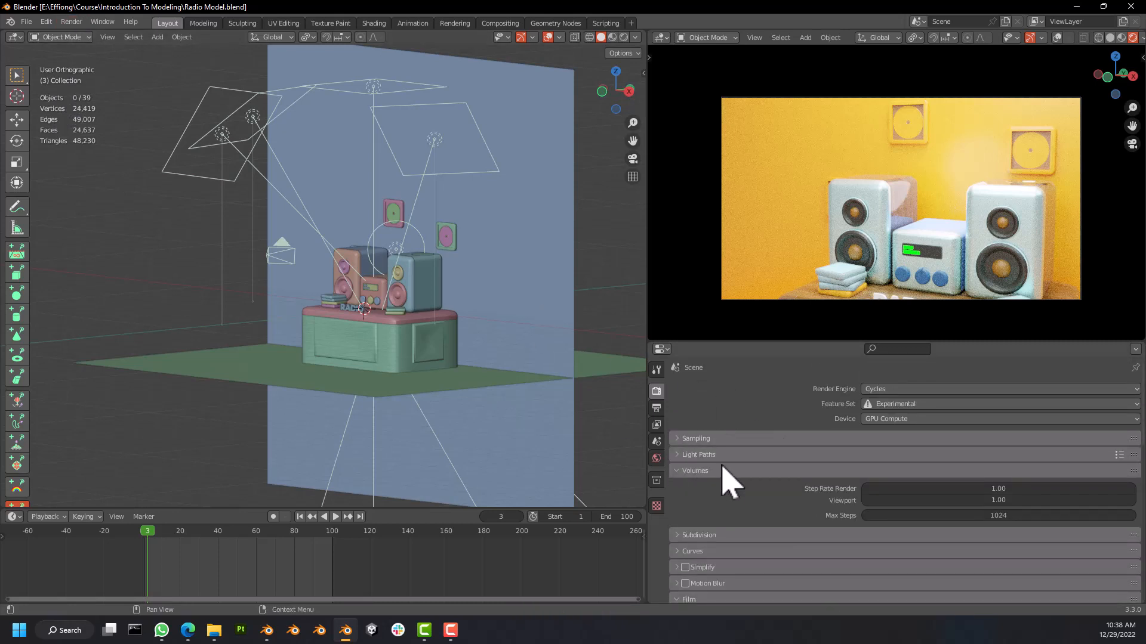
left_click(685, 472)
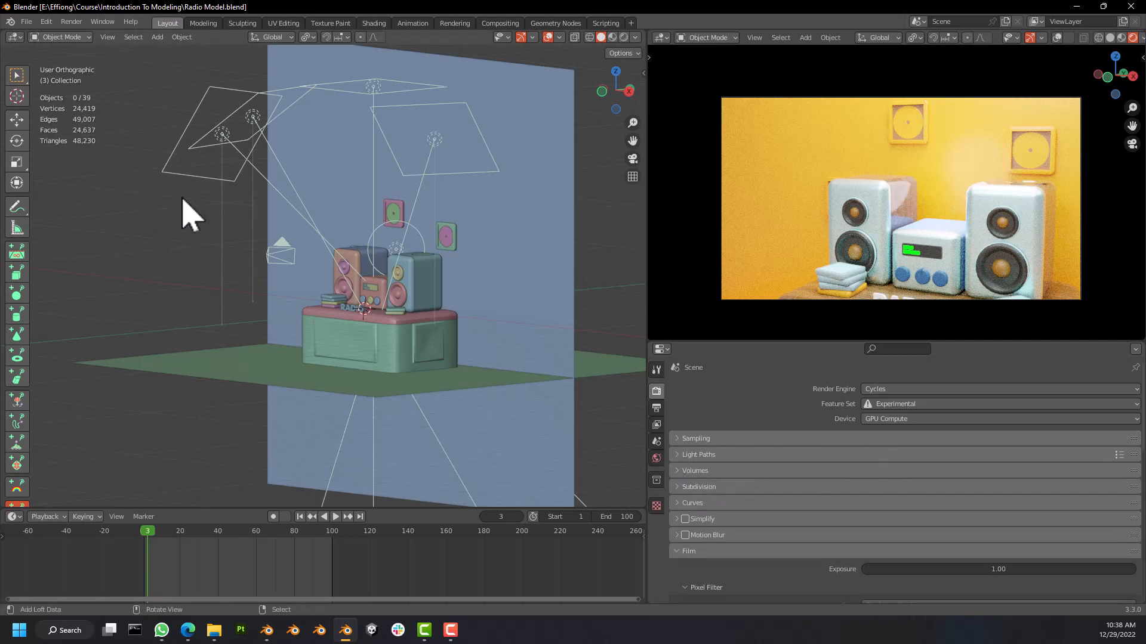
Start rendering the animation and minimize the render window.
left_click(71, 22)
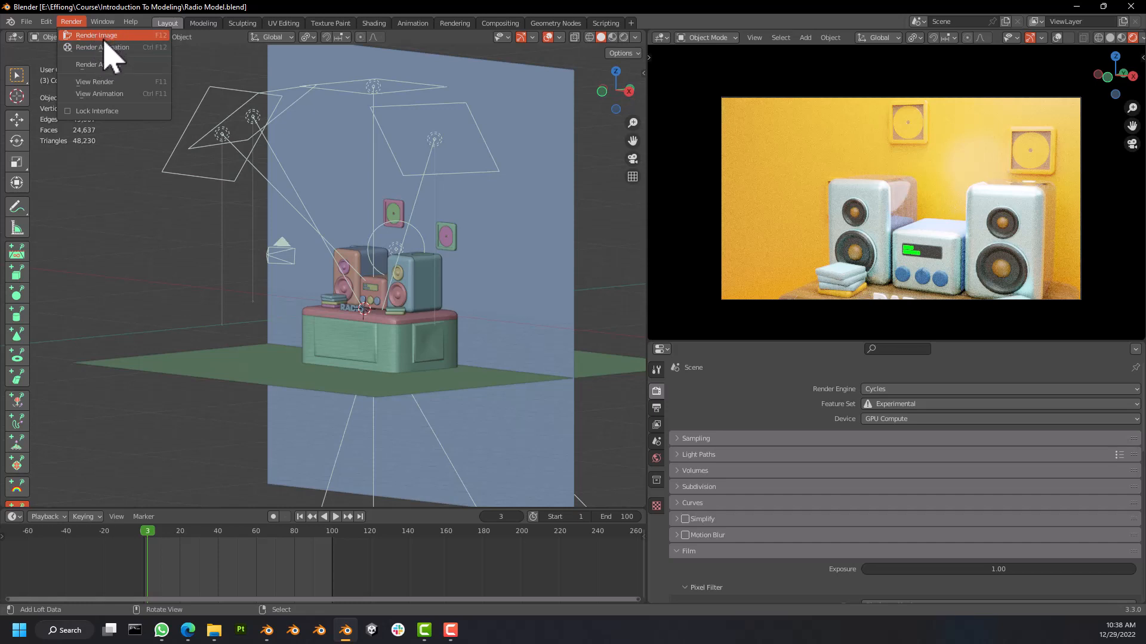
left_click(105, 47)
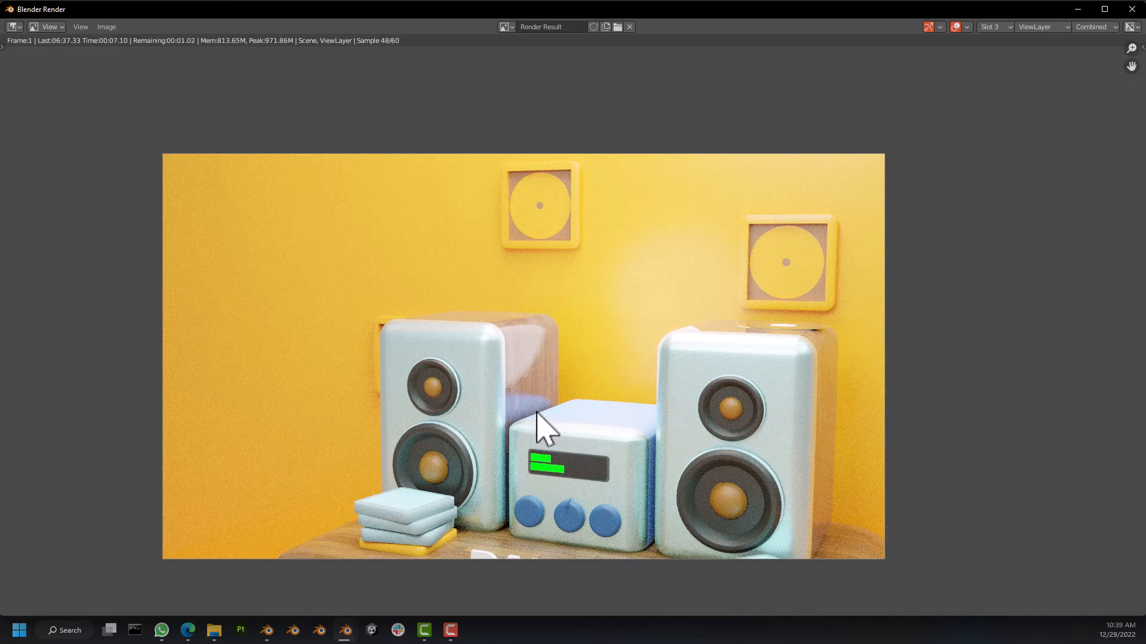
left_click(1078, 10)
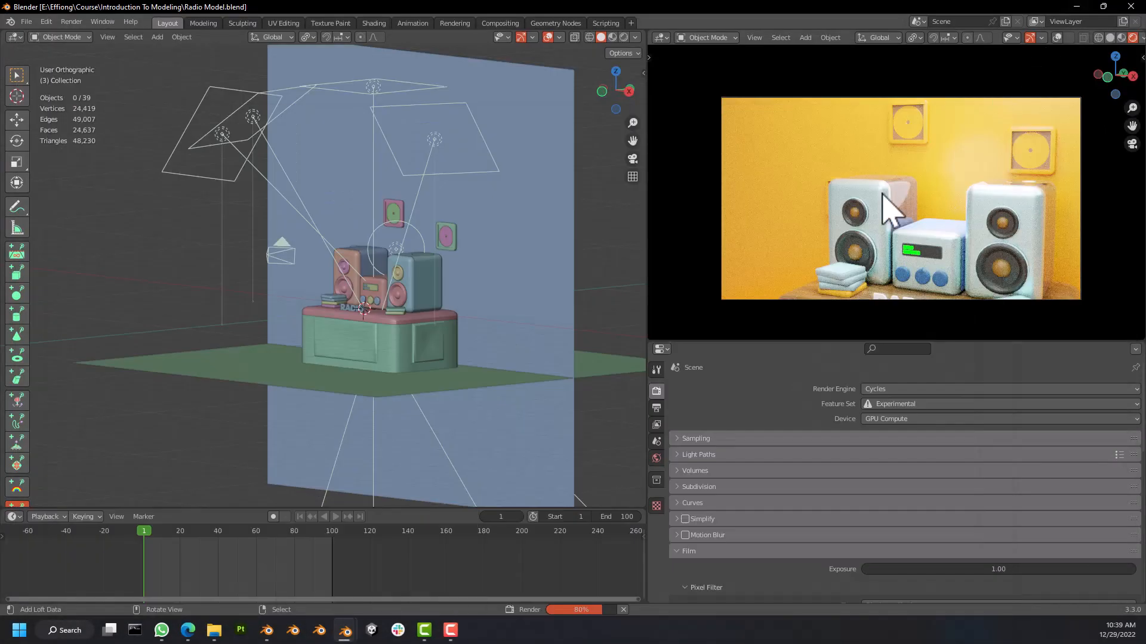
Examine the radio model, lights and moving camera from several angles while the animation renders.
middle_click_drag(409, 332, 371, 325)
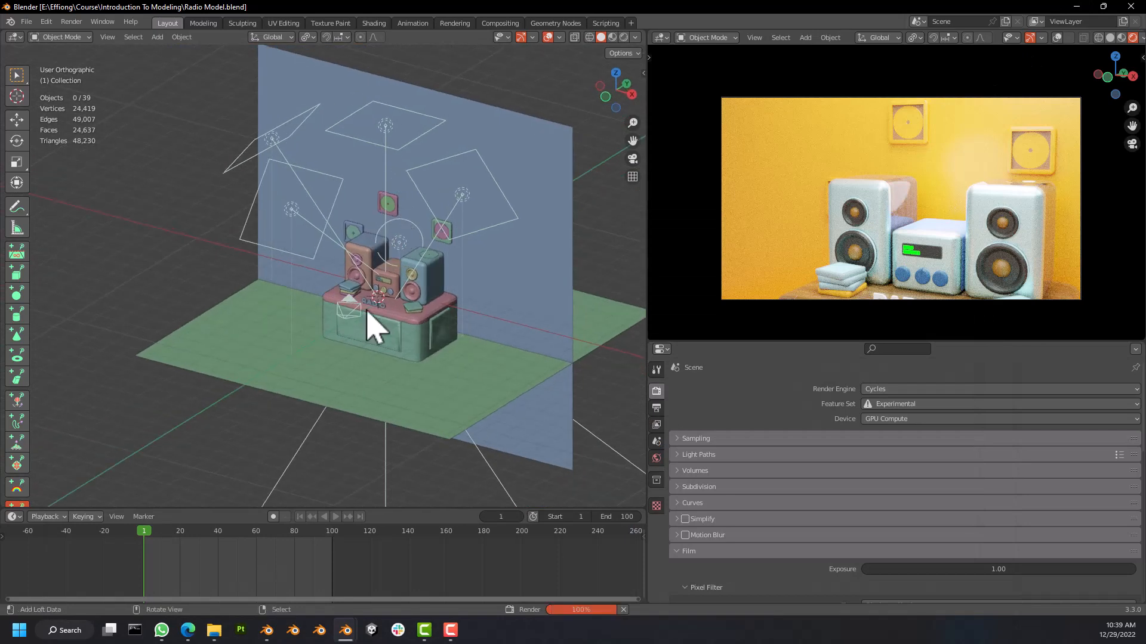
middle_click_drag(336, 105, 345, 127)
key("Right")
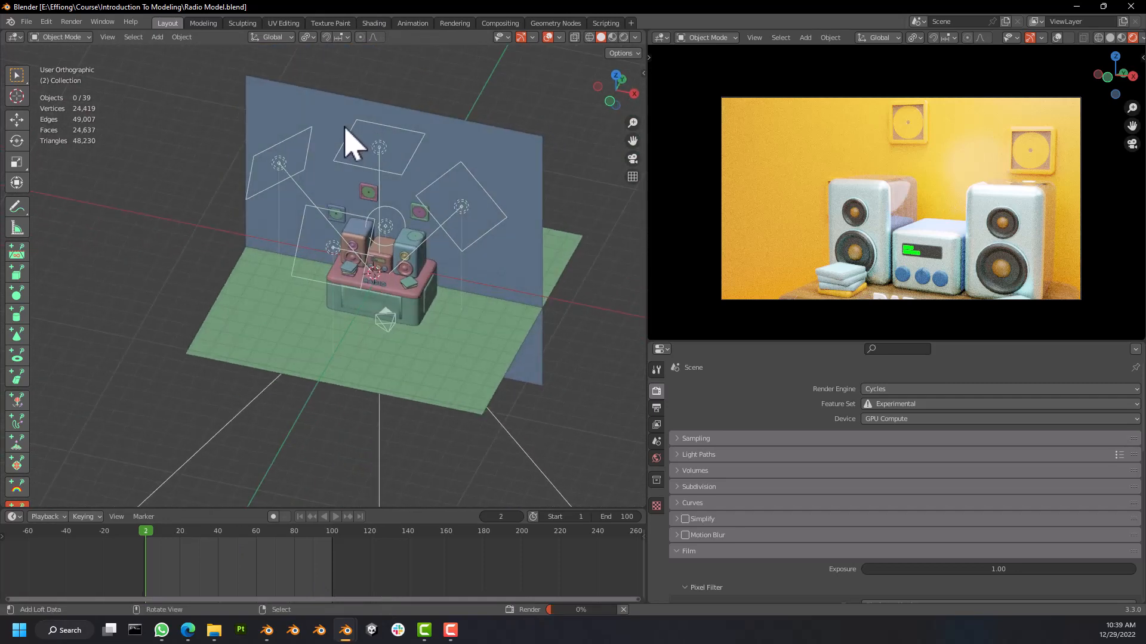
middle_click_drag(377, 177, 325, 167)
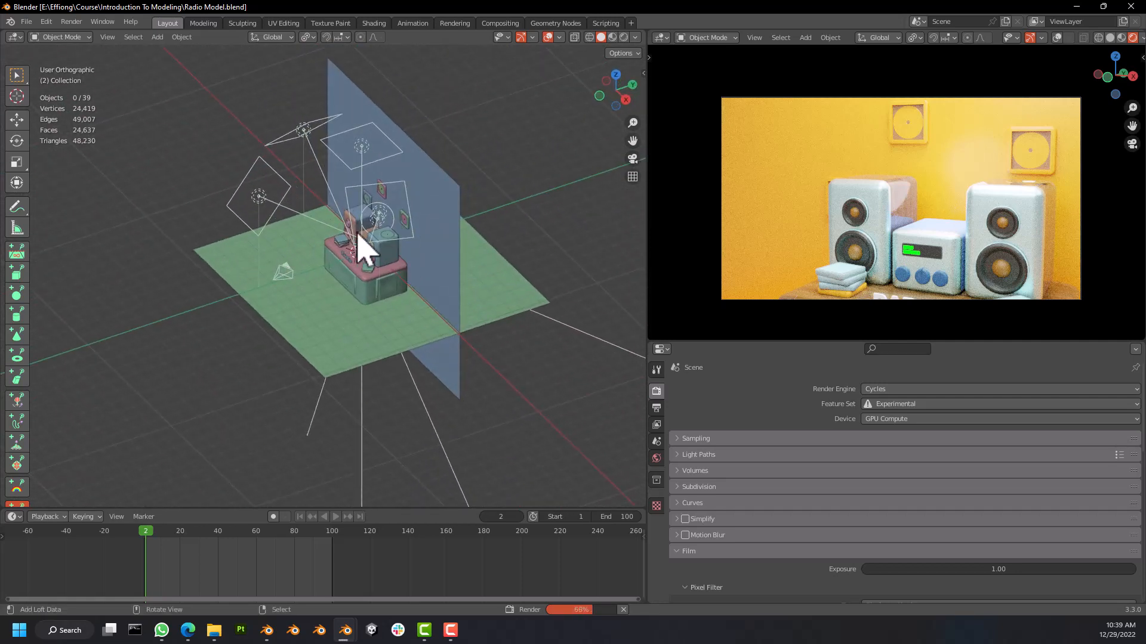
middle_click_drag(357, 232, 416, 233)
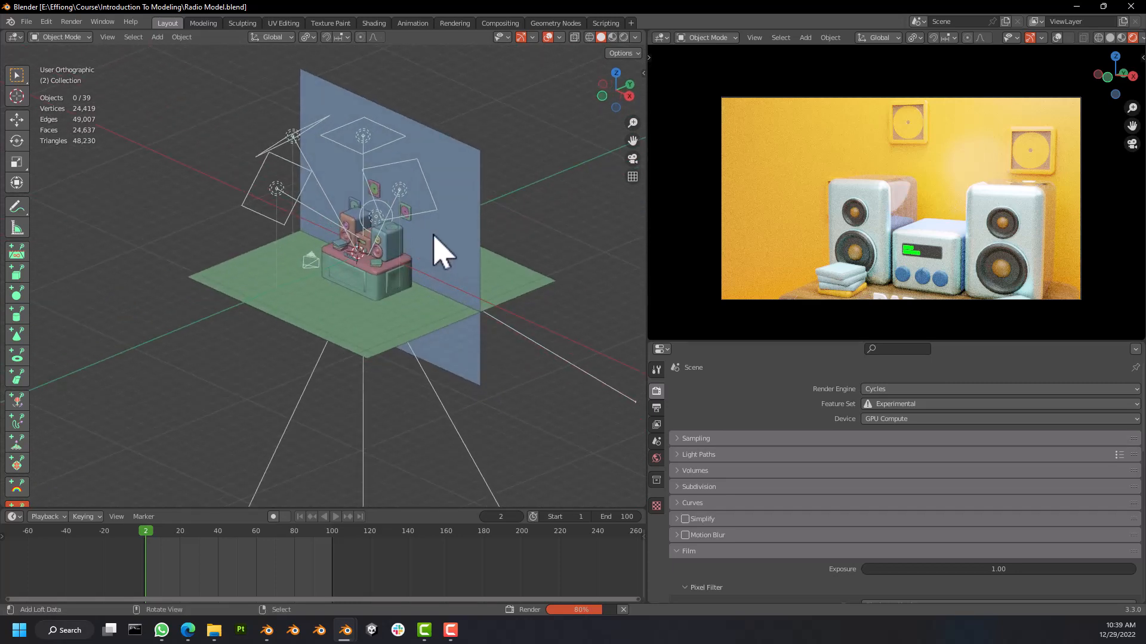
mouse_move(366, 279)
middle_mouse_down()
mouse_move(389, 255)
mouse_move(530, 257)
mouse_move(409, 240)
mouse_move(369, 262)
middle_mouse_up()
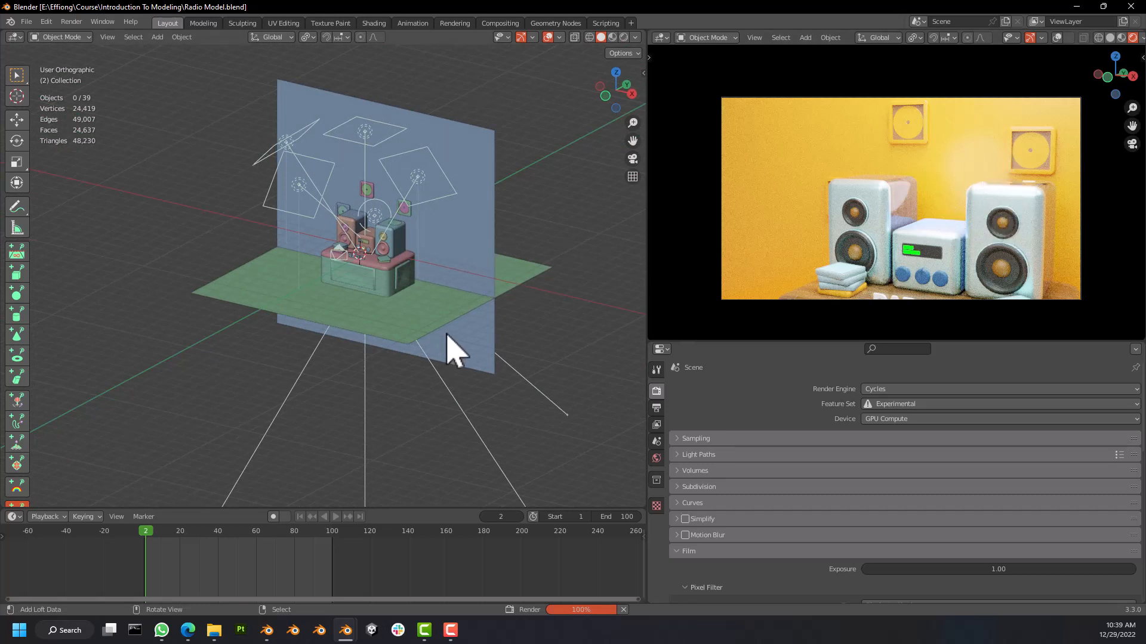
key("Right")
middle_click_drag(447, 346, 474, 285)
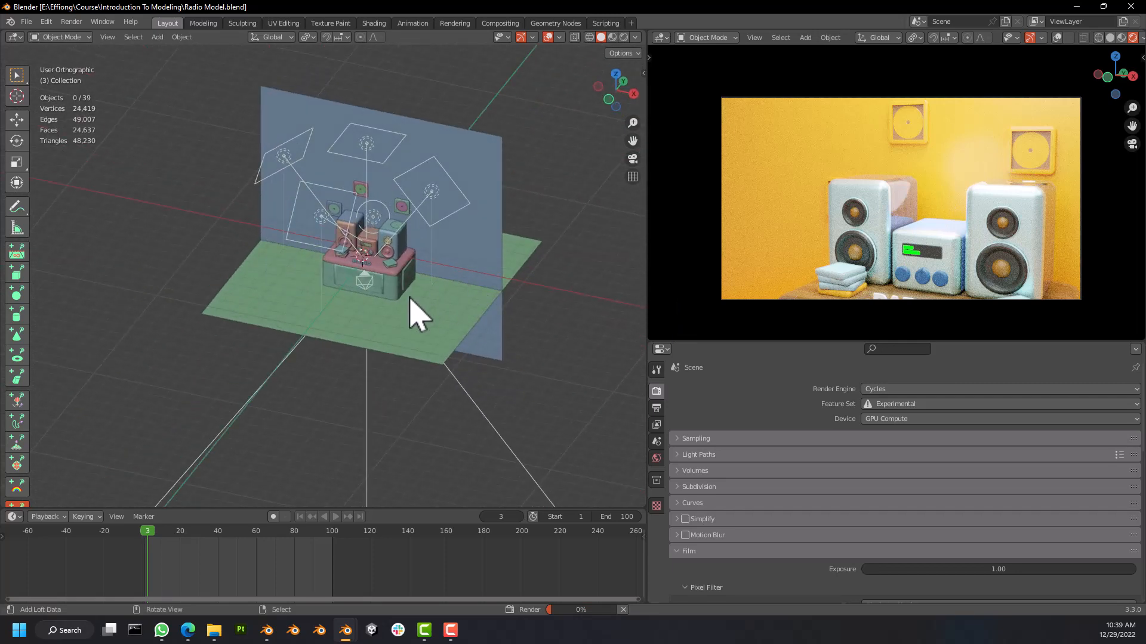
middle_click_drag(406, 292, 426, 258)
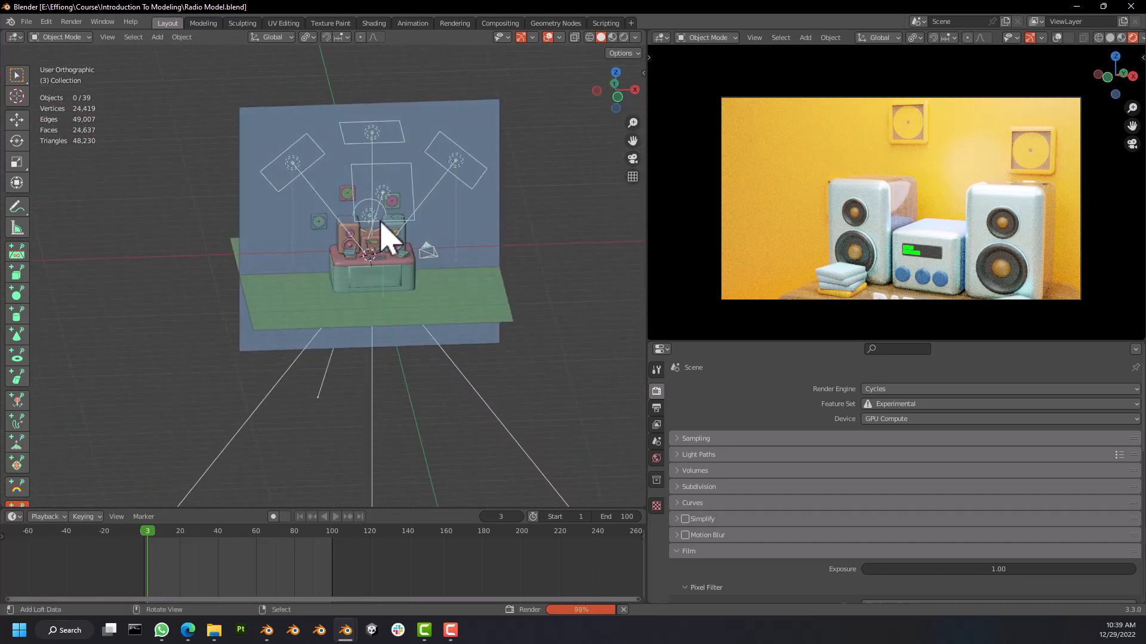
middle_click_drag(381, 222, 407, 221)
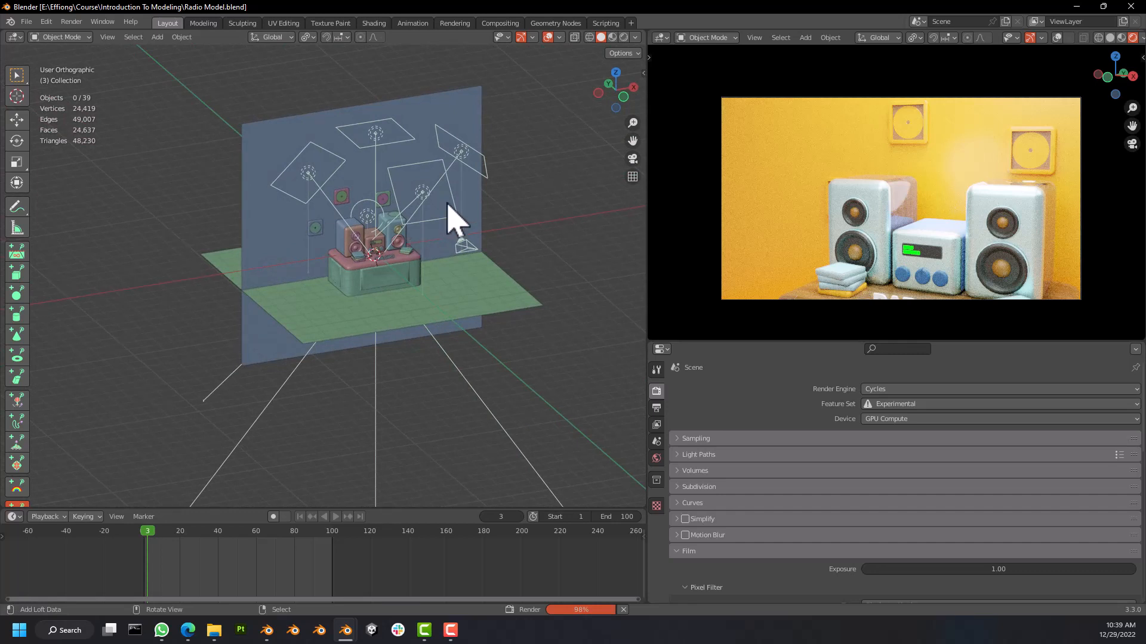
middle_click_drag(448, 205, 392, 192)
scroll(394, 206, "up", 3)
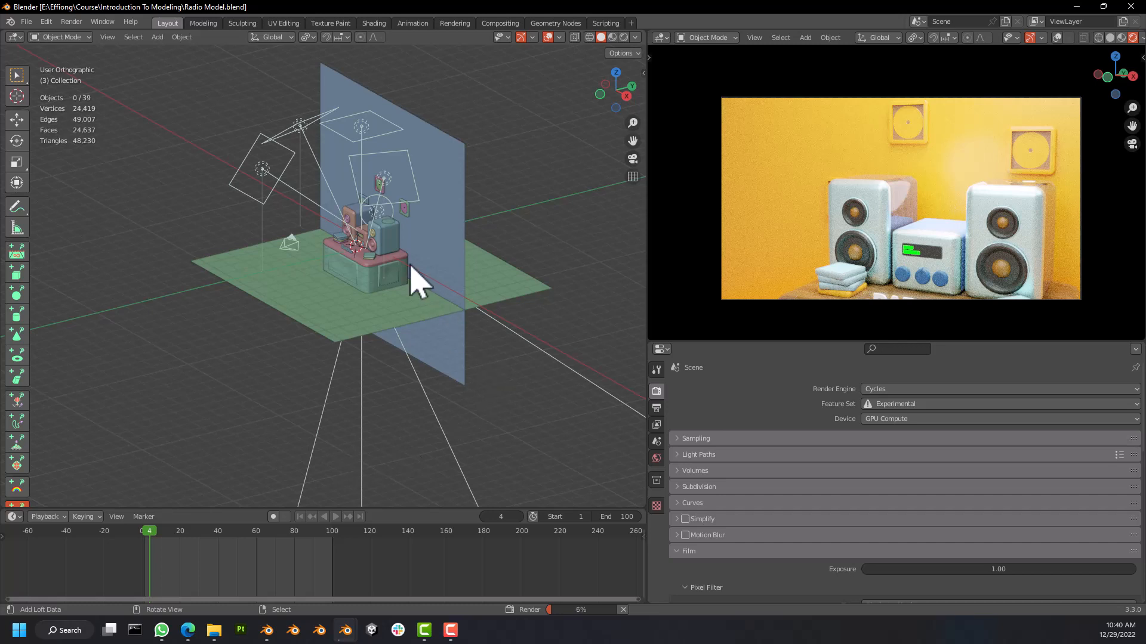
middle_click_drag(411, 267, 455, 266)
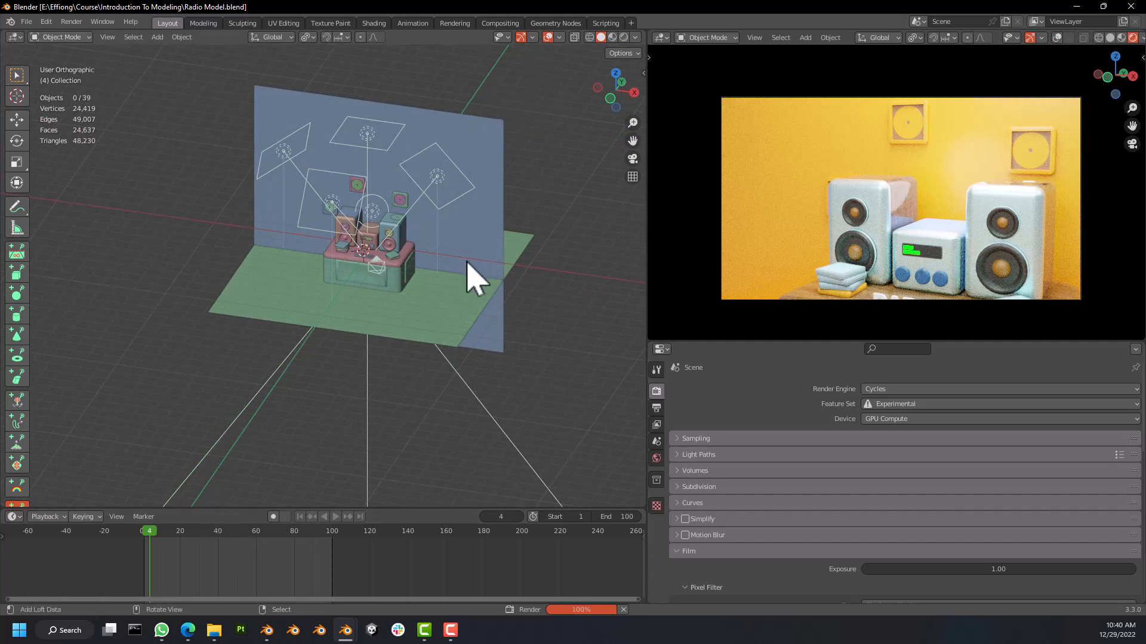
mouse_move(468, 274)
middle_mouse_down()
mouse_move(409, 268)
mouse_move(467, 261)
middle_mouse_up()
middle_click_drag(407, 296, 458, 294)
scroll(380, 265, "up", 5)
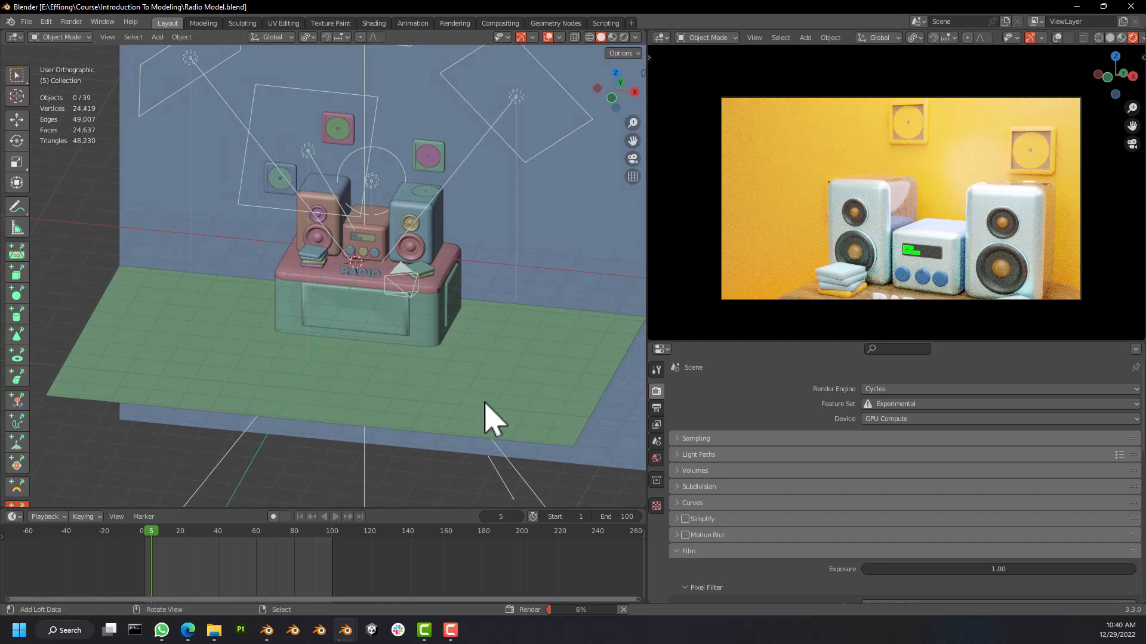
Expand the Output settings and change the file format to FFmpeg Video.
left_click(656, 408)
left_click(712, 437)
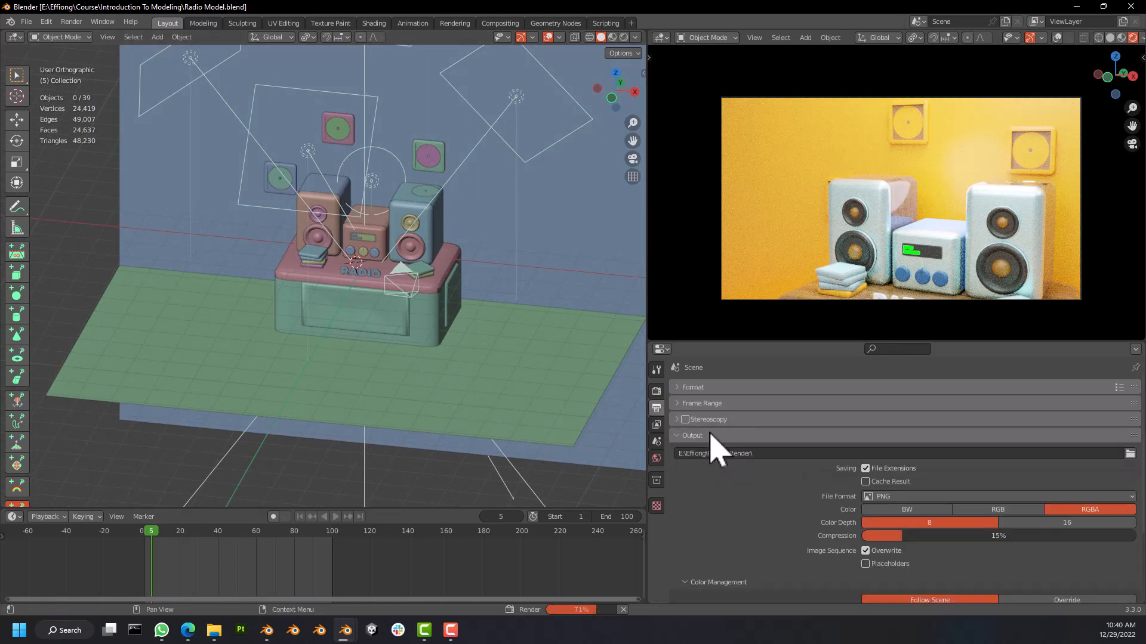
left_click(999, 496)
left_click(1074, 431)
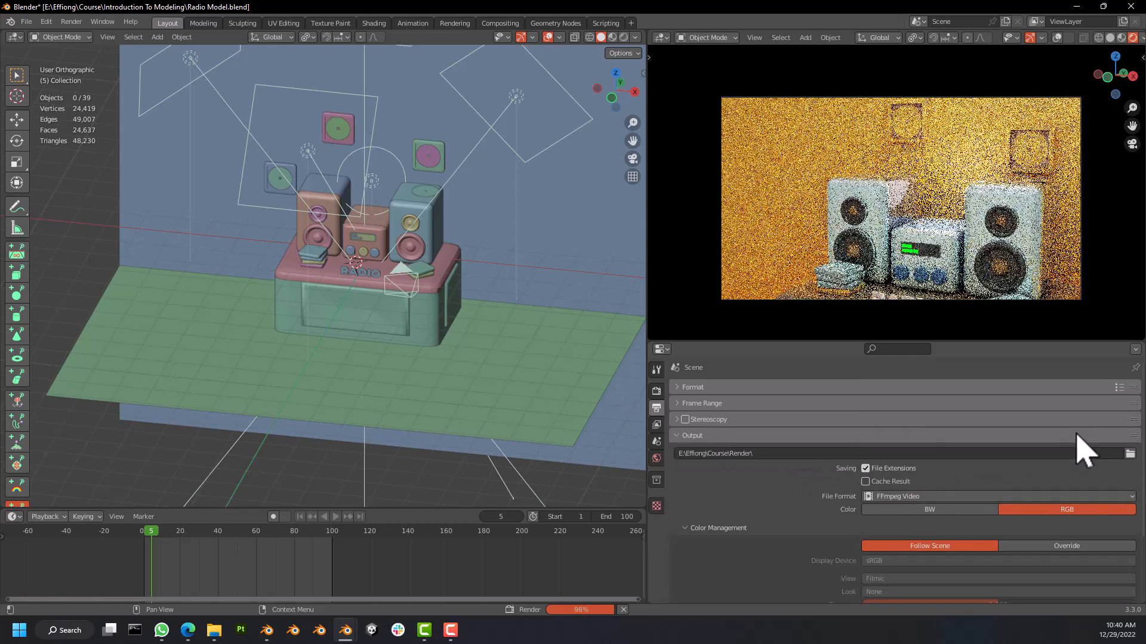
Set the video encoding container to MPEG-4.
scroll(931, 537, "down", 3)
scroll(895, 568, "down", 4)
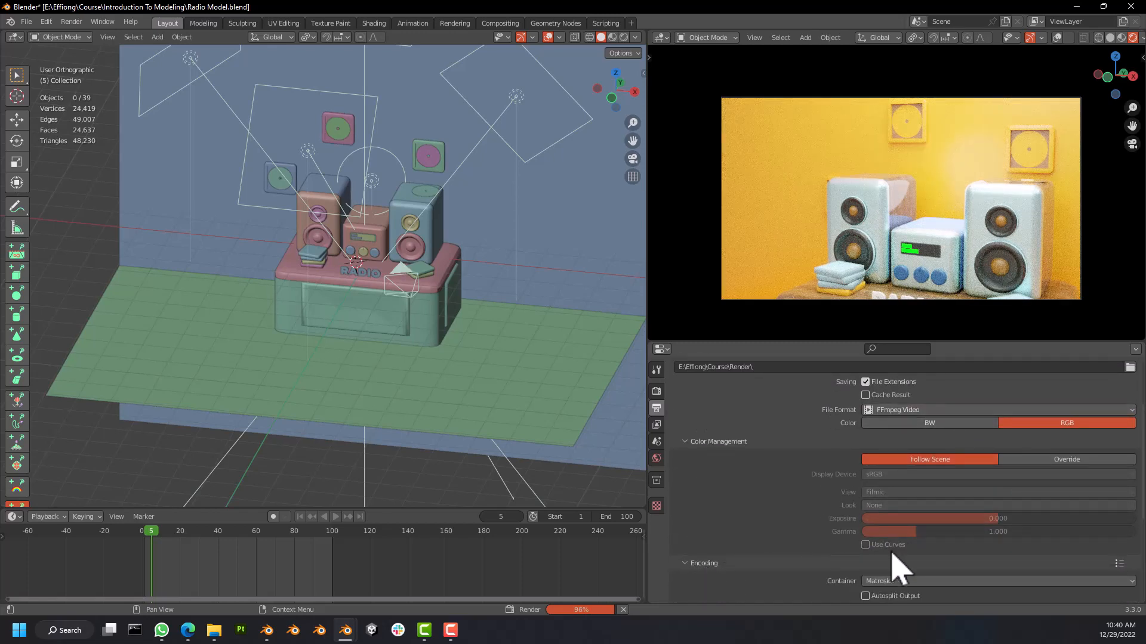
left_click(940, 486)
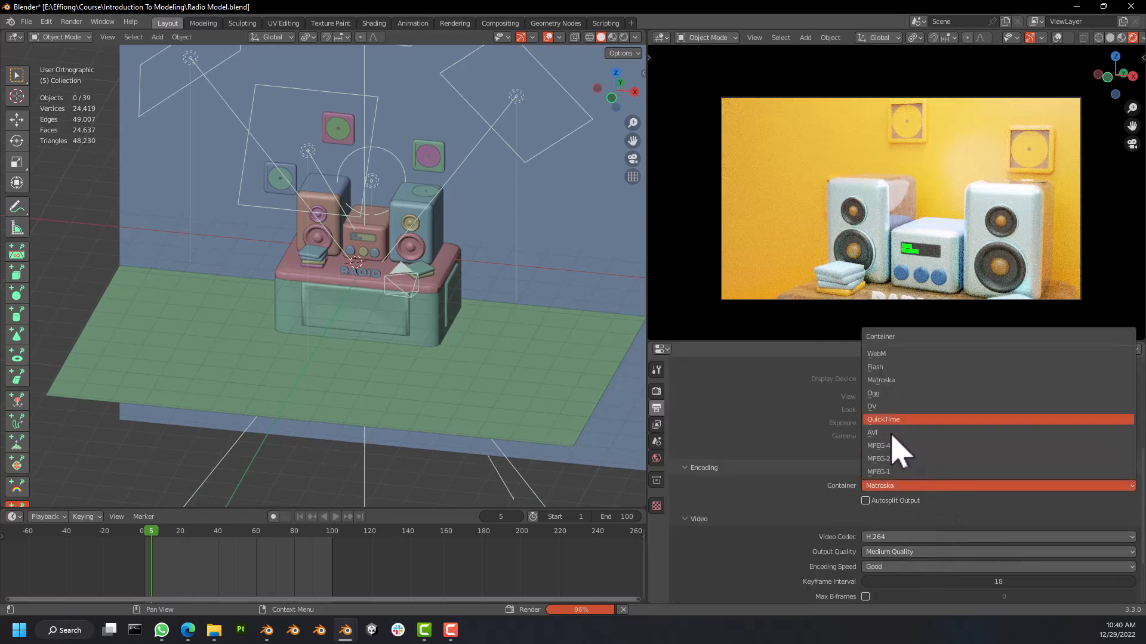
left_click(898, 448)
Set the encoding's video output quality to Perceptually Lossless and review the remaining encoding settings.
scroll(961, 525, "down", 3)
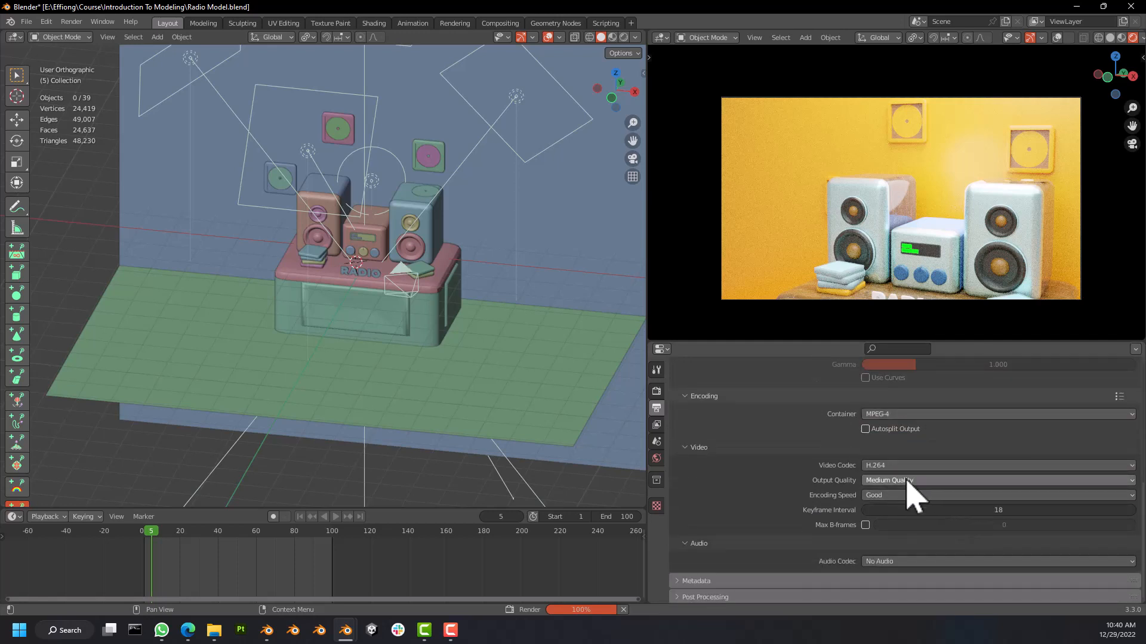
left_click(907, 481)
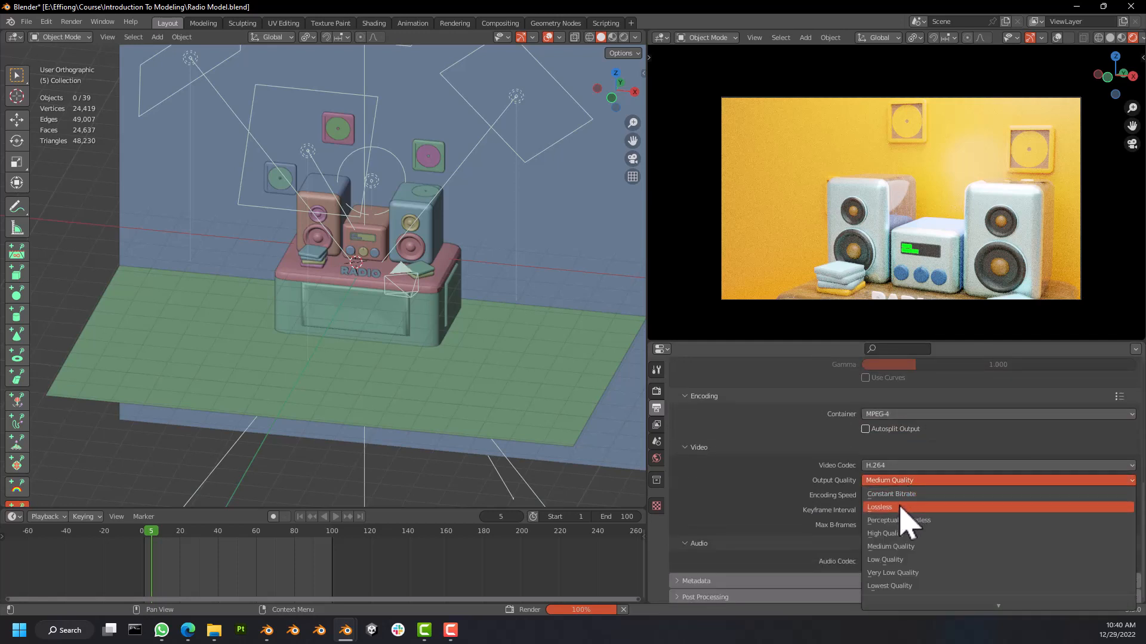
left_click(913, 521)
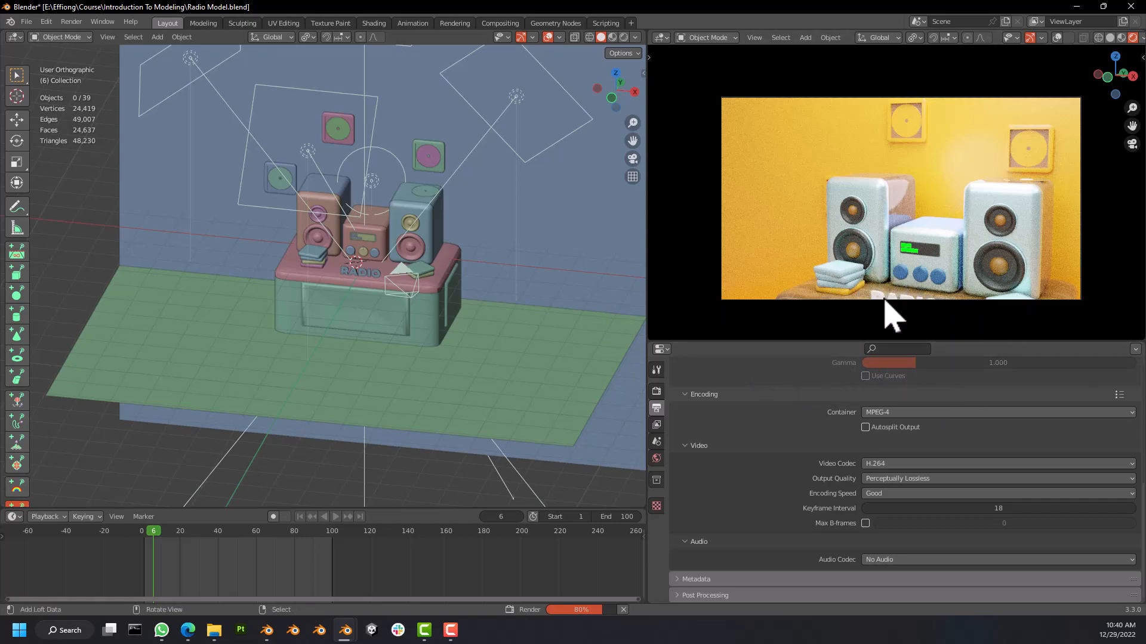
scroll(900, 334, "up", 2)
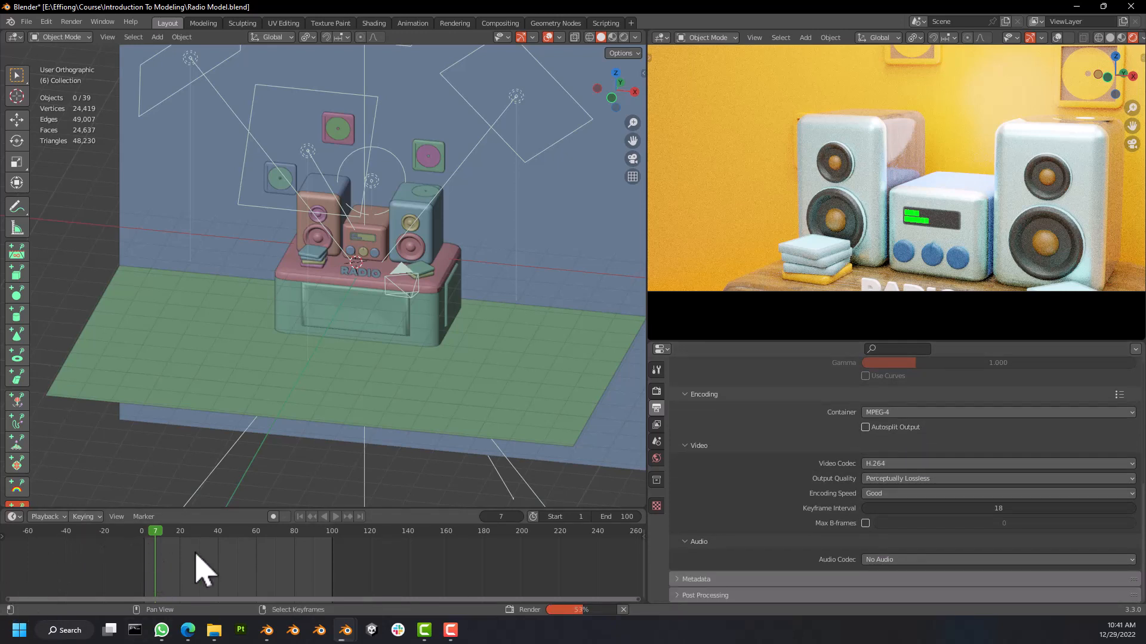
scroll(913, 435, "up", 3)
scroll(913, 442, "up", 4)
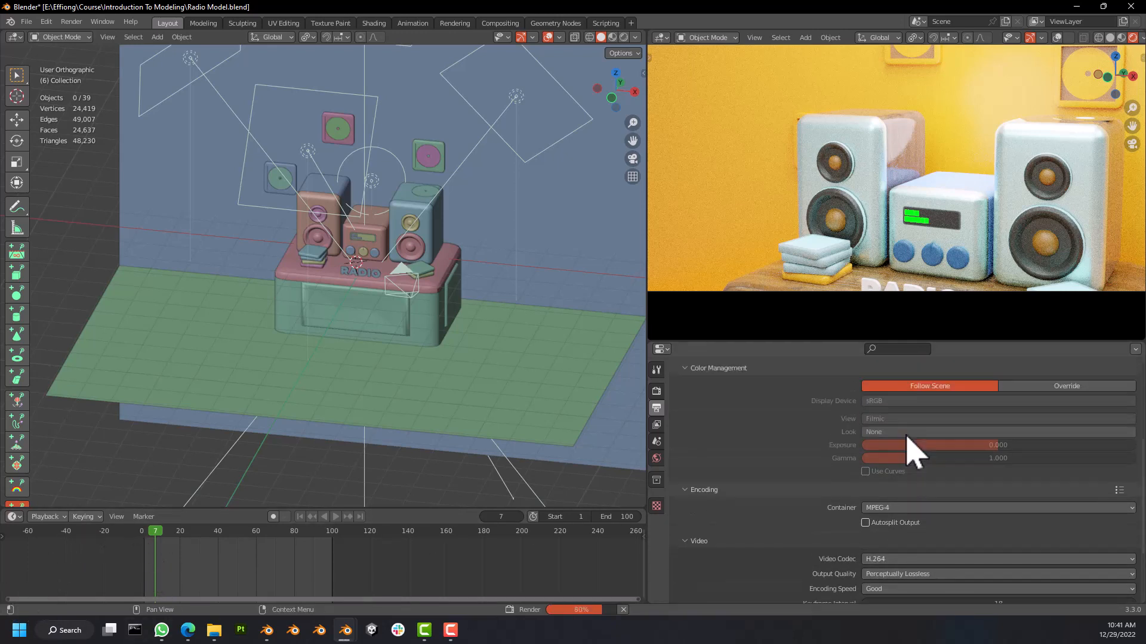
scroll(948, 484, "down", 5)
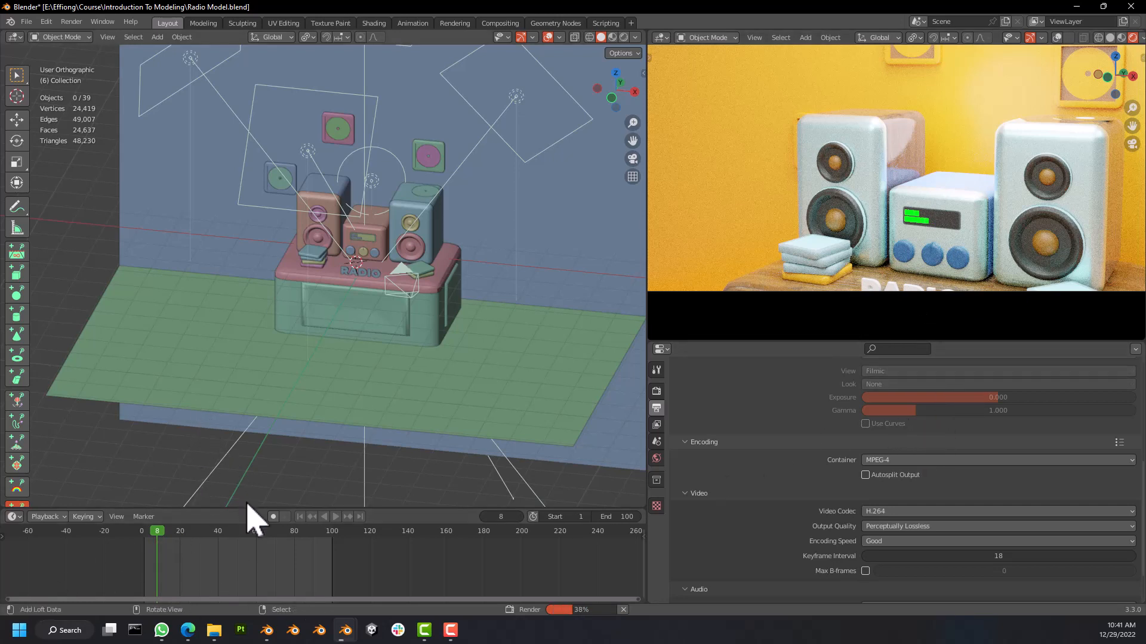
Enlarge the timeline area slightly and add a Video Editing workspace.
left_click_drag(239, 507, 119, 493)
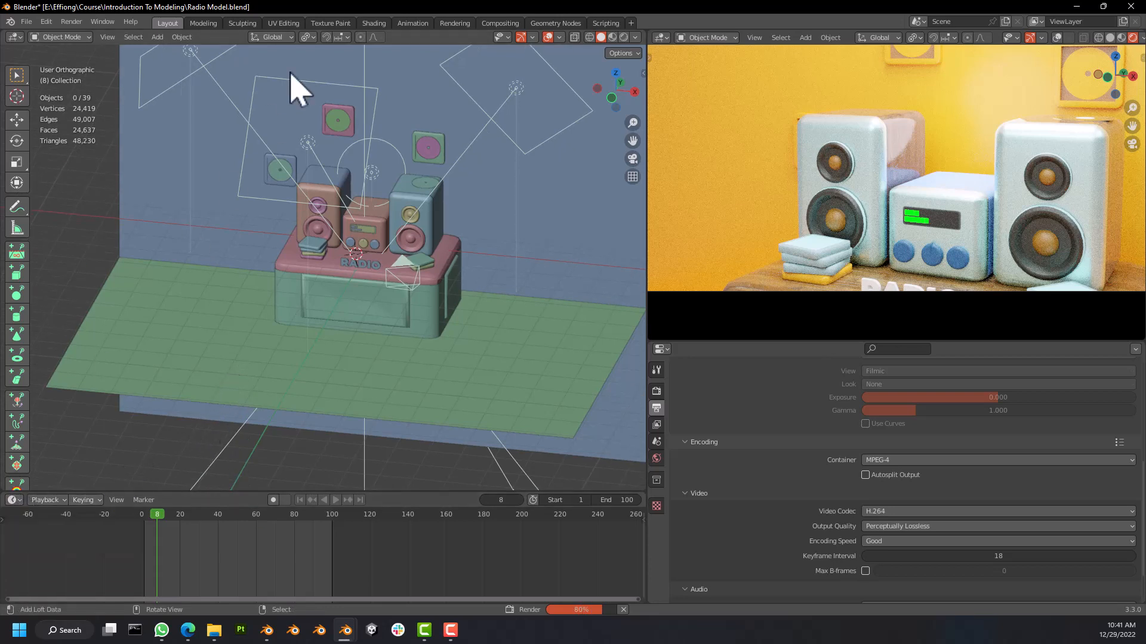
left_click(632, 24)
mouse_move(581, 95)
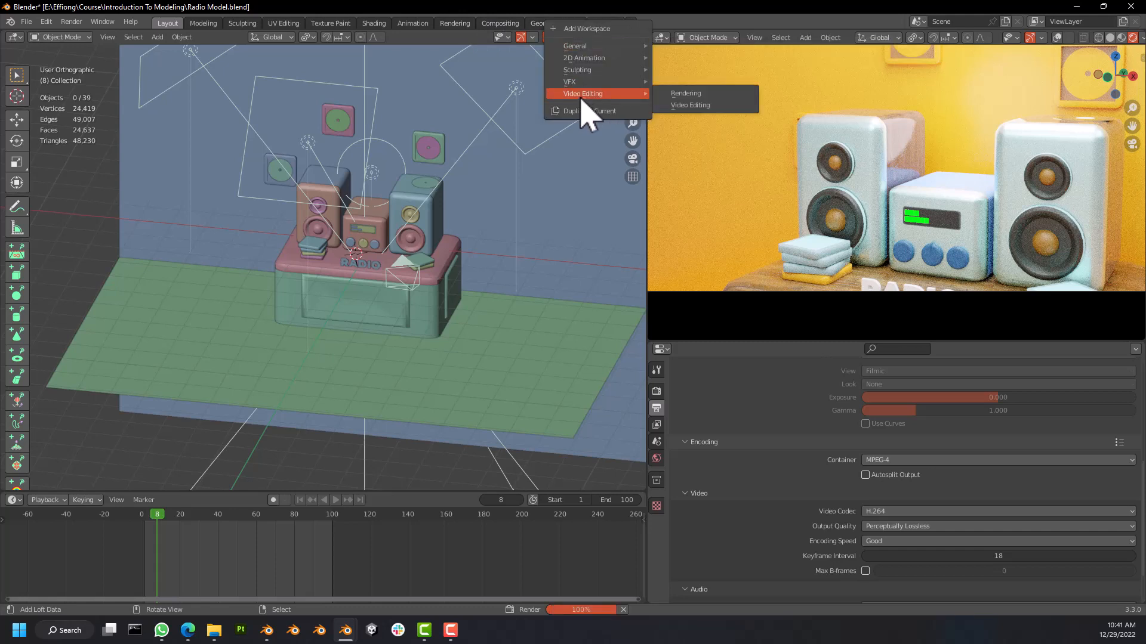
left_click(701, 107)
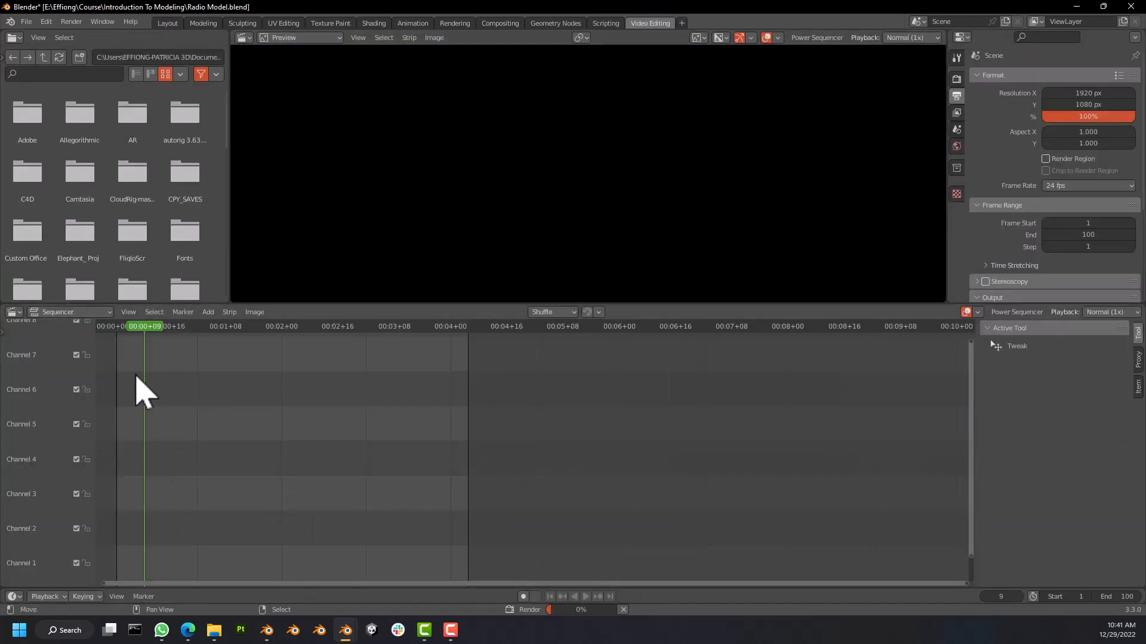
Open the file browser for adding an Image/Sequence strip in the Sequencer, and cancel without adding one.
key("shift+a")
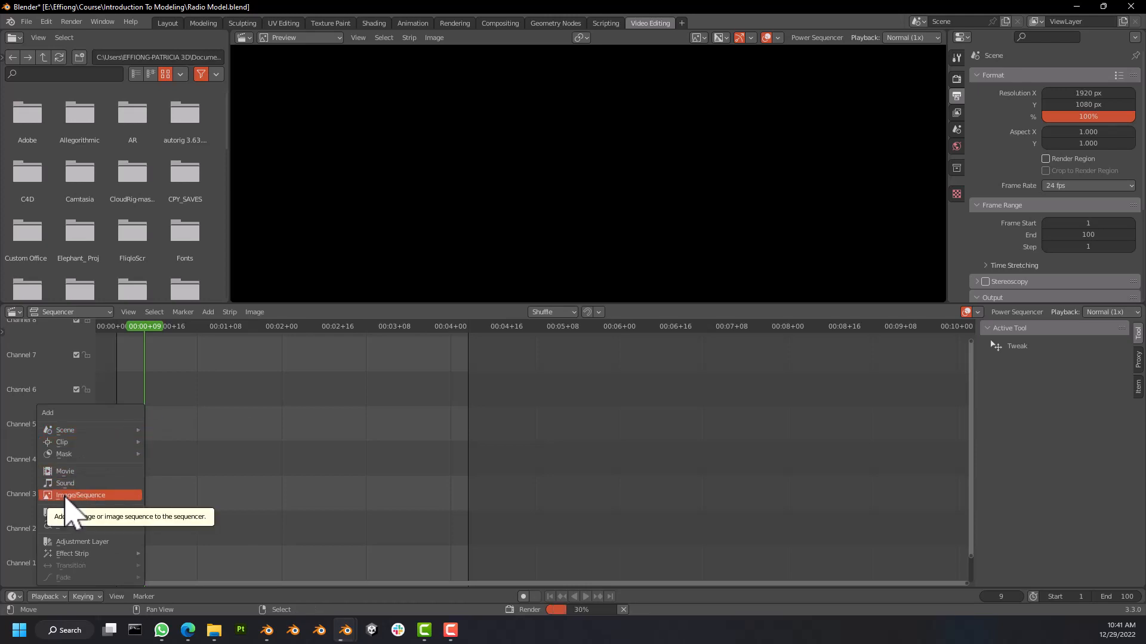
left_click(92, 495)
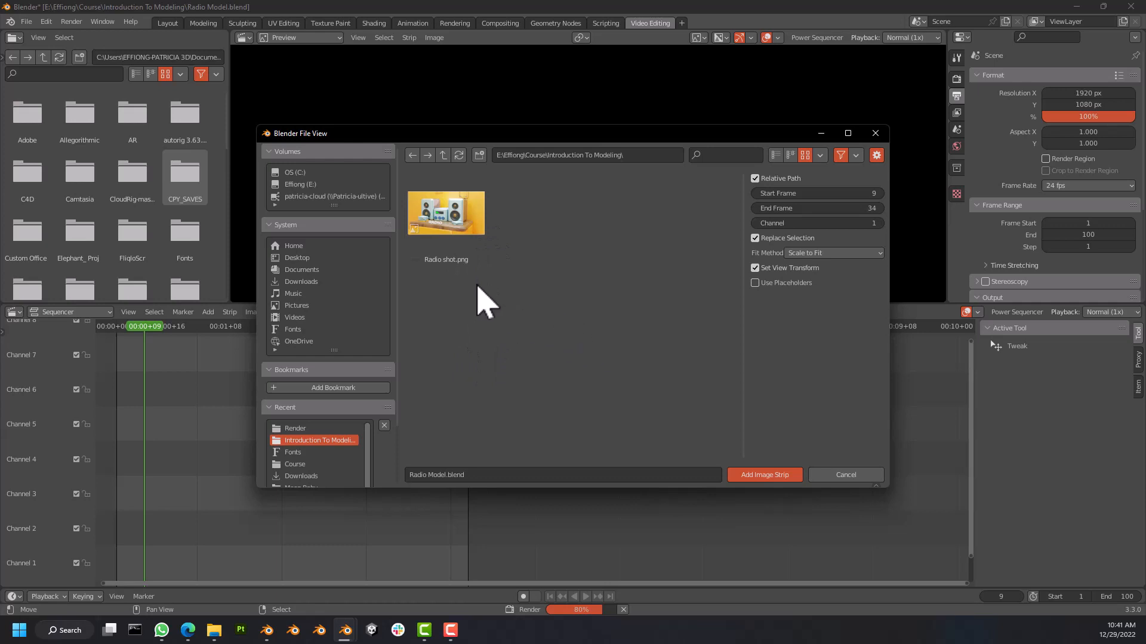
left_click(855, 475)
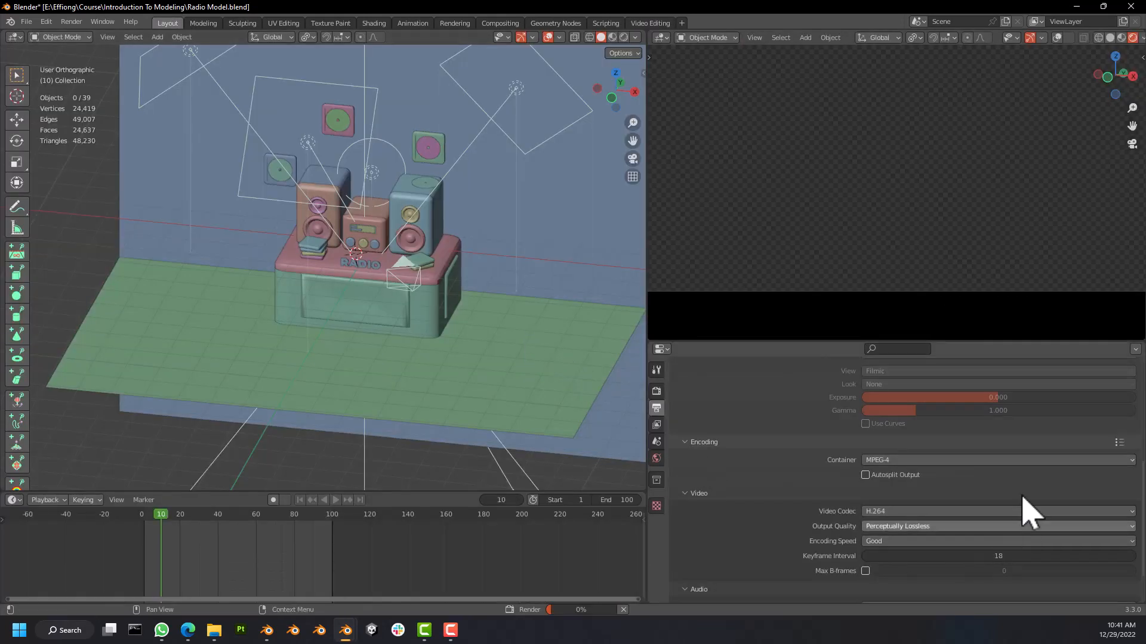
Review the FFmpeg Video output settings, collapsing and reopening the Output section.
scroll(913, 459, "down", 5)
scroll(911, 463, "up", 2)
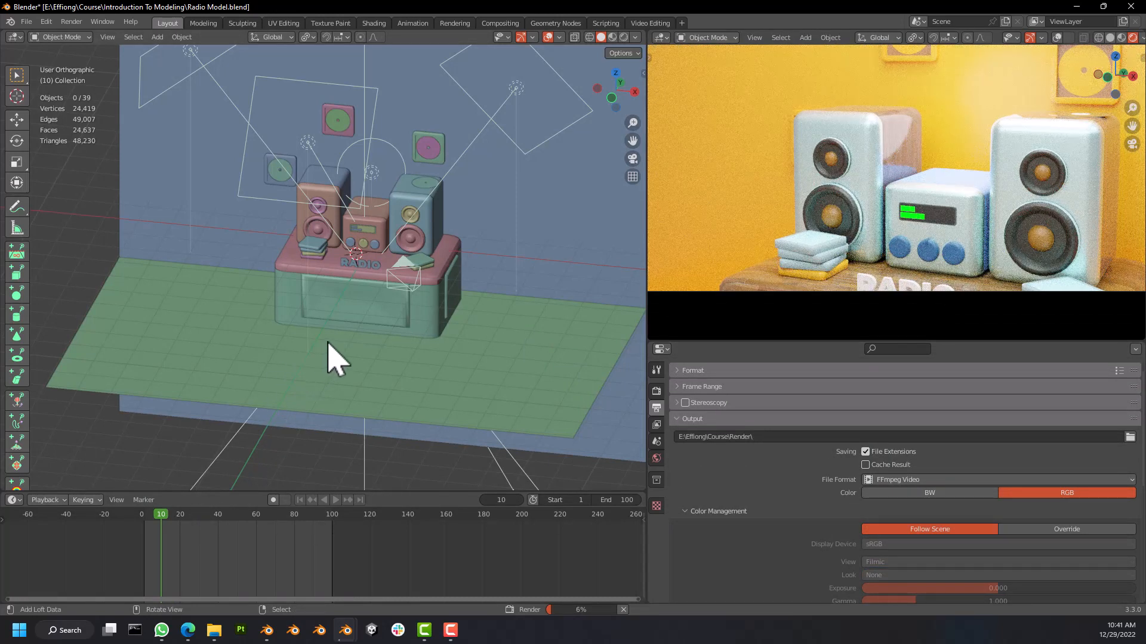
middle_click_drag(393, 343, 414, 252)
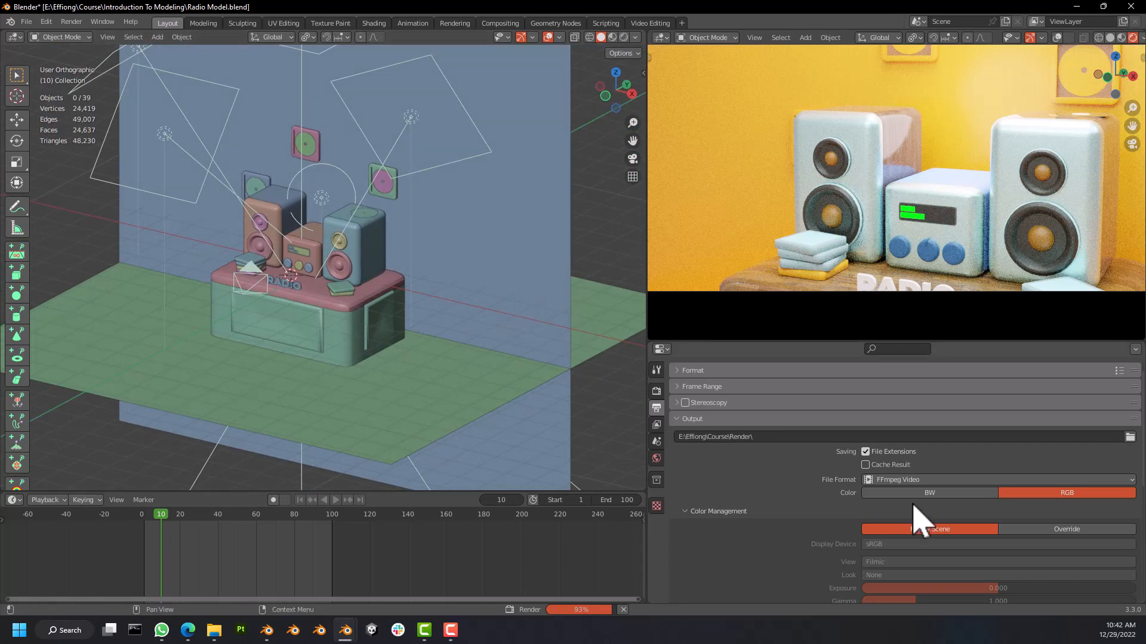
scroll(835, 513, "down", 1)
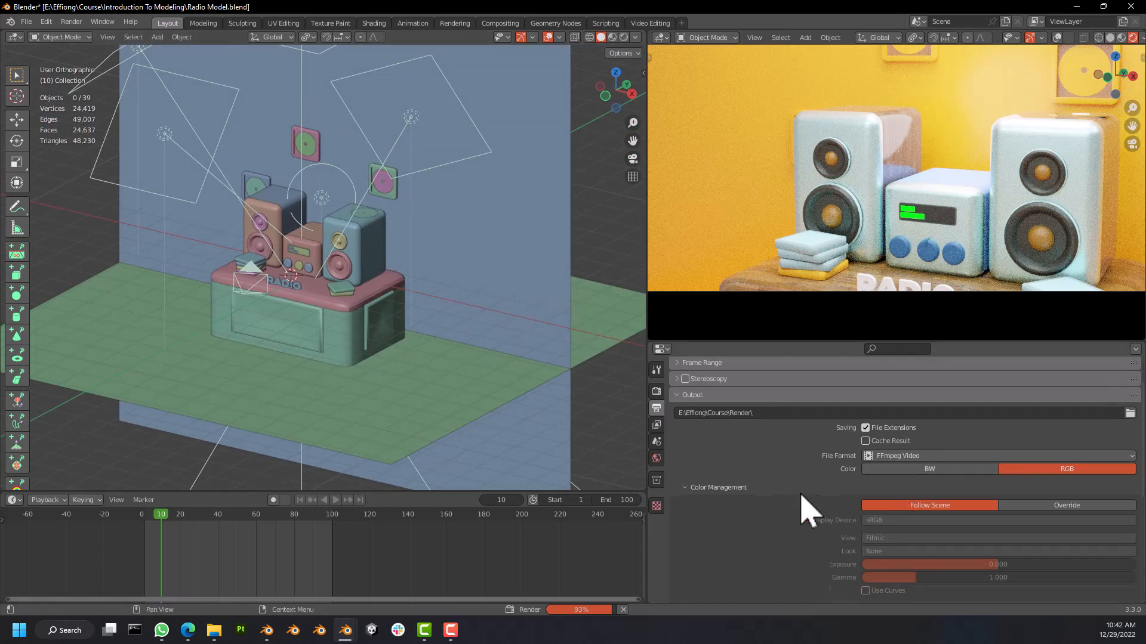
left_click(681, 395)
left_click(679, 436)
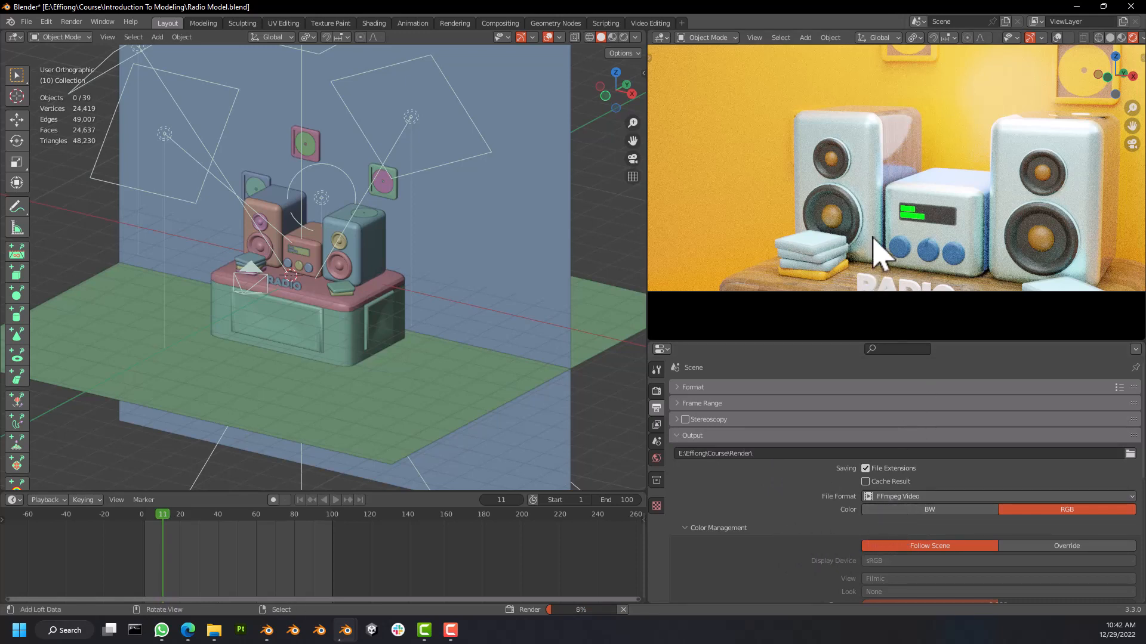
Examine the radio, speakers, lights and moving camera from several angles and distances while the animation renders.
middle_click_drag(409, 253, 352, 255)
scroll(323, 255, "down", 6)
scroll(321, 253, "up", 8)
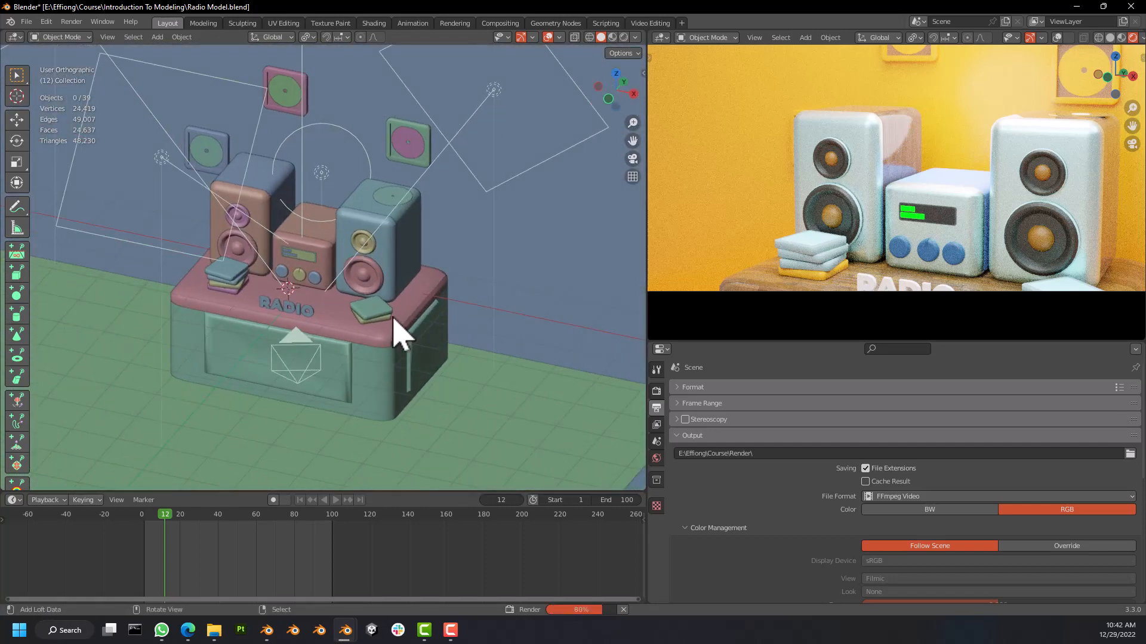
middle_click_drag(358, 291, 447, 292)
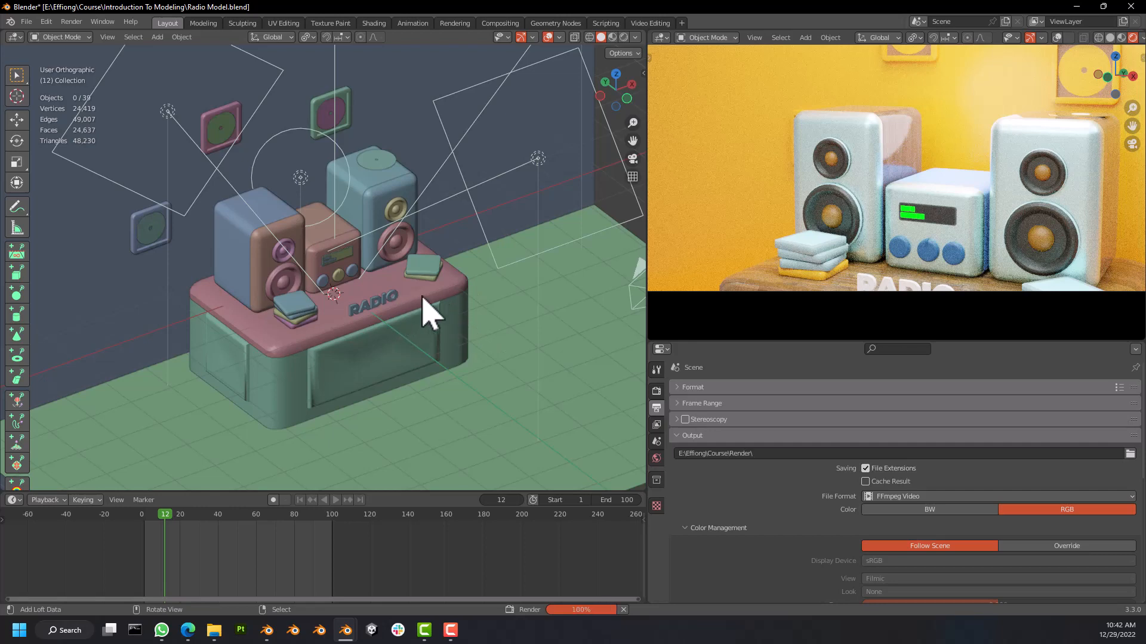
middle_click_drag(429, 311, 334, 307)
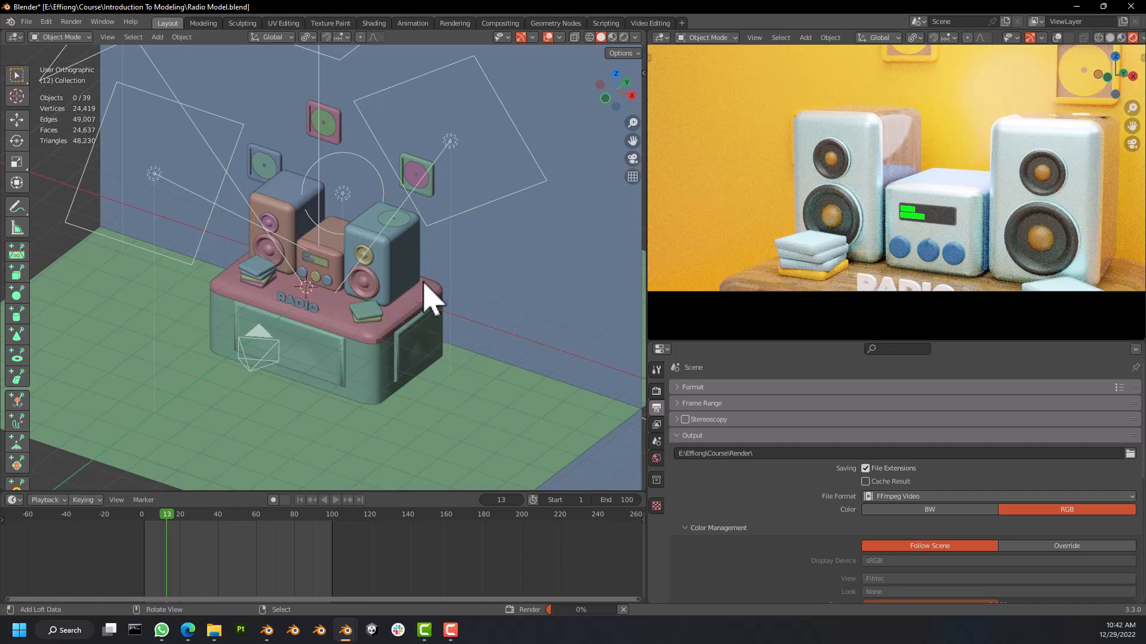
middle_click_drag(425, 297, 415, 276)
scroll(431, 281, "down", 2)
scroll(391, 269, "down", 4)
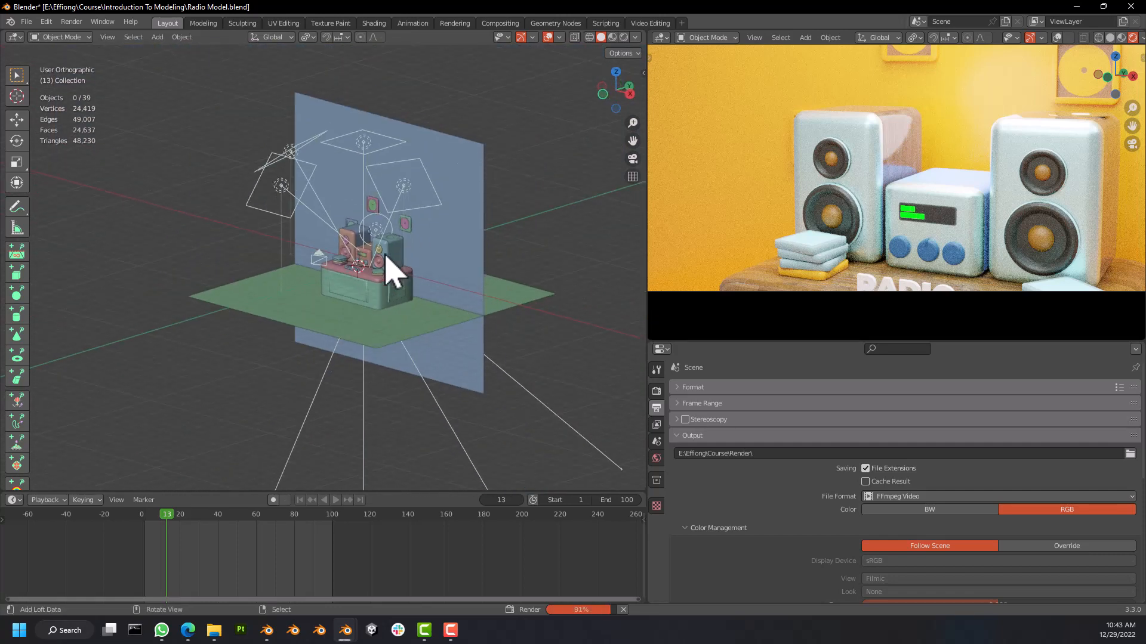
scroll(392, 239, "up", 9)
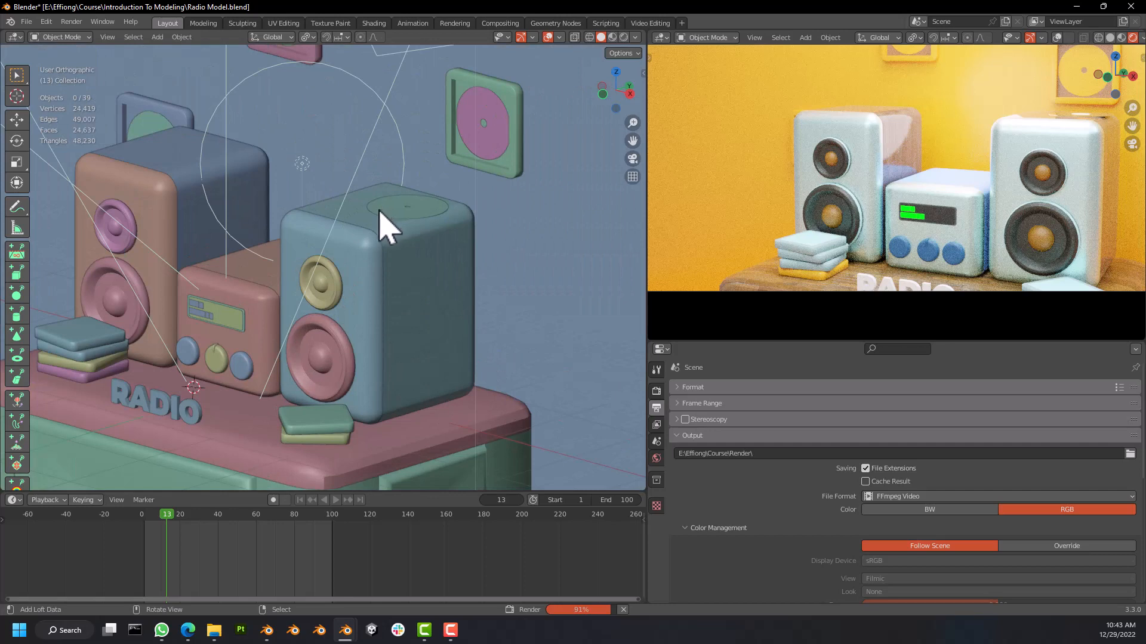
scroll(380, 212, "down", 7)
mouse_move(380, 212)
middle_mouse_down()
mouse_move(499, 230)
mouse_move(381, 235)
middle_mouse_up()
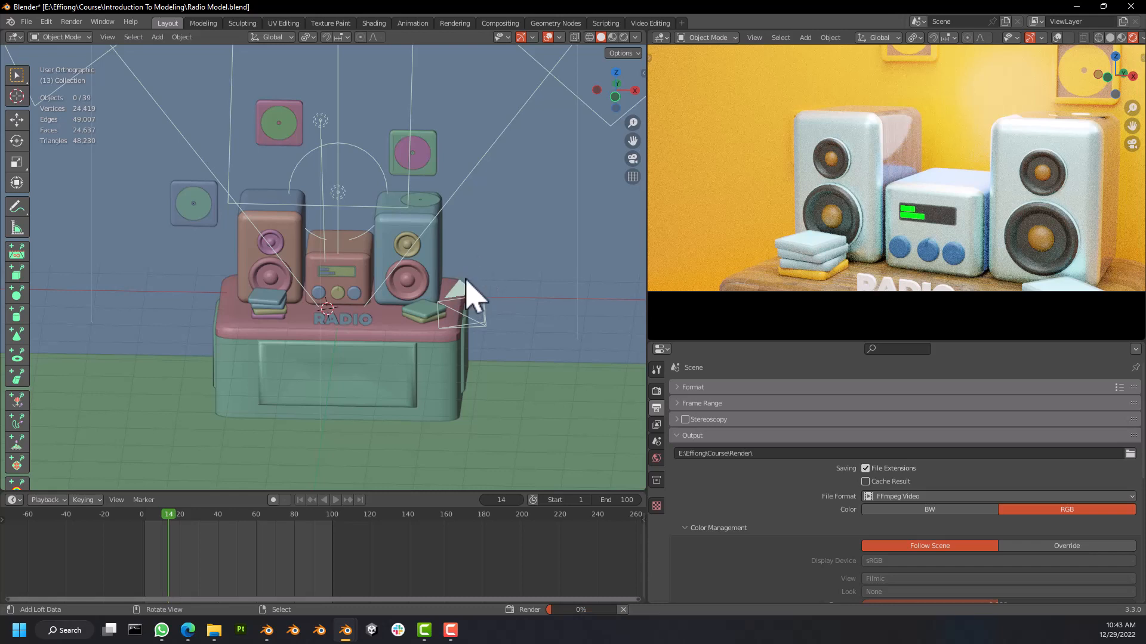
mouse_move(466, 276)
middle_mouse_down()
mouse_move(435, 281)
mouse_move(450, 286)
mouse_move(451, 272)
middle_mouse_up()
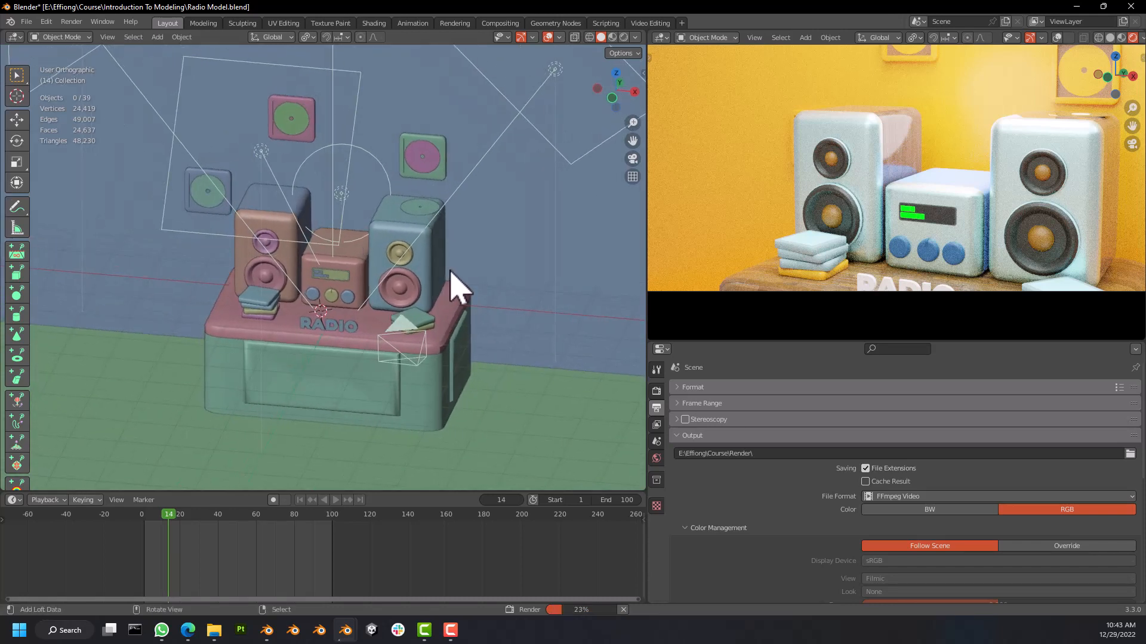
middle_click_drag(425, 237, 465, 234)
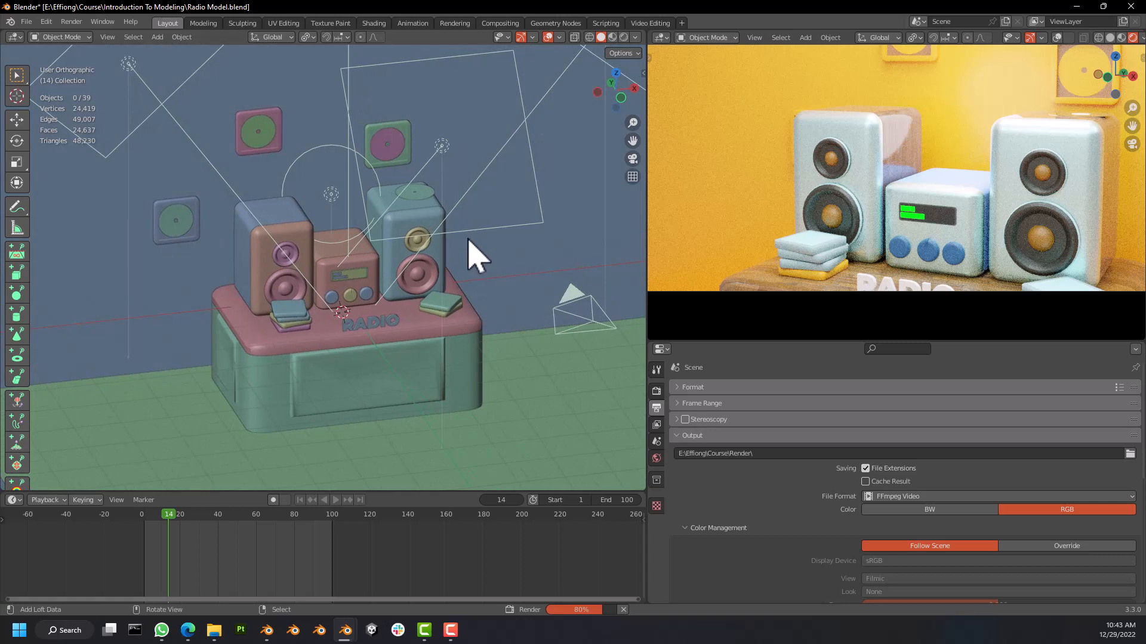
middle_click_drag(447, 269, 386, 278)
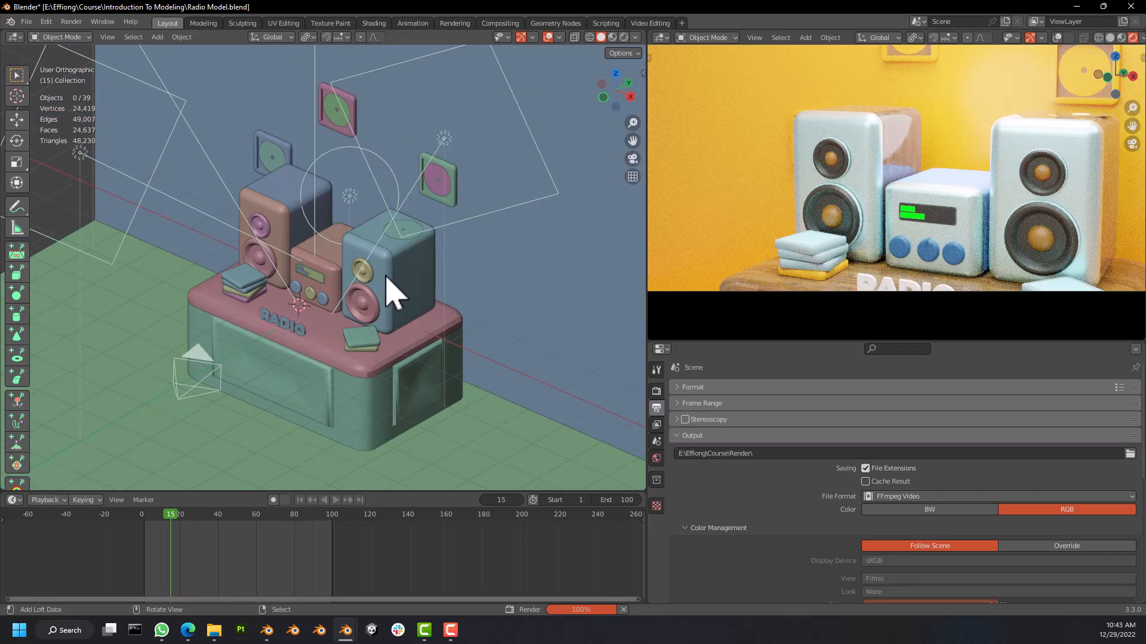
middle_click_drag(386, 278, 508, 276)
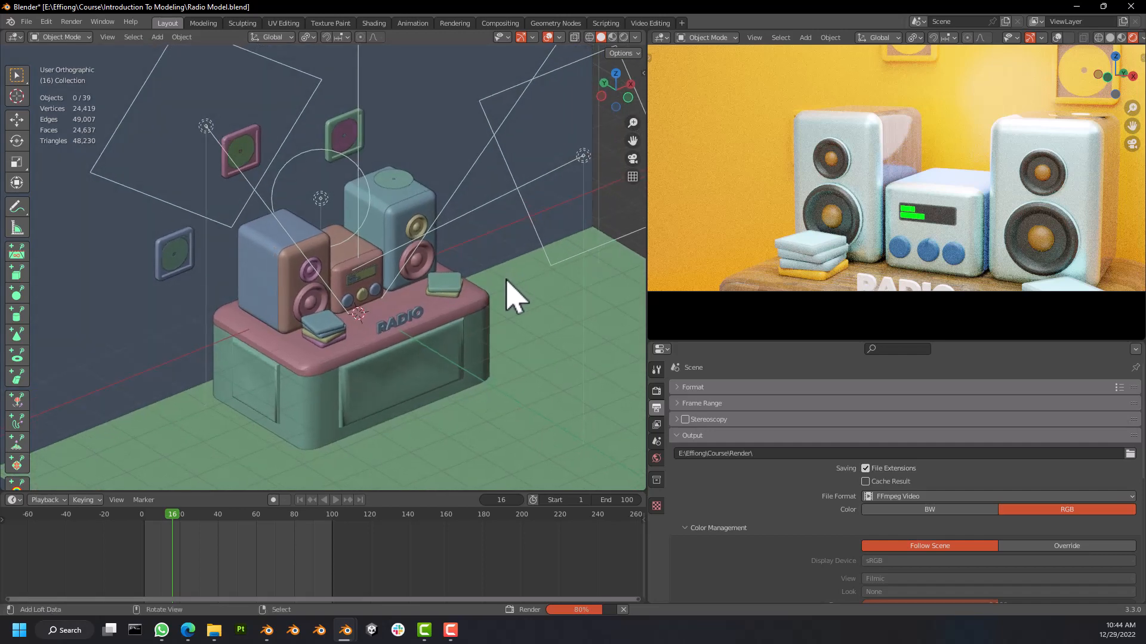
middle_click_drag(507, 280, 385, 251)
middle_click_drag(360, 285, 450, 243)
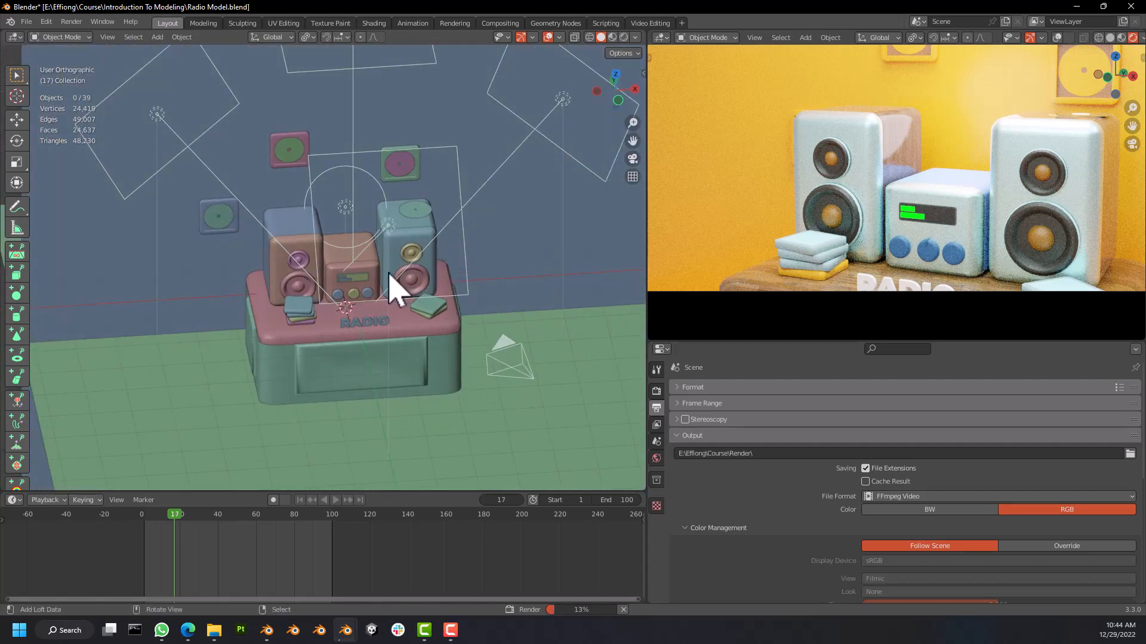
middle_click_drag(418, 288, 403, 306)
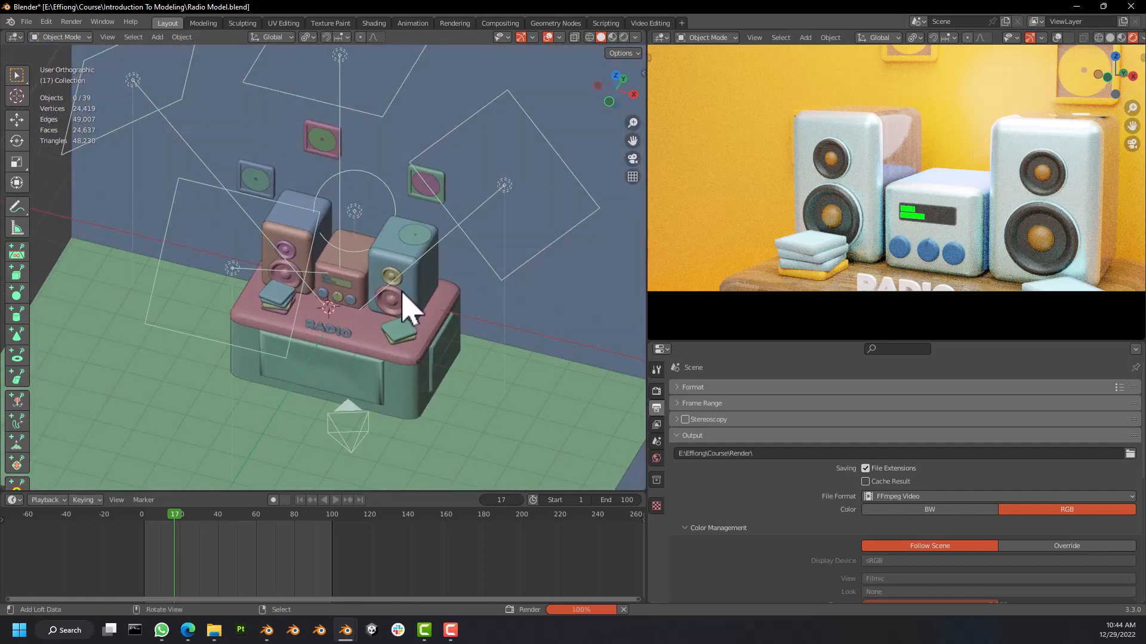
middle_click_drag(402, 291, 329, 286)
mouse_move(379, 327)
middle_mouse_down()
mouse_move(450, 324)
mouse_move(357, 325)
mouse_move(335, 339)
mouse_move(420, 299)
mouse_move(380, 251)
mouse_move(508, 267)
mouse_move(531, 243)
mouse_move(364, 238)
mouse_move(366, 328)
middle_mouse_up()
scroll(380, 252, "down", 2)
scroll(380, 252, "up", 5)
Select the right speaker's front and top ring in turn, ending with the radio's front body selected.
left_click(392, 297)
left_click(401, 270)
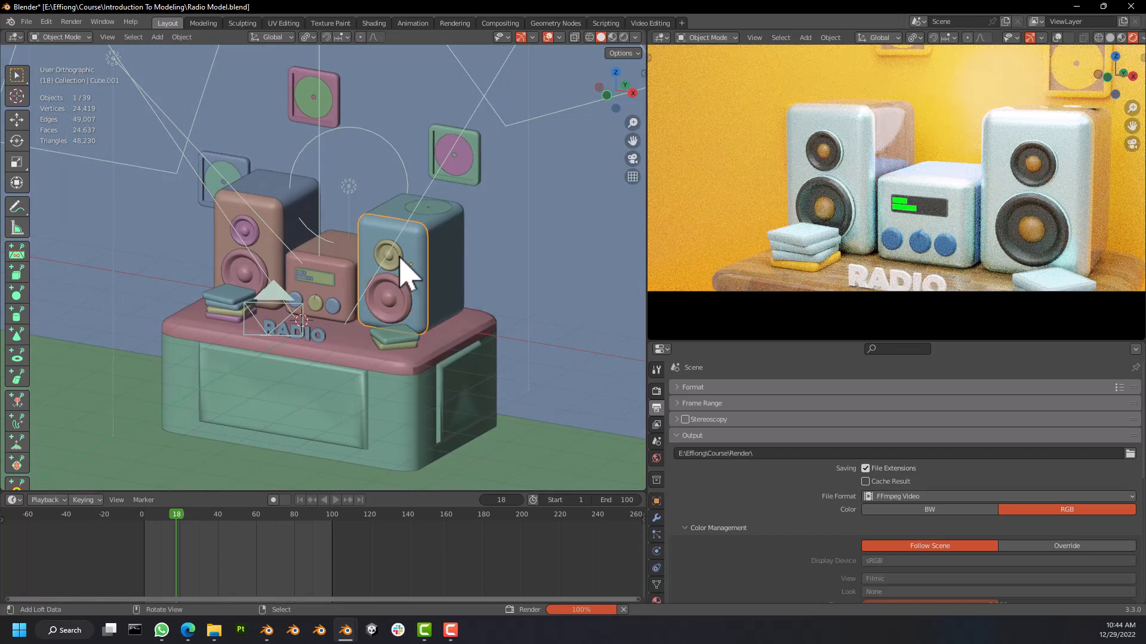
left_click(442, 206)
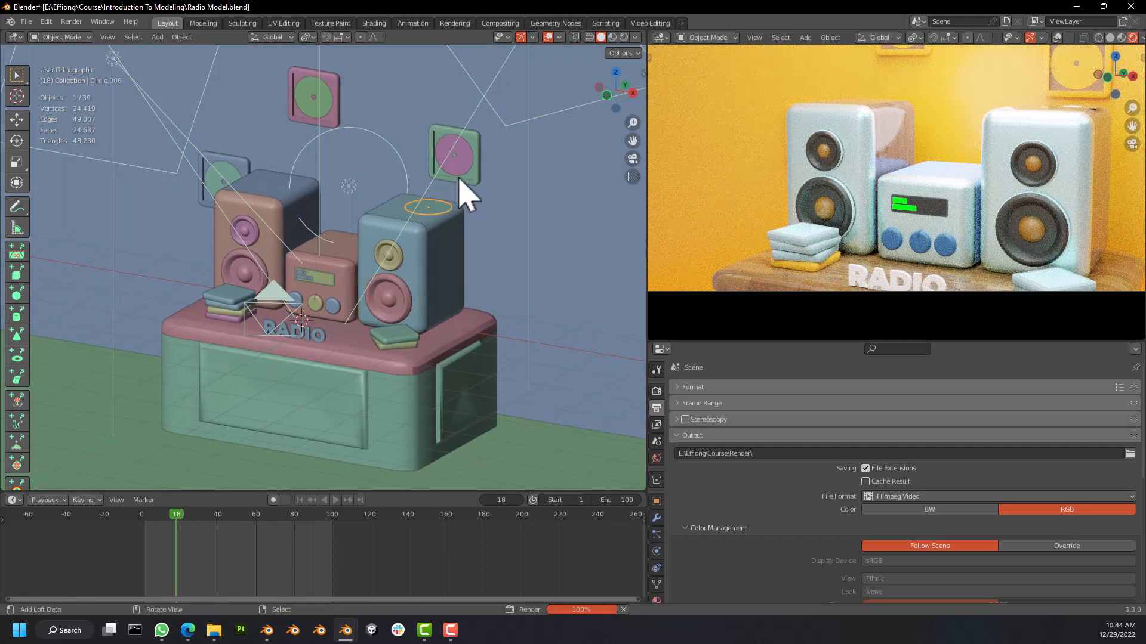
left_click(417, 234)
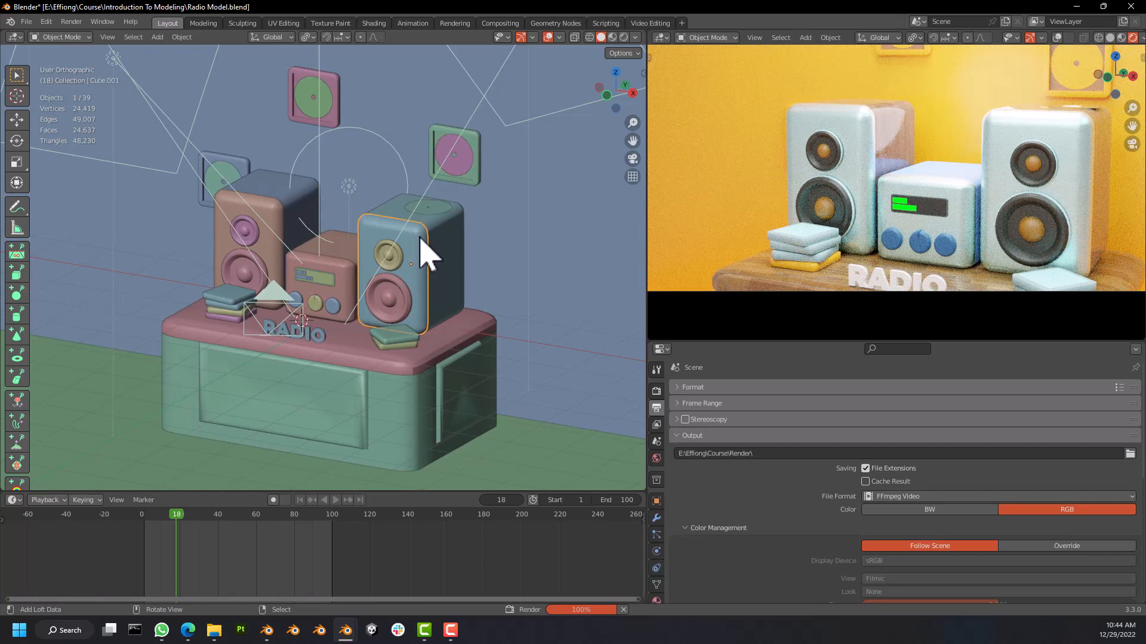
key("Right")
left_click(310, 296)
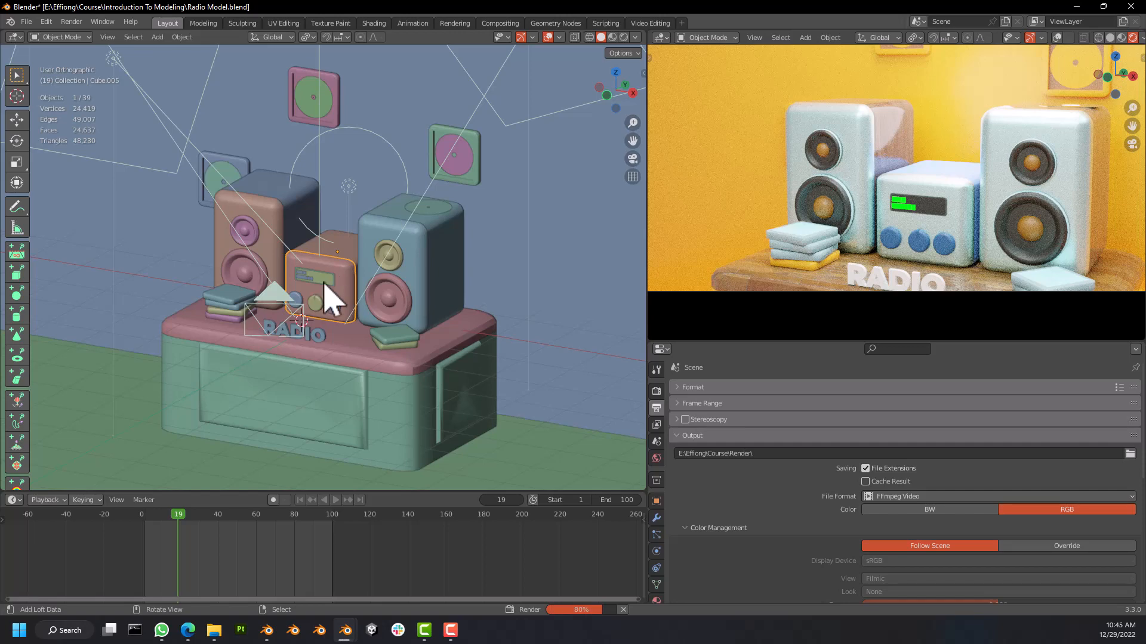
Examine the selected radio body, the cabinet and the camera's motion from different sides as rendering continues.
middle_click_drag(322, 287, 370, 276)
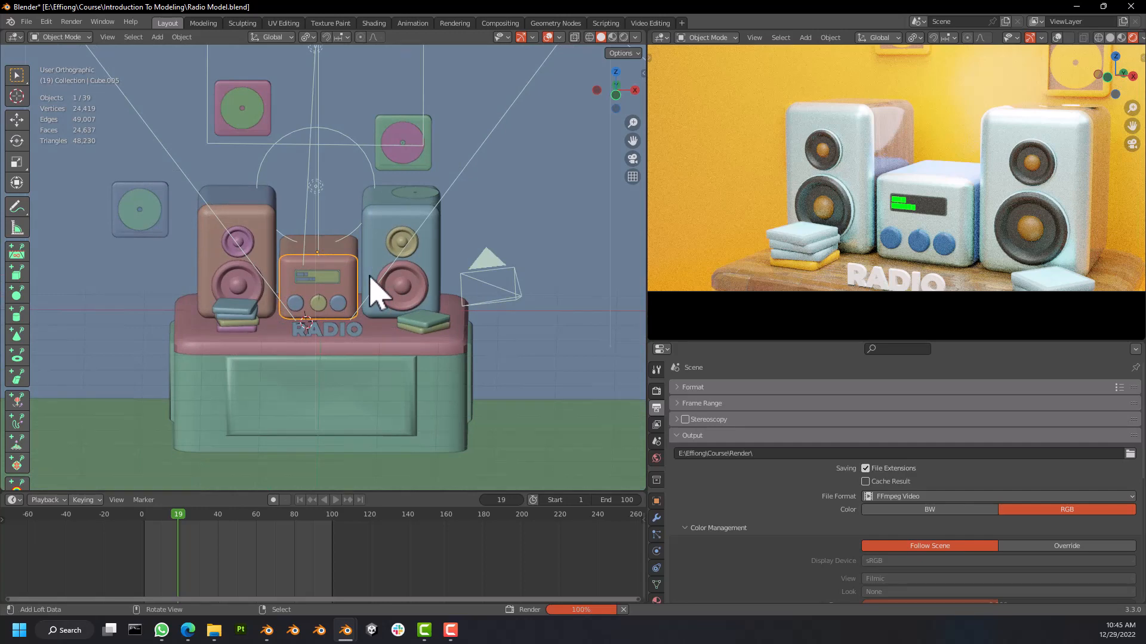
middle_click_drag(410, 295, 277, 218)
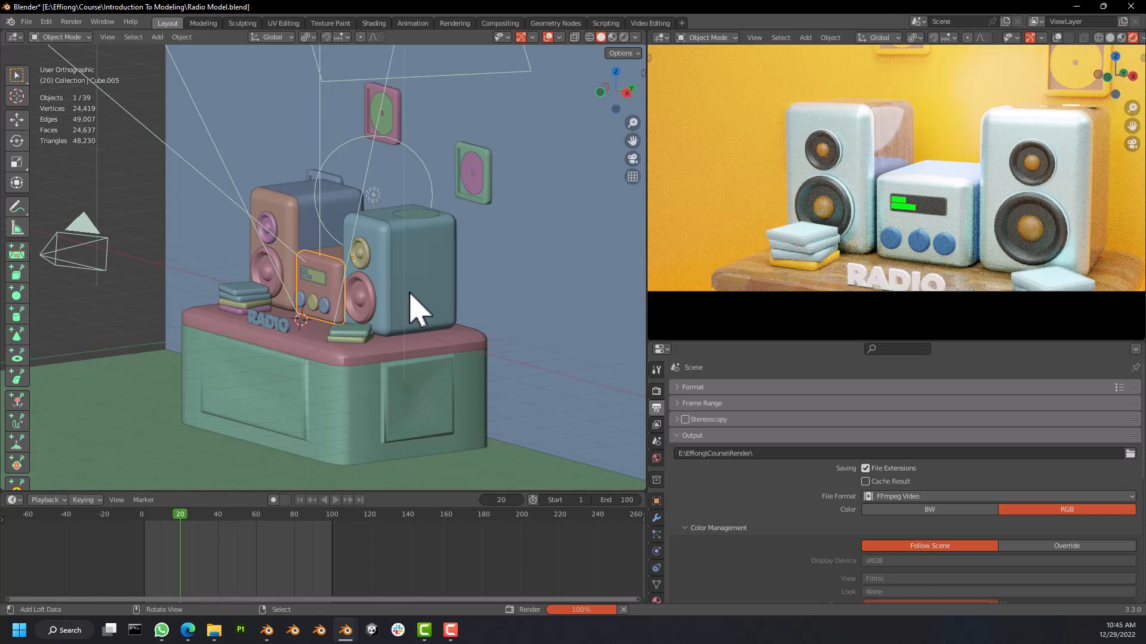
middle_click_drag(346, 307, 392, 289)
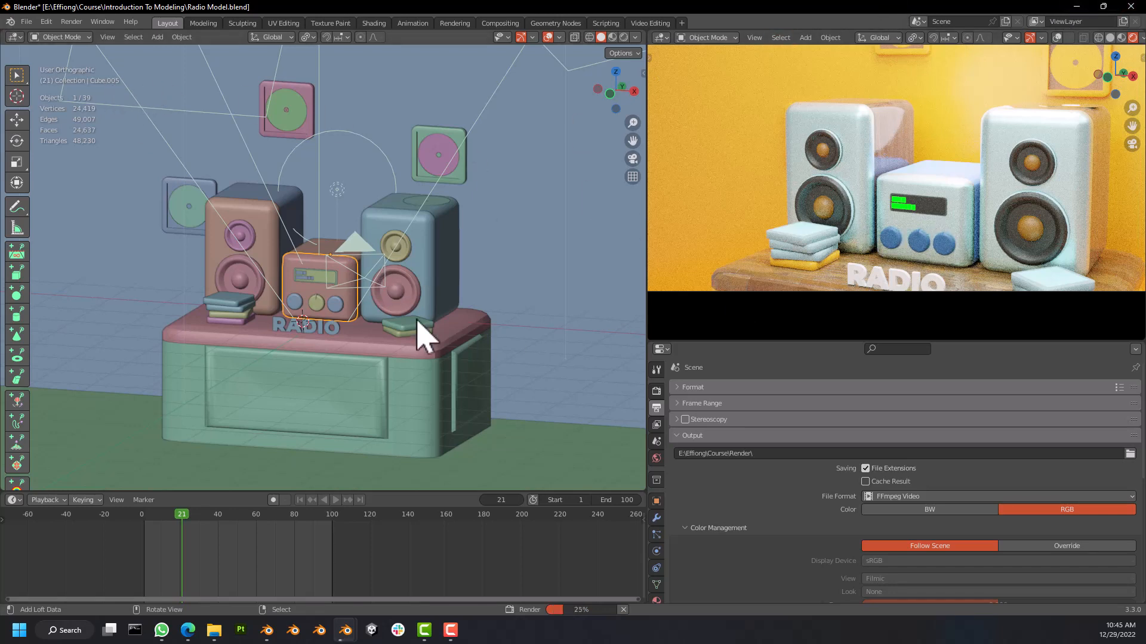
scroll(402, 295, "up", 3)
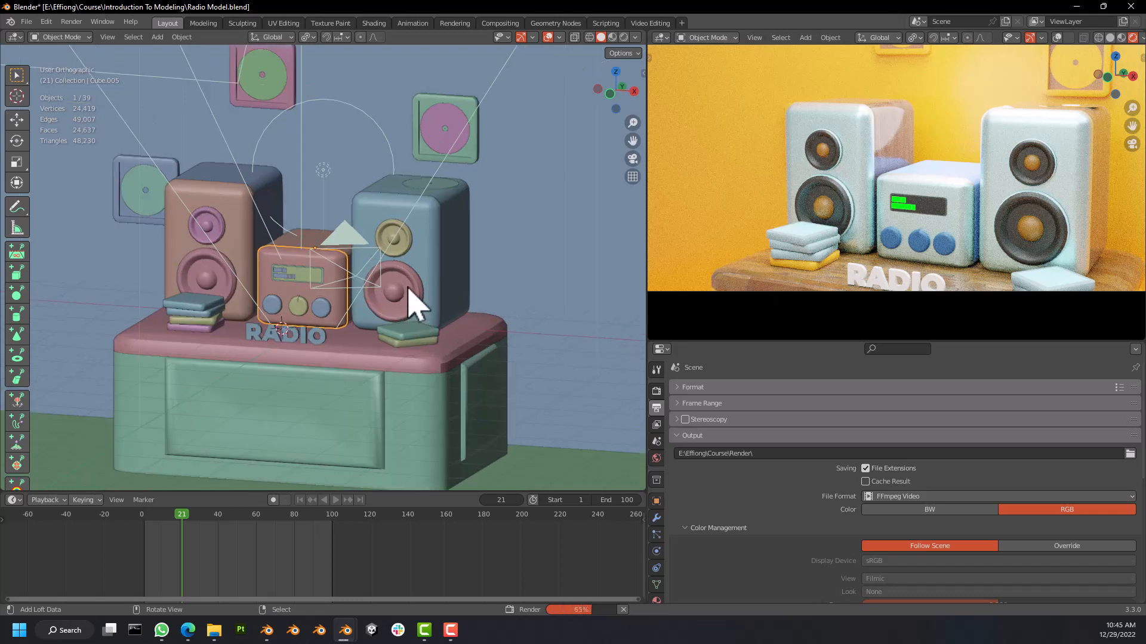
scroll(405, 293, "down", 4)
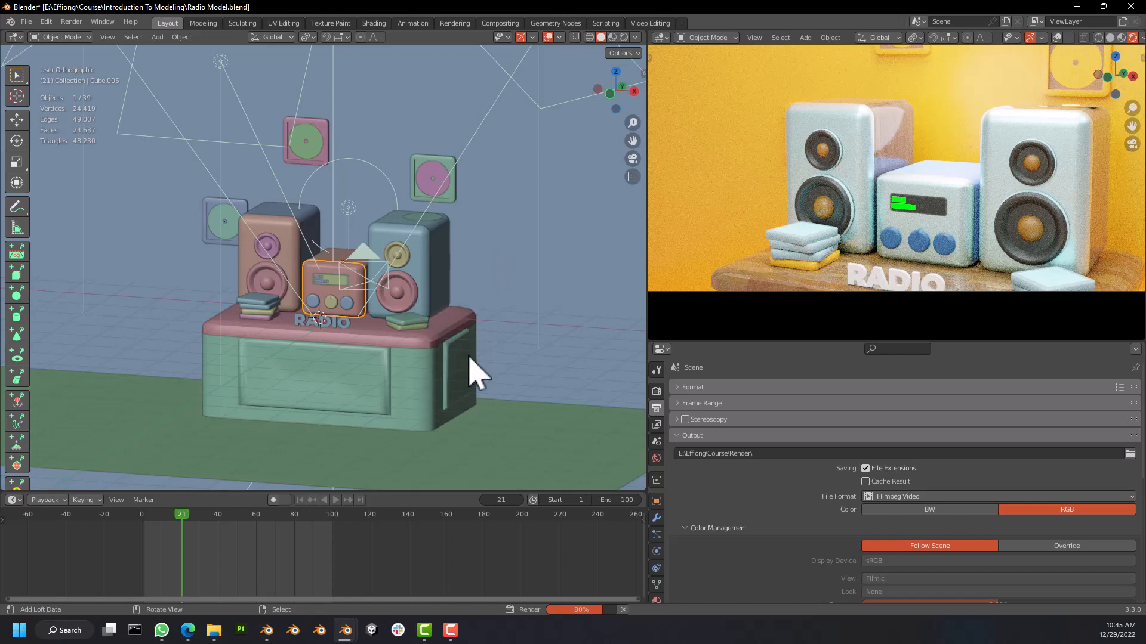
middle_click_drag(468, 366, 419, 280)
key("Right")
scroll(385, 245, "up", 4)
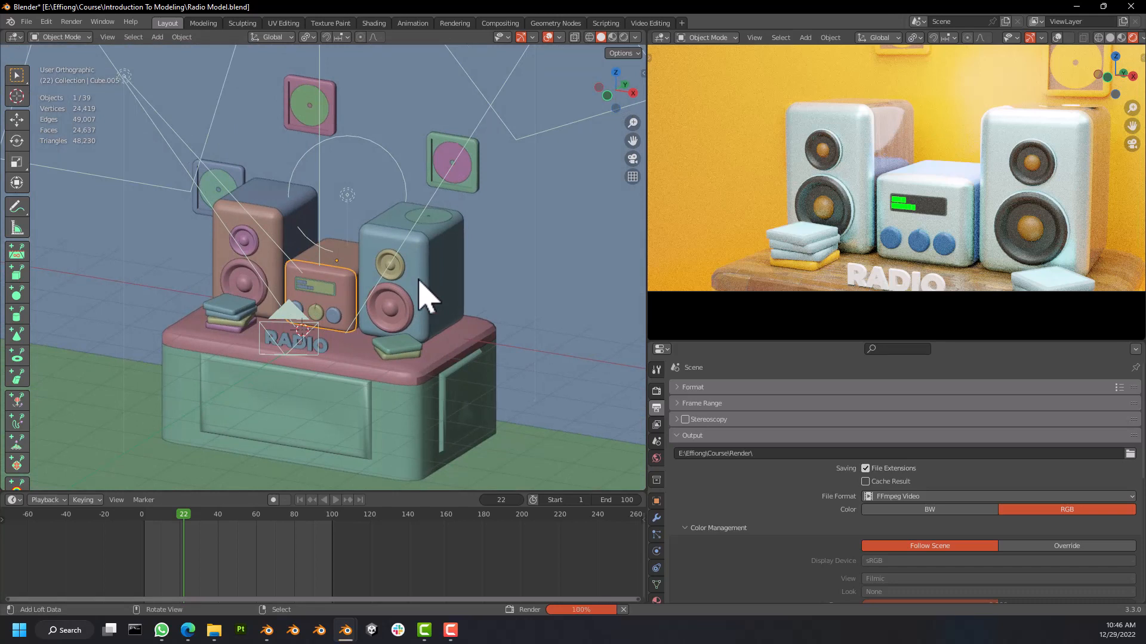
mouse_move(420, 281)
middle_mouse_down()
mouse_move(396, 269)
mouse_move(417, 273)
middle_mouse_up()
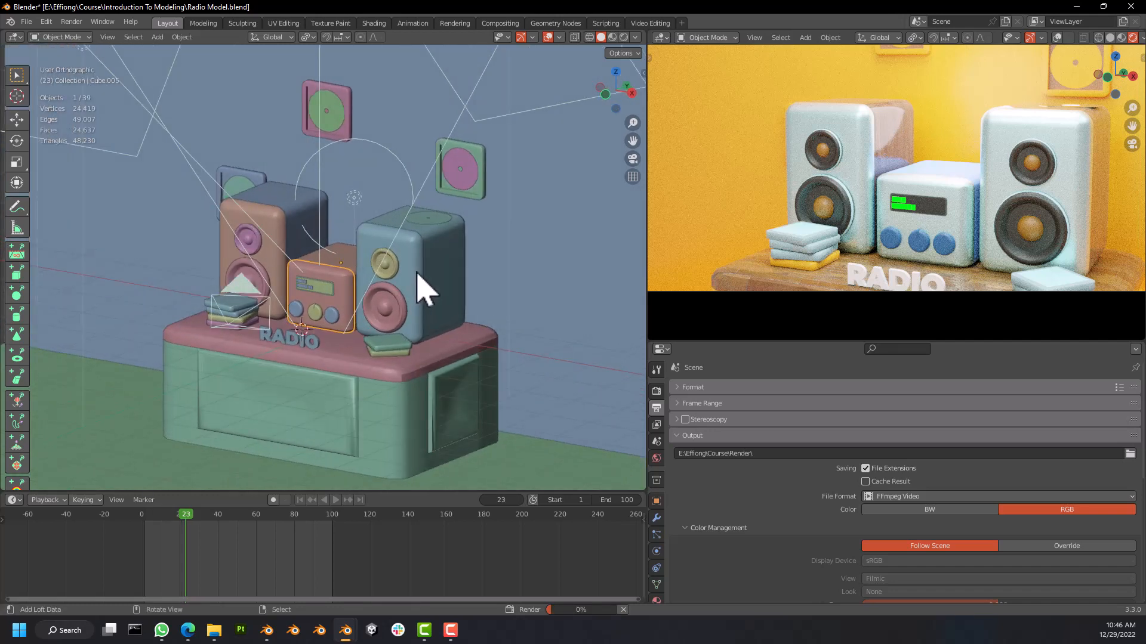